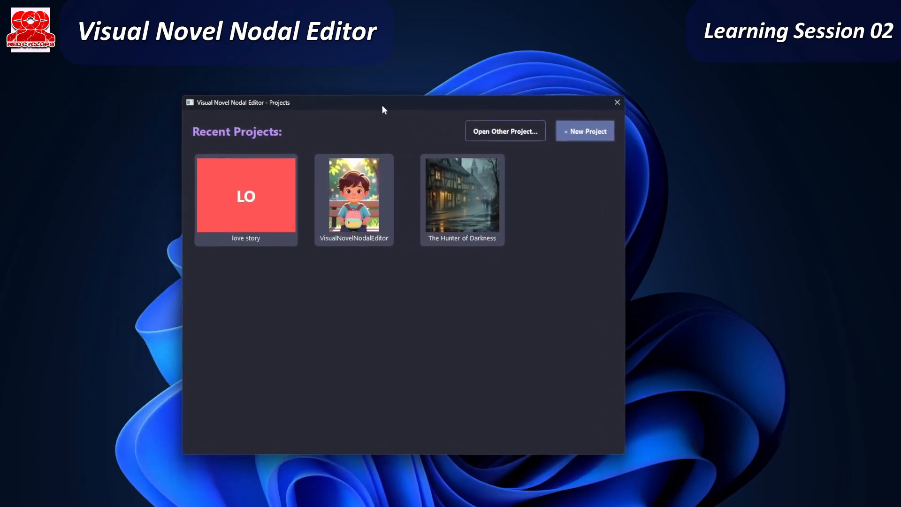
- Try to create a new project named "love story" at 1920x1080 resolution with English as the main language
{"action": "left_click", "coordinate": [593, 131]}
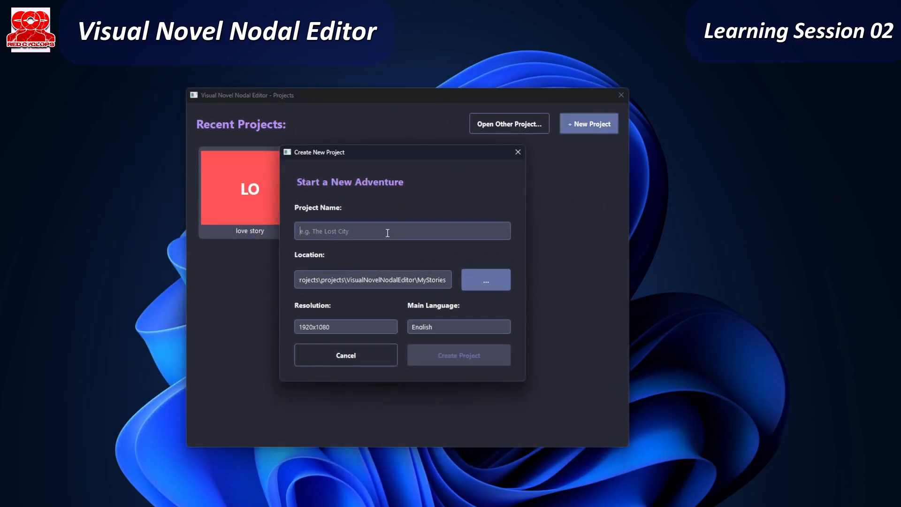
{"action": "type", "text": "love "}
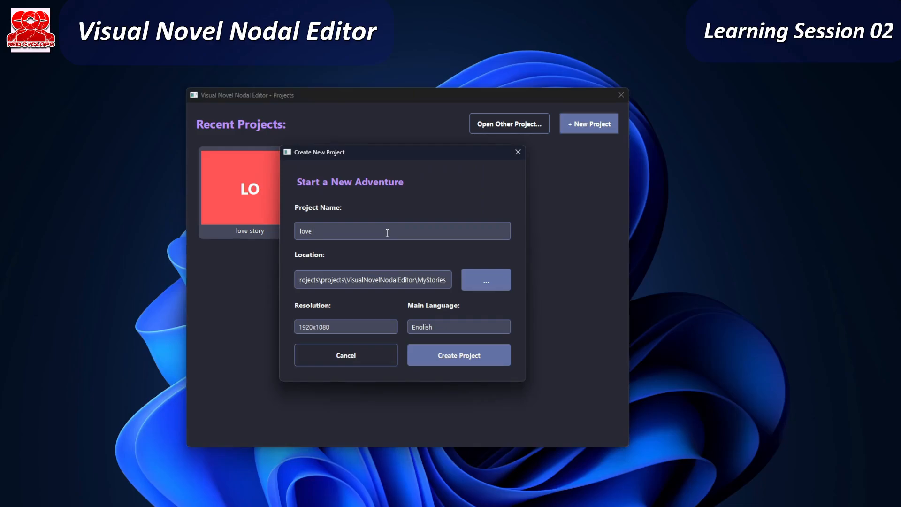
{"action": "type", "text": "story"}
{"action": "left_click", "coordinate": [365, 328]}
{"action": "left_click", "coordinate": [365, 328]}
{"action": "left_click", "coordinate": [426, 327]}
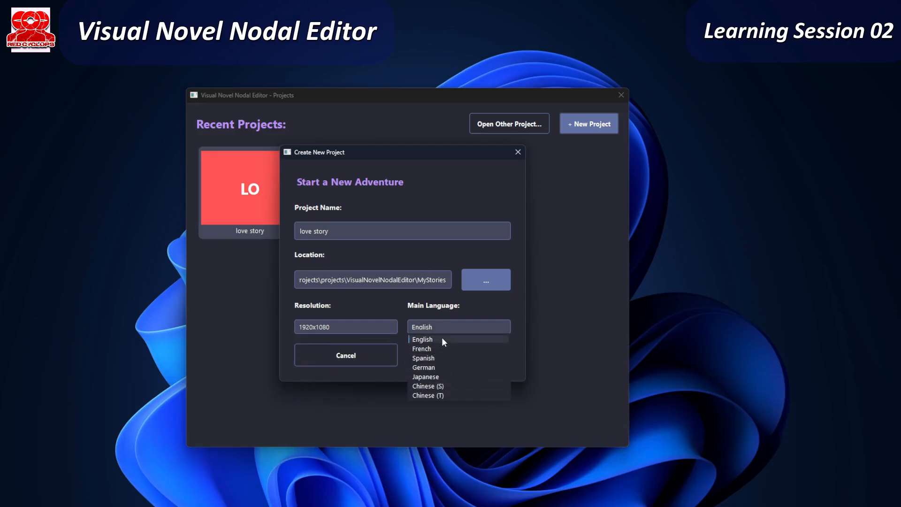
{"action": "left_click", "coordinate": [442, 339]}
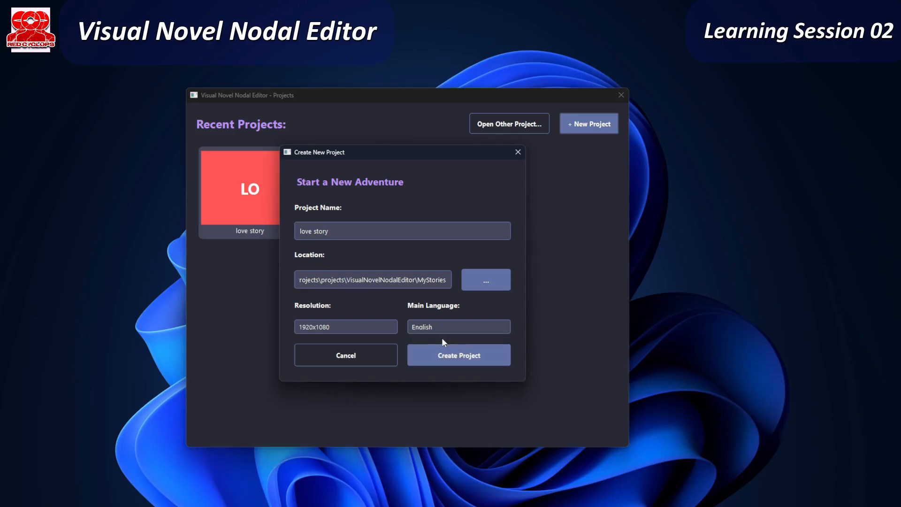
{"action": "left_click", "coordinate": [471, 356]}
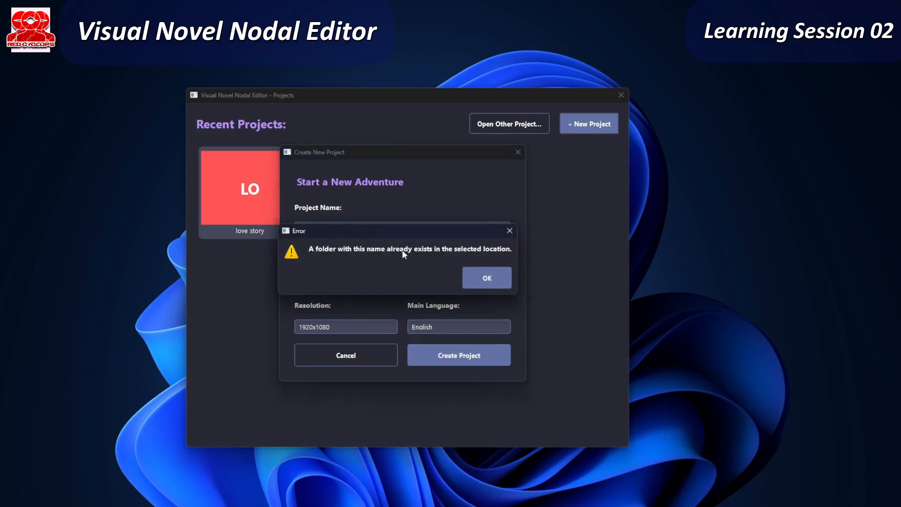
{"action": "left_click", "coordinate": [478, 279]}
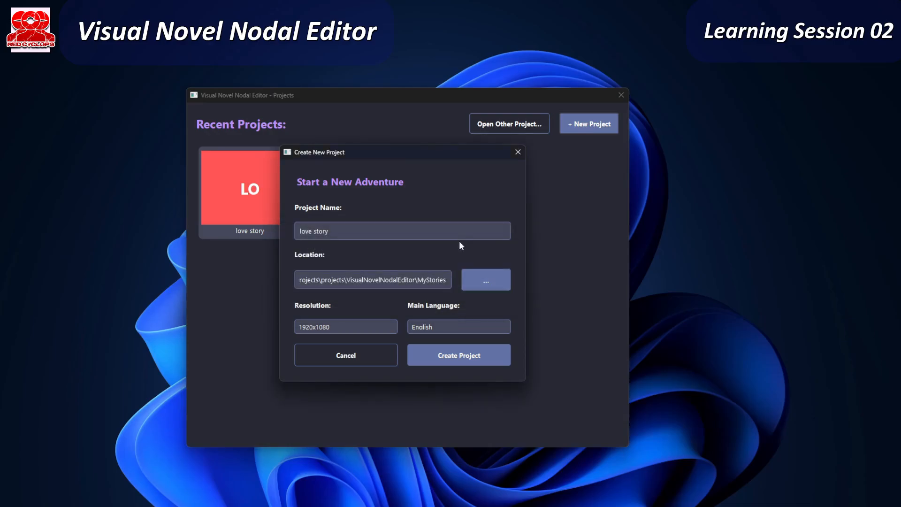
- Change the new project's name to "love story 2" and create the project
{"action": "left_click", "coordinate": [380, 233]}
{"action": "type", "text": "2"}
{"action": "left_click", "coordinate": [460, 355]}
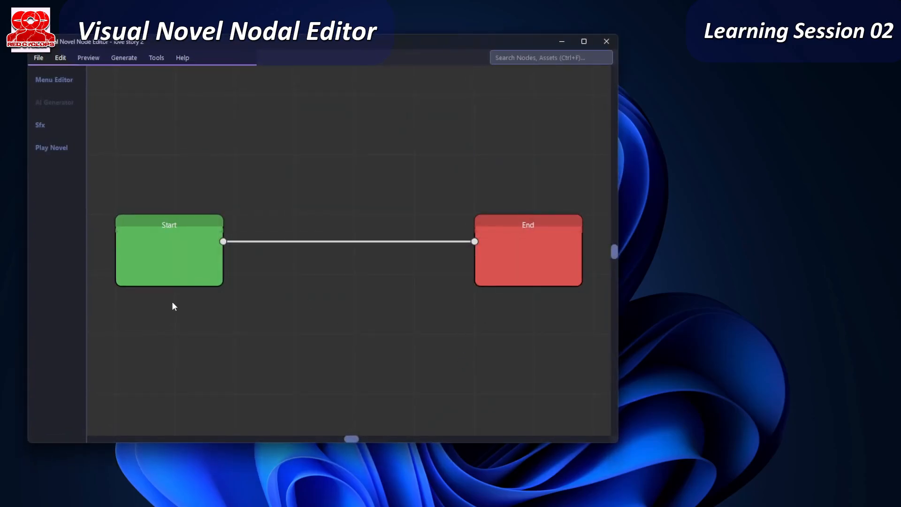
- Rearrange the graph with the Start node above and to the left of the End node, and widen the editor window
{"action": "left_click_drag", "start_coordinate": [194, 261], "coordinate": [253, 202]}
{"action": "left_click_drag", "start_coordinate": [543, 243], "coordinate": [530, 284]}
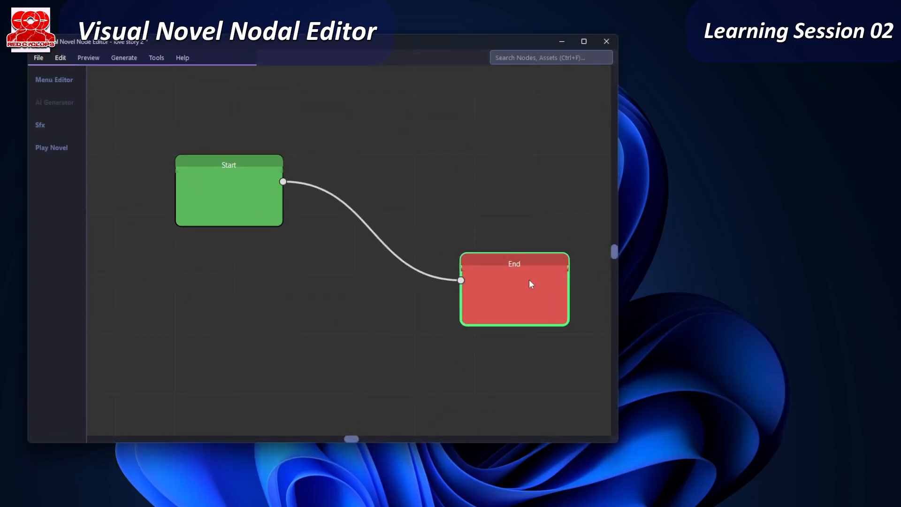
{"action": "left_click_drag", "start_coordinate": [618, 443], "coordinate": [749, 443]}
{"action": "scroll", "coordinate": [537, 348], "scroll_direction": "down", "scroll_amount": 5}
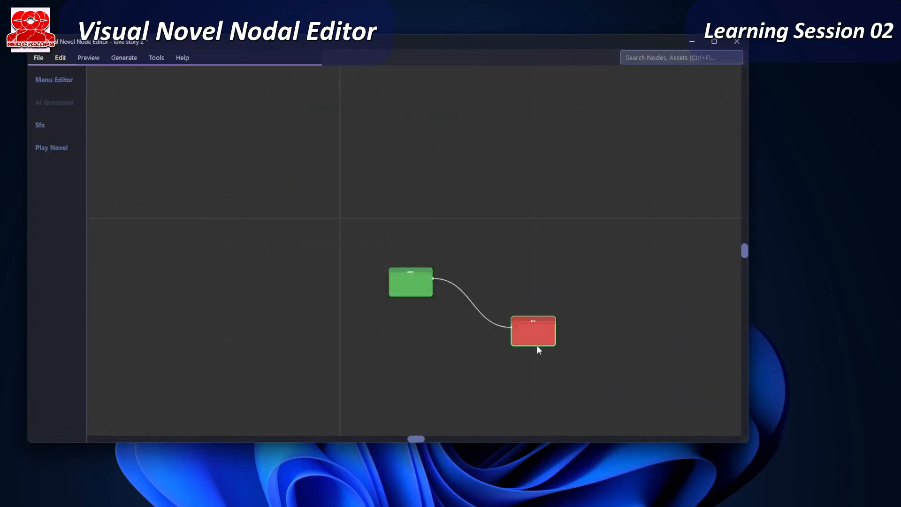
{"action": "scroll", "coordinate": [535, 343], "scroll_direction": "down", "scroll_amount": 6}
{"action": "middle_click_drag", "start_coordinate": [564, 296], "coordinate": [519, 287]}
{"action": "left_click_drag", "start_coordinate": [437, 312], "coordinate": [400, 285]}
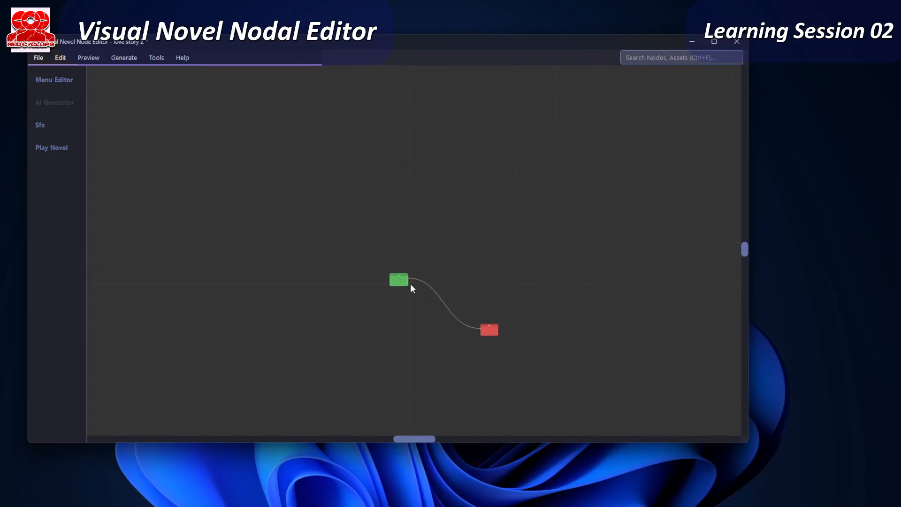
- Open the Start node's editor, enlarge its scene preview, and add the modern_tokyo_street image to Layer 1
{"action": "double_click", "coordinate": [399, 281]}
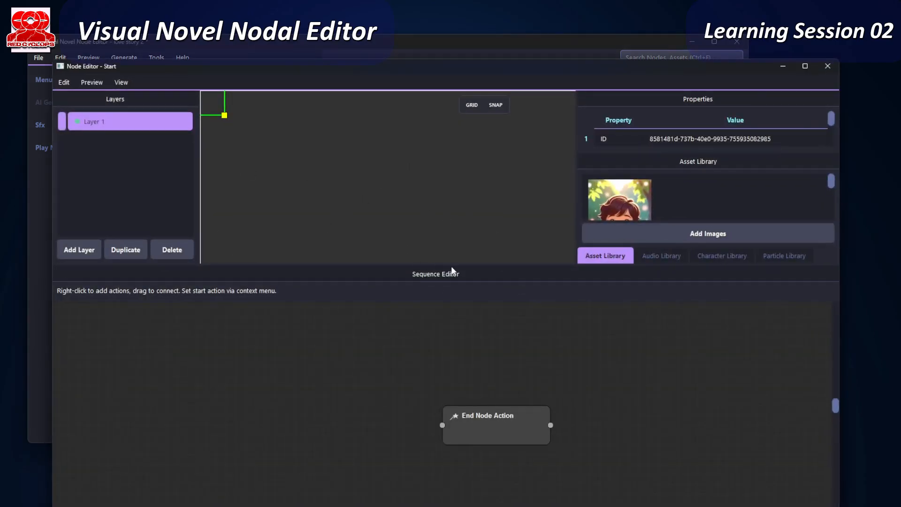
{"action": "left_click_drag", "start_coordinate": [457, 265], "coordinate": [525, 390]}
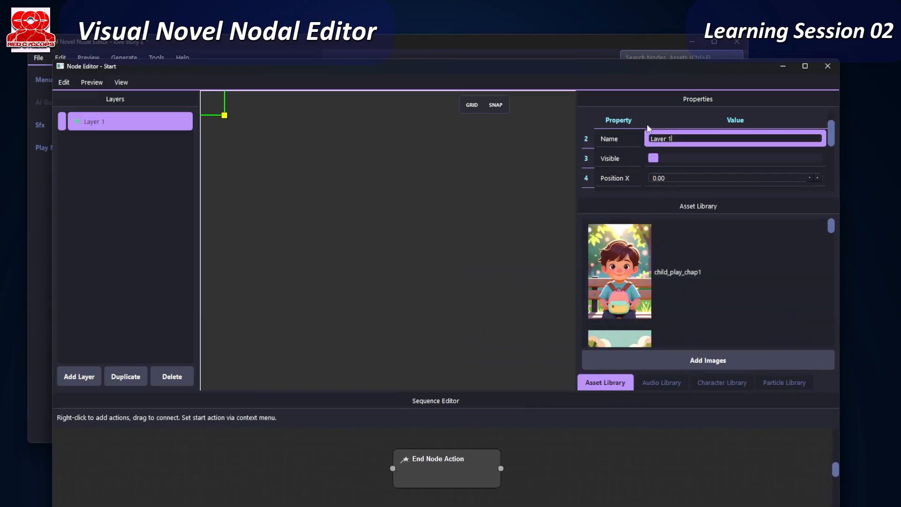
{"action": "scroll", "coordinate": [690, 272], "scroll_direction": "down", "scroll_amount": 5}
{"action": "scroll", "coordinate": [687, 271], "scroll_direction": "down", "scroll_amount": 2}
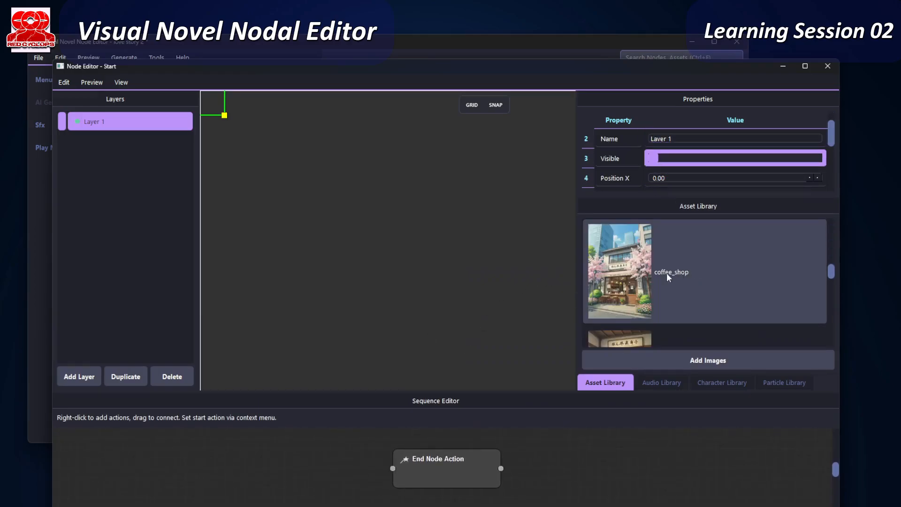
{"action": "scroll", "coordinate": [700, 283], "scroll_direction": "down", "scroll_amount": 3}
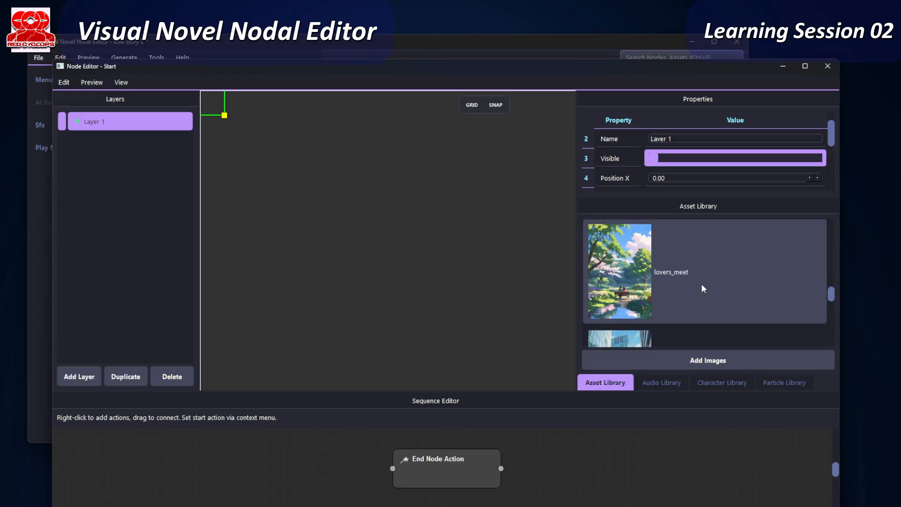
{"action": "scroll", "coordinate": [702, 287], "scroll_direction": "down", "scroll_amount": 1}
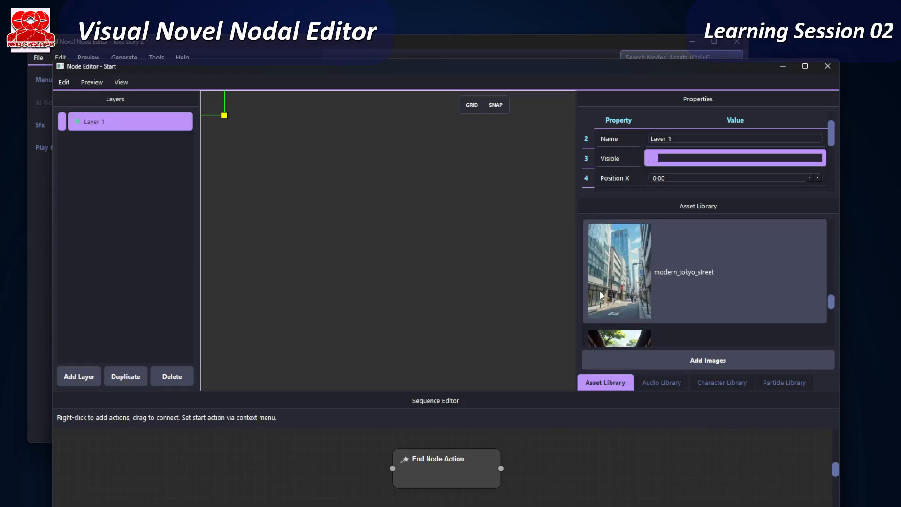
{"action": "left_click", "coordinate": [616, 294]}
{"action": "left_click_drag", "start_coordinate": [616, 295], "coordinate": [421, 286]}
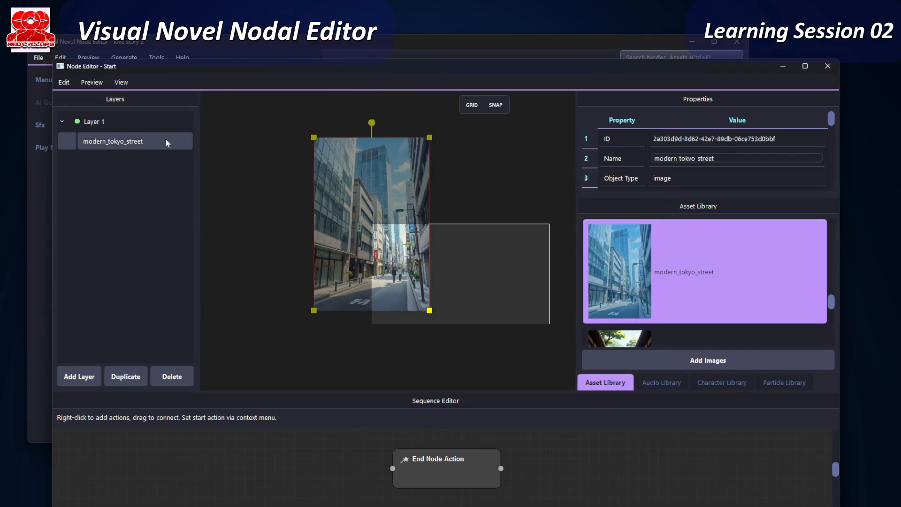
- Centre the street image over the scene frame and move the End Node Action further right in the sequence
{"action": "left_click", "coordinate": [94, 122]}
{"action": "left_click_drag", "start_coordinate": [372, 206], "coordinate": [456, 231]}
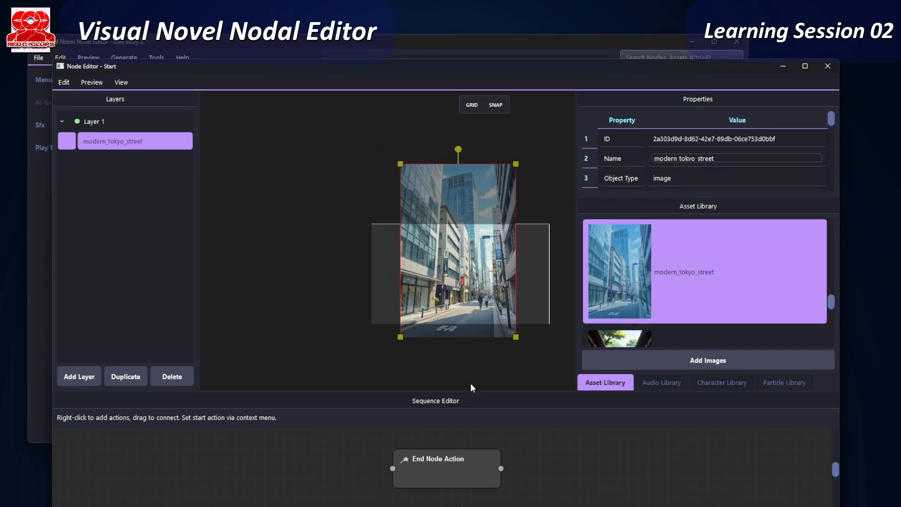
{"action": "left_click_drag", "start_coordinate": [461, 468], "coordinate": [616, 464]}
{"action": "left_click", "coordinate": [337, 460]}
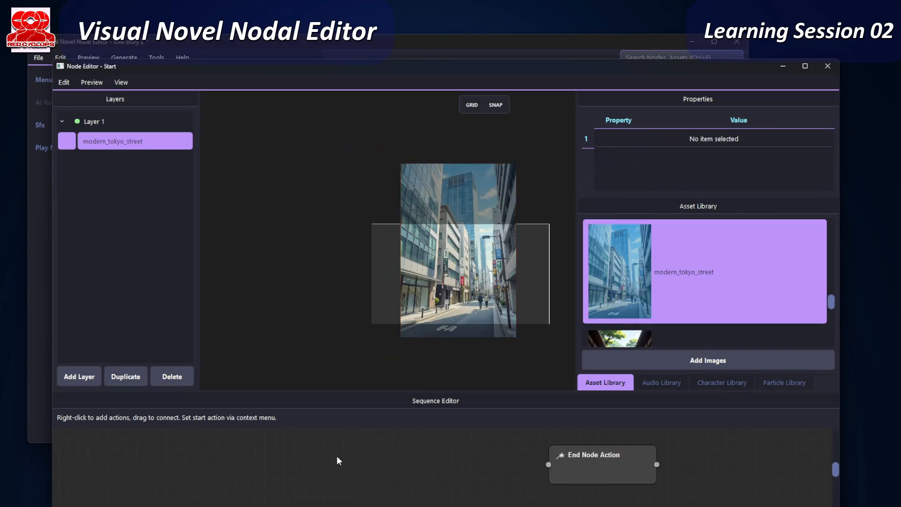
- Add a Show Layer action for Layer 1 to the sequence and delete it again
{"action": "right_click", "coordinate": [333, 455]}
{"action": "mouse_move", "coordinate": [365, 465]}
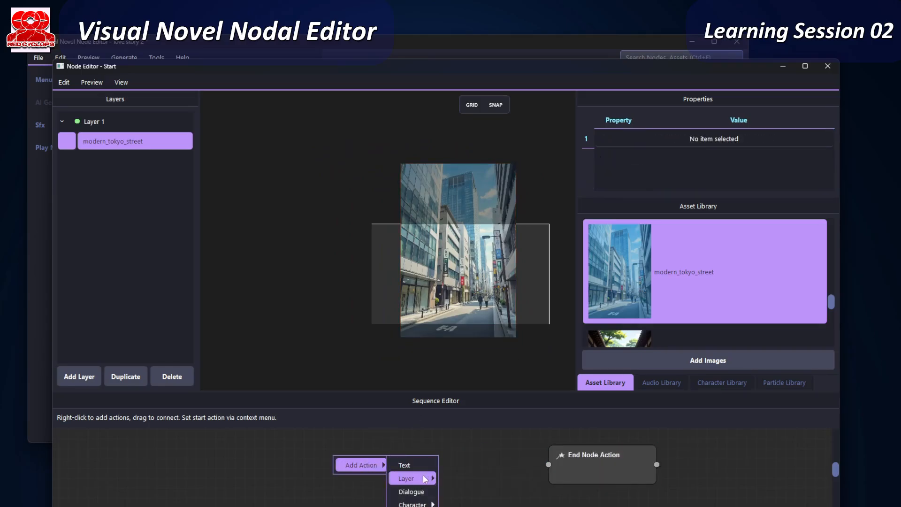
{"action": "mouse_move", "coordinate": [425, 479]}
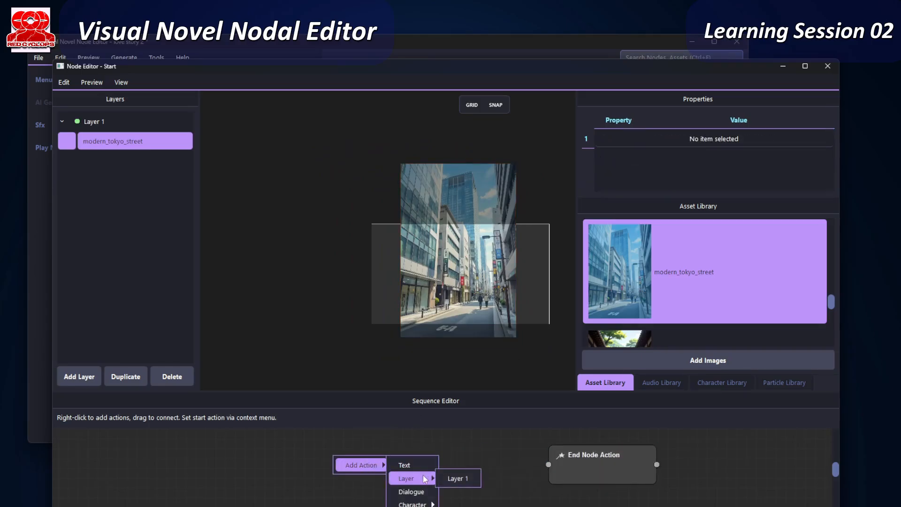
{"action": "left_click", "coordinate": [465, 480]}
{"action": "left_click", "coordinate": [385, 477]}
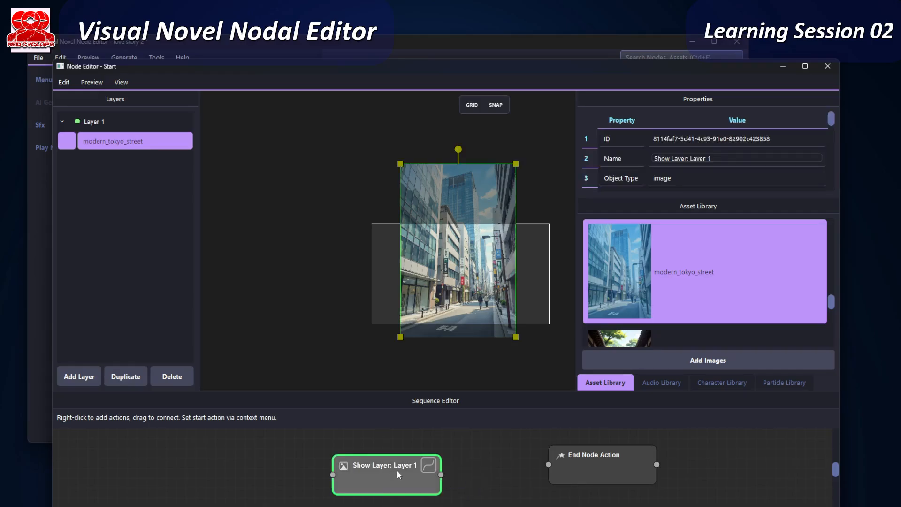
{"action": "key", "text": "Delete"}
- Add a Show Layer action for Layer 1 linked to the End Node Action, with its image enlarged to about the frame's width and shifted up
{"action": "left_click_drag", "start_coordinate": [94, 124], "coordinate": [344, 463]}
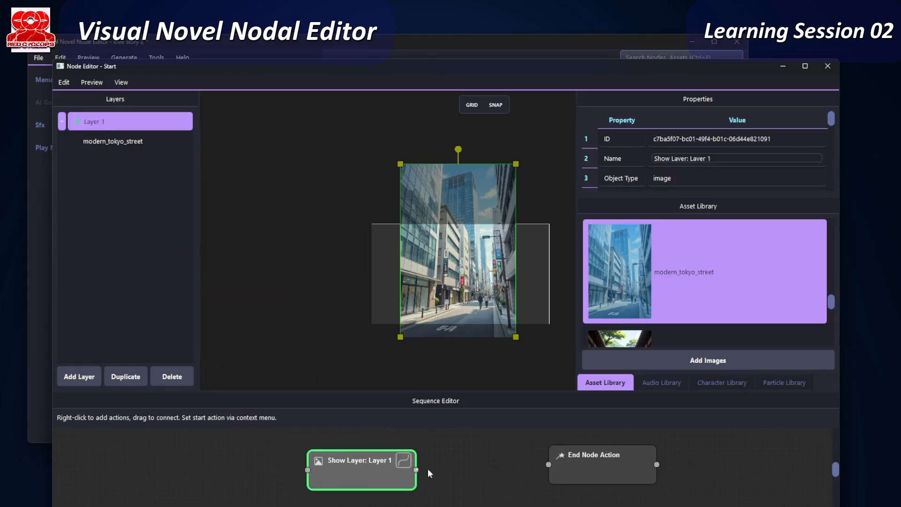
{"action": "left_click_drag", "start_coordinate": [417, 470], "coordinate": [548, 464]}
{"action": "left_click_drag", "start_coordinate": [515, 337], "coordinate": [551, 334]}
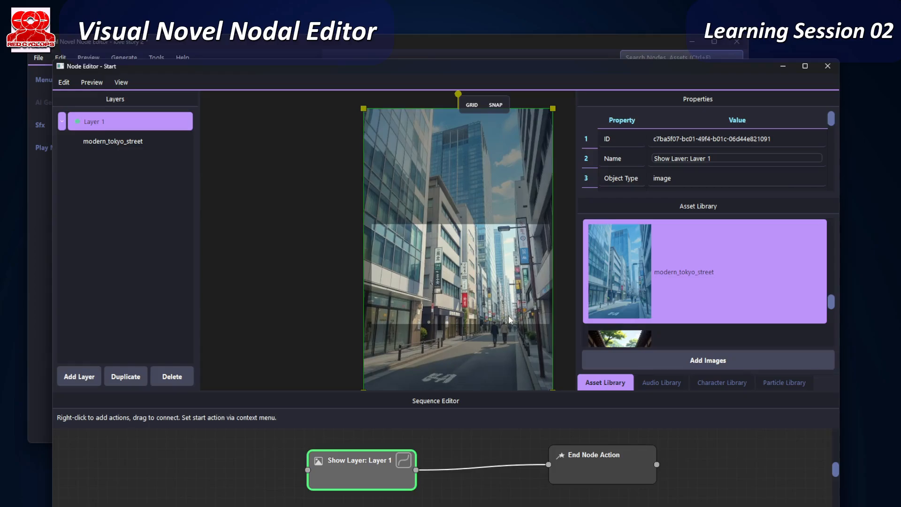
{"action": "left_click_drag", "start_coordinate": [459, 308], "coordinate": [460, 248]}
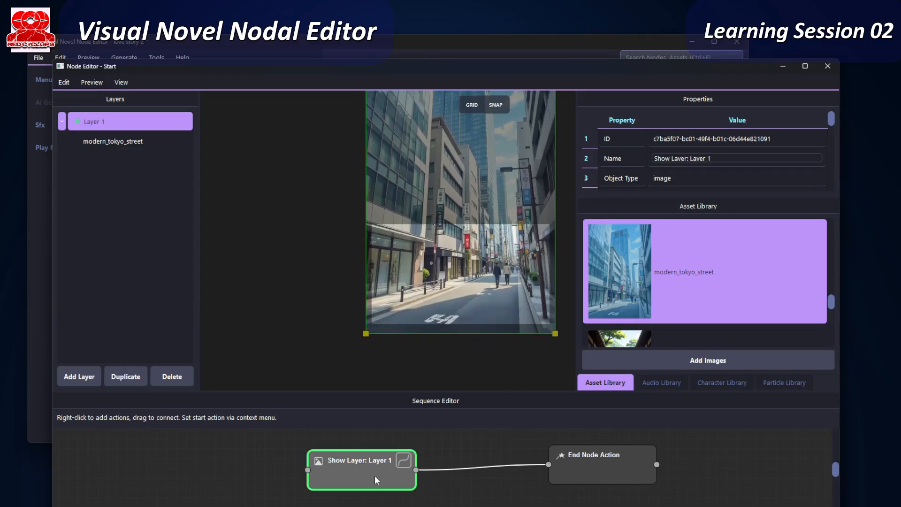
- Move the Show Layer action further left and insert a Text action into its link to the End Node Action
{"action": "left_click_drag", "start_coordinate": [375, 477], "coordinate": [285, 467]}
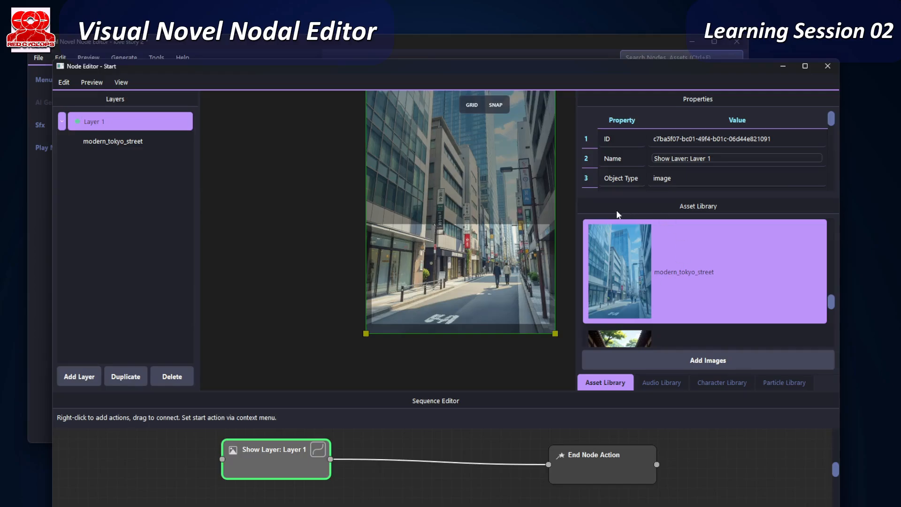
{"action": "right_click", "coordinate": [405, 441]}
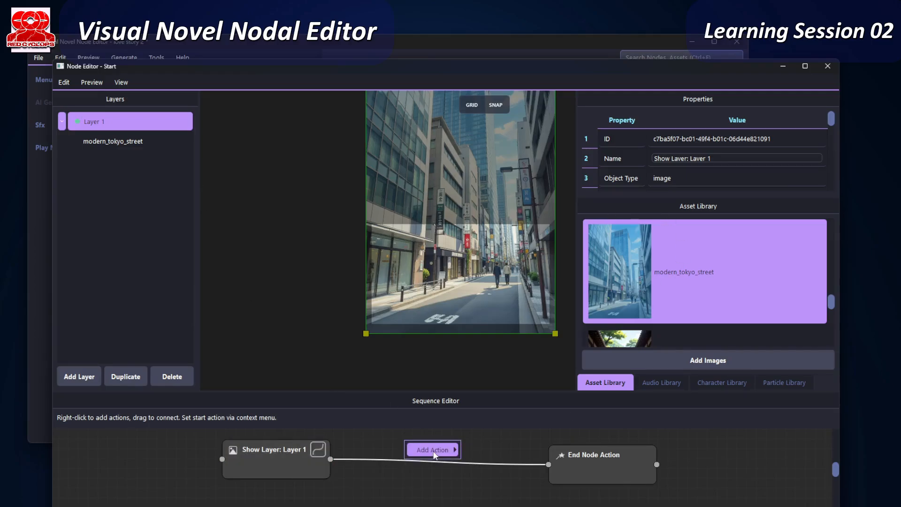
{"action": "mouse_move", "coordinate": [434, 450]}
{"action": "left_click", "coordinate": [476, 450]}
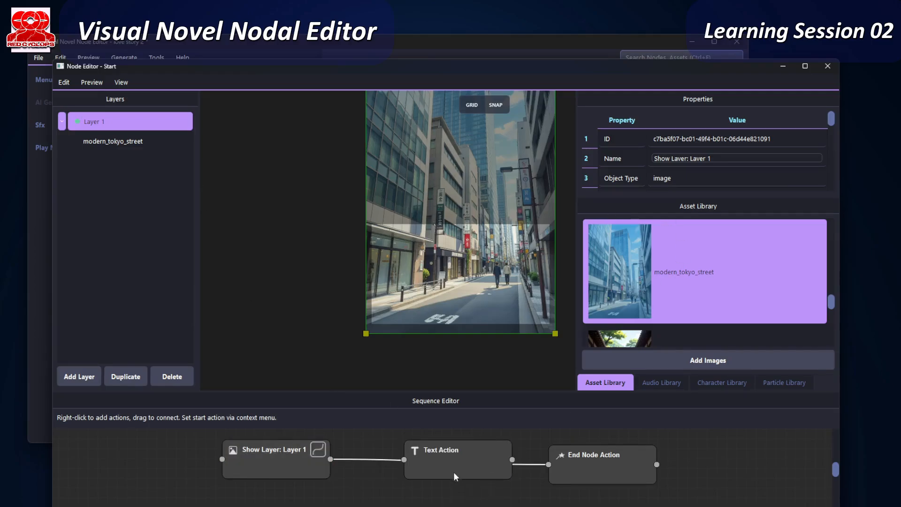
{"action": "left_click_drag", "start_coordinate": [453, 471], "coordinate": [434, 461]}
- Delete the connections on both sides of the Text action
{"action": "left_click", "coordinate": [362, 461]}
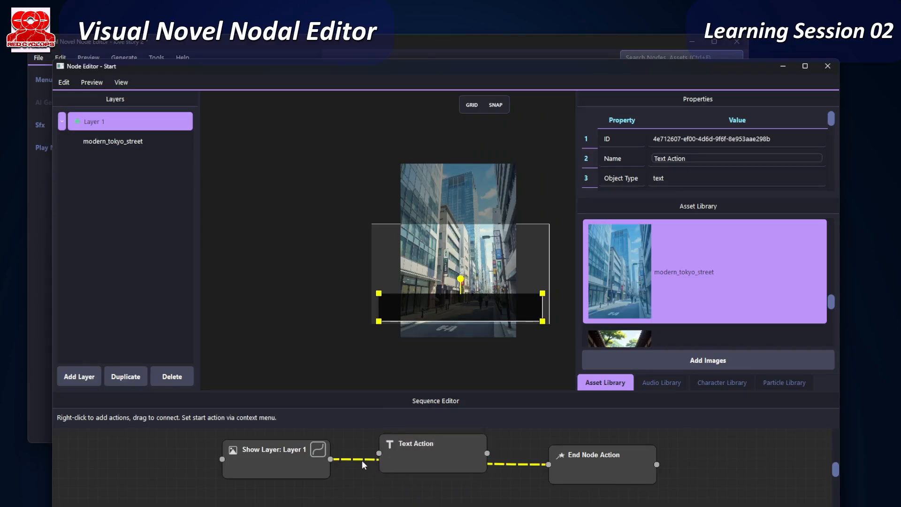
{"action": "key", "text": "Delete"}
{"action": "left_click", "coordinate": [409, 453]}
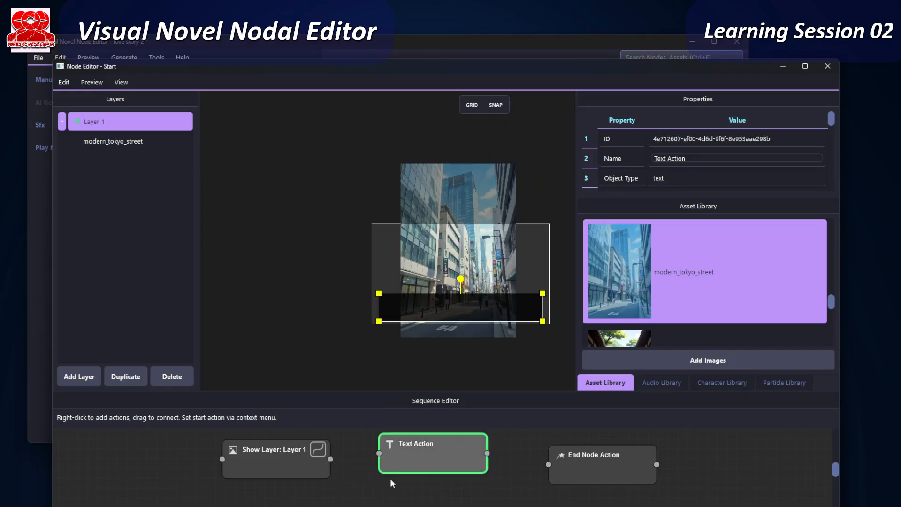
- Set the Text action's text to "What a beautiful day!" and, on a second line, "I should really take a walk." and save it
{"action": "double_click", "coordinate": [420, 462]}
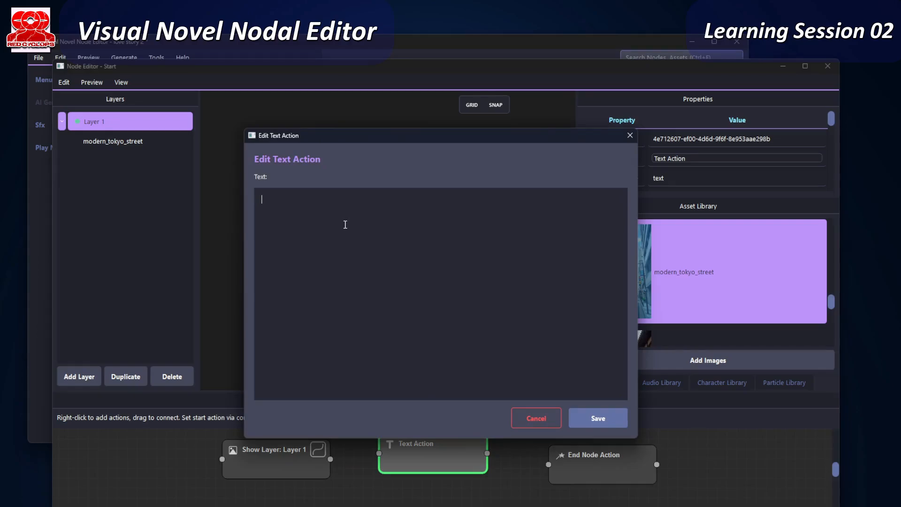
{"action": "type", "text": "What a beautifull day!"}
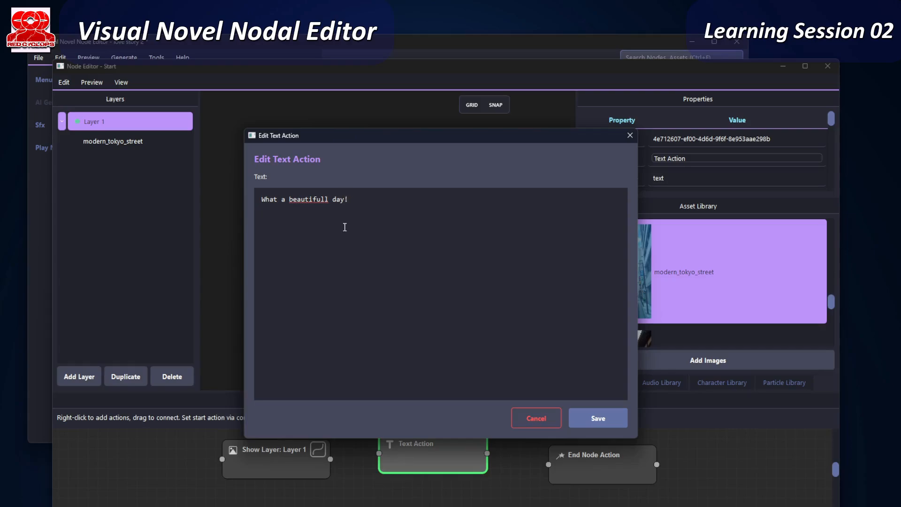
{"action": "key", "text": "Return"}
{"action": "type", "text": "I should really take a walk"}
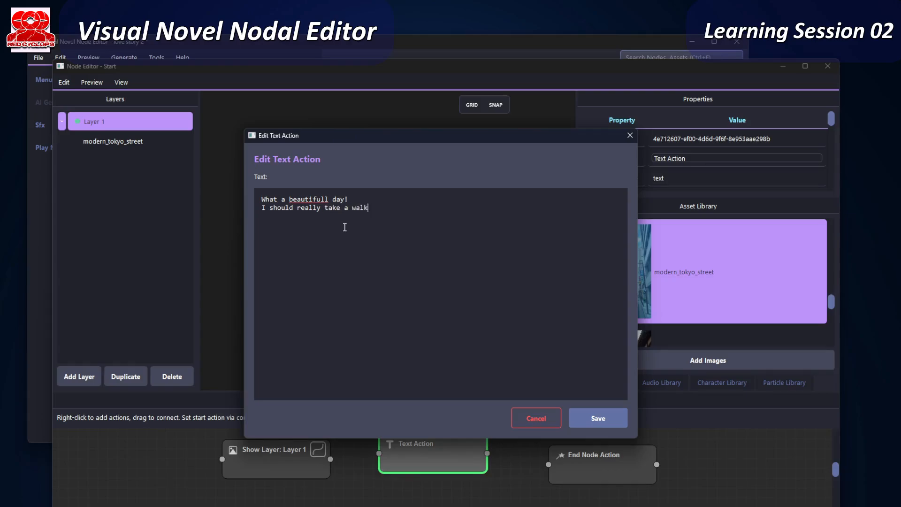
{"action": "type", "text": "."}
{"action": "left_click", "coordinate": [600, 421]}
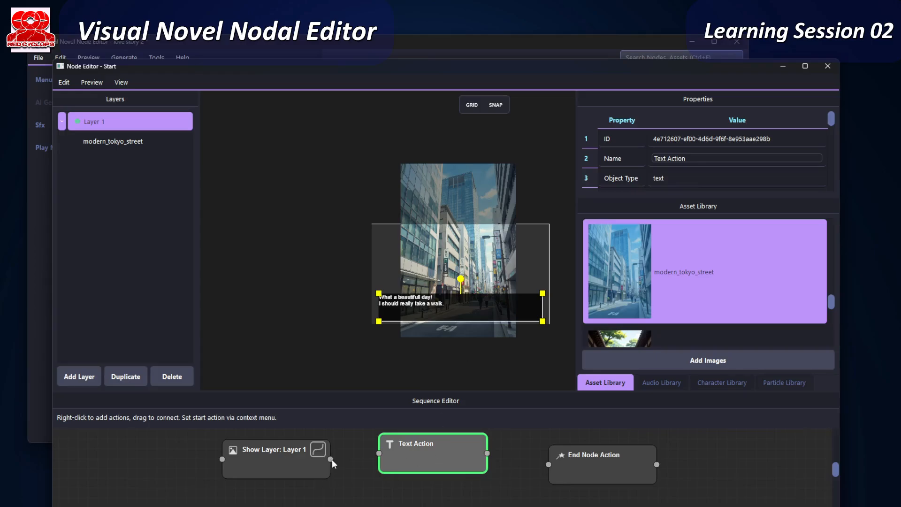
- Compare the scene previews of the Show Layer action and the Text action
{"action": "left_click", "coordinate": [307, 462]}
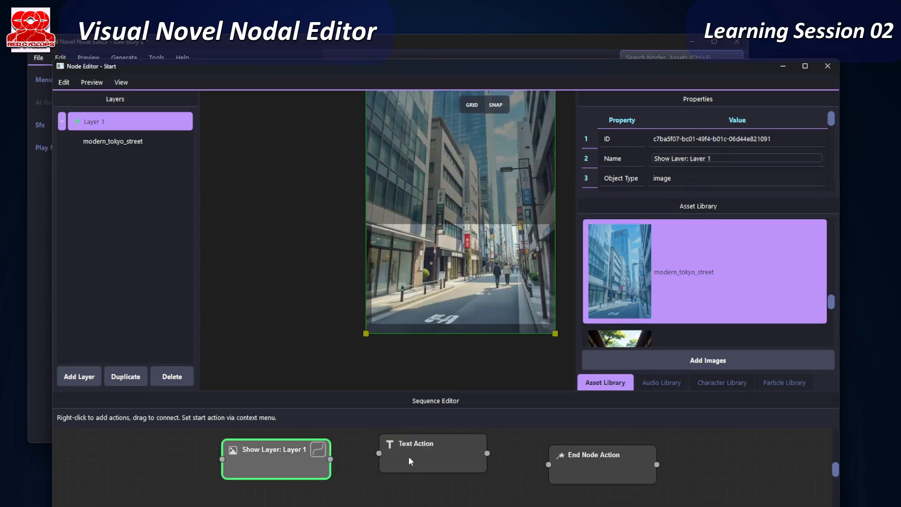
{"action": "left_click", "coordinate": [406, 458]}
{"action": "left_click", "coordinate": [314, 464]}
{"action": "left_click", "coordinate": [425, 456]}
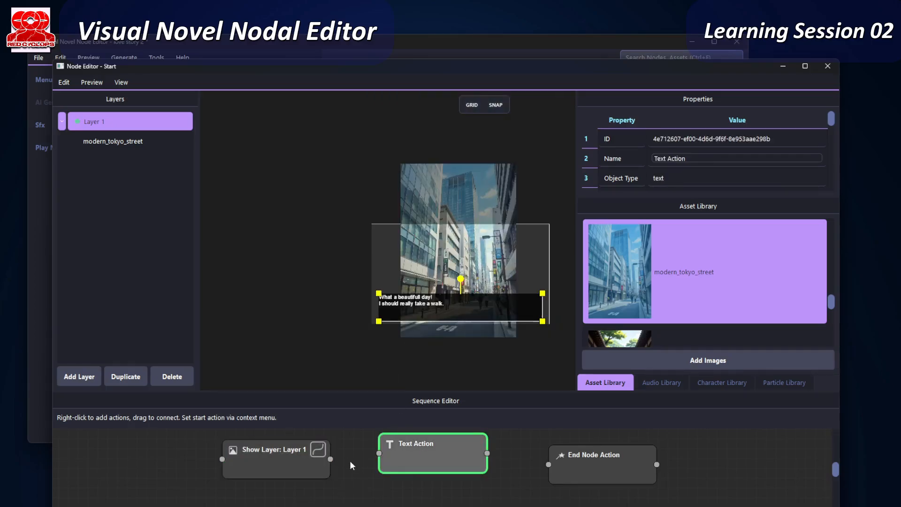
- Connect the Show Layer action to the Text action and the Text action to the End Node Action, shifting the Text action slightly right
{"action": "left_click_drag", "start_coordinate": [331, 458], "coordinate": [379, 454]}
{"action": "left_click_drag", "start_coordinate": [440, 448], "coordinate": [550, 465]}
{"action": "left_click", "coordinate": [550, 464]}
{"action": "left_click", "coordinate": [460, 451]}
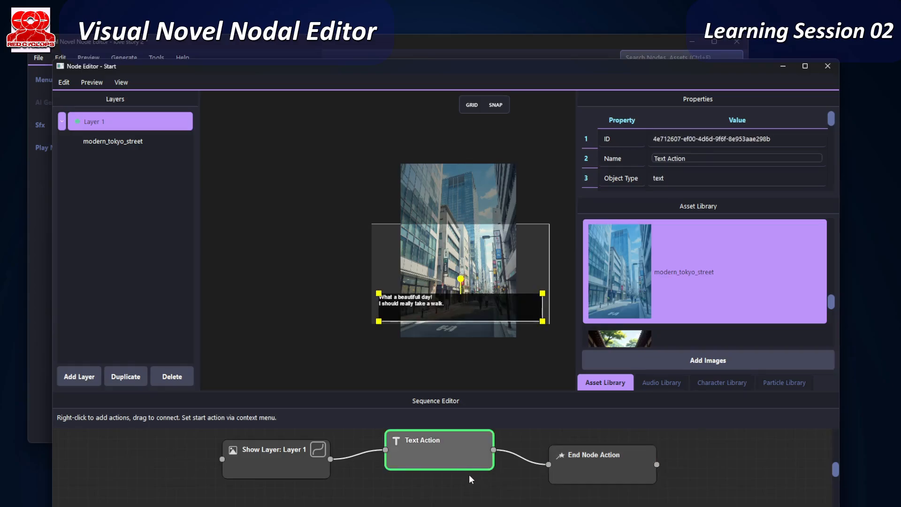
- Preview the Start node, advance through its background and narration text, and quit the preview
{"action": "left_click", "coordinate": [91, 82]}
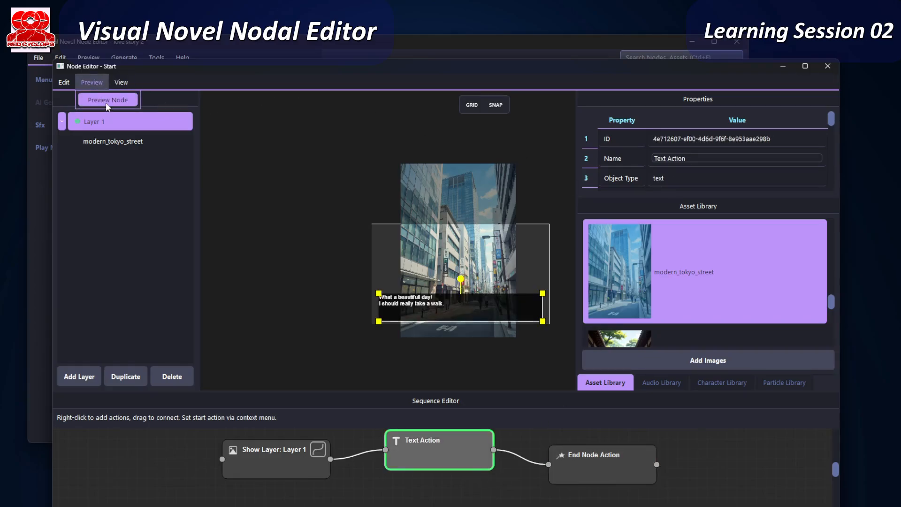
{"action": "left_click", "coordinate": [106, 102]}
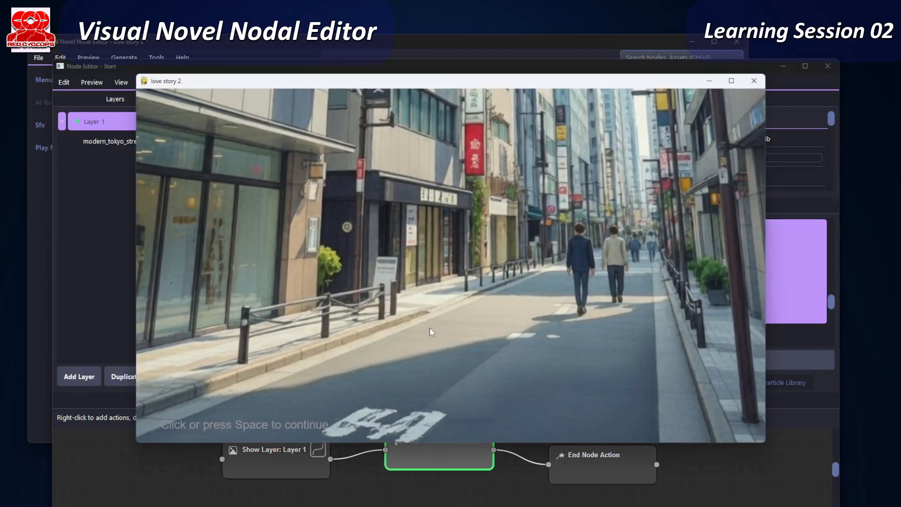
{"action": "left_click", "coordinate": [457, 365]}
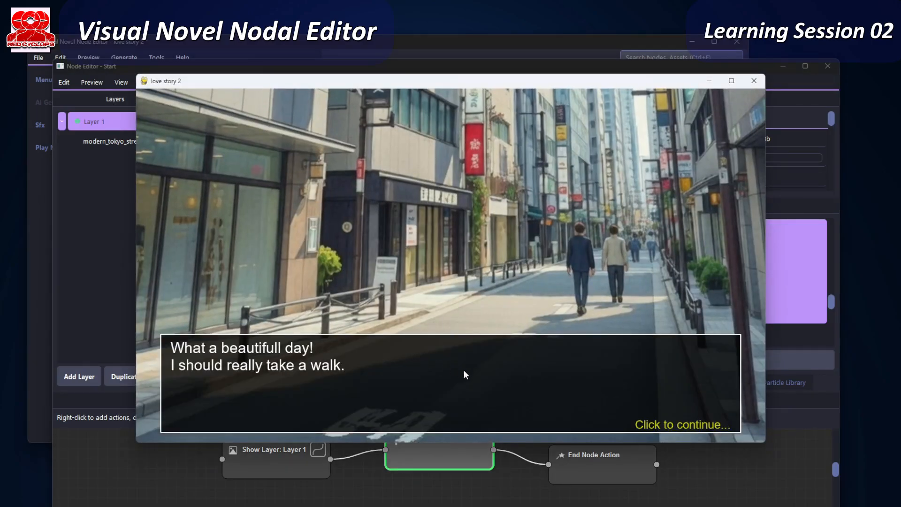
{"action": "left_click", "coordinate": [601, 384]}
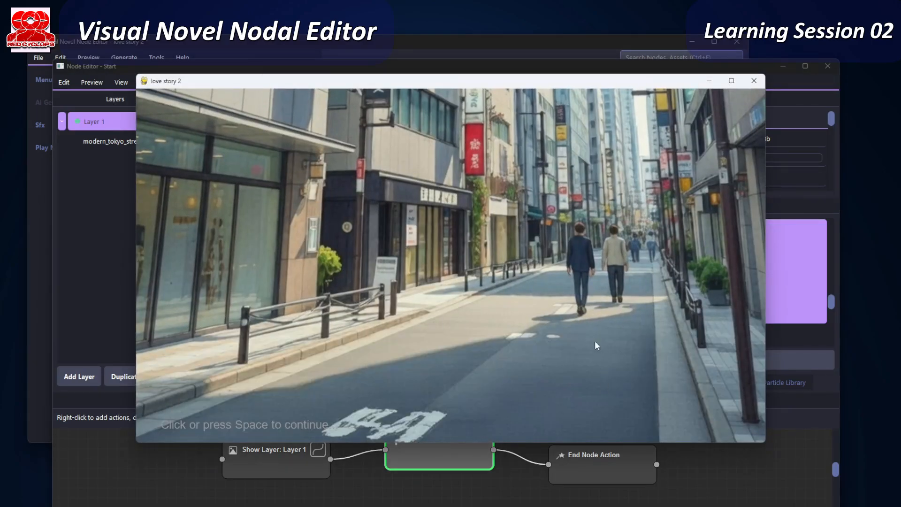
{"action": "left_click", "coordinate": [631, 403]}
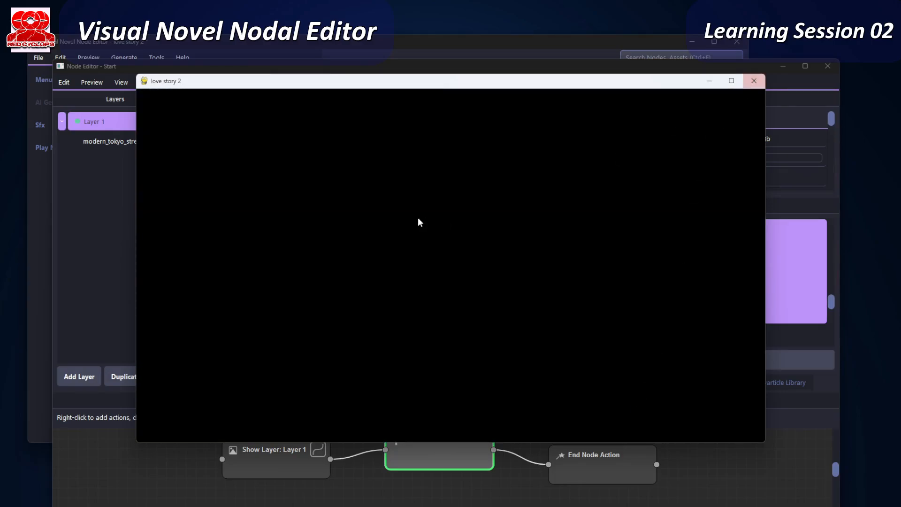
{"action": "left_click", "coordinate": [754, 80]}
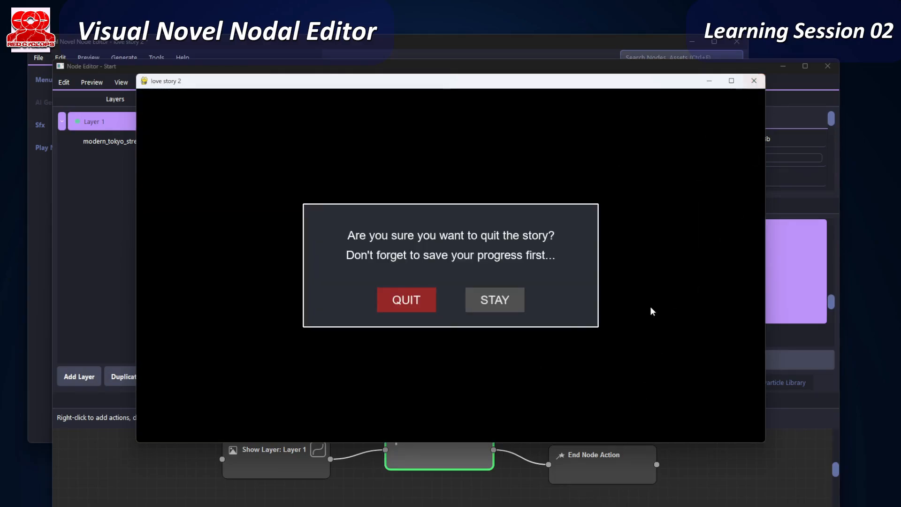
{"action": "left_click", "coordinate": [404, 302]}
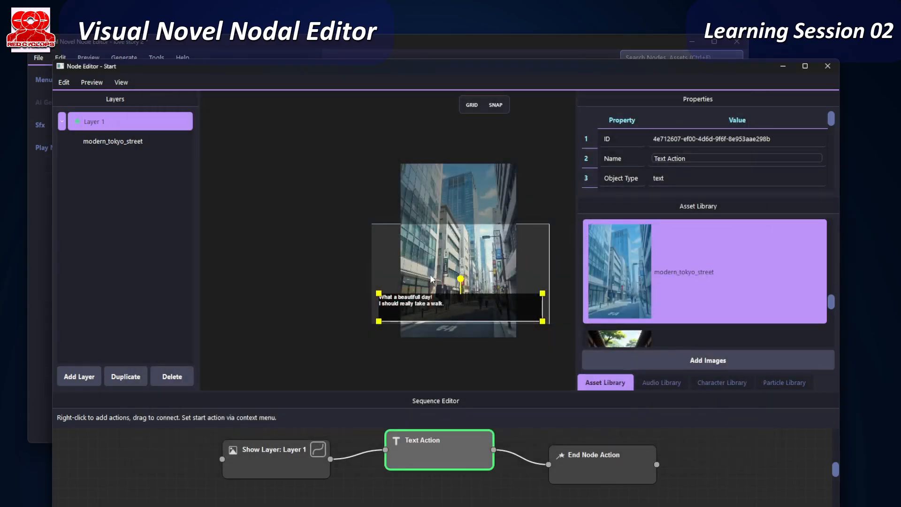
- Close the Start node's editor and move the End node closer to the Start node in the story graph
{"action": "left_click", "coordinate": [827, 66]}
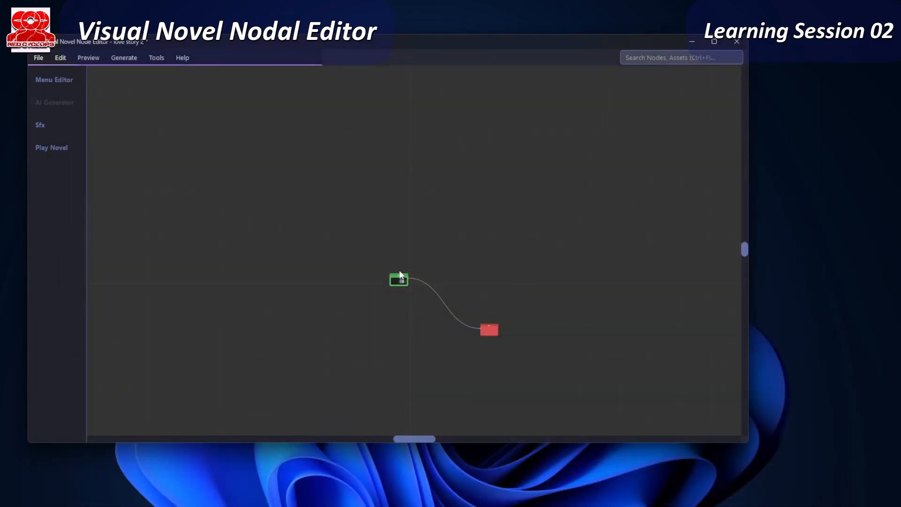
{"action": "scroll", "coordinate": [422, 352], "scroll_direction": "up", "scroll_amount": 3}
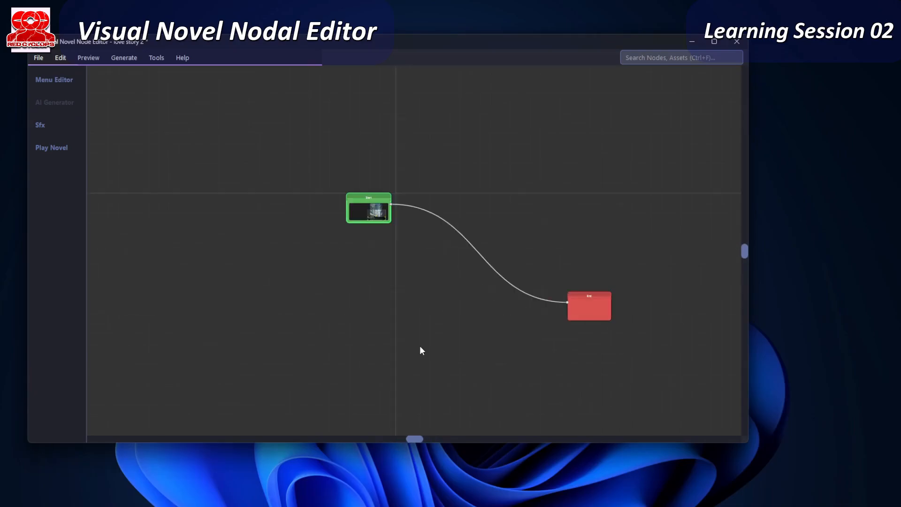
{"action": "left_click_drag", "start_coordinate": [581, 367], "coordinate": [536, 297]}
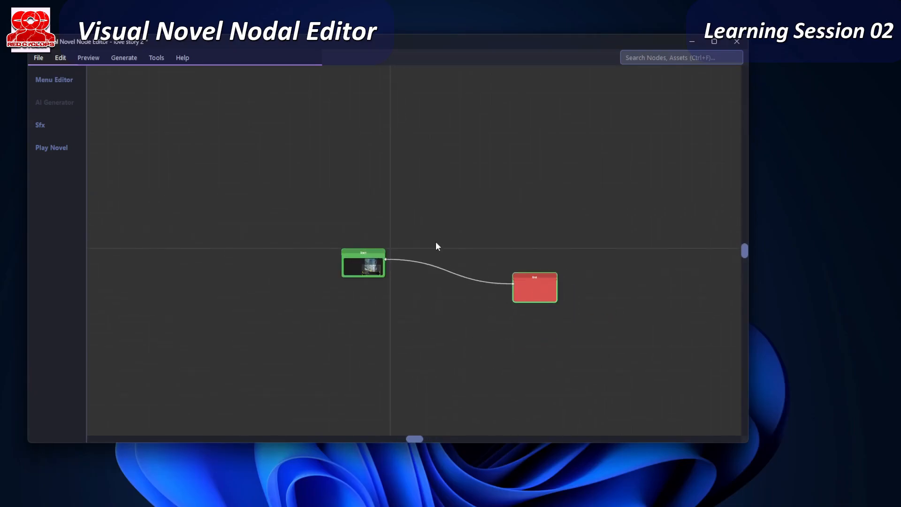
- Add two new nodes and align them one above the other between Start and End, on either side of the connection
{"action": "right_click", "coordinate": [464, 213]}
{"action": "left_click", "coordinate": [490, 219]}
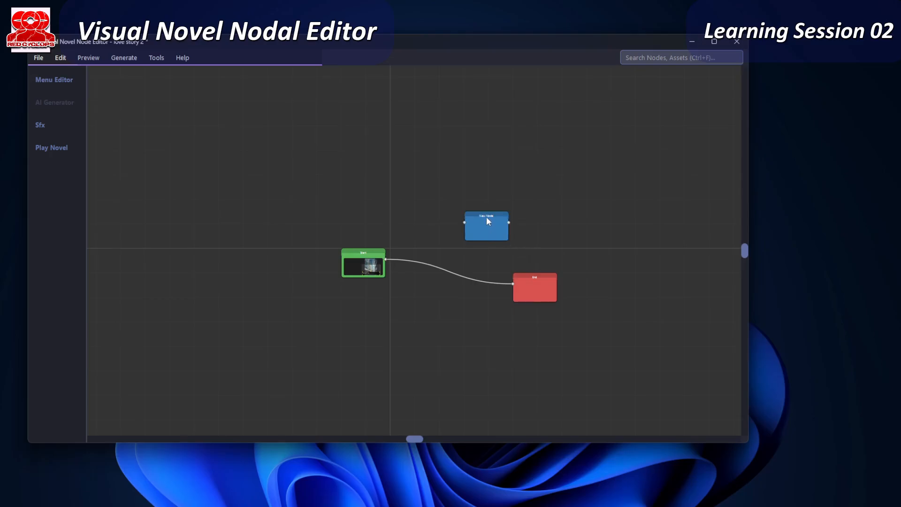
{"action": "right_click", "coordinate": [426, 327]}
{"action": "left_click", "coordinate": [438, 331]}
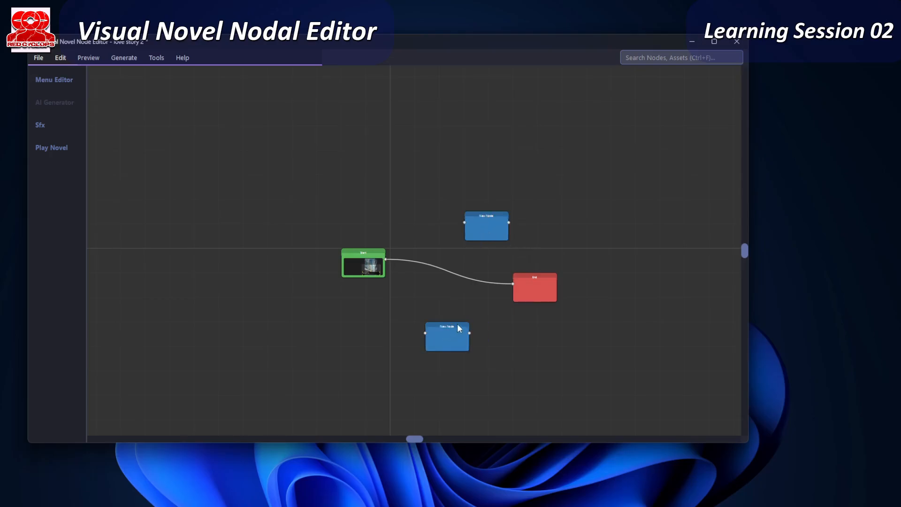
{"action": "scroll", "coordinate": [459, 310], "scroll_direction": "up", "scroll_amount": 5}
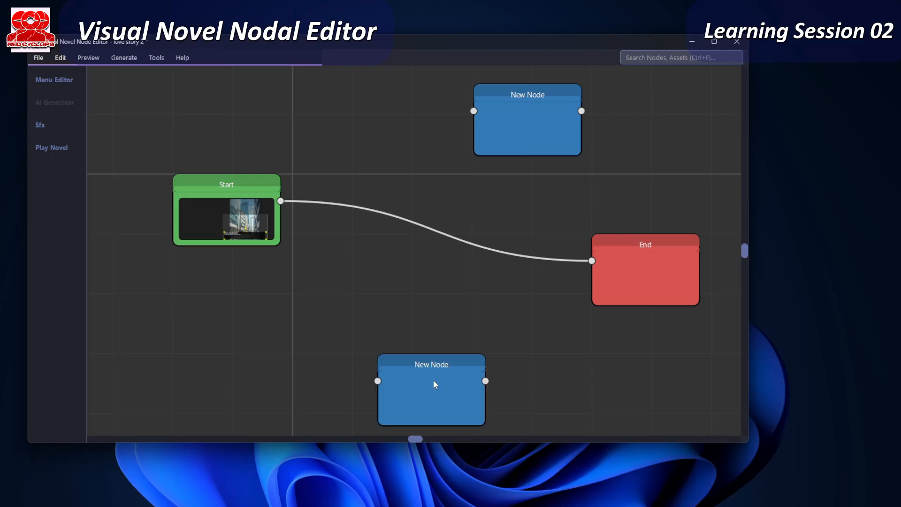
{"action": "left_click_drag", "start_coordinate": [435, 384], "coordinate": [470, 324]}
{"action": "left_click_drag", "start_coordinate": [556, 141], "coordinate": [451, 163]}
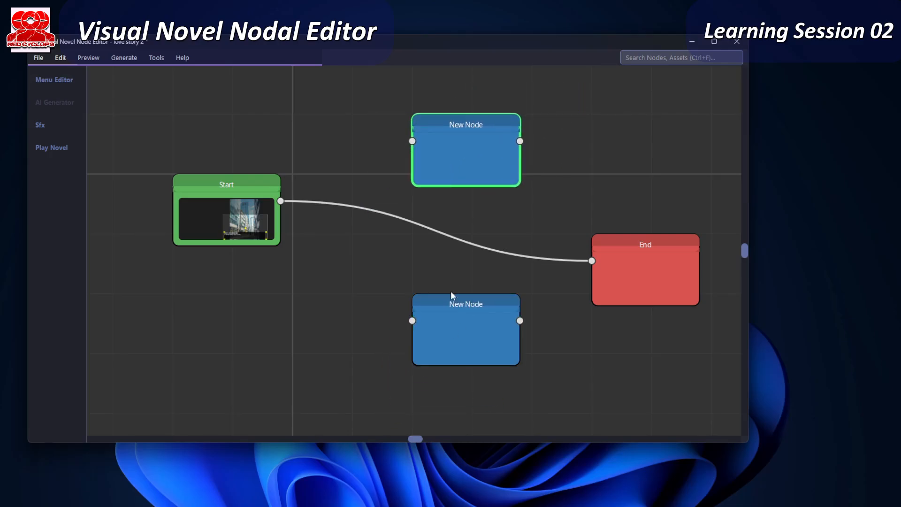
{"action": "mouse_move", "coordinate": [452, 295]}
{"action": "left_mouse_down"}
{"action": "mouse_move", "coordinate": [440, 326]}
{"action": "mouse_move", "coordinate": [448, 303]}
{"action": "left_mouse_up"}
- Rename the upper new node as Nature and the lower new node as City
{"action": "left_click", "coordinate": [475, 186]}
{"action": "left_click", "coordinate": [463, 126]}
{"action": "key", "text": "BackSpace"}
{"action": "key", "text": "BackSpace"}
{"action": "key", "text": "BackSpace"}
{"action": "key", "text": "BackSpace"}
{"action": "key", "text": "BackSpace"}
{"action": "key", "text": "BackSpace"}
{"action": "key", "text": "BackSpace"}
{"action": "type", "text": "I pref"}
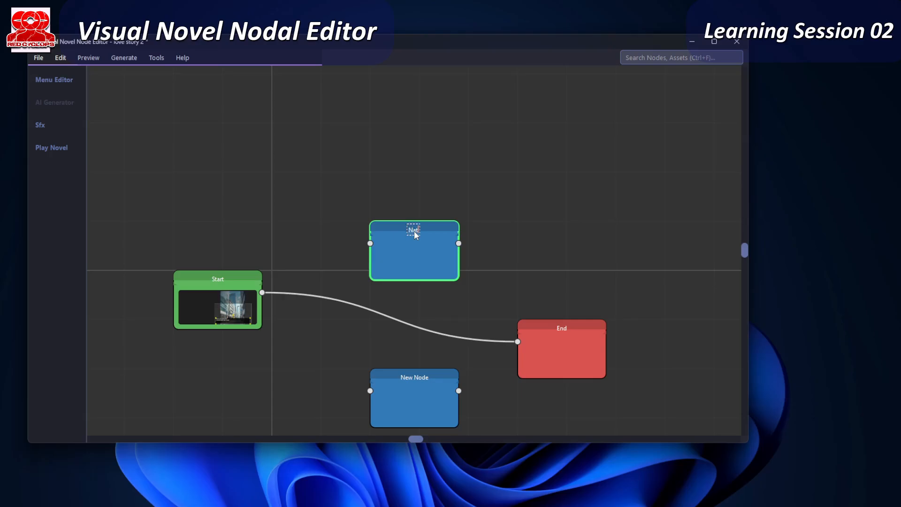
{"action": "left_click", "coordinate": [426, 377]}
{"action": "type", "text": "City"}
{"action": "left_click", "coordinate": [380, 414]}
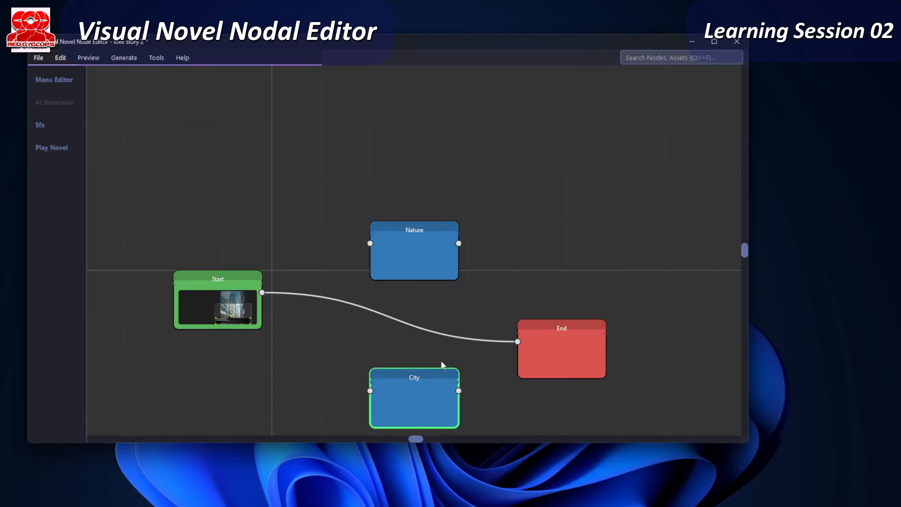
- Open the Nature node for editing and enlarge the canvas area above the sequence editor
{"action": "double_click", "coordinate": [423, 267]}
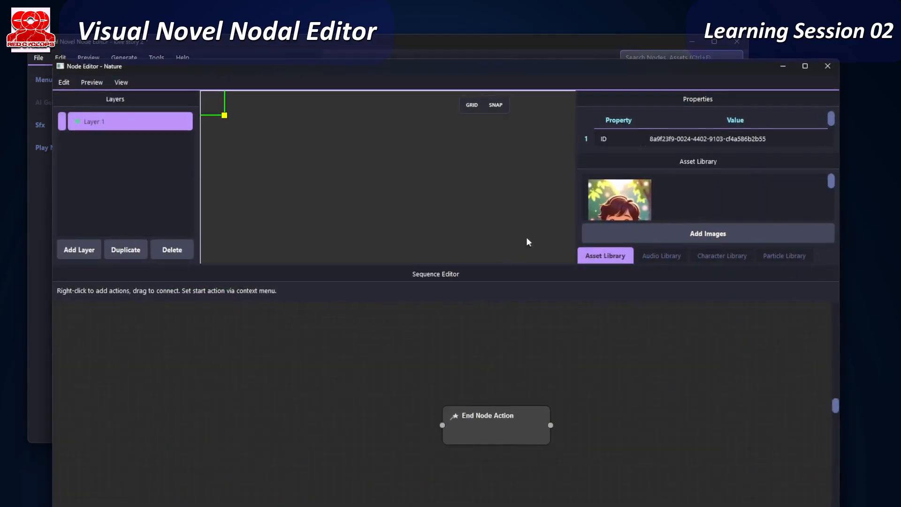
{"action": "left_click_drag", "start_coordinate": [442, 265], "coordinate": [505, 393]}
{"action": "scroll", "coordinate": [509, 324], "scroll_direction": "down", "scroll_amount": 4}
{"action": "scroll", "coordinate": [509, 324], "scroll_direction": "up", "scroll_amount": 3}
{"action": "scroll", "coordinate": [510, 325], "scroll_direction": "down", "scroll_amount": 2}
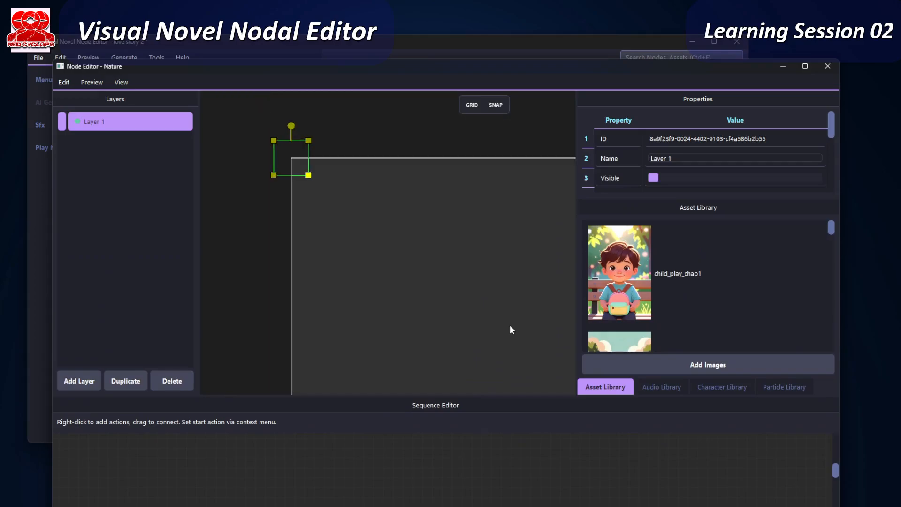
{"action": "middle_click_drag", "start_coordinate": [510, 324], "coordinate": [449, 301]}
{"action": "scroll", "coordinate": [427, 278], "scroll_direction": "down", "scroll_amount": 4}
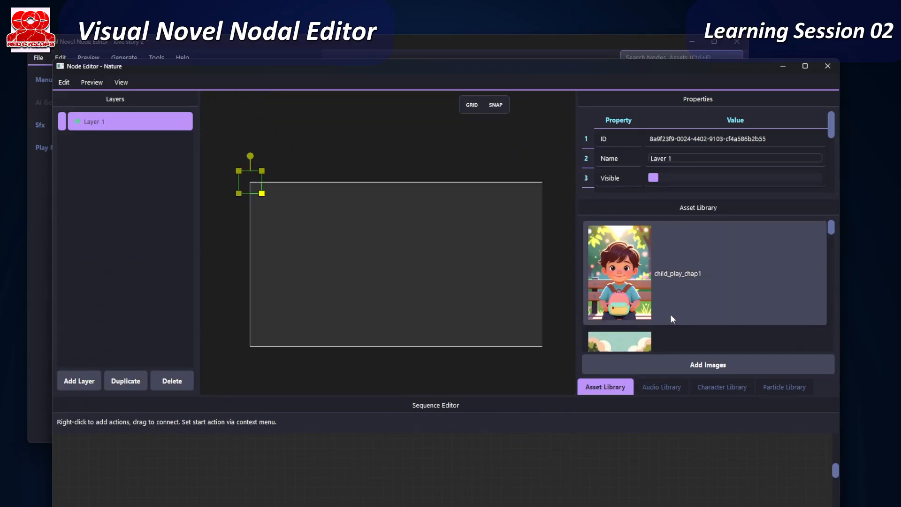
- Find the green_tokyo_street image in the asset library and place it on the canvas in Layer 1
{"action": "scroll", "coordinate": [672, 311], "scroll_direction": "down", "scroll_amount": 5}
{"action": "scroll", "coordinate": [674, 313], "scroll_direction": "down", "scroll_amount": 2}
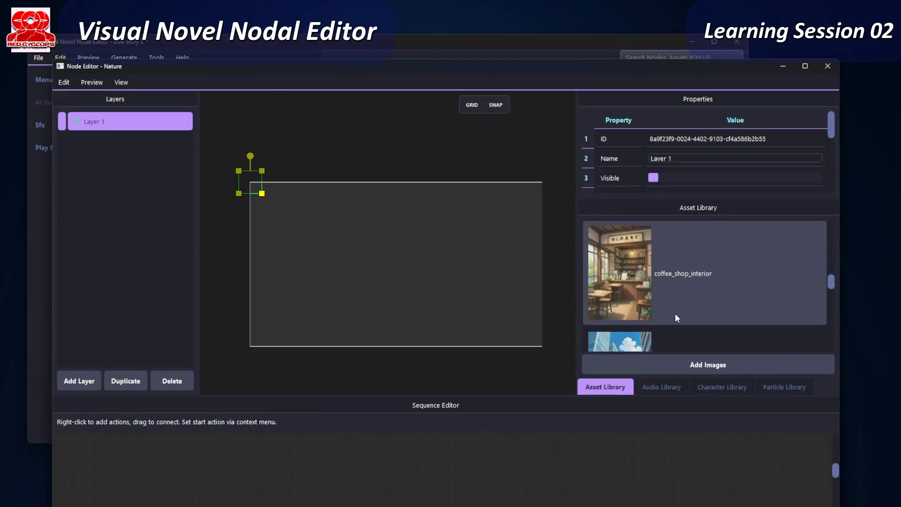
{"action": "scroll", "coordinate": [675, 313], "scroll_direction": "down", "scroll_amount": 1}
{"action": "scroll", "coordinate": [675, 314], "scroll_direction": "up", "scroll_amount": 2}
{"action": "scroll", "coordinate": [675, 314], "scroll_direction": "down", "scroll_amount": 2}
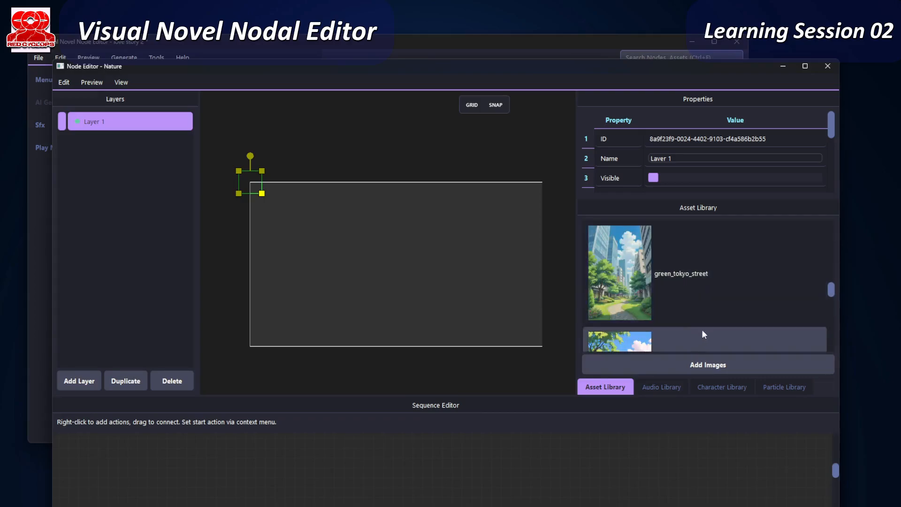
{"action": "left_click_drag", "start_coordinate": [624, 286], "coordinate": [384, 286]}
{"action": "scroll", "coordinate": [429, 281], "scroll_direction": "down", "scroll_amount": 4}
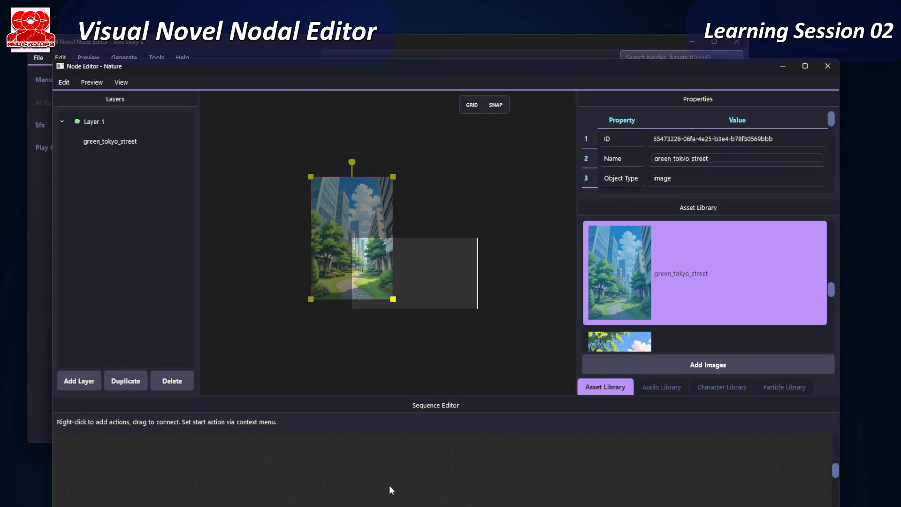
- Add a Show Layer action for Layer 1 to the sequence and move the End Node Action further right
{"action": "left_click_drag", "start_coordinate": [429, 472], "coordinate": [411, 391]}
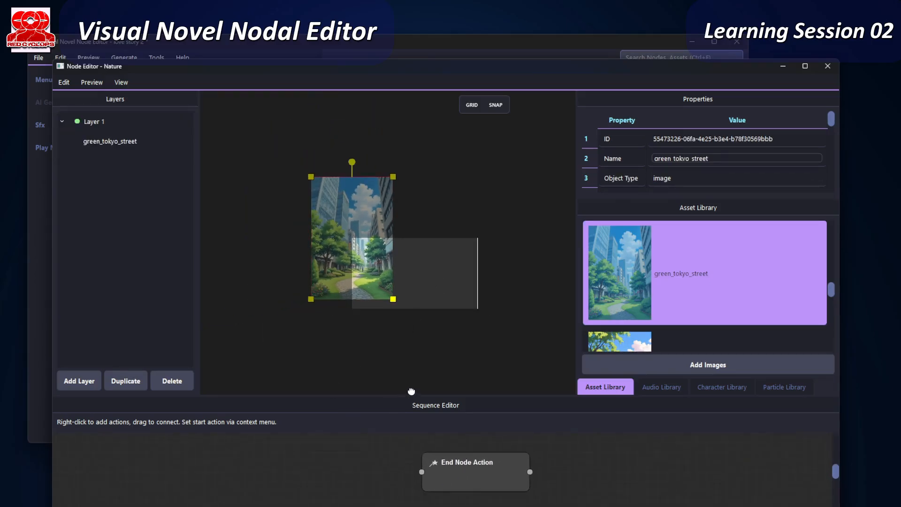
{"action": "right_click", "coordinate": [281, 464]}
{"action": "left_click_drag", "start_coordinate": [98, 123], "coordinate": [217, 462]}
{"action": "left_click_drag", "start_coordinate": [266, 484], "coordinate": [265, 484]}
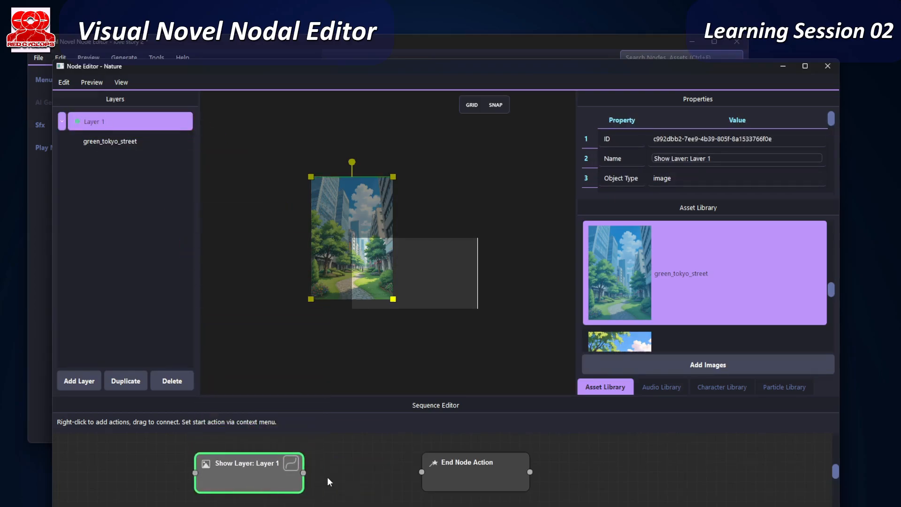
{"action": "left_click_drag", "start_coordinate": [448, 484], "coordinate": [531, 482]}
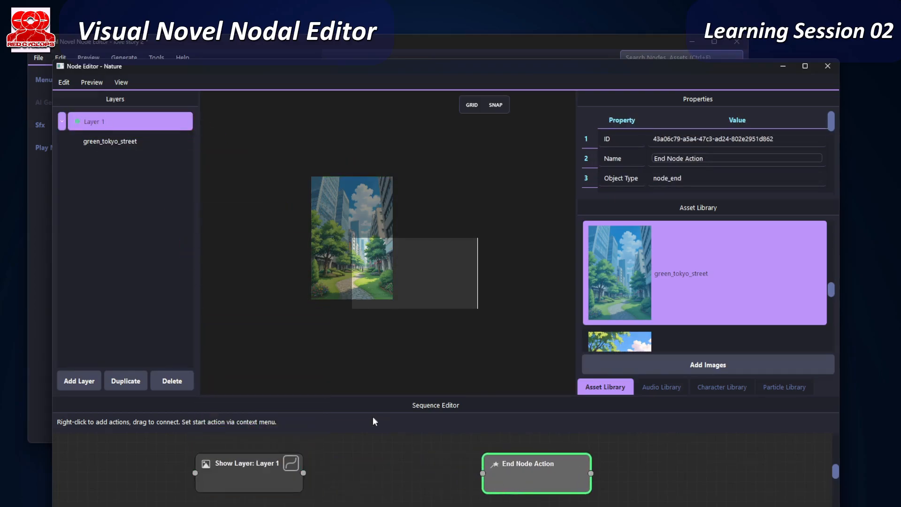
- Add a Text action between the Show Layer action and the End Node Action
{"action": "right_click", "coordinate": [372, 468]}
{"action": "mouse_move", "coordinate": [397, 477]}
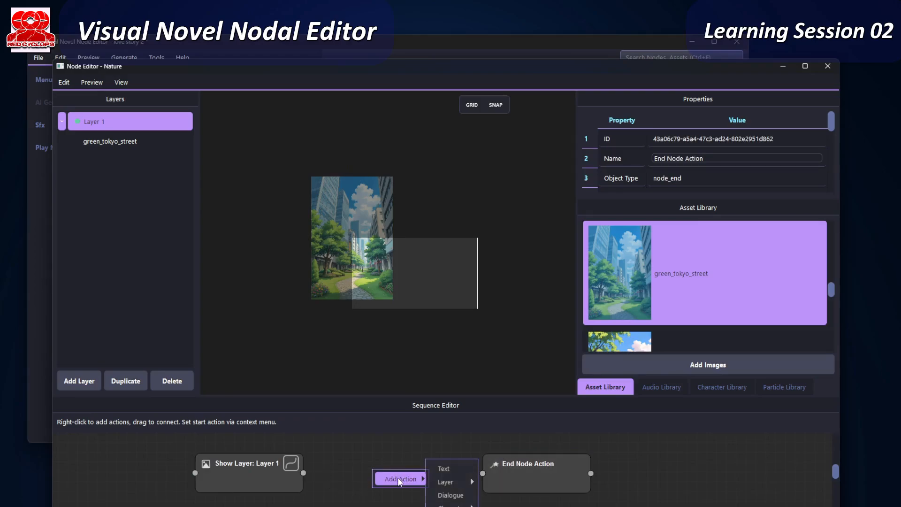
{"action": "left_click", "coordinate": [444, 469]}
{"action": "left_click", "coordinate": [397, 466]}
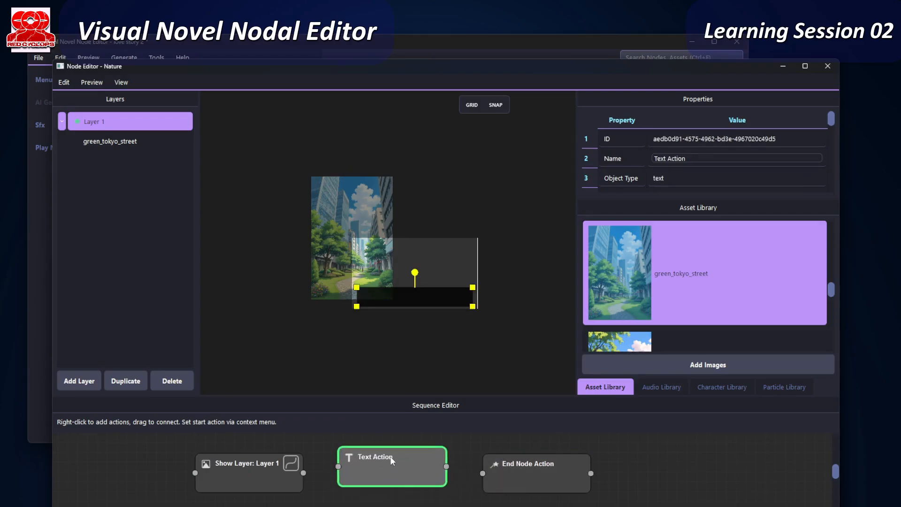
- Set the new Text action's text to "It's beautifull here let's continue." and save it
{"action": "double_click", "coordinate": [386, 465]}
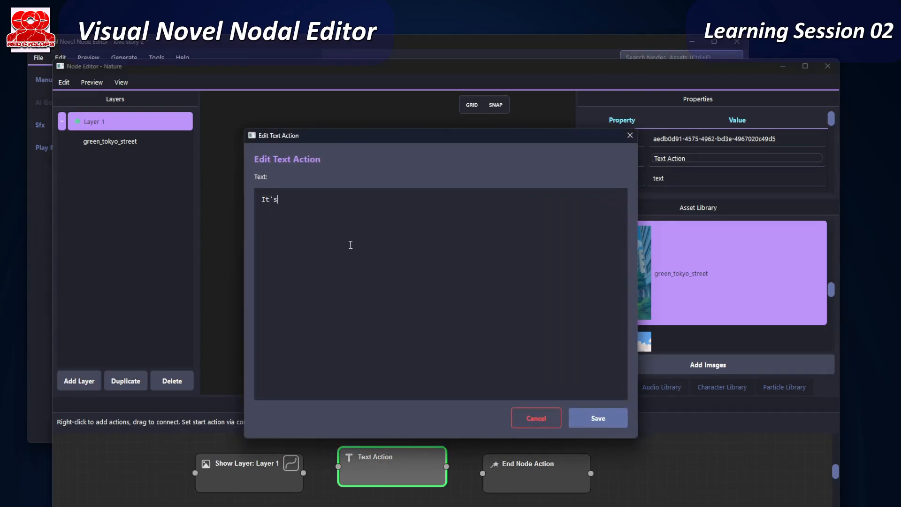
{"action": "type", "text": "It's beautifull here lets"}
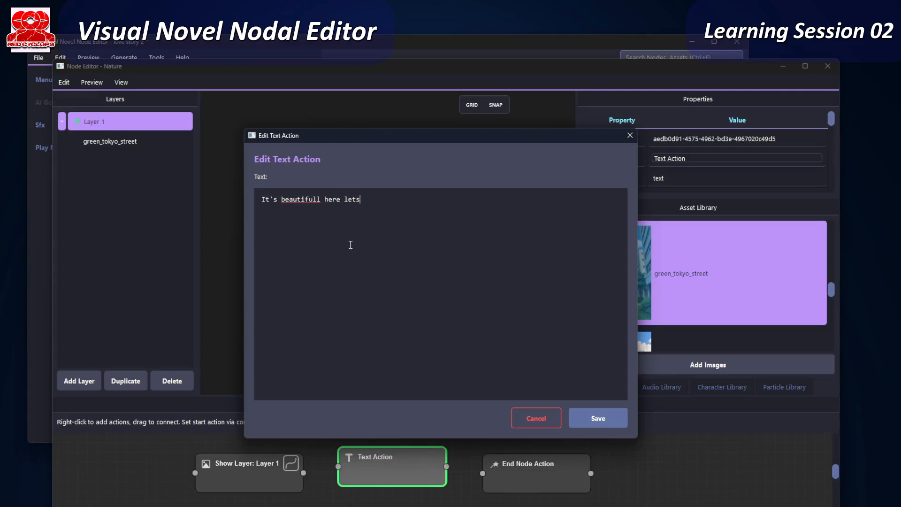
{"action": "type", "text": "'s continue."}
{"action": "left_click", "coordinate": [605, 420]}
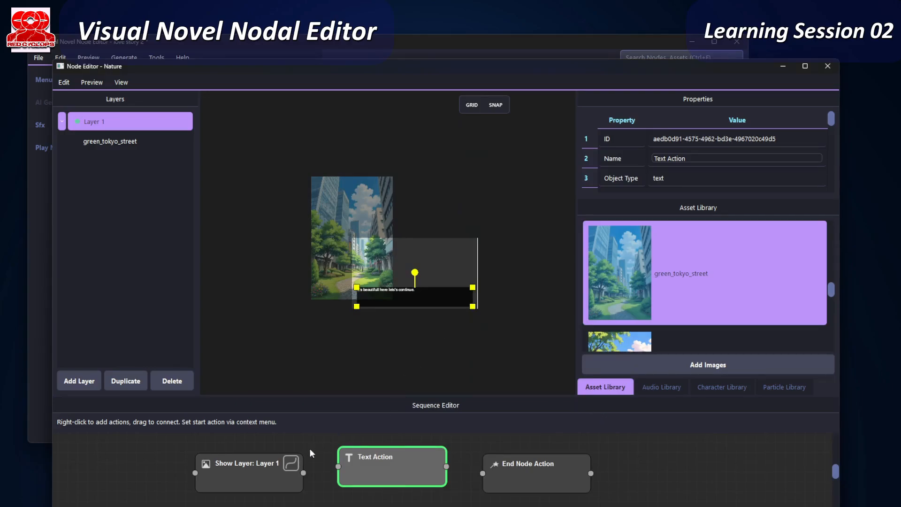
- Move the Show Layer action left, then enlarge its street image and centre it to cover the scene frame's width
{"action": "left_click_drag", "start_coordinate": [258, 472], "coordinate": [234, 464]}
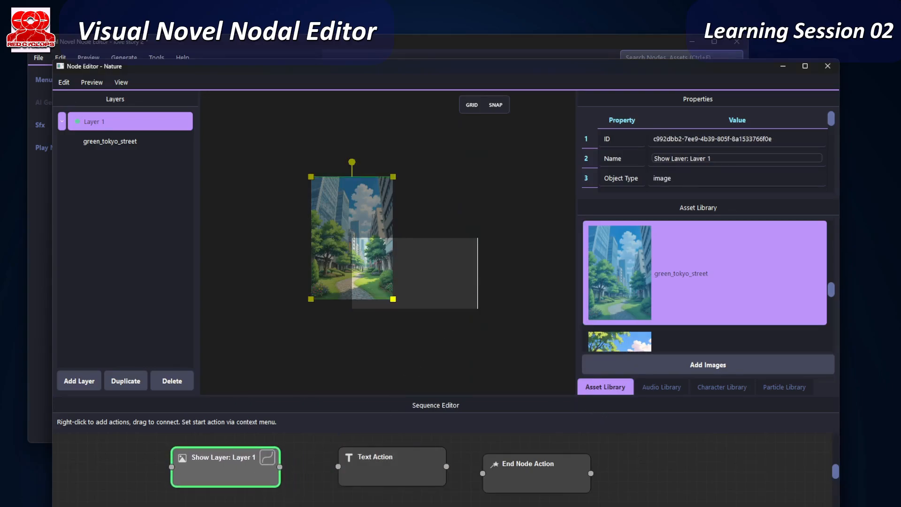
{"action": "left_click_drag", "start_coordinate": [337, 208], "coordinate": [402, 234]}
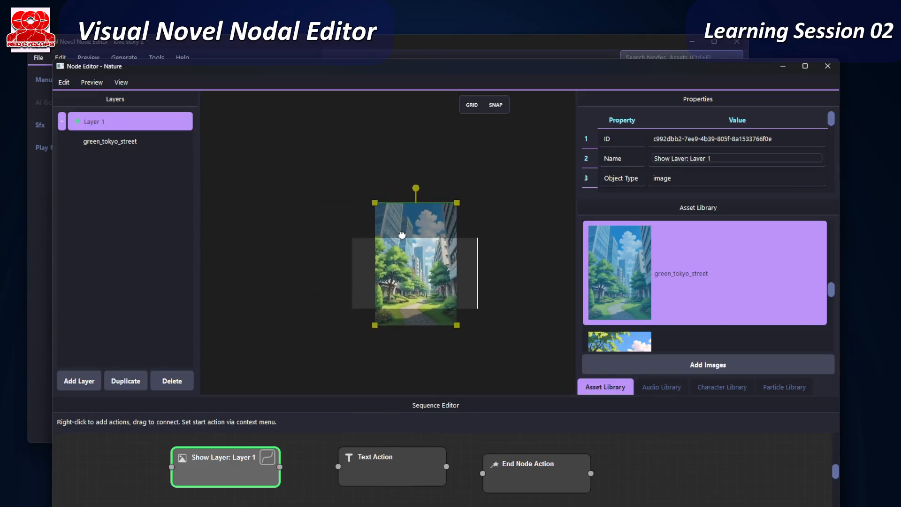
{"action": "left_click_drag", "start_coordinate": [457, 326], "coordinate": [483, 328]}
{"action": "left_click_drag", "start_coordinate": [447, 288], "coordinate": [445, 261]}
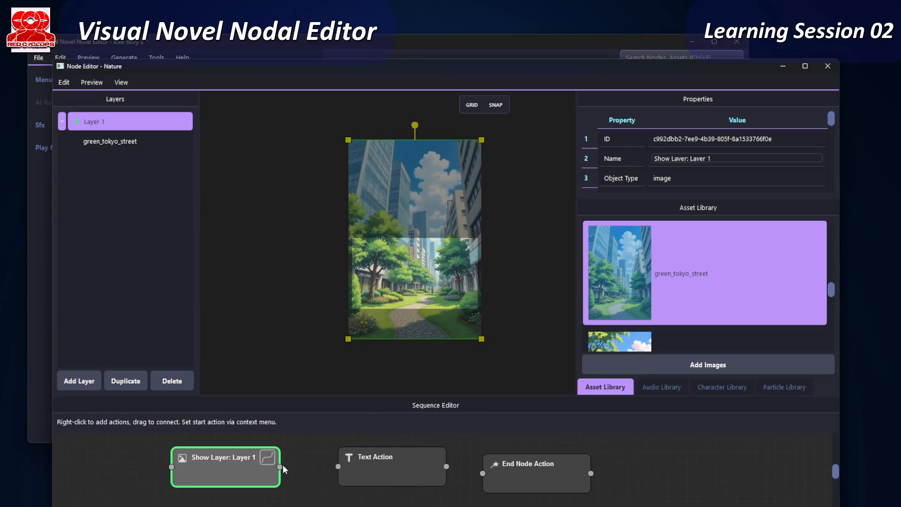
- Connect the Show Layer action to the Text action and on to the End Node Action, then select the Text action
{"action": "mouse_move", "coordinate": [281, 467]}
{"action": "left_mouse_down"}
{"action": "mouse_move", "coordinate": [335, 449]}
{"action": "mouse_move", "coordinate": [339, 467]}
{"action": "left_mouse_up"}
{"action": "left_click_drag", "start_coordinate": [446, 467], "coordinate": [482, 474]}
{"action": "left_click", "coordinate": [372, 460]}
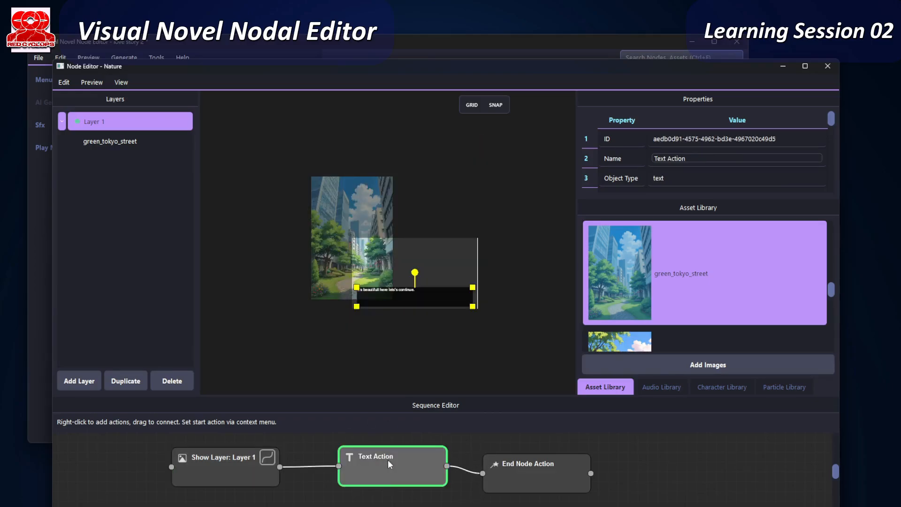
- Preview the Nature node through its background and text, quit the preview, and close the node's editor
{"action": "left_click", "coordinate": [573, 473]}
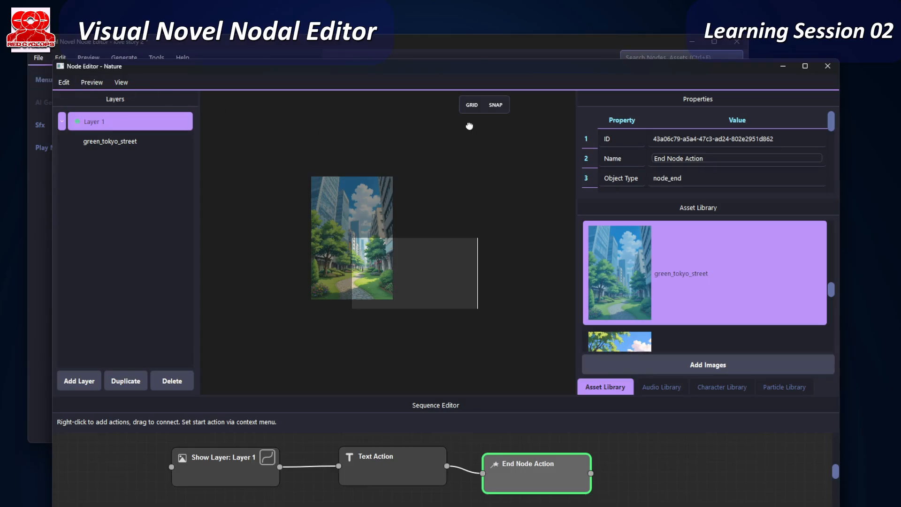
{"action": "left_click", "coordinate": [827, 66]}
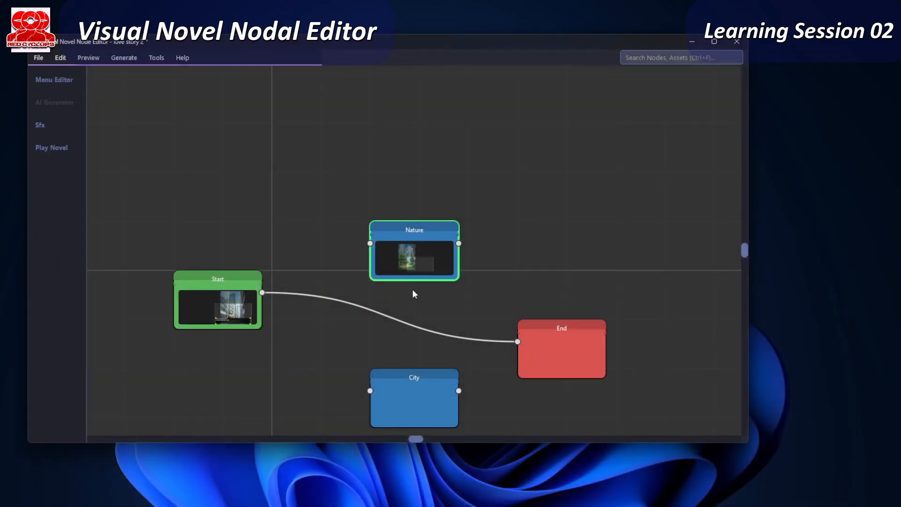
{"action": "double_click", "coordinate": [413, 262]}
{"action": "left_click", "coordinate": [100, 79]}
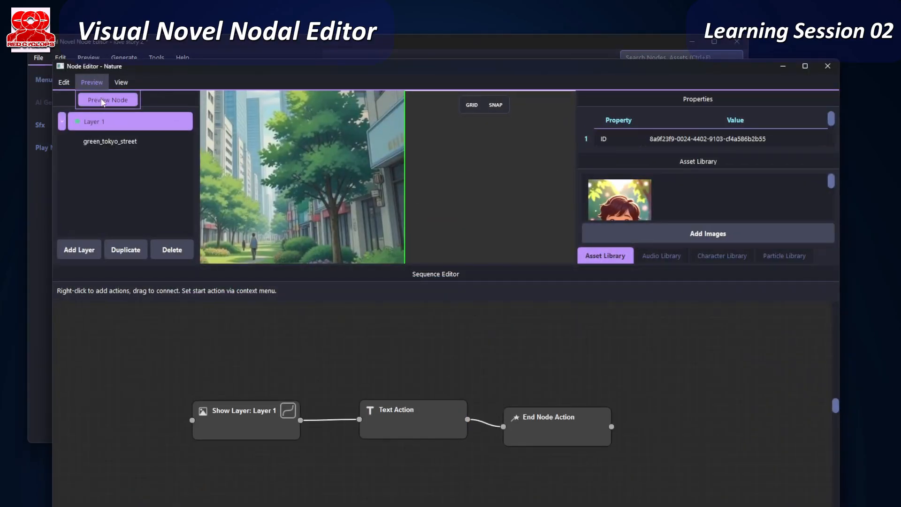
{"action": "left_click", "coordinate": [103, 100]}
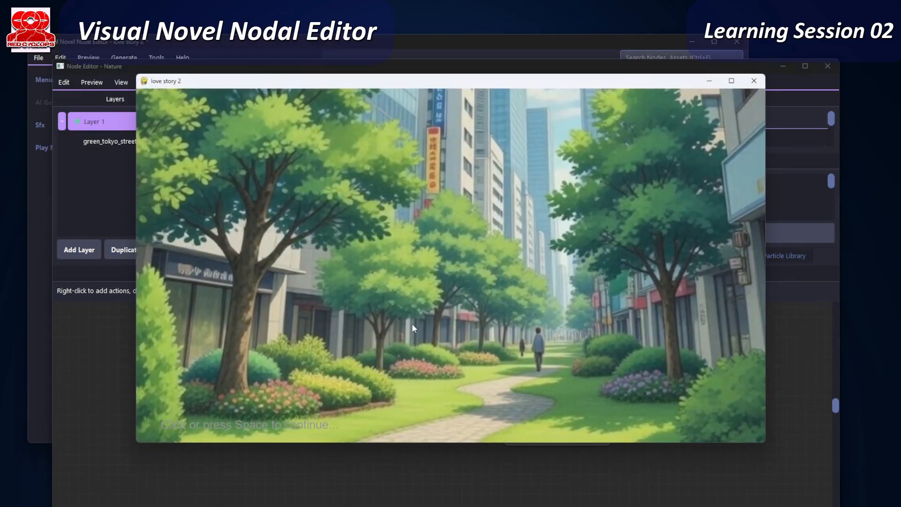
{"action": "left_click", "coordinate": [495, 348]}
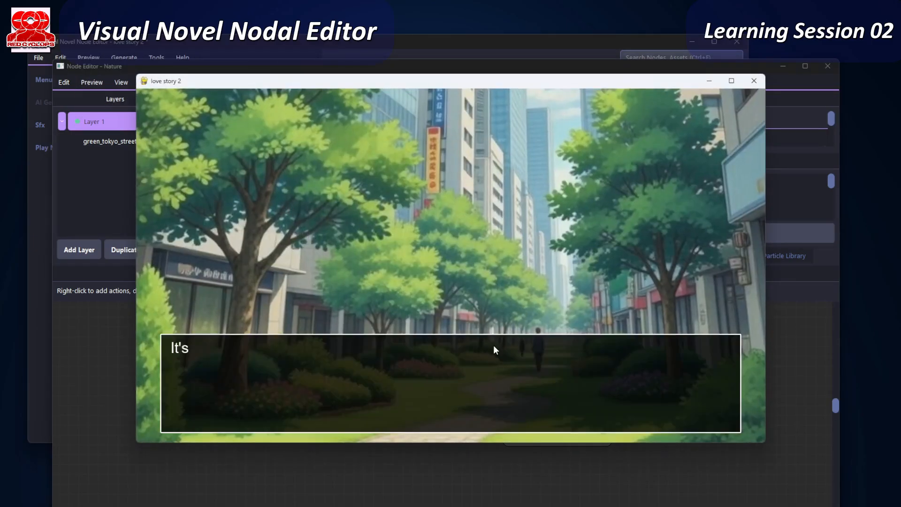
{"action": "left_click", "coordinate": [605, 295]}
{"action": "left_click", "coordinate": [754, 81]}
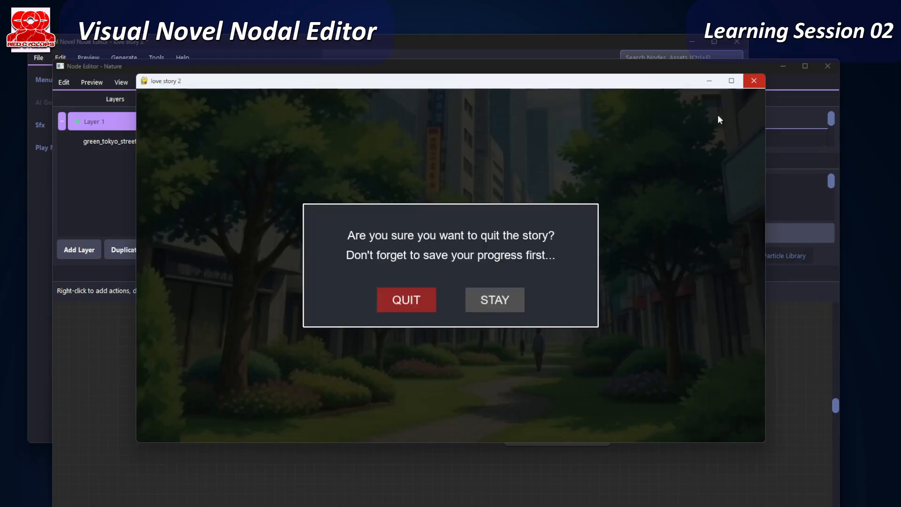
{"action": "left_click", "coordinate": [409, 301]}
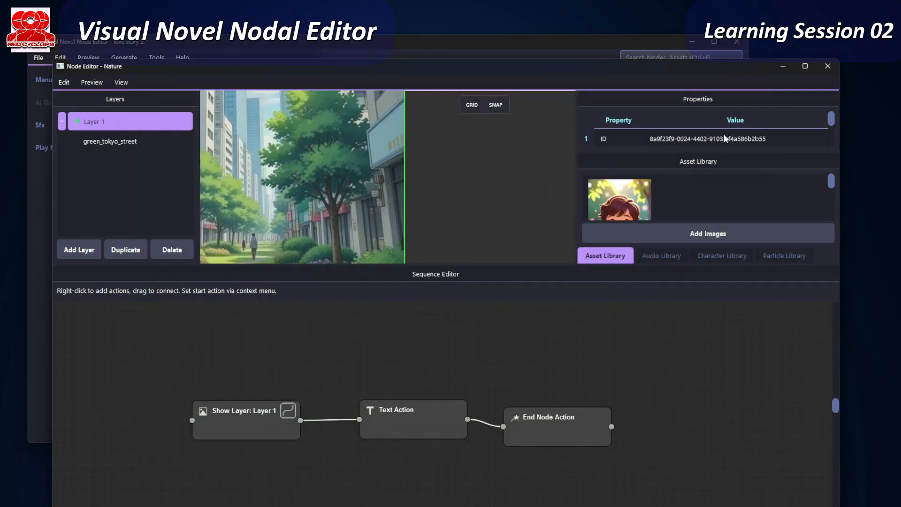
{"action": "left_click", "coordinate": [827, 66]}
- Move the City node up level with End, connect Start to Nature and City, and delete the Start-to-End connection
{"action": "left_click_drag", "start_coordinate": [435, 395], "coordinate": [414, 365]}
{"action": "left_click_drag", "start_coordinate": [261, 293], "coordinate": [369, 245]}
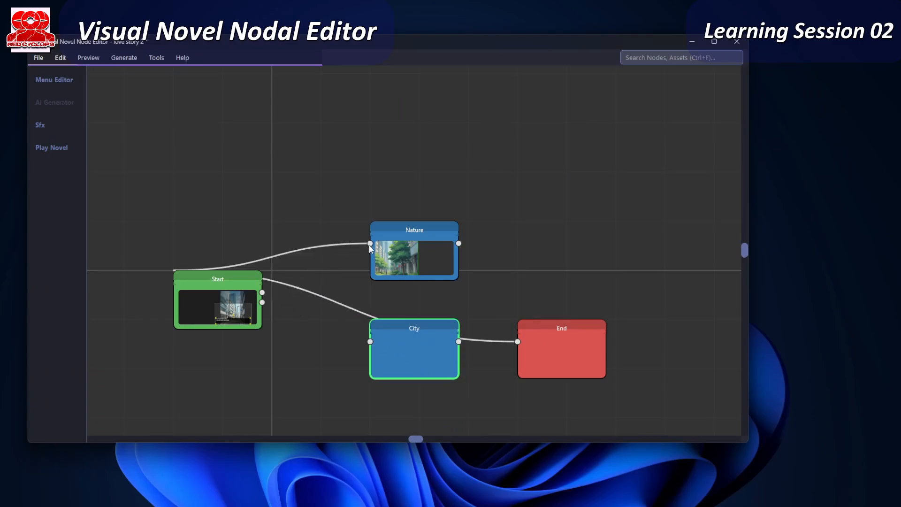
{"action": "left_click", "coordinate": [324, 299]}
{"action": "key", "text": "Delete"}
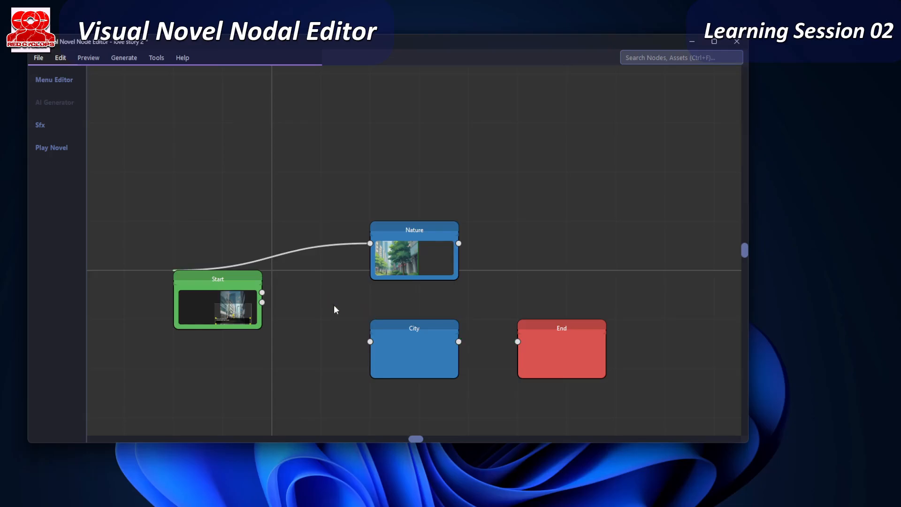
{"action": "left_click_drag", "start_coordinate": [262, 302], "coordinate": [370, 341]}
{"action": "mouse_move", "coordinate": [226, 300]}
{"action": "left_mouse_down"}
{"action": "mouse_move", "coordinate": [216, 317]}
{"action": "mouse_move", "coordinate": [224, 297]}
{"action": "left_mouse_up"}
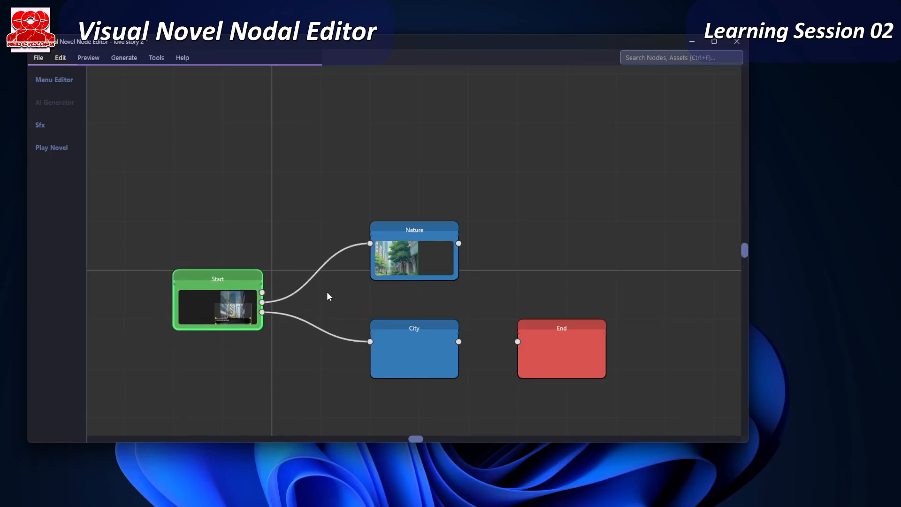
- Open the Start node, inspect the choices of its End Node Action, and close the node's editor
{"action": "left_click", "coordinate": [403, 270]}
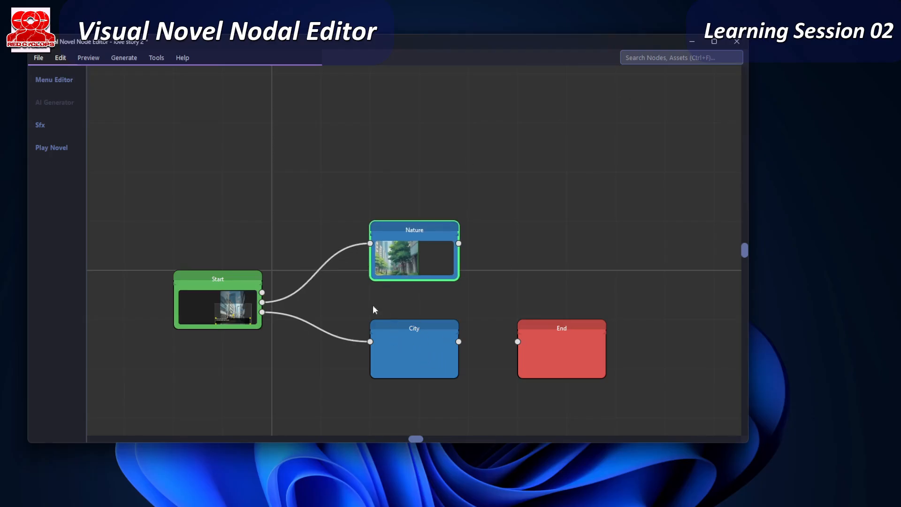
{"action": "double_click", "coordinate": [224, 313]}
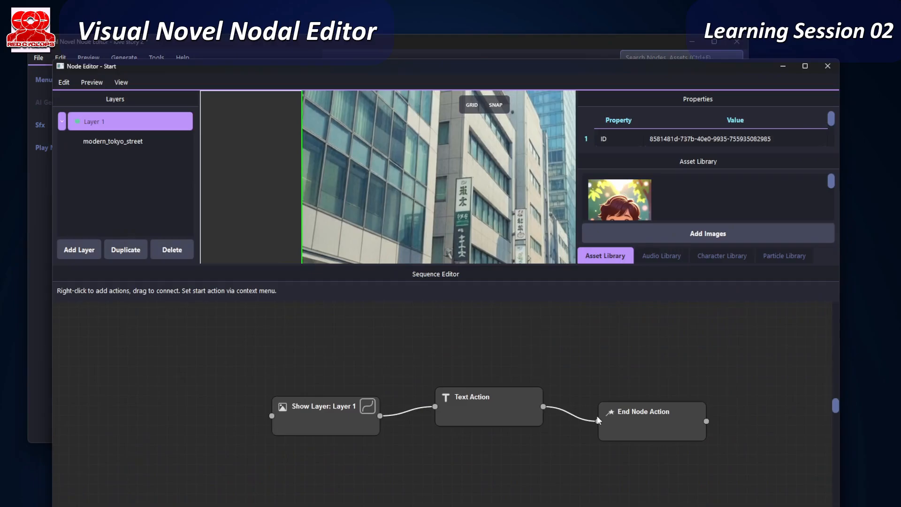
{"action": "left_click", "coordinate": [636, 434]}
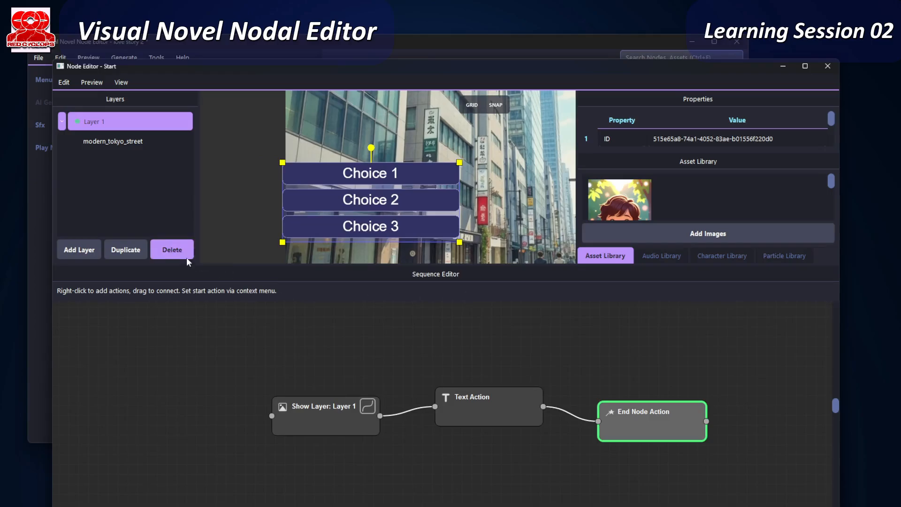
{"action": "left_click", "coordinate": [827, 69]}
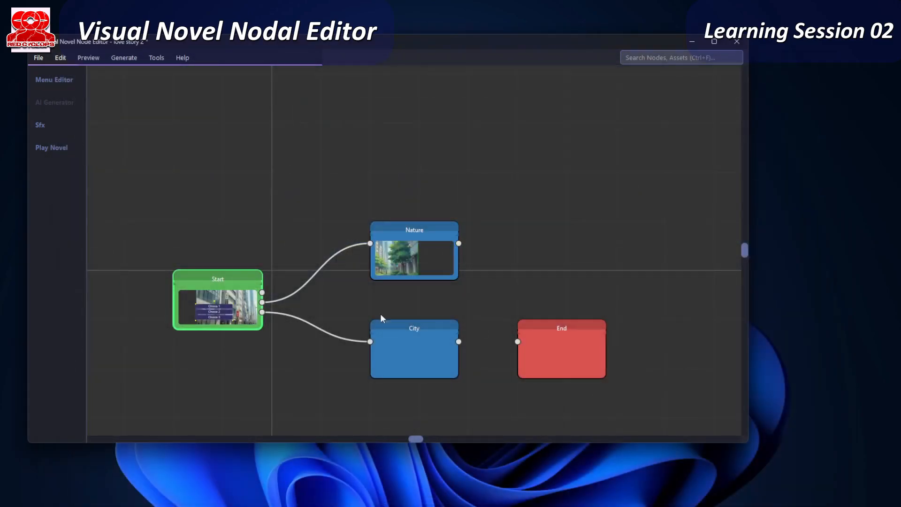
- Delete both of Start's outgoing connections and reconnect Start to Nature and City, keeping the Start node in its original place
{"action": "left_click", "coordinate": [308, 299]}
{"action": "left_click", "coordinate": [300, 324]}
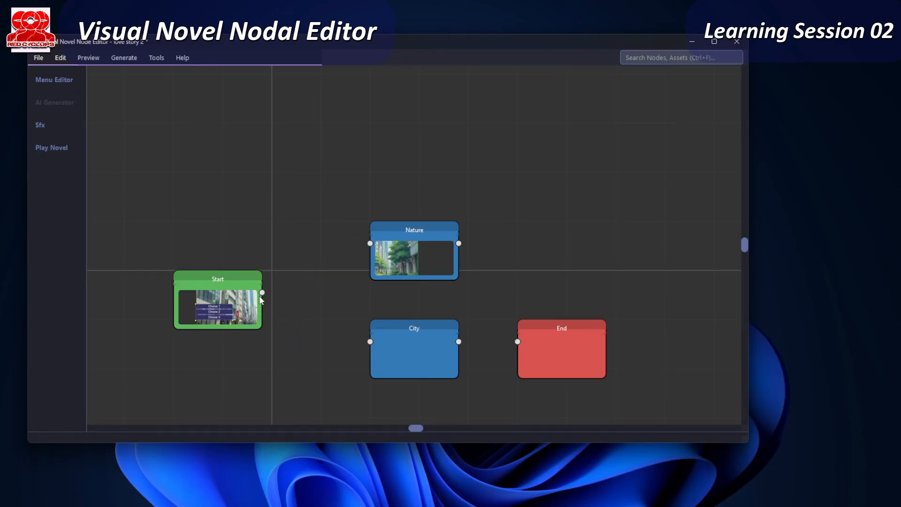
{"action": "left_click_drag", "start_coordinate": [261, 295], "coordinate": [369, 243]}
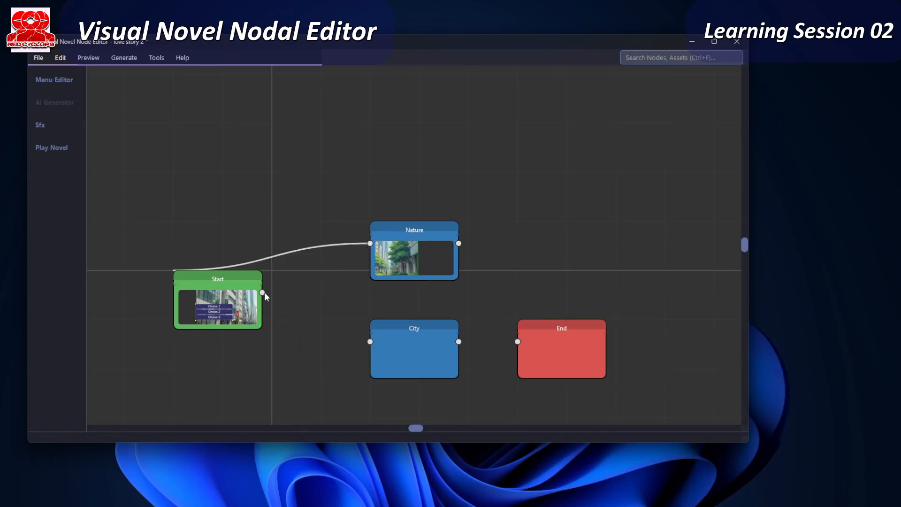
{"action": "left_click_drag", "start_coordinate": [262, 293], "coordinate": [369, 341]}
{"action": "left_click_drag", "start_coordinate": [227, 306], "coordinate": [222, 324]}
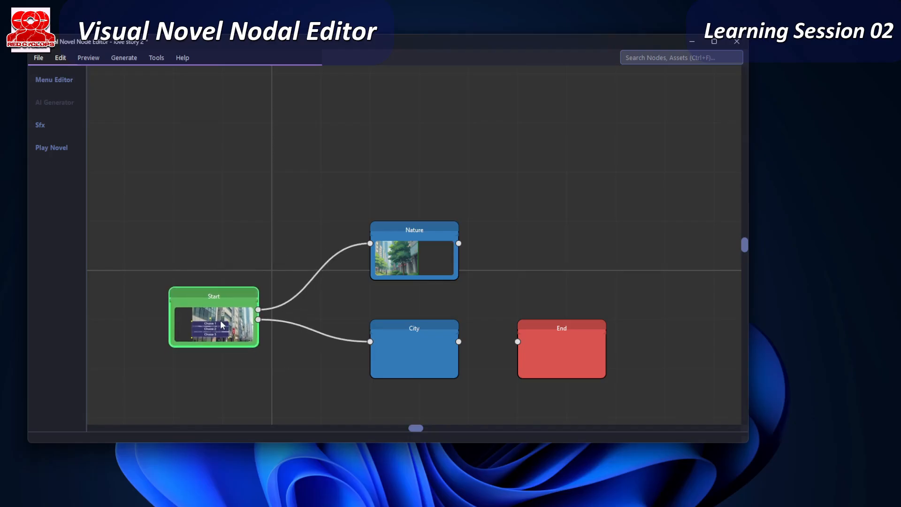
{"action": "key", "text": "ctrl+z"}
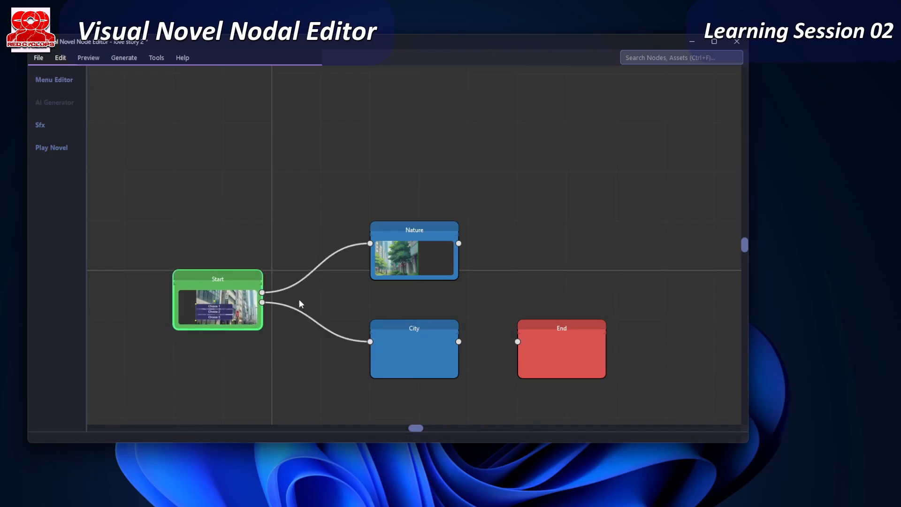
- Open the Start node and move the End Node Action's choice buttons to the lower centre of the scene frame
{"action": "double_click", "coordinate": [224, 303]}
{"action": "left_click", "coordinate": [648, 421]}
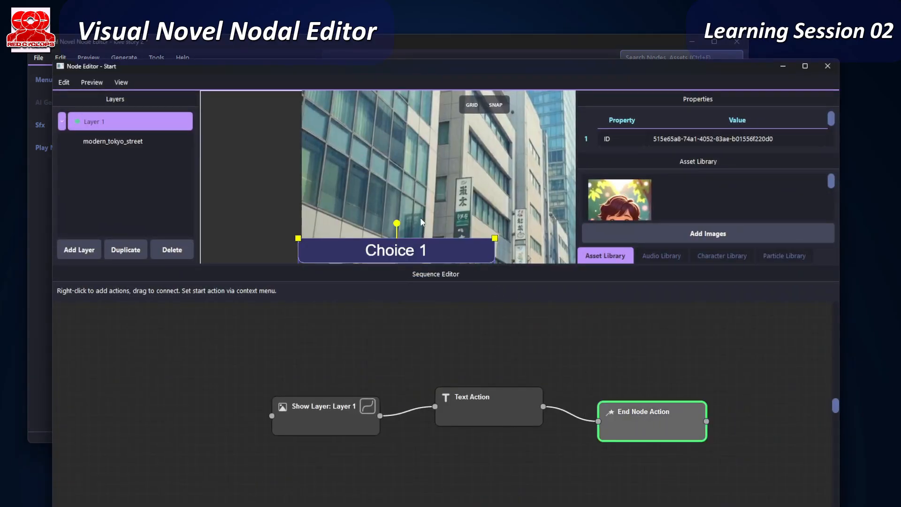
{"action": "scroll", "coordinate": [455, 215], "scroll_direction": "down", "scroll_amount": 3}
{"action": "middle_click_drag", "start_coordinate": [542, 237], "coordinate": [462, 175]}
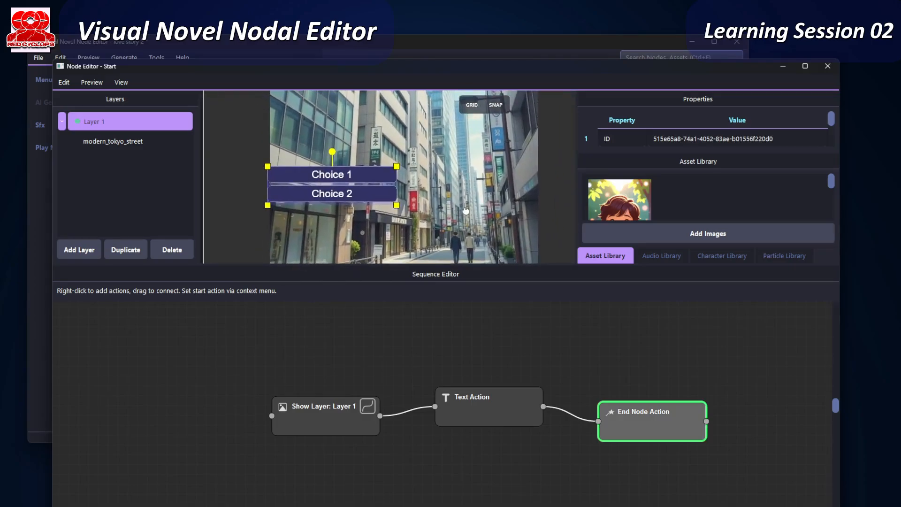
{"action": "scroll", "coordinate": [451, 209], "scroll_direction": "down", "scroll_amount": 4}
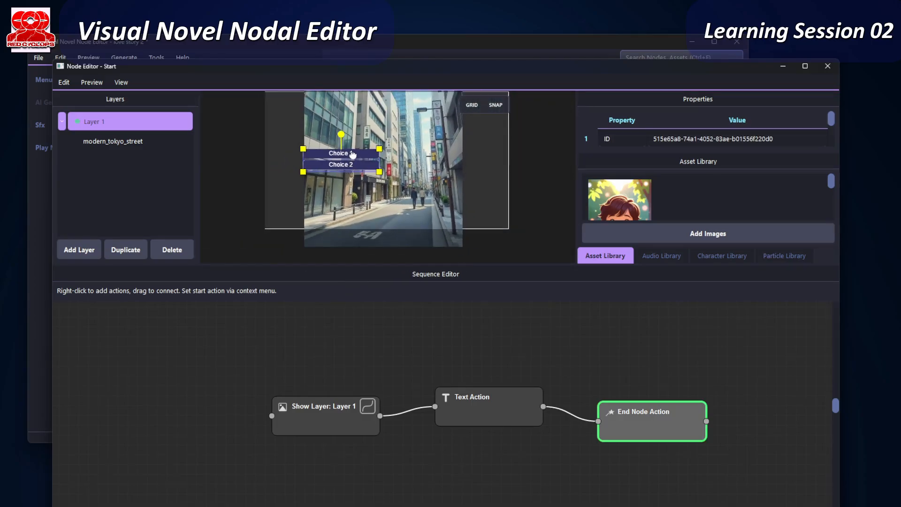
{"action": "left_click_drag", "start_coordinate": [353, 155], "coordinate": [398, 204]}
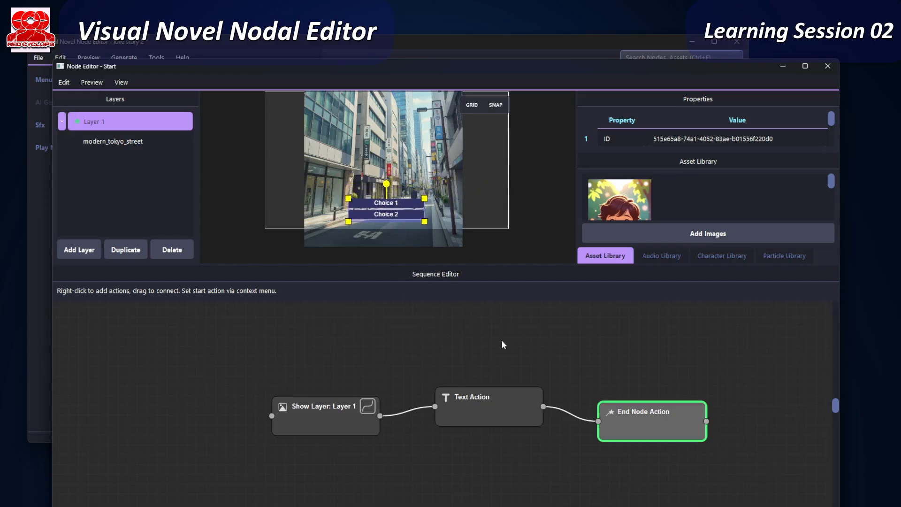
- Set the first choice's text to "I prefer nature"
{"action": "double_click", "coordinate": [396, 205]}
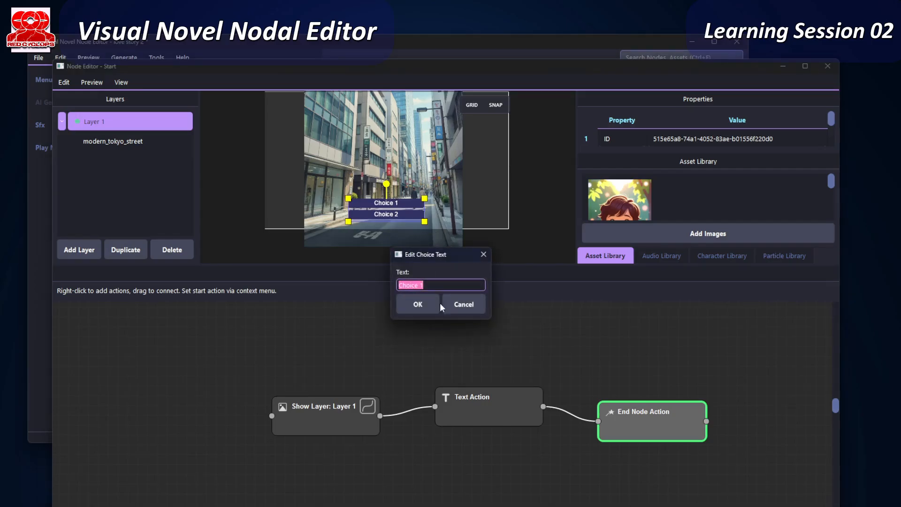
{"action": "key", "text": "BackSpace"}
{"action": "type", "text": "I prefer nature"}
{"action": "left_click", "coordinate": [418, 304]}
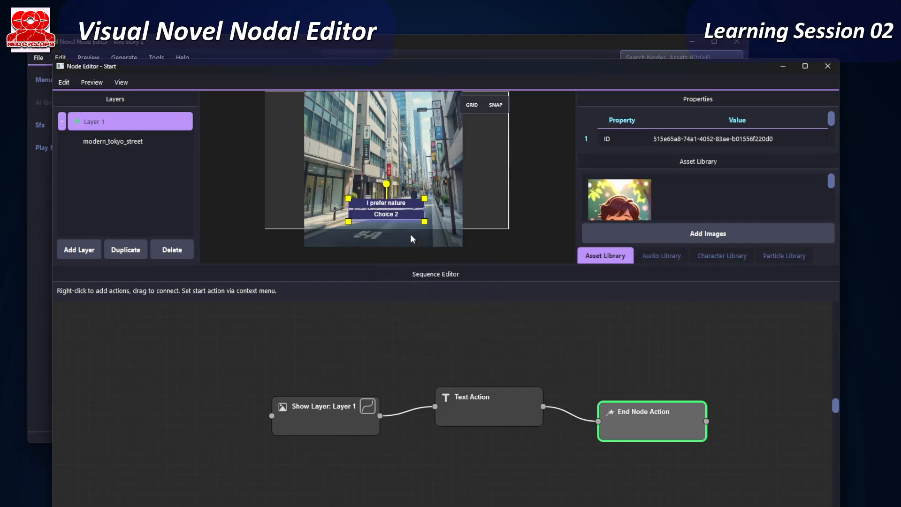
- Set the second choice's text to "let's dig into the city"
{"action": "double_click", "coordinate": [396, 214]}
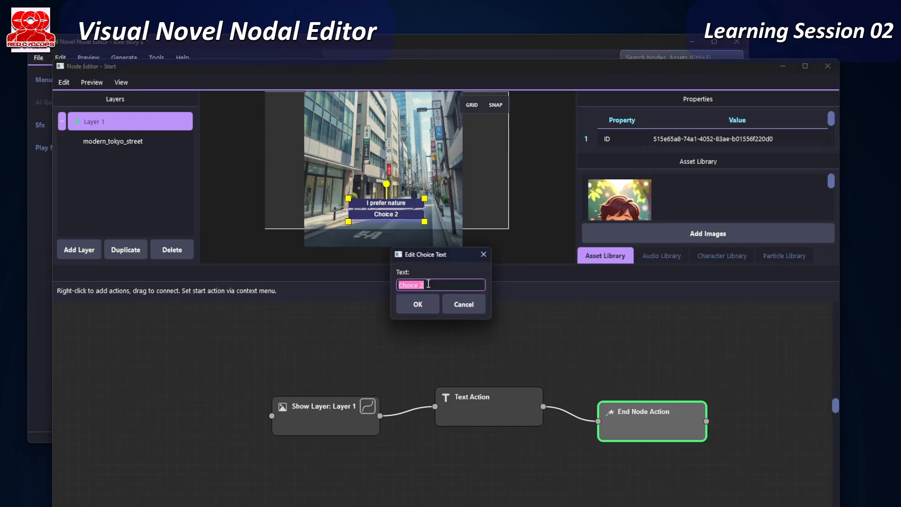
{"action": "key", "text": "BackSpace"}
{"action": "type", "text": "let's dig into the city"}
{"action": "left_click", "coordinate": [416, 308]}
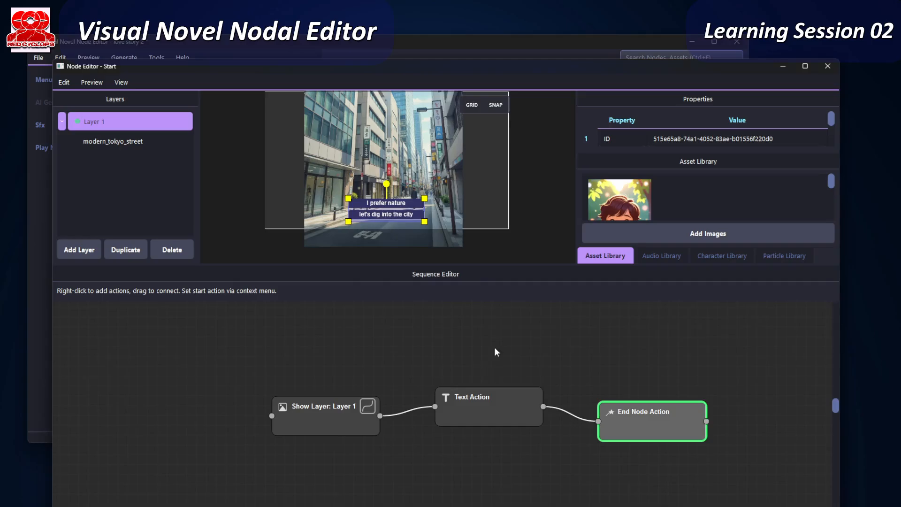
- Align the choice buttons on the scene's vertical centre line with the grid and snapping on, and turn both aids off
{"action": "mouse_move", "coordinate": [405, 201]}
{"action": "left_mouse_down"}
{"action": "mouse_move", "coordinate": [402, 194]}
{"action": "mouse_move", "coordinate": [403, 205]}
{"action": "left_mouse_up"}
{"action": "left_click", "coordinate": [472, 106]}
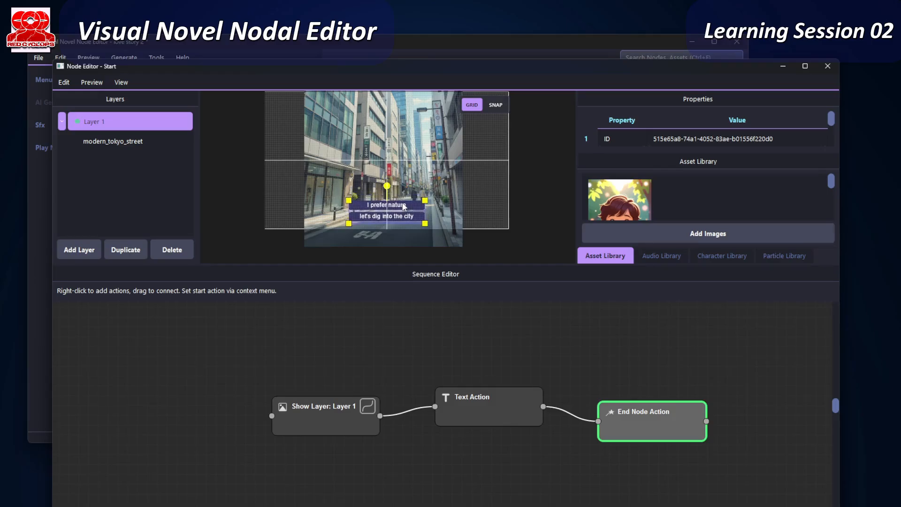
{"action": "left_click", "coordinate": [496, 105]}
{"action": "mouse_move", "coordinate": [403, 200]}
{"action": "left_mouse_down"}
{"action": "mouse_move", "coordinate": [477, 201]}
{"action": "mouse_move", "coordinate": [404, 207]}
{"action": "left_mouse_up"}
{"action": "scroll", "coordinate": [405, 210], "scroll_direction": "up", "scroll_amount": 5}
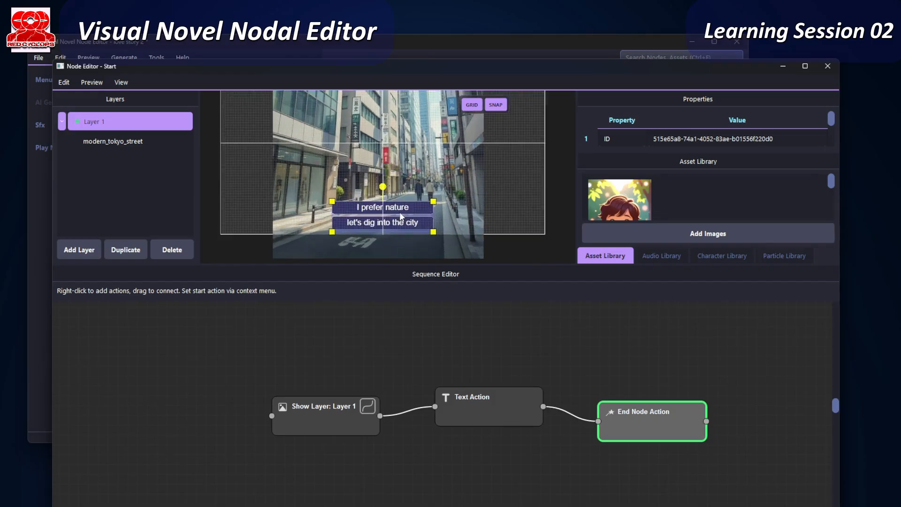
{"action": "left_click_drag", "start_coordinate": [405, 199], "coordinate": [392, 200]}
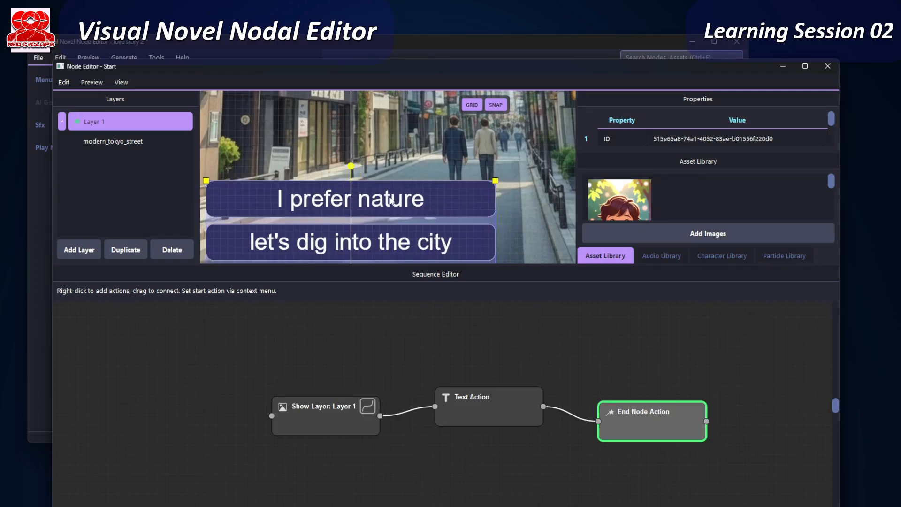
{"action": "scroll", "coordinate": [392, 200], "scroll_direction": "down", "scroll_amount": 5}
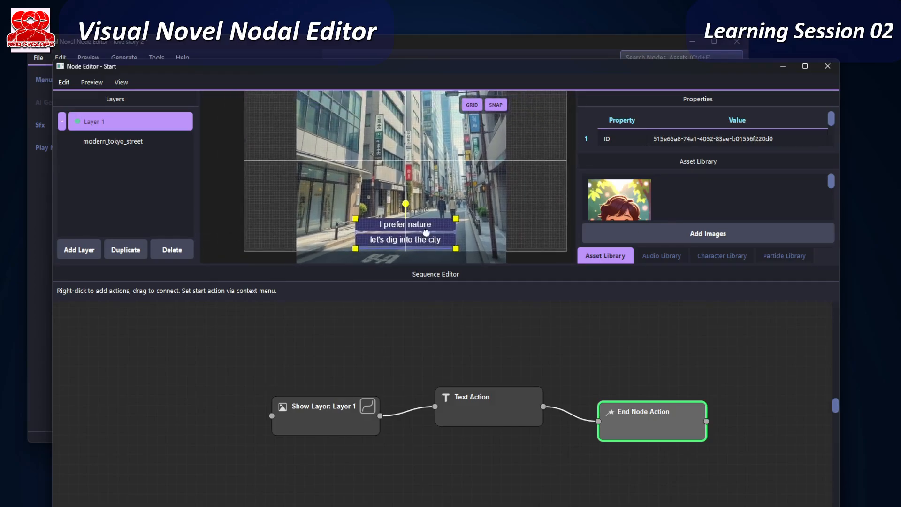
{"action": "left_click", "coordinate": [496, 105]}
{"action": "left_click", "coordinate": [472, 104]}
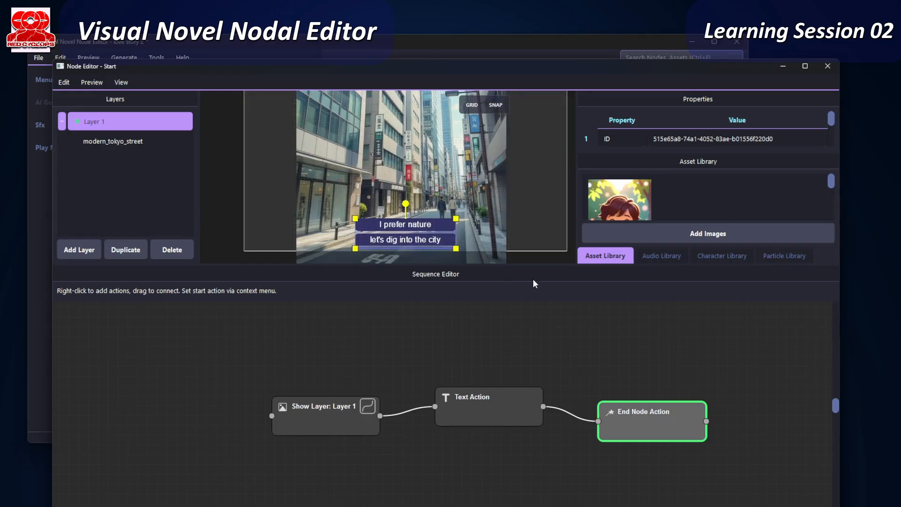
- Preview the Start node and advance past its text to the two choice buttons
{"action": "scroll", "coordinate": [530, 260], "scroll_direction": "down", "scroll_amount": 4}
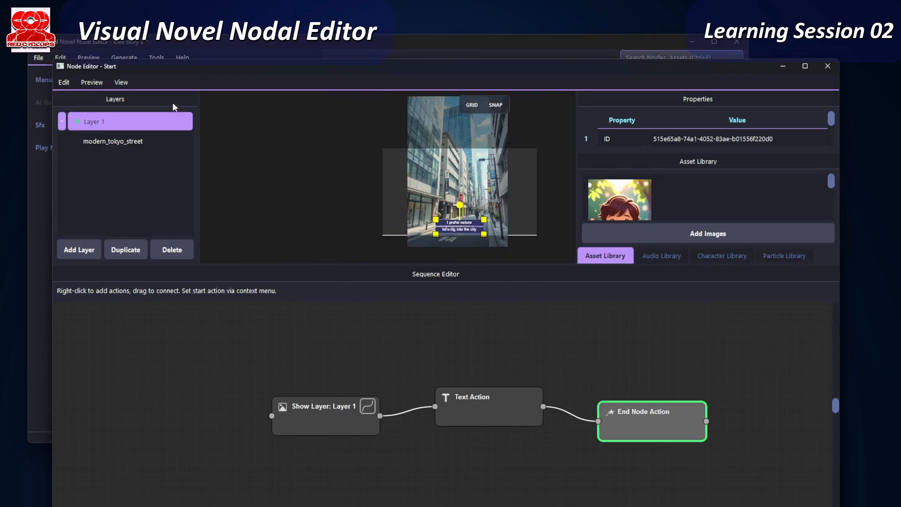
{"action": "left_click", "coordinate": [92, 82]}
{"action": "left_click", "coordinate": [123, 102]}
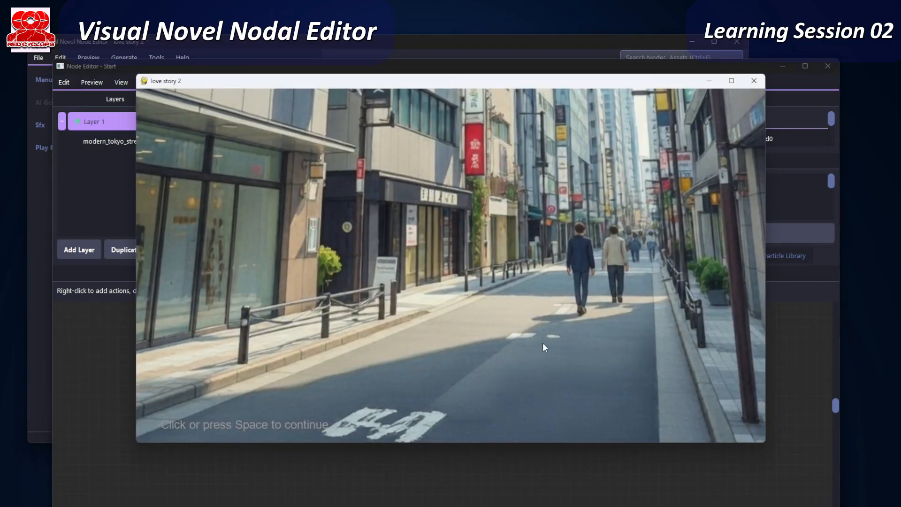
{"action": "left_click", "coordinate": [543, 343]}
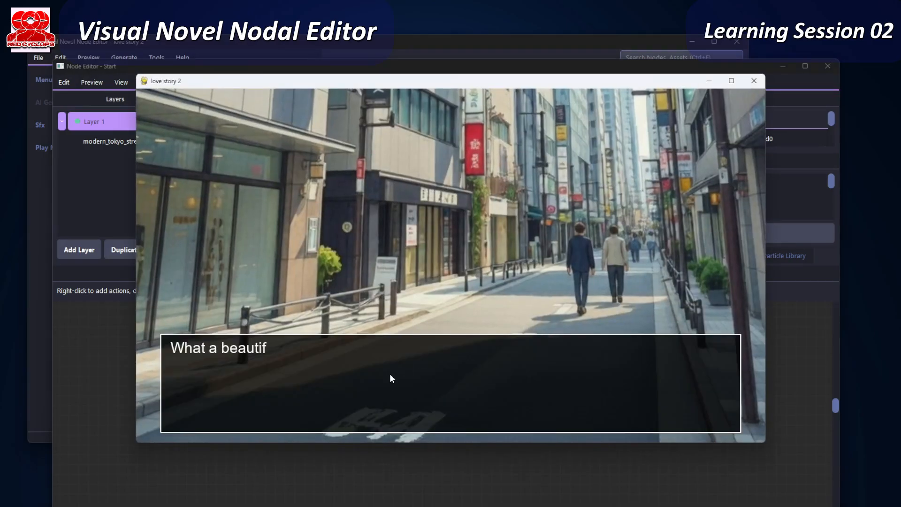
{"action": "left_click", "coordinate": [603, 396]}
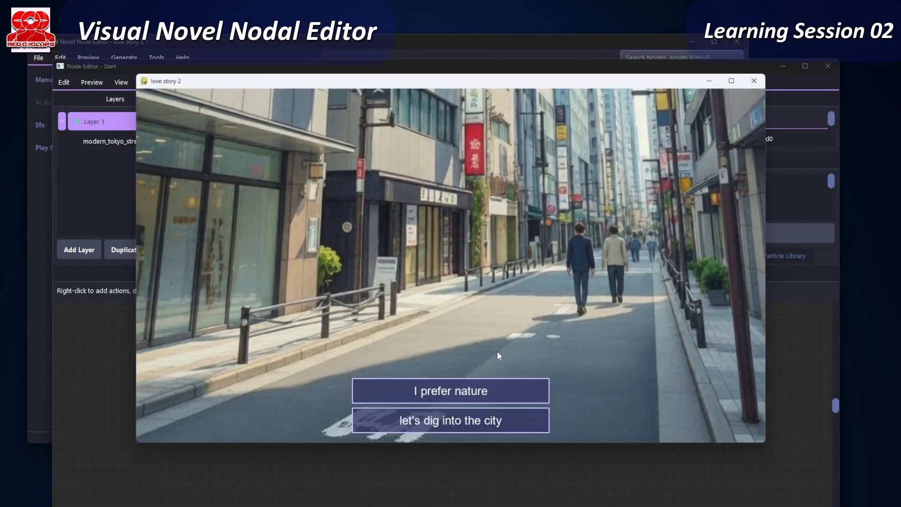
- Follow the "I prefer nature" choice in the preview, advance past its text, then quit the preview and close the Start node's editor
{"action": "left_click", "coordinate": [458, 399]}
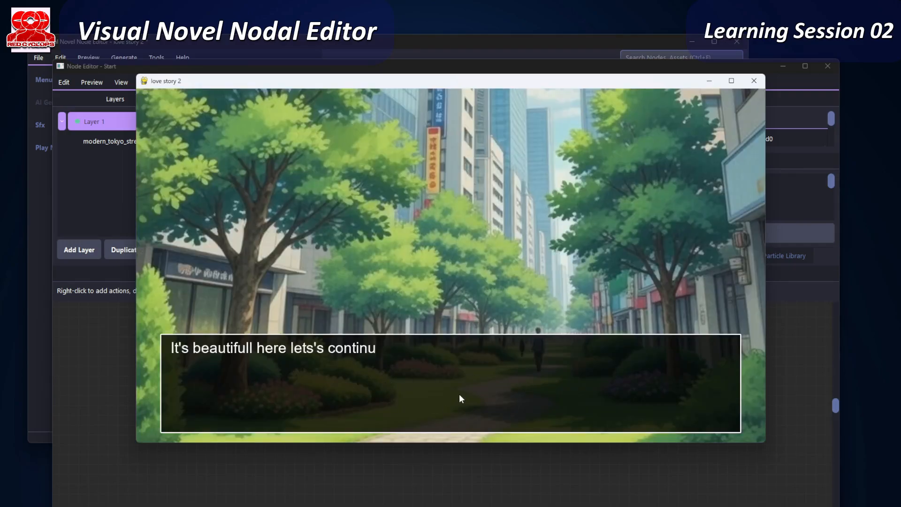
{"action": "left_click", "coordinate": [460, 396]}
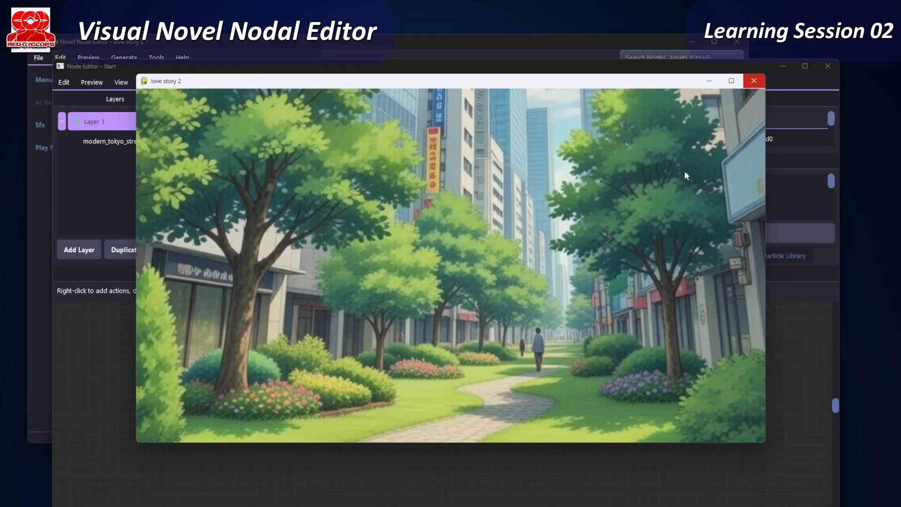
{"action": "left_click", "coordinate": [754, 82]}
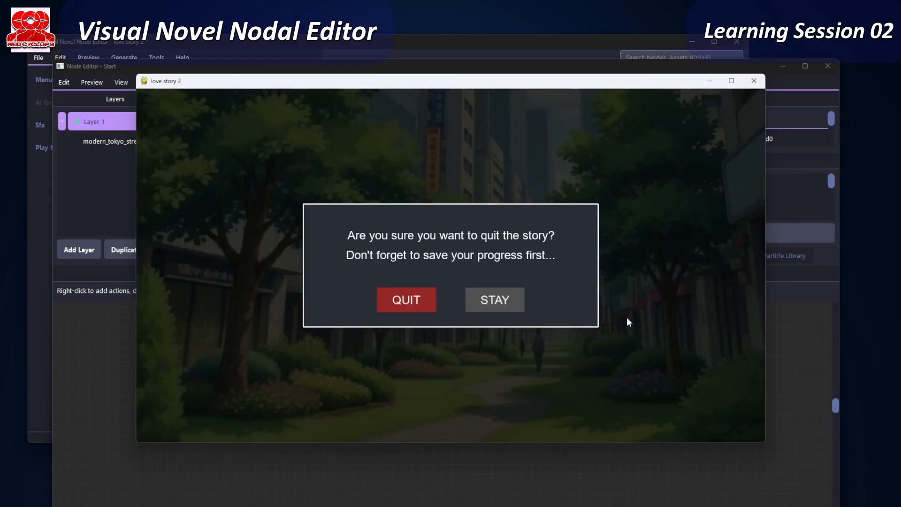
{"action": "left_click", "coordinate": [401, 297]}
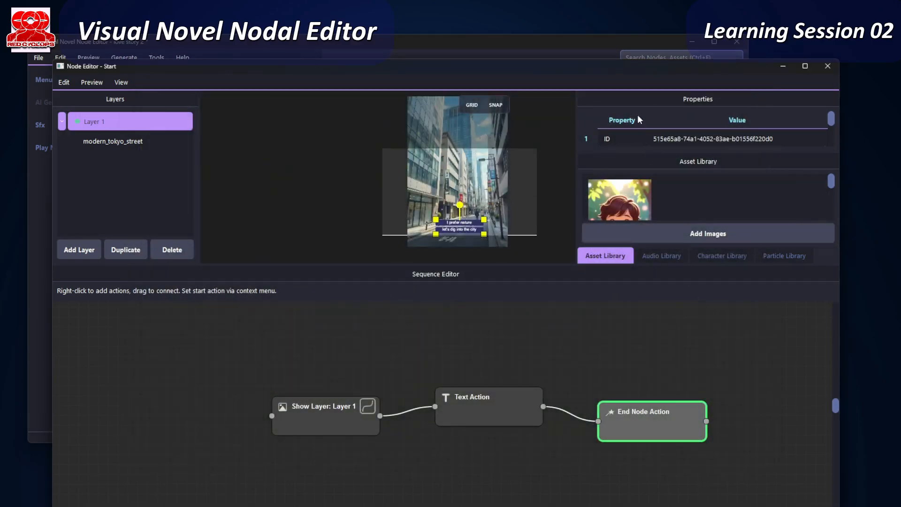
{"action": "left_click", "coordinate": [827, 65]}
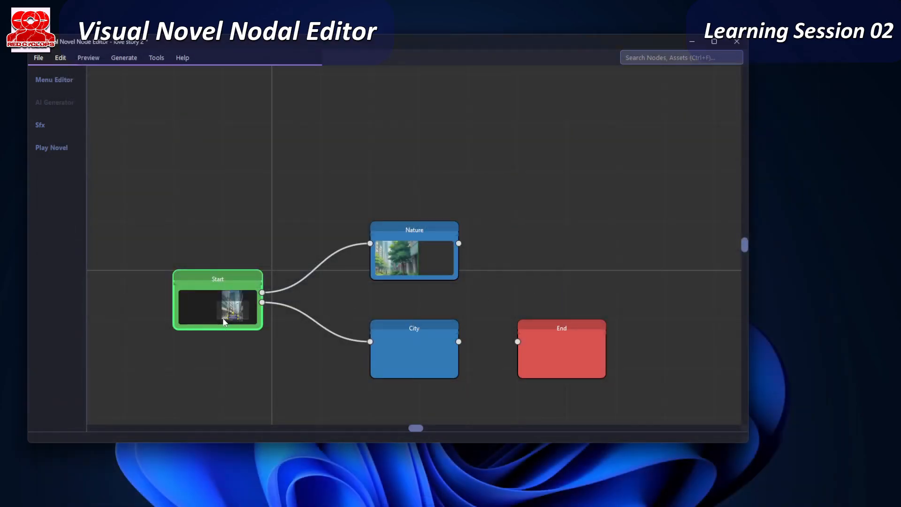
- Open the City node for editing and enlarge its scene and asset area relative to the Sequence Editor
{"action": "left_click", "coordinate": [412, 264]}
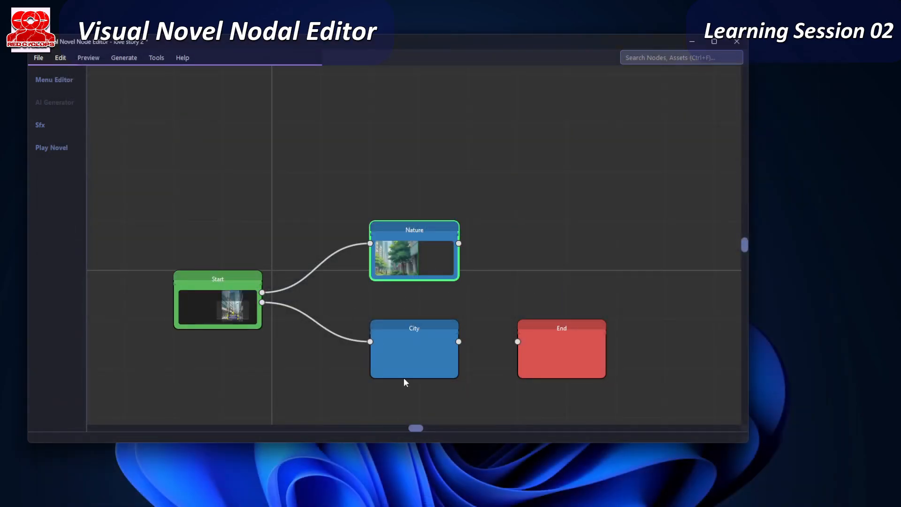
{"action": "left_click", "coordinate": [425, 366]}
{"action": "left_click_drag", "start_coordinate": [418, 351], "coordinate": [413, 356]}
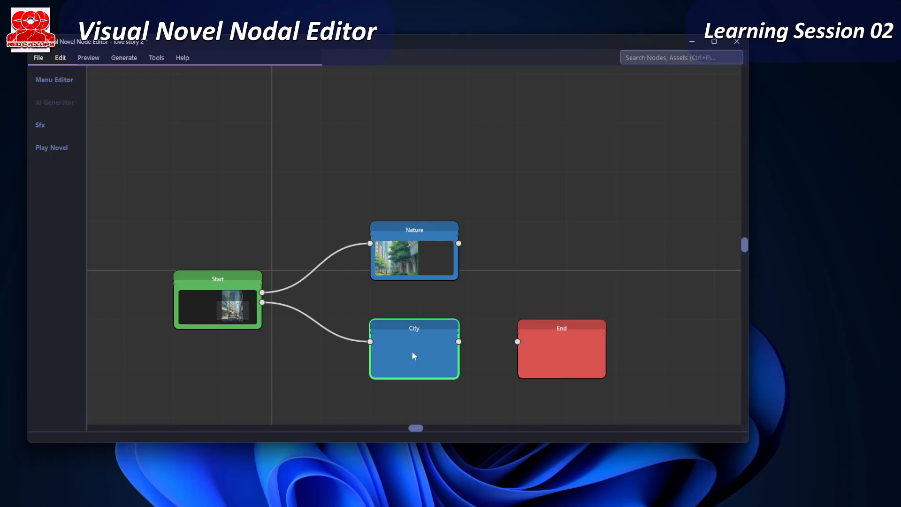
{"action": "double_click", "coordinate": [412, 354]}
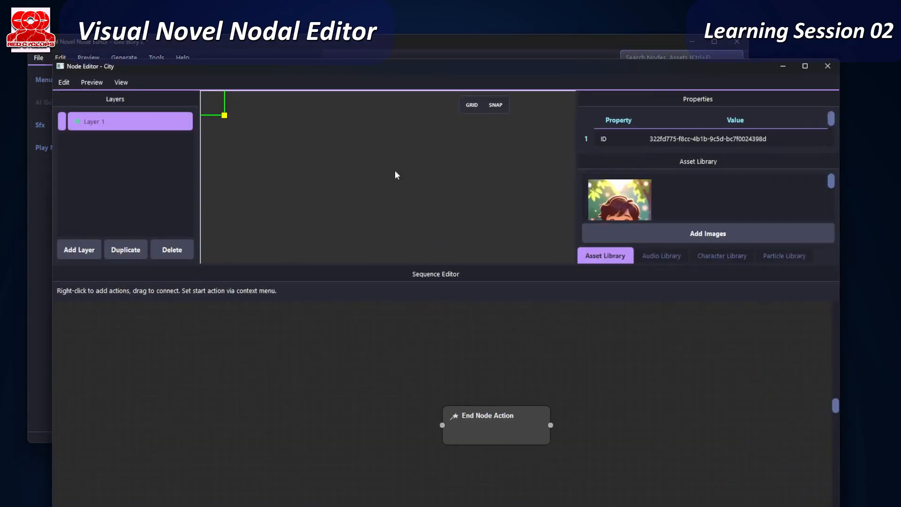
{"action": "middle_click_drag", "start_coordinate": [477, 351], "coordinate": [460, 271]}
{"action": "left_click_drag", "start_coordinate": [460, 270], "coordinate": [438, 375]}
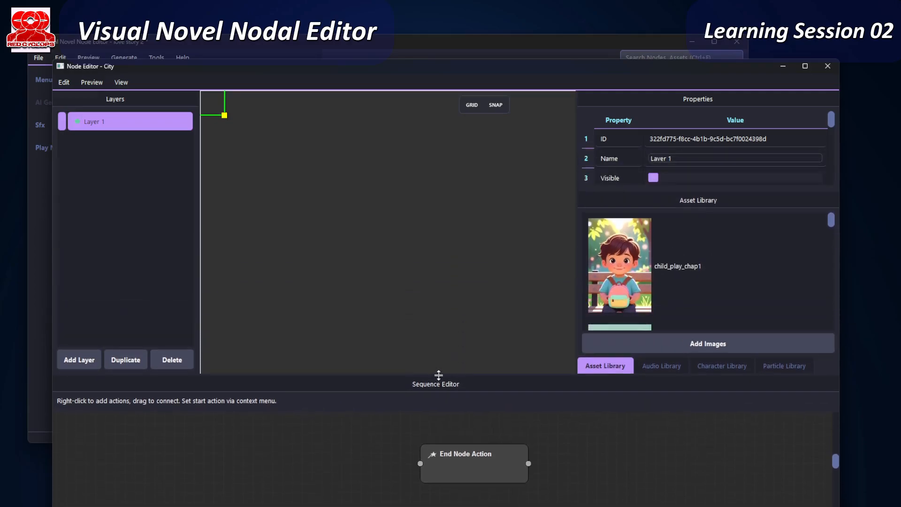
- Find the parc image in the asset library and add it to Layer 1 of the City node's scene
{"action": "scroll", "coordinate": [457, 287], "scroll_direction": "down", "scroll_amount": 5}
{"action": "scroll", "coordinate": [692, 287], "scroll_direction": "down", "scroll_amount": 3}
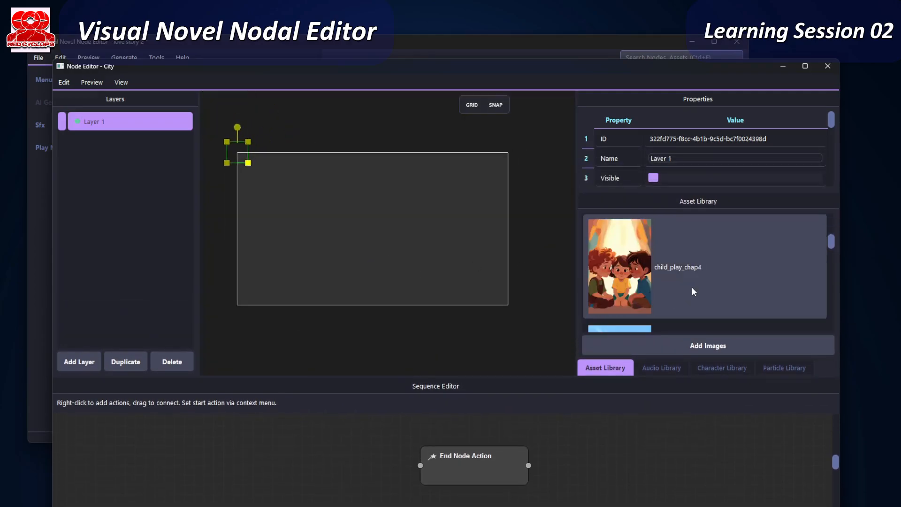
{"action": "scroll", "coordinate": [691, 287], "scroll_direction": "down", "scroll_amount": 4}
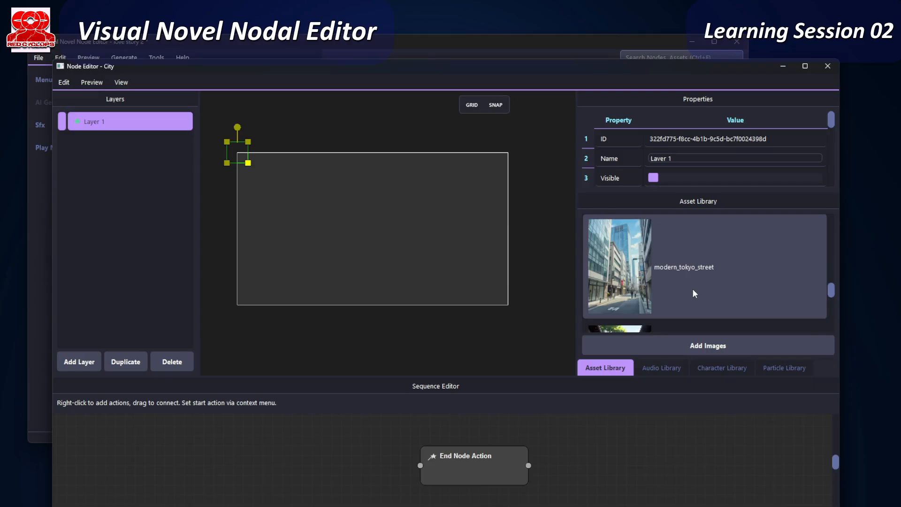
{"action": "scroll", "coordinate": [693, 290], "scroll_direction": "down", "scroll_amount": 2}
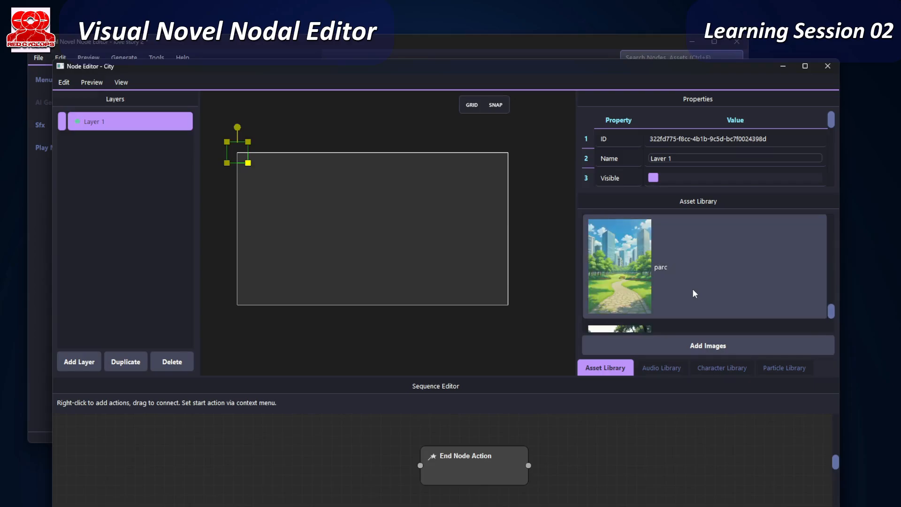
{"action": "scroll", "coordinate": [693, 291], "scroll_direction": "up", "scroll_amount": 1}
{"action": "scroll", "coordinate": [694, 291], "scroll_direction": "down", "scroll_amount": 1}
{"action": "left_click_drag", "start_coordinate": [622, 279], "coordinate": [384, 261]}
{"action": "scroll", "coordinate": [332, 246], "scroll_direction": "down", "scroll_amount": 4}
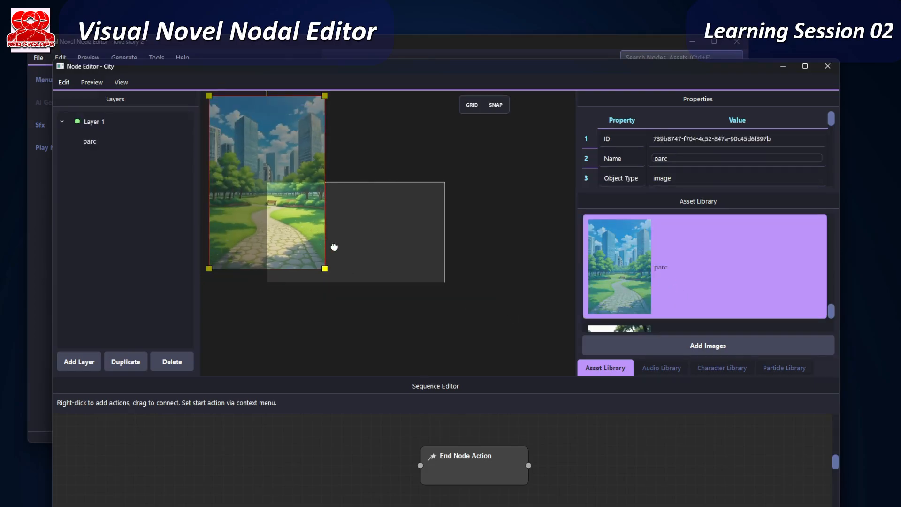
- Add a layer action for Layer 1 to the City node's sequence and place it before the End Node Action
{"action": "right_click", "coordinate": [263, 453]}
{"action": "mouse_move", "coordinate": [287, 463]}
{"action": "mouse_move", "coordinate": [339, 477]}
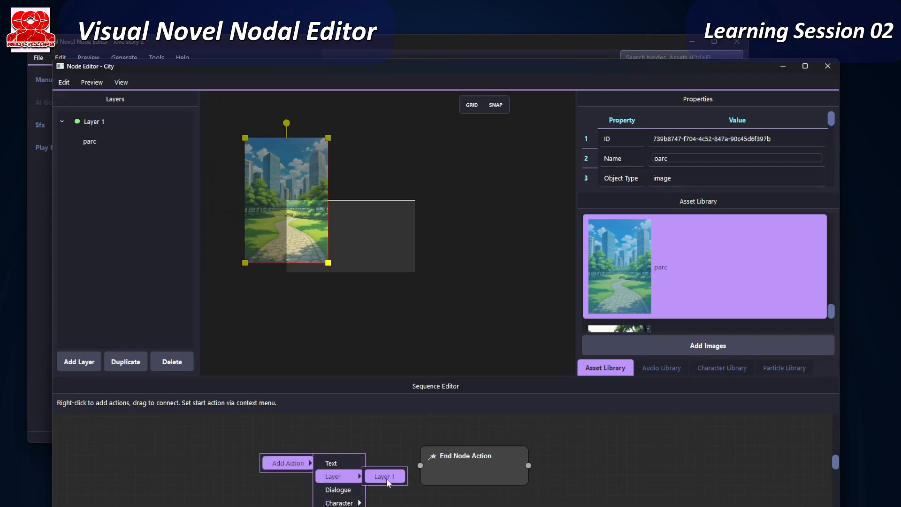
{"action": "left_click", "coordinate": [386, 476]}
{"action": "left_click_drag", "start_coordinate": [327, 480], "coordinate": [276, 463]}
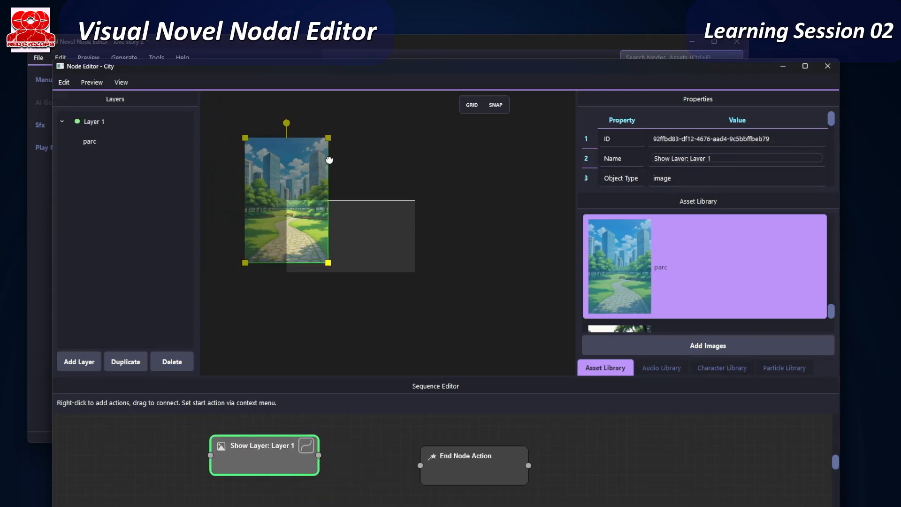
- Move and enlarge the parc image in the Show Layer action so that it covers the whole scene frame
{"action": "left_click_drag", "start_coordinate": [329, 160], "coordinate": [390, 184]}
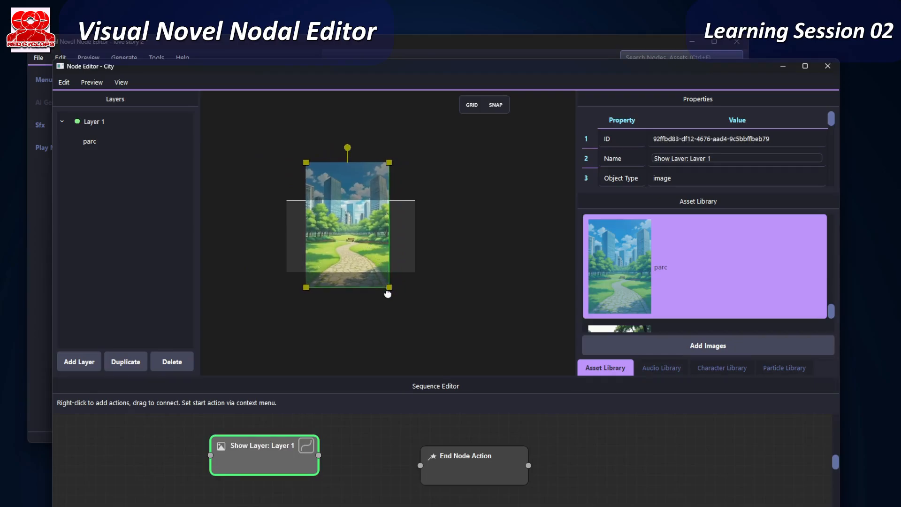
{"action": "left_click_drag", "start_coordinate": [390, 287], "coordinate": [419, 304]}
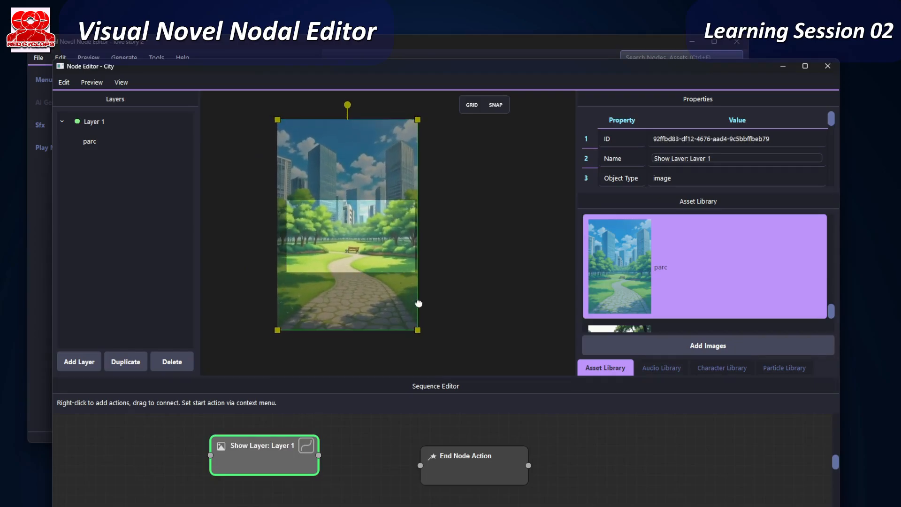
{"action": "left_click_drag", "start_coordinate": [361, 257], "coordinate": [366, 248]}
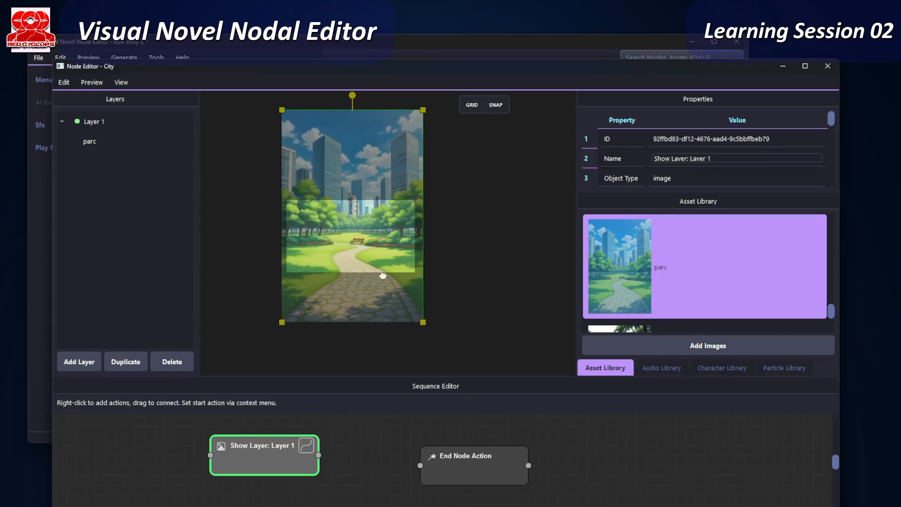
{"action": "mouse_move", "coordinate": [423, 322]}
{"action": "left_mouse_down"}
{"action": "mouse_move", "coordinate": [413, 312]}
{"action": "mouse_move", "coordinate": [425, 324]}
{"action": "left_mouse_up"}
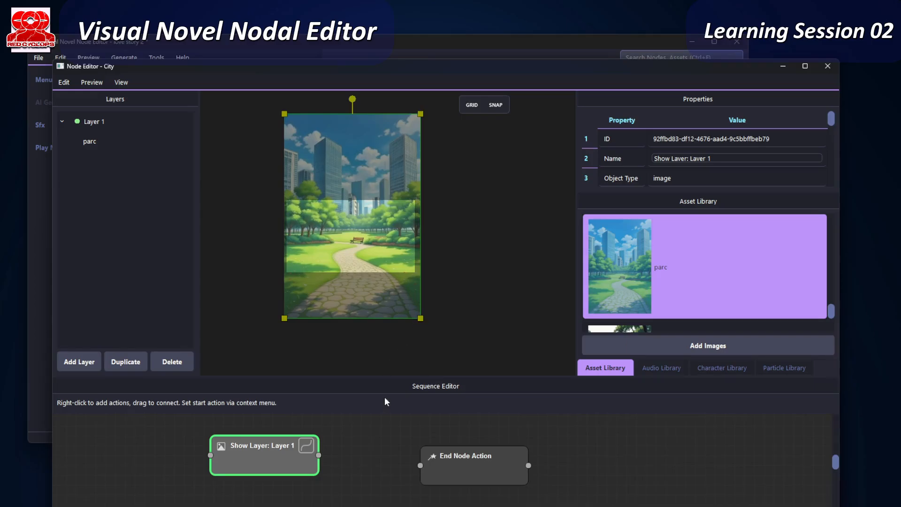
- Connect the Show Layer action to the End Node Action and close the City node's editor
{"action": "left_click_drag", "start_coordinate": [441, 476], "coordinate": [457, 458]}
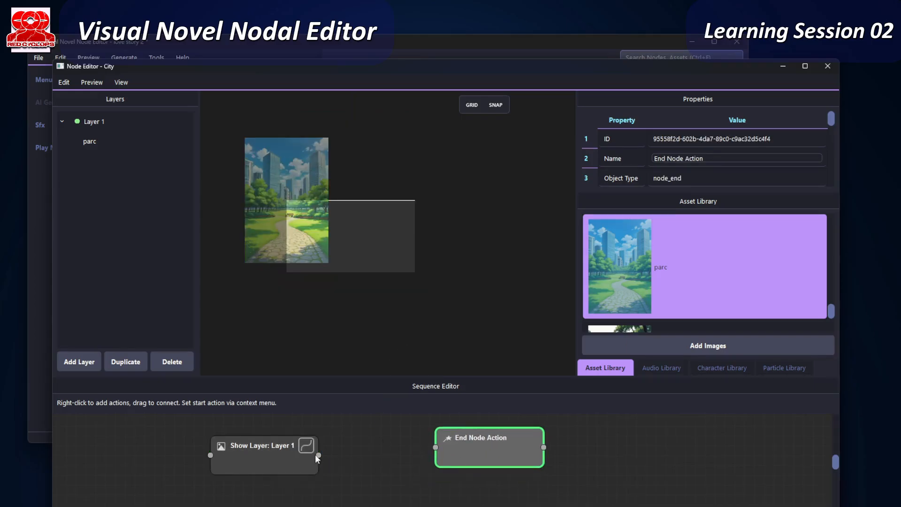
{"action": "left_click_drag", "start_coordinate": [318, 455], "coordinate": [435, 448]}
{"action": "left_click", "coordinate": [680, 158]}
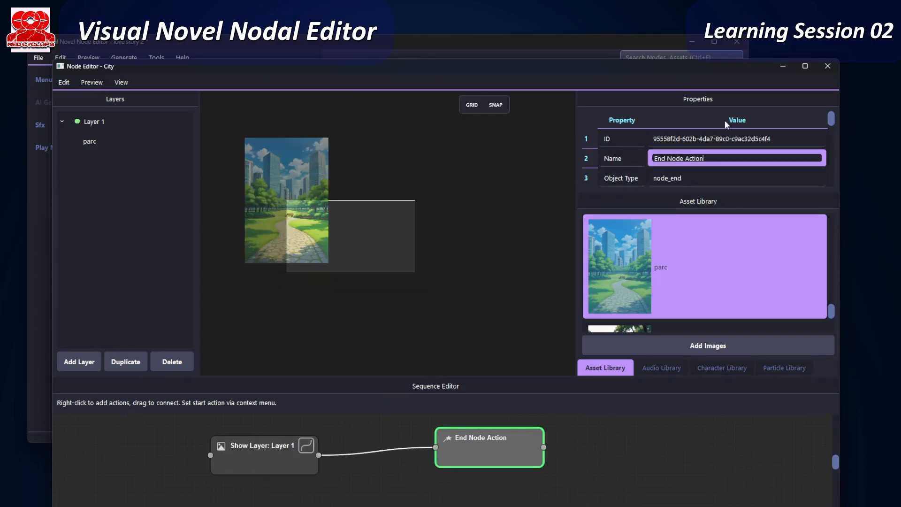
{"action": "left_click", "coordinate": [828, 67]}
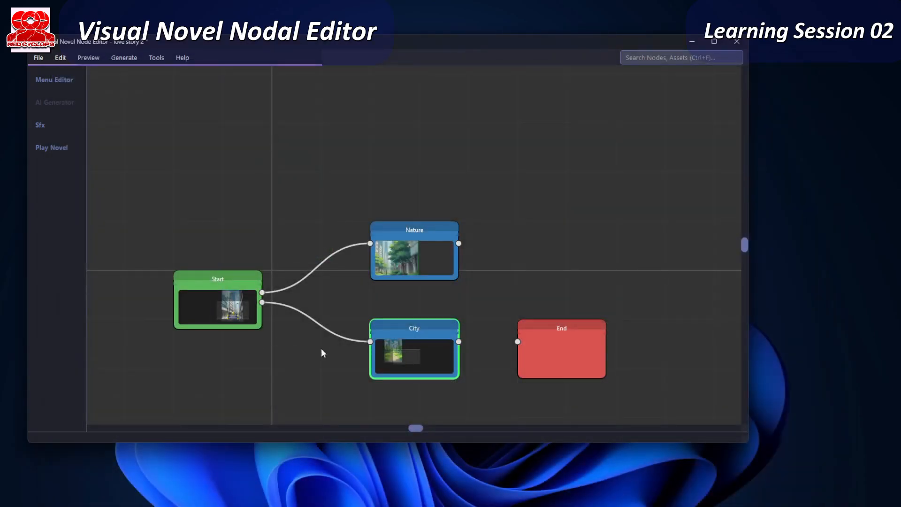
- Swap the names of the two branch nodes, renaming the upper one City and the lower one Nature
{"action": "left_click_drag", "start_coordinate": [421, 349], "coordinate": [421, 348]}
{"action": "left_click", "coordinate": [424, 248]}
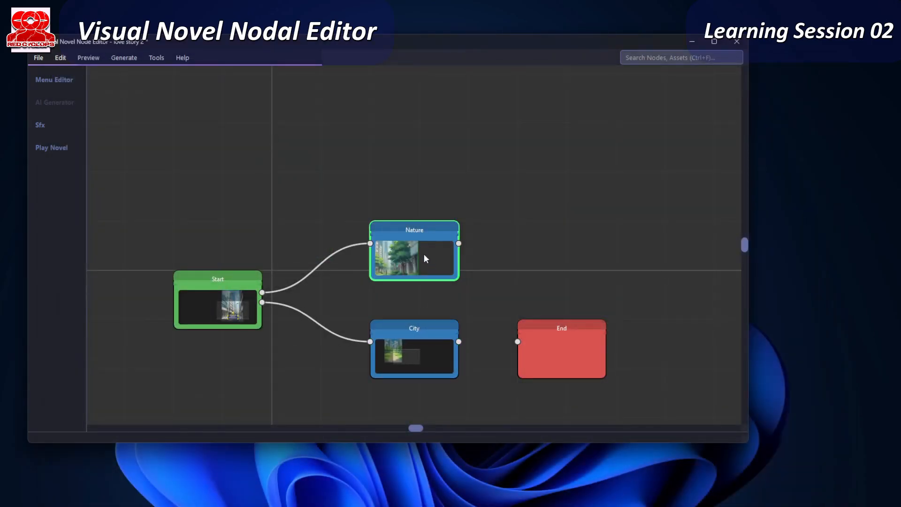
{"action": "double_click", "coordinate": [415, 230]}
{"action": "type", "text": "C"}
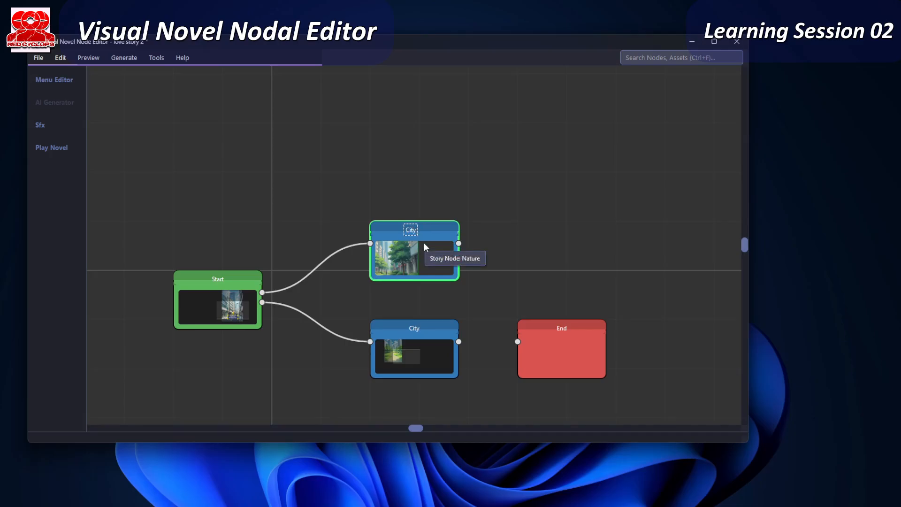
{"action": "type", "text": "ity"}
{"action": "left_click", "coordinate": [415, 329]}
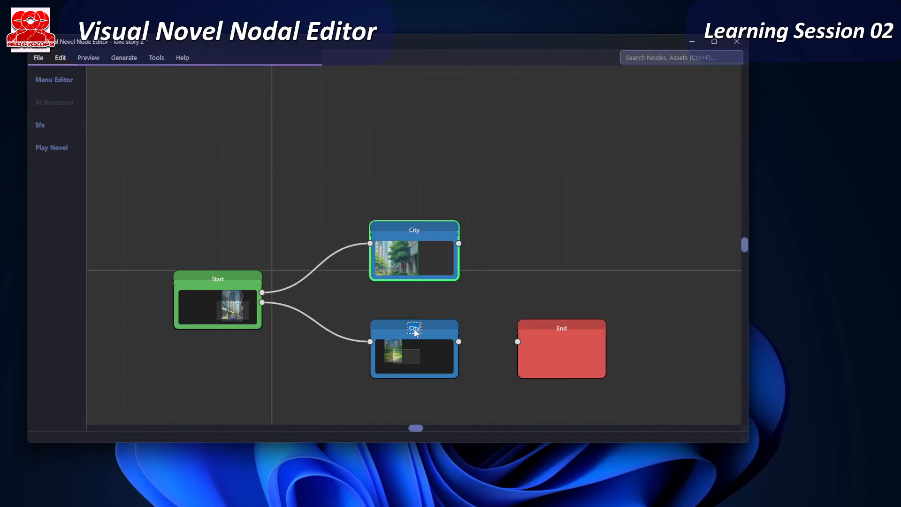
{"action": "key", "text": "BackSpace"}
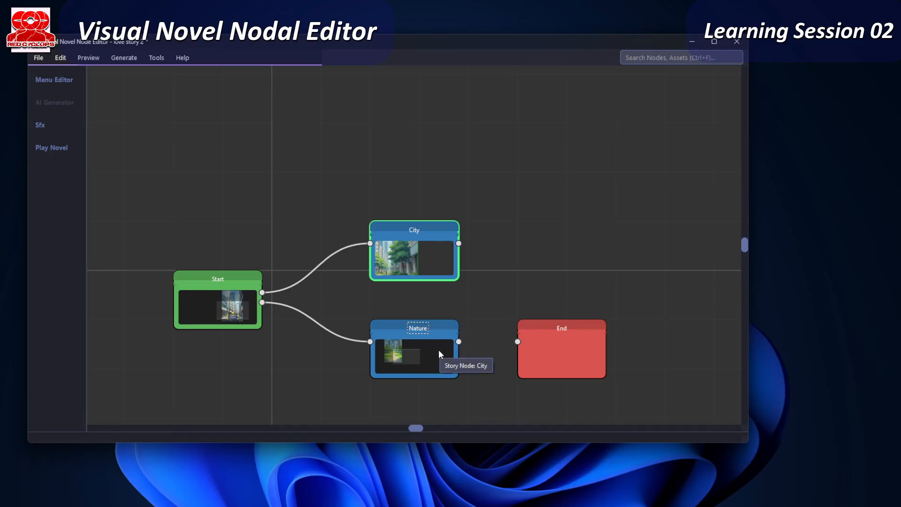
{"action": "left_click", "coordinate": [460, 297]}
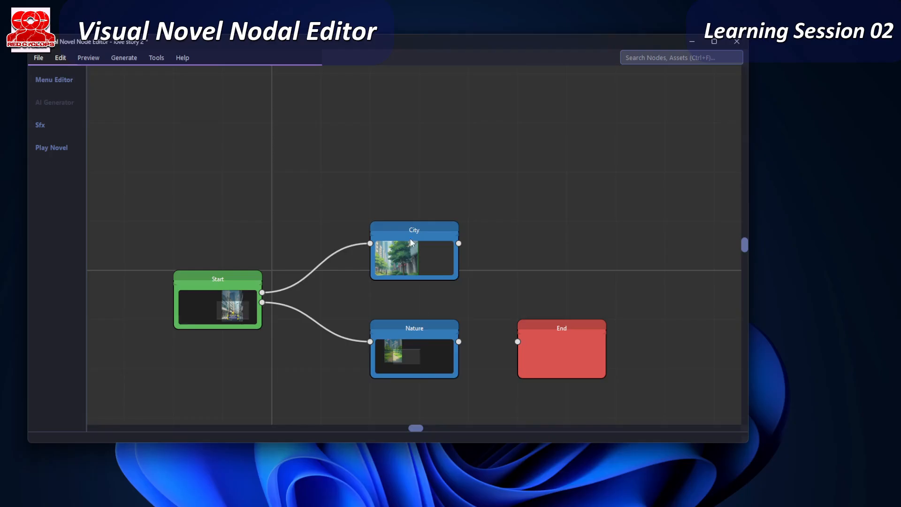
- Check the Show Layer and Text actions in the renamed City node, then close its editor
{"action": "double_click", "coordinate": [419, 271]}
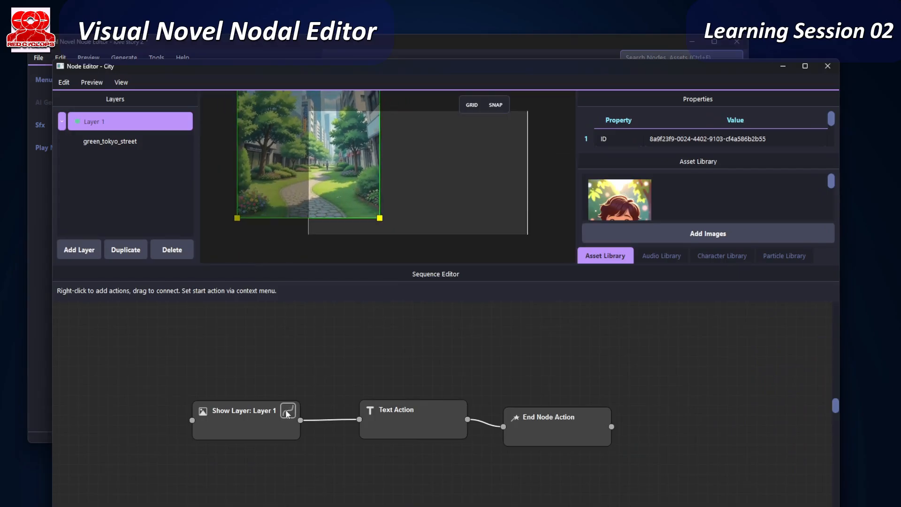
{"action": "left_click", "coordinate": [286, 413]}
{"action": "left_click", "coordinate": [395, 434]}
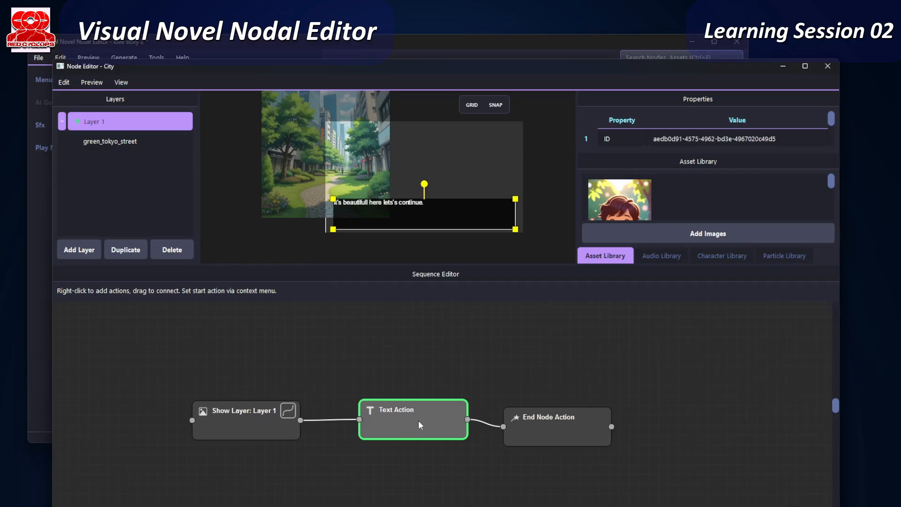
{"action": "left_click", "coordinate": [827, 66]}
- Create a new story node above the End node and move the Nature node further down
{"action": "right_click", "coordinate": [534, 231]}
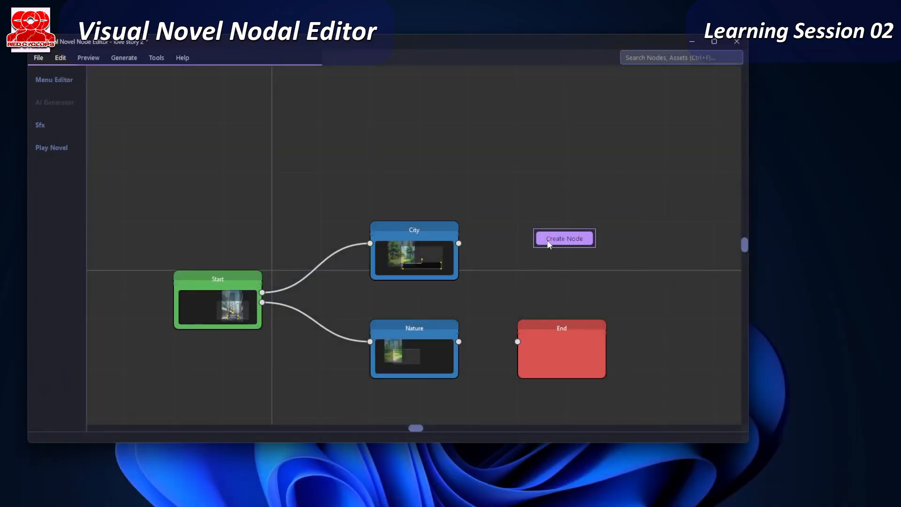
{"action": "left_click", "coordinate": [546, 243]}
{"action": "left_click_drag", "start_coordinate": [578, 254], "coordinate": [562, 196]}
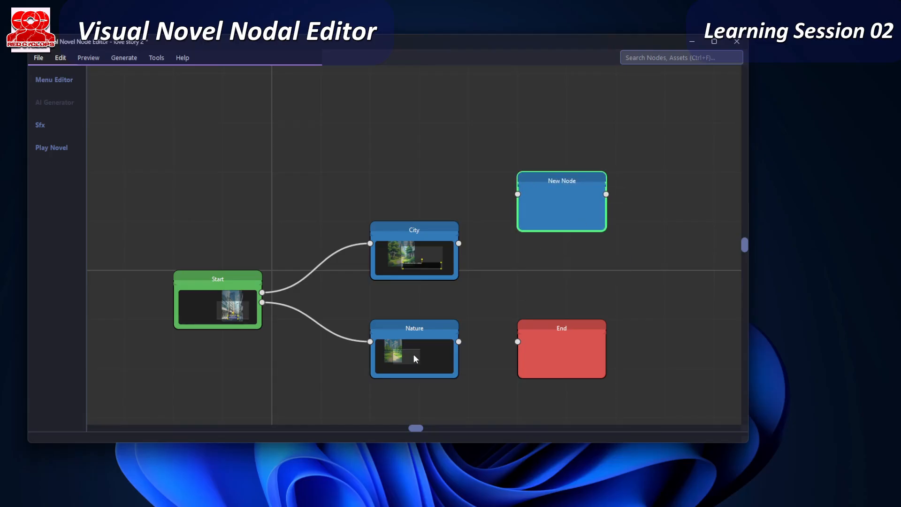
{"action": "left_click_drag", "start_coordinate": [412, 355], "coordinate": [412, 404]}
- Open the new story node above the End node and add the coffee_shop image to its Layer 1
{"action": "double_click", "coordinate": [554, 209]}
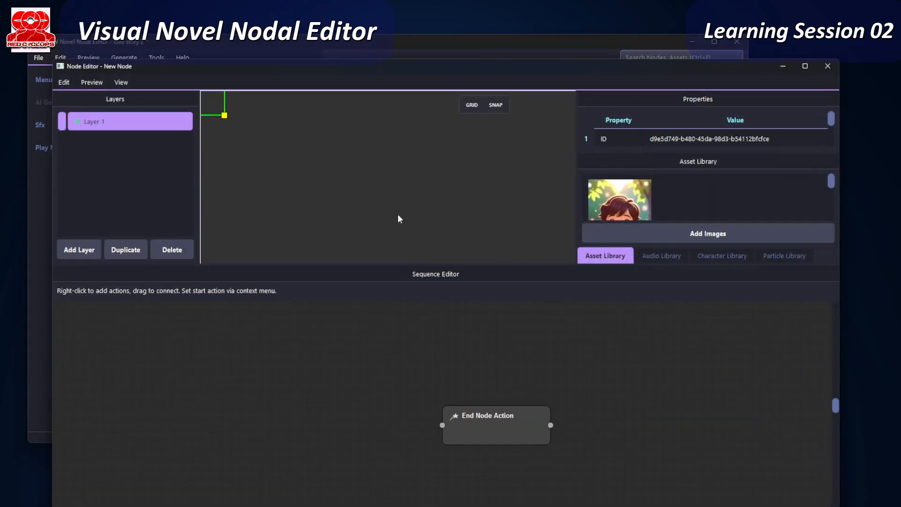
{"action": "left_click_drag", "start_coordinate": [561, 262], "coordinate": [561, 374]}
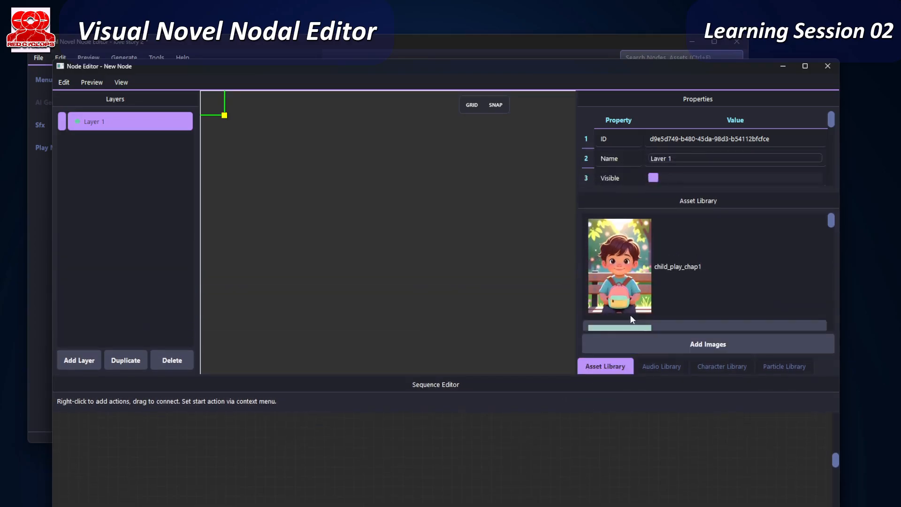
{"action": "scroll", "coordinate": [638, 310], "scroll_direction": "down", "scroll_amount": 3}
{"action": "scroll", "coordinate": [668, 306], "scroll_direction": "down", "scroll_amount": 4}
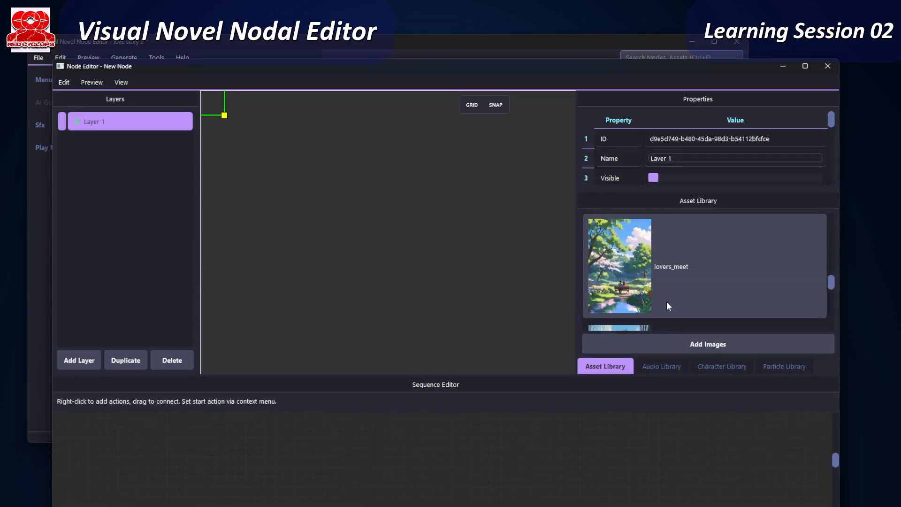
{"action": "scroll", "coordinate": [667, 303], "scroll_direction": "down", "scroll_amount": 3}
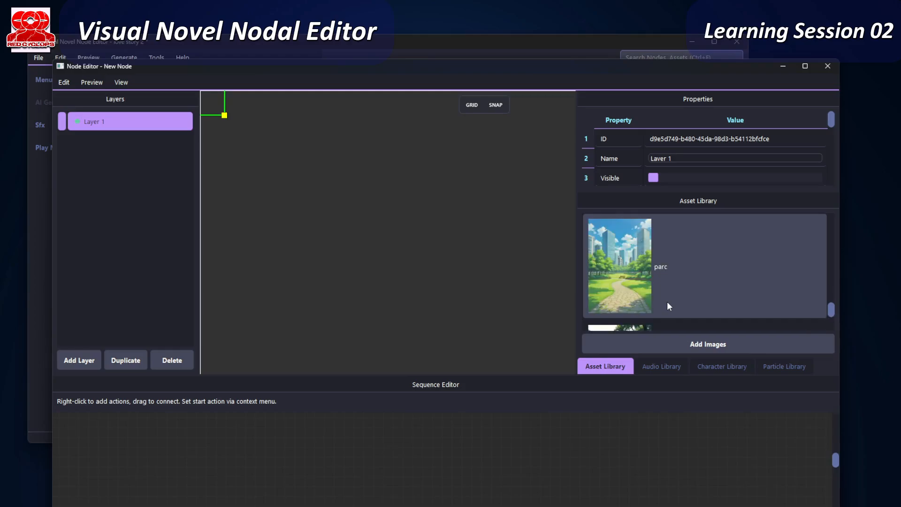
{"action": "scroll", "coordinate": [669, 305], "scroll_direction": "down", "scroll_amount": 1}
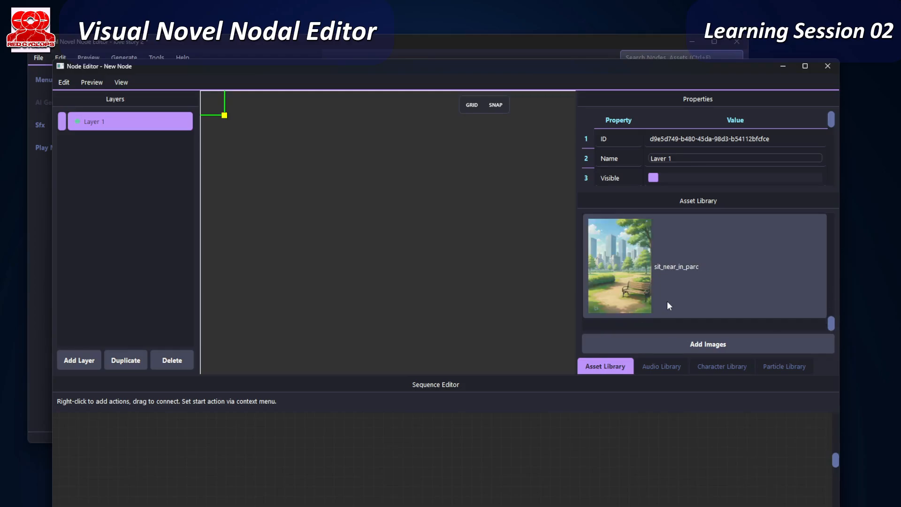
{"action": "scroll", "coordinate": [668, 304], "scroll_direction": "up", "scroll_amount": 8}
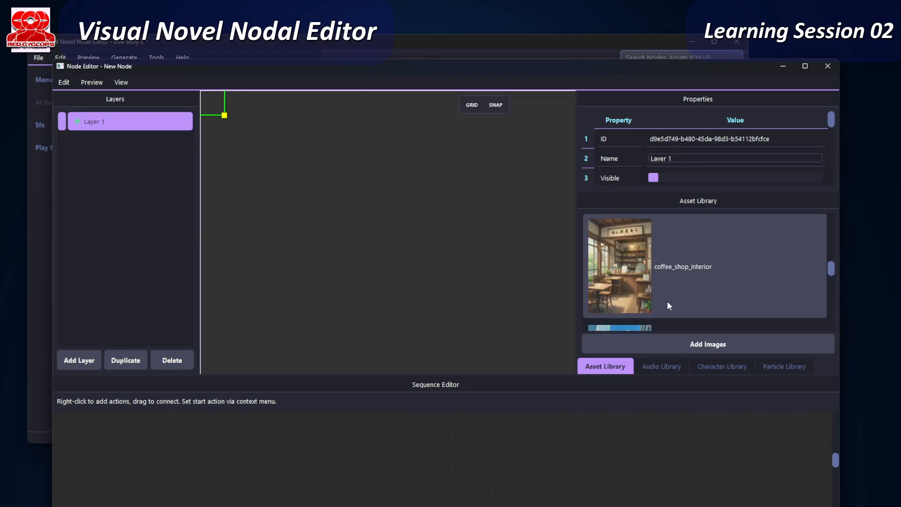
{"action": "scroll", "coordinate": [668, 300], "scroll_direction": "up", "scroll_amount": 1}
{"action": "left_click", "coordinate": [627, 274]}
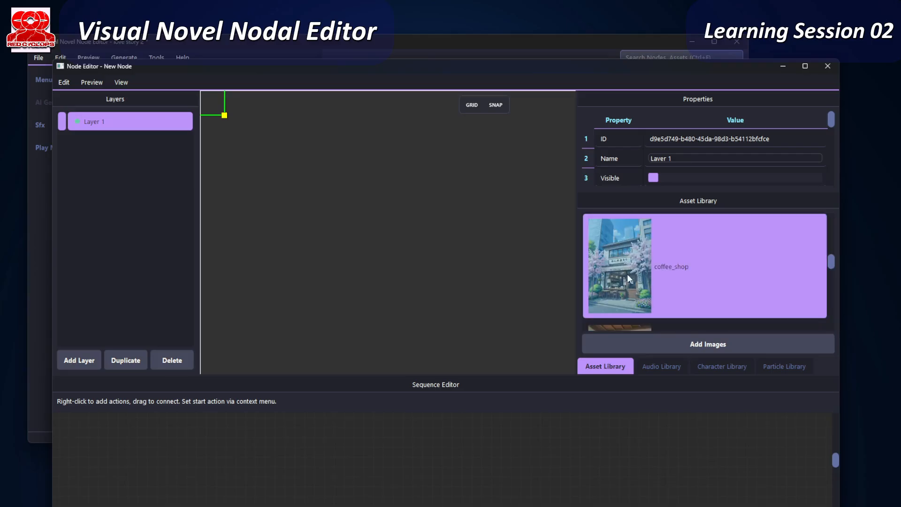
{"action": "left_click_drag", "start_coordinate": [389, 271], "coordinate": [390, 272]}
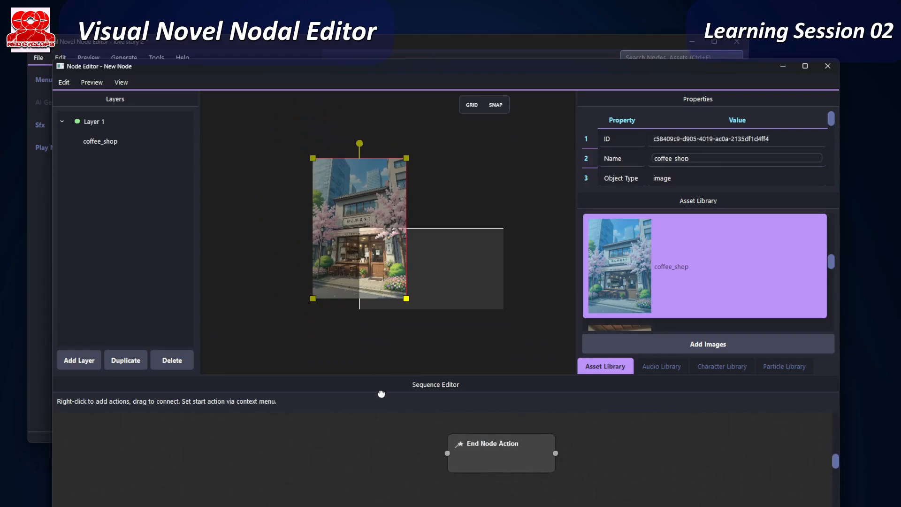
- Add a Text action to the sequence and place it before the End Node Action
{"action": "right_click", "coordinate": [362, 453]}
{"action": "mouse_move", "coordinate": [385, 460]}
{"action": "left_click", "coordinate": [434, 470]}
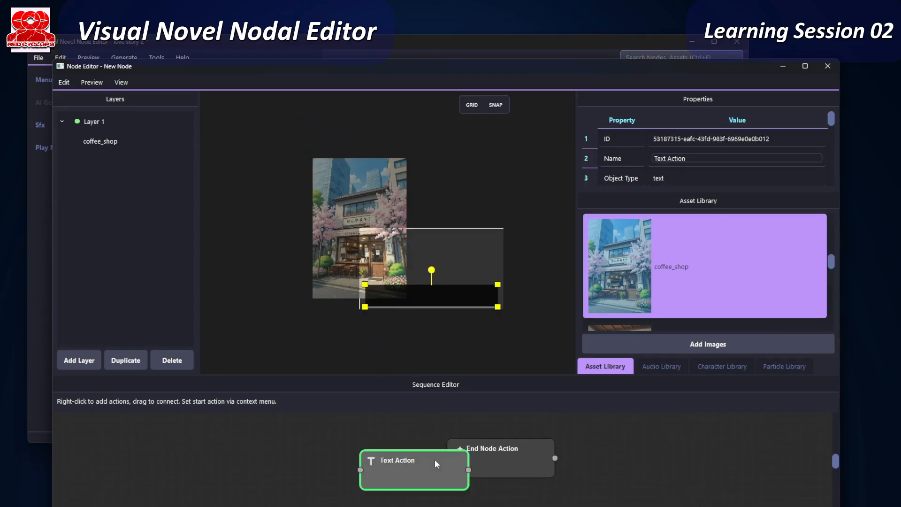
{"action": "left_click_drag", "start_coordinate": [399, 469], "coordinate": [335, 460]}
- Add a Show Layer action for Layer 1 before the Text Action and connect all three actions in order
{"action": "right_click", "coordinate": [210, 456]}
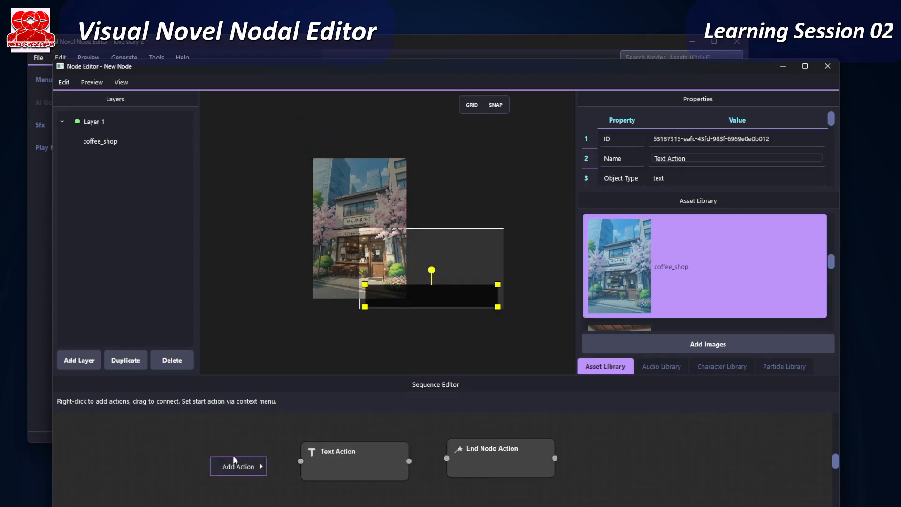
{"action": "mouse_move", "coordinate": [252, 467]}
{"action": "mouse_move", "coordinate": [291, 480]}
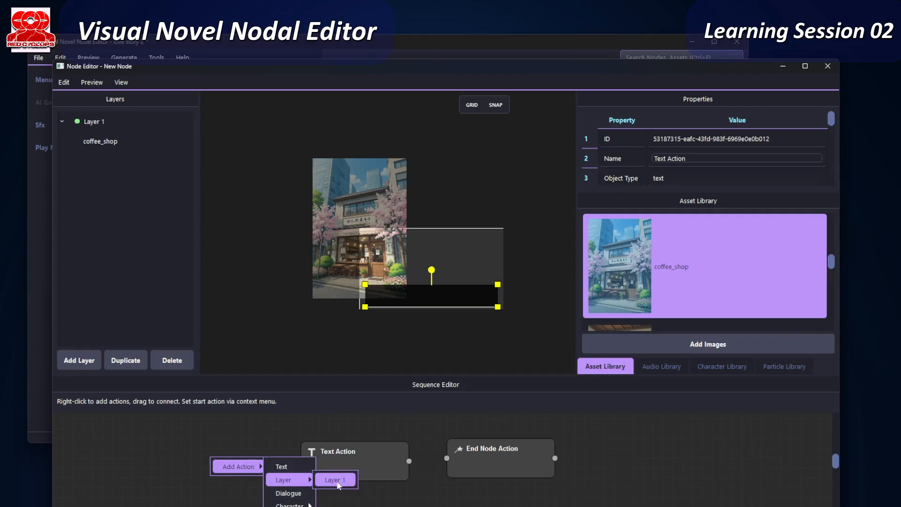
{"action": "left_click", "coordinate": [334, 480]}
{"action": "left_click_drag", "start_coordinate": [253, 475], "coordinate": [204, 465]}
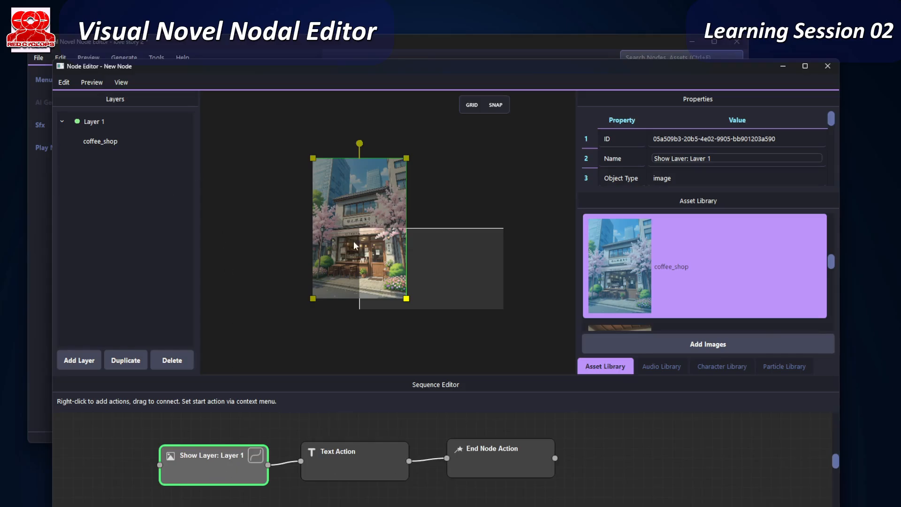
- Center the coffee_shop image over the scene frame and enlarge it to span the frame's full width
{"action": "left_click_drag", "start_coordinate": [375, 251], "coordinate": [451, 280]}
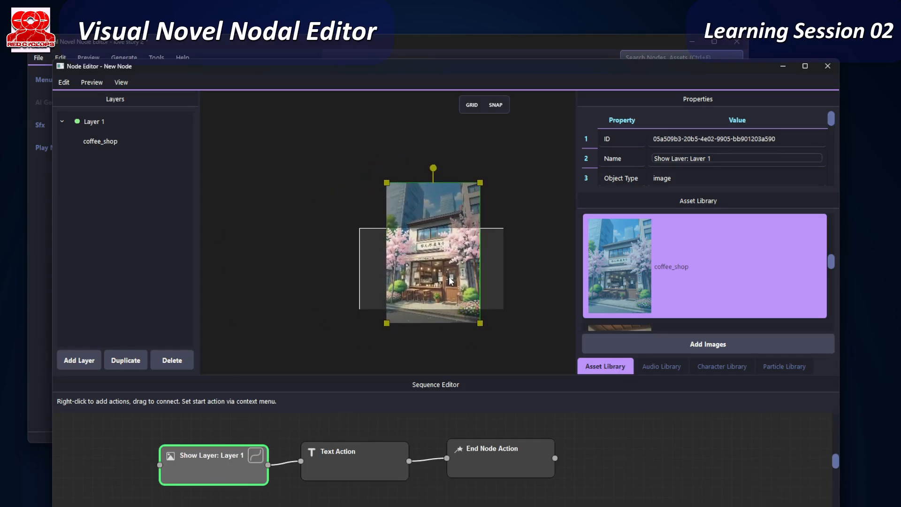
{"action": "left_click_drag", "start_coordinate": [482, 326], "coordinate": [504, 338]}
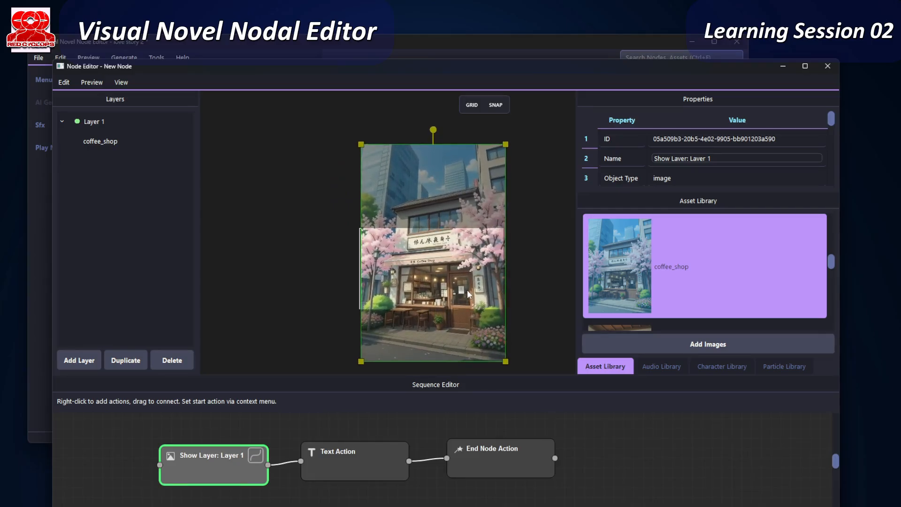
{"action": "left_click_drag", "start_coordinate": [467, 291], "coordinate": [465, 278]}
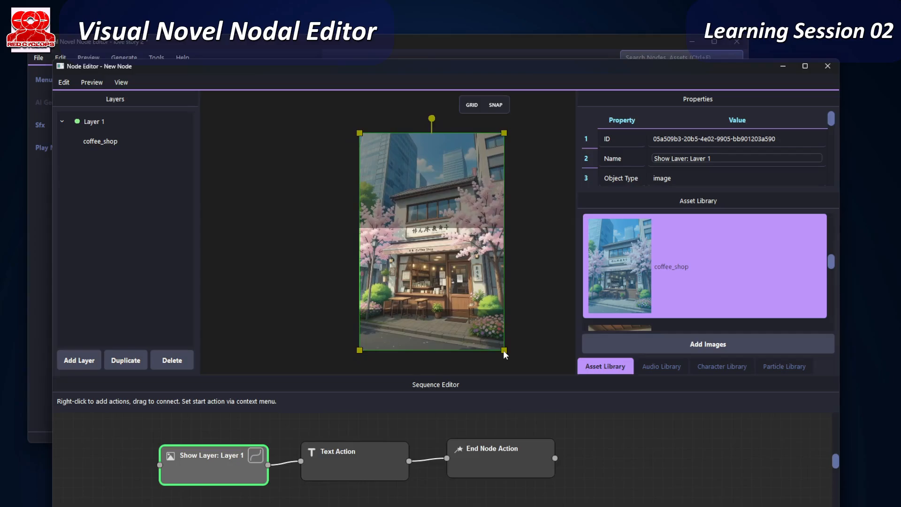
{"action": "left_click_drag", "start_coordinate": [503, 350], "coordinate": [507, 355]}
{"action": "left_click_drag", "start_coordinate": [453, 299], "coordinate": [455, 286]}
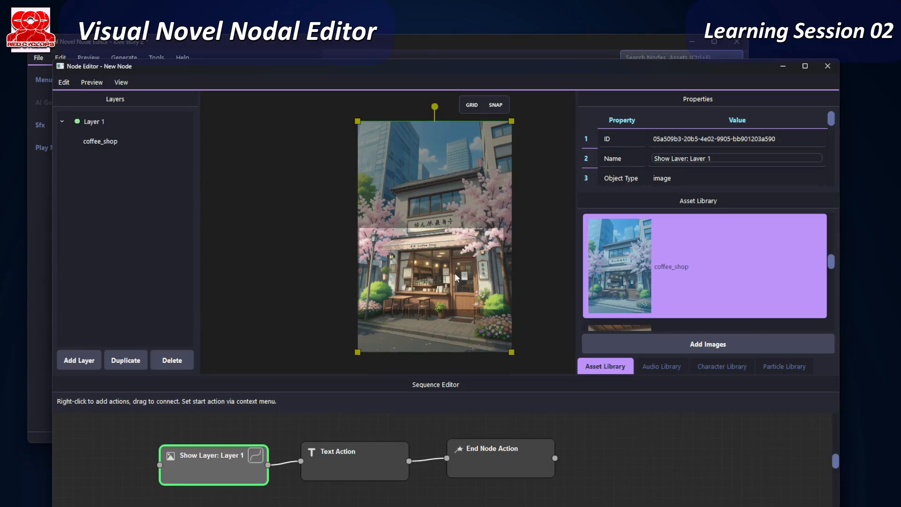
{"action": "left_click_drag", "start_coordinate": [454, 271], "coordinate": [452, 300]}
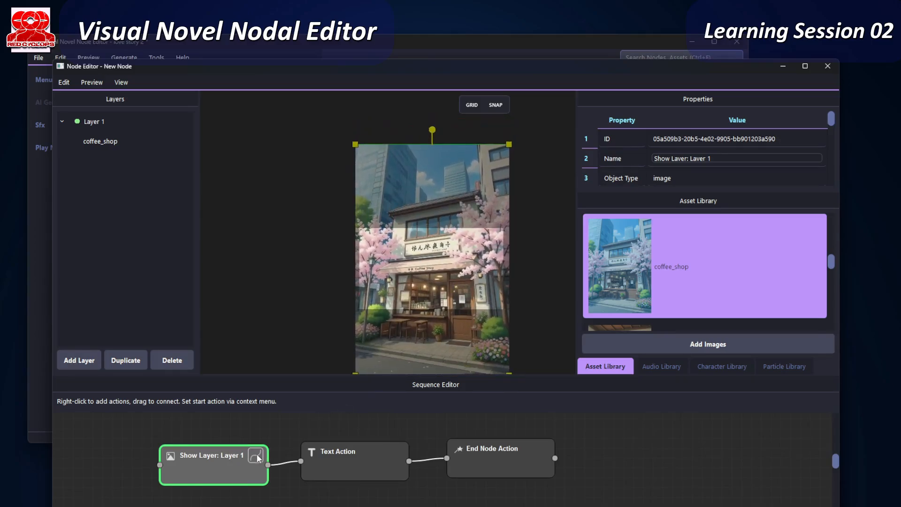
- Enable path animation on the Show Layer action, then enlarge the lower path point's image to the frame width and align its top with the frame
{"action": "left_click", "coordinate": [256, 454]}
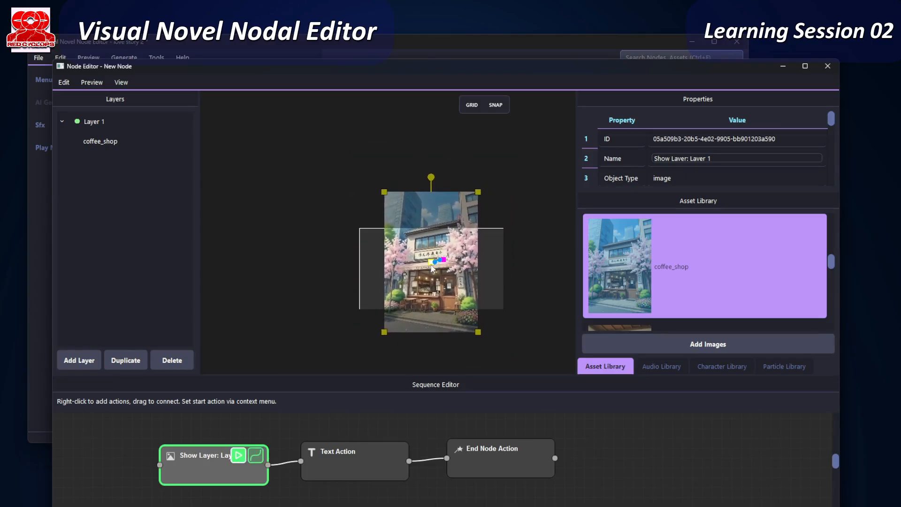
{"action": "left_click_drag", "start_coordinate": [432, 262], "coordinate": [428, 296]}
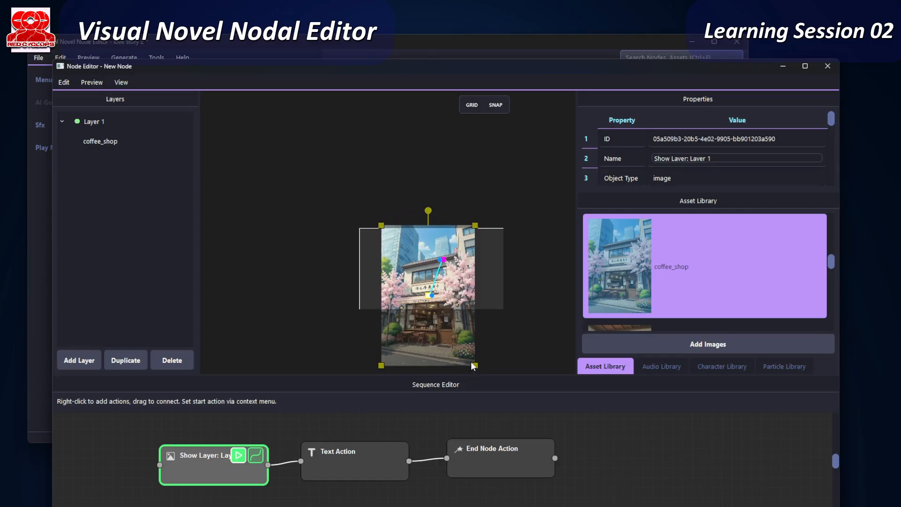
{"action": "left_click_drag", "start_coordinate": [475, 226], "coordinate": [532, 179]}
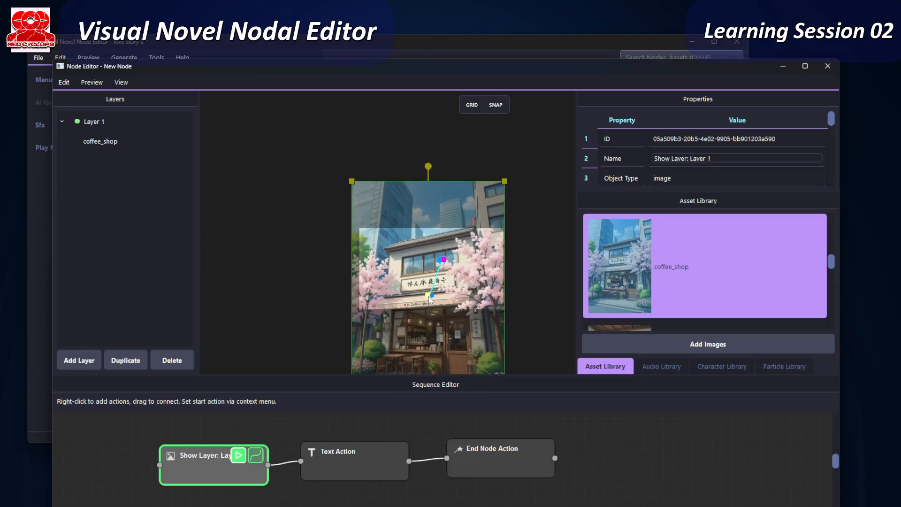
{"action": "left_click_drag", "start_coordinate": [428, 299], "coordinate": [433, 342]}
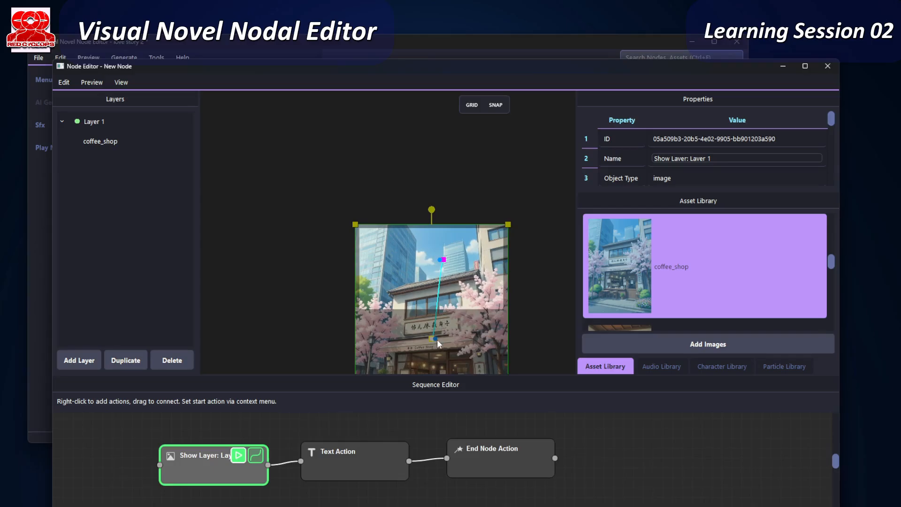
- Align the upper path point above the lower one, enlarge its image to the frame width and raise it to frame the storefront
{"action": "scroll", "coordinate": [445, 334], "scroll_direction": "up", "scroll_amount": 7}
{"action": "middle_click_drag", "start_coordinate": [452, 343], "coordinate": [471, 296]}
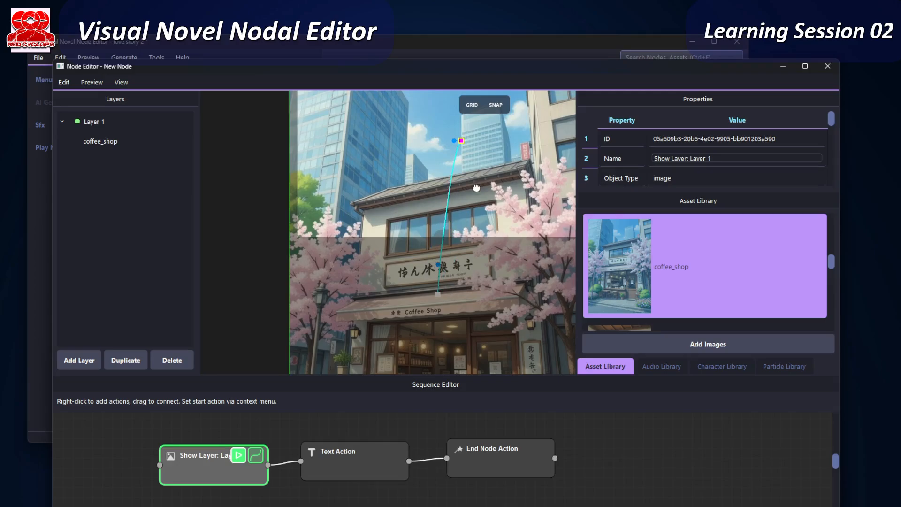
{"action": "left_click_drag", "start_coordinate": [461, 140], "coordinate": [440, 134]}
{"action": "scroll", "coordinate": [450, 166], "scroll_direction": "down", "scroll_amount": 3}
{"action": "scroll", "coordinate": [449, 174], "scroll_direction": "down", "scroll_amount": 3}
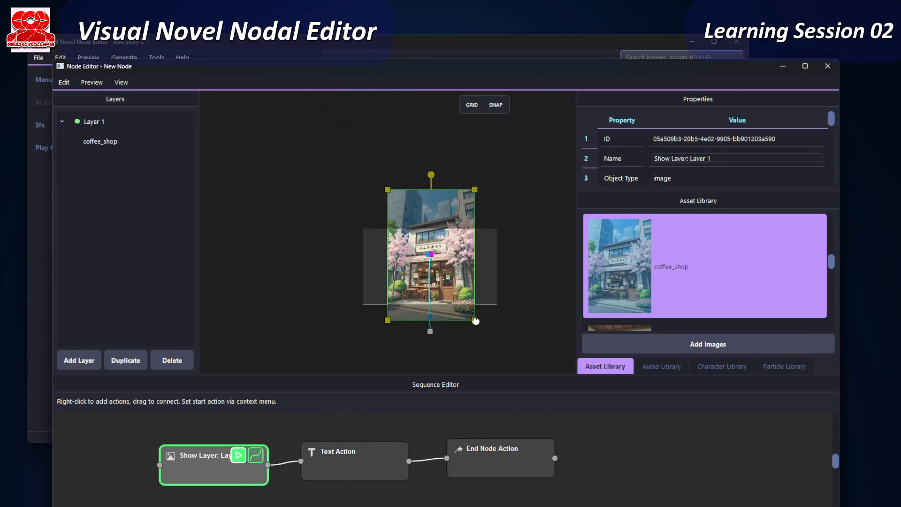
{"action": "left_click_drag", "start_coordinate": [476, 321], "coordinate": [507, 362]}
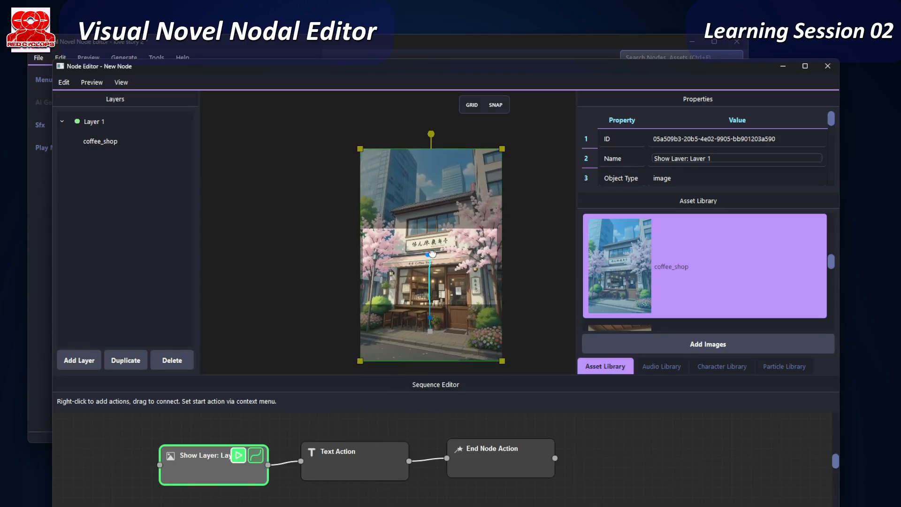
{"action": "left_click_drag", "start_coordinate": [433, 253], "coordinate": [431, 226]}
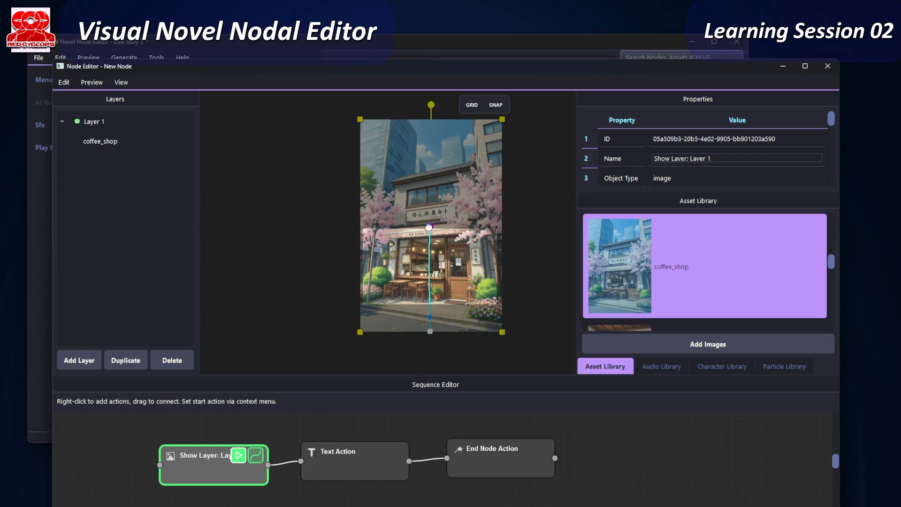
{"action": "scroll", "coordinate": [429, 228], "scroll_direction": "up", "scroll_amount": 2}
{"action": "left_click_drag", "start_coordinate": [423, 226], "coordinate": [430, 260]}
{"action": "left_click_drag", "start_coordinate": [468, 306], "coordinate": [456, 235]}
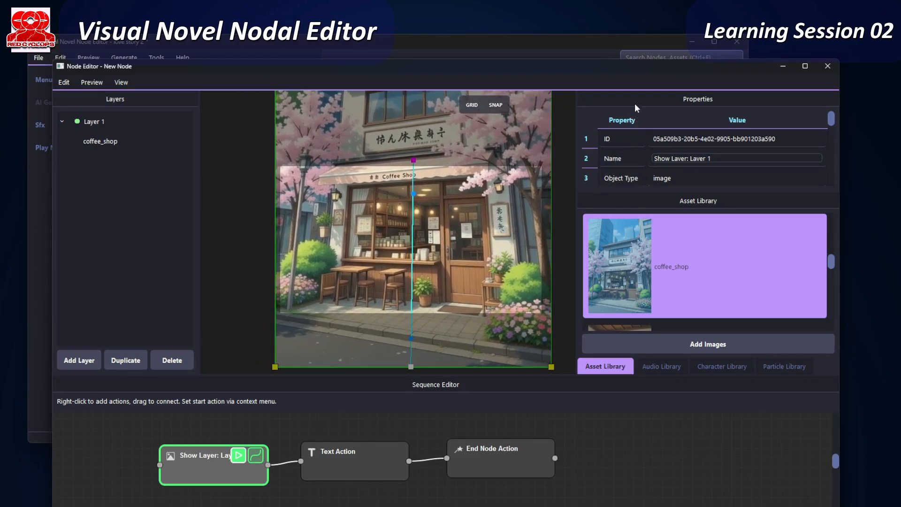
- Group the Properties panel with the library panels and set the layer animation's duration to 6.83 seconds
{"action": "left_click_drag", "start_coordinate": [632, 99], "coordinate": [638, 226]}
{"action": "scroll", "coordinate": [636, 237], "scroll_direction": "down", "scroll_amount": 3}
{"action": "scroll", "coordinate": [633, 253], "scroll_direction": "down", "scroll_amount": 3}
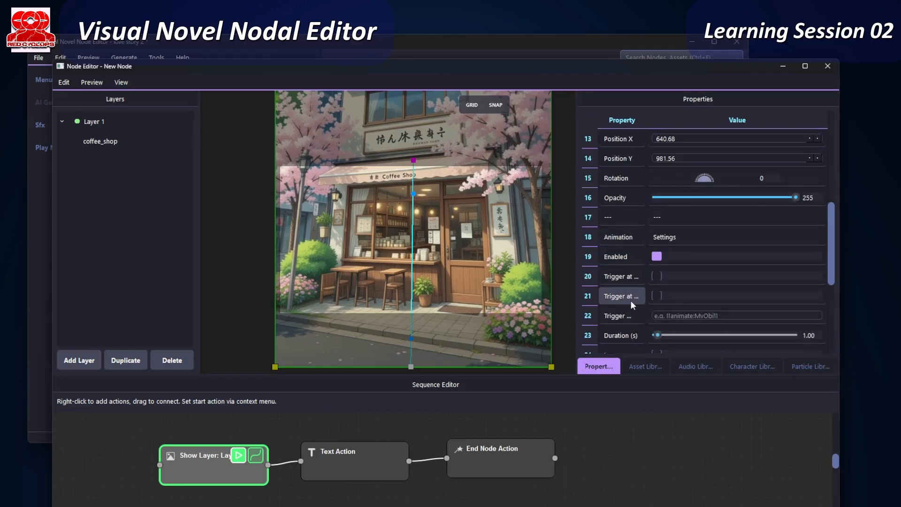
{"action": "scroll", "coordinate": [630, 300], "scroll_direction": "down", "scroll_amount": 1}
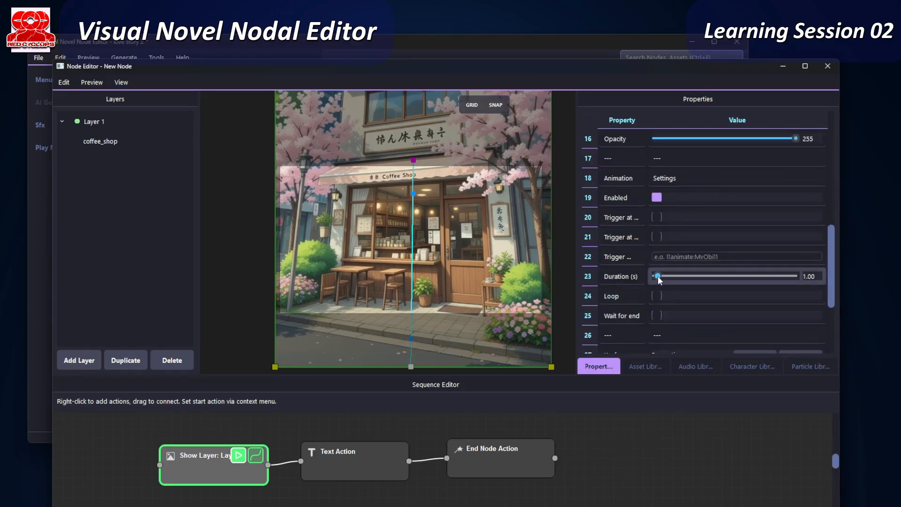
{"action": "left_click_drag", "start_coordinate": [658, 275], "coordinate": [670, 275]}
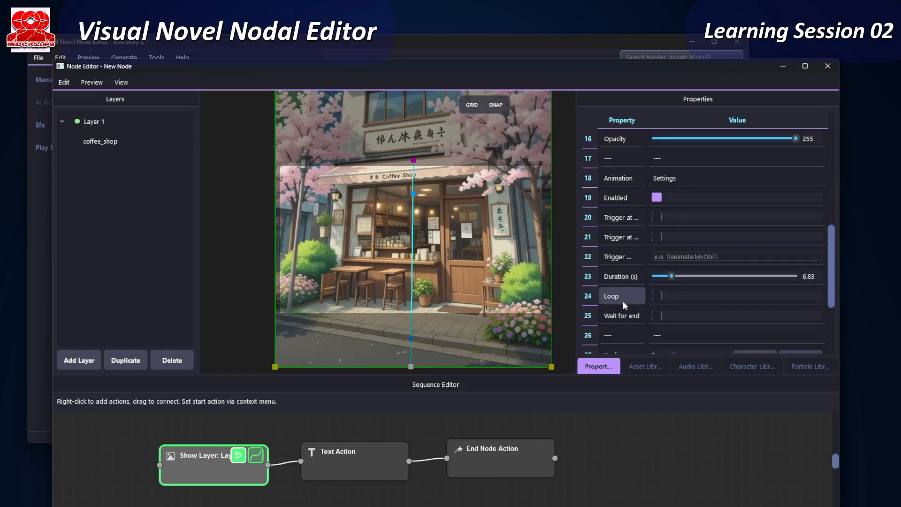
- Preview the Show Layer animation with the whole coffee_shop image in view, then stop the playback
{"action": "scroll", "coordinate": [467, 313], "scroll_direction": "down", "scroll_amount": 3}
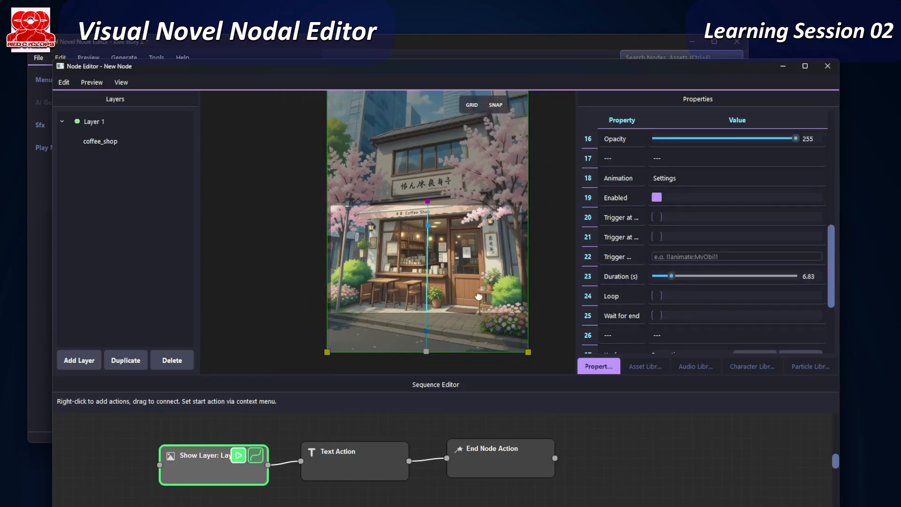
{"action": "scroll", "coordinate": [479, 296], "scroll_direction": "down", "scroll_amount": 1}
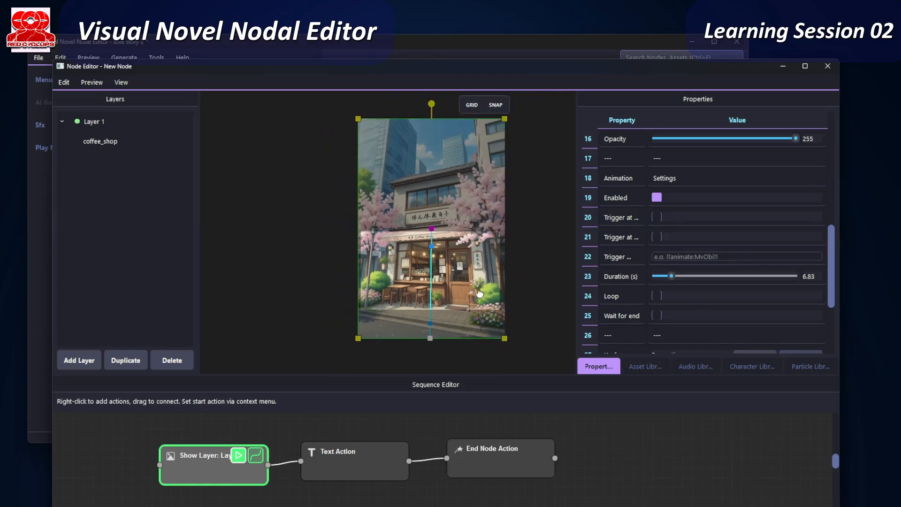
{"action": "left_click", "coordinate": [238, 455]}
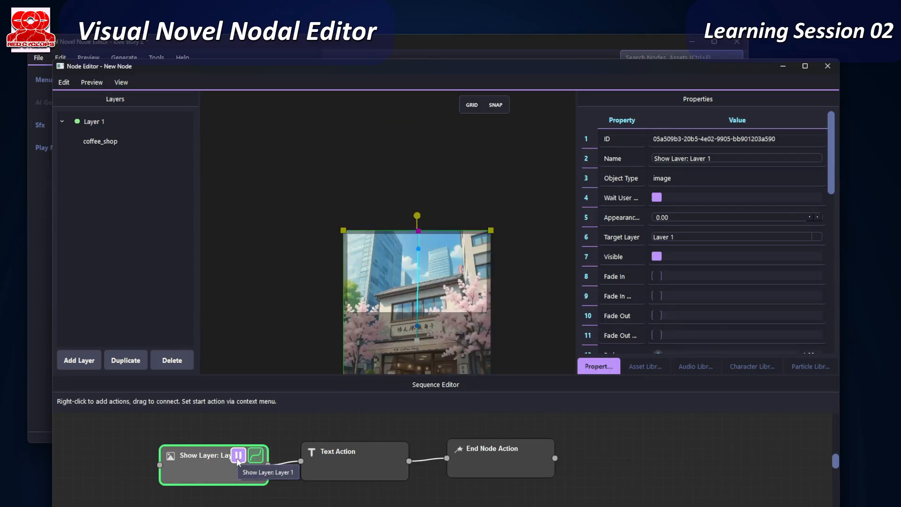
{"action": "left_click", "coordinate": [237, 460]}
- Set the Text Action's text to "Ho! It's the tea shop where Aida is working!" and save it
{"action": "left_click", "coordinate": [353, 459]}
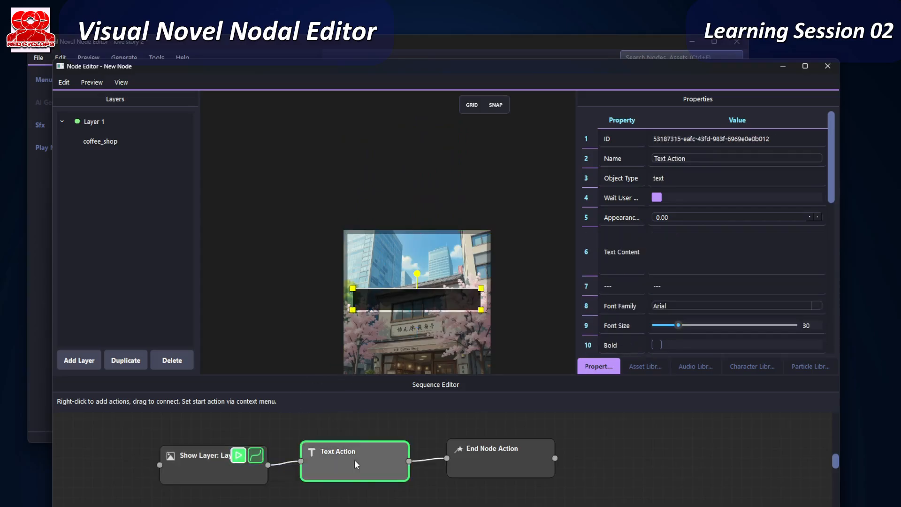
{"action": "double_click", "coordinate": [362, 461]}
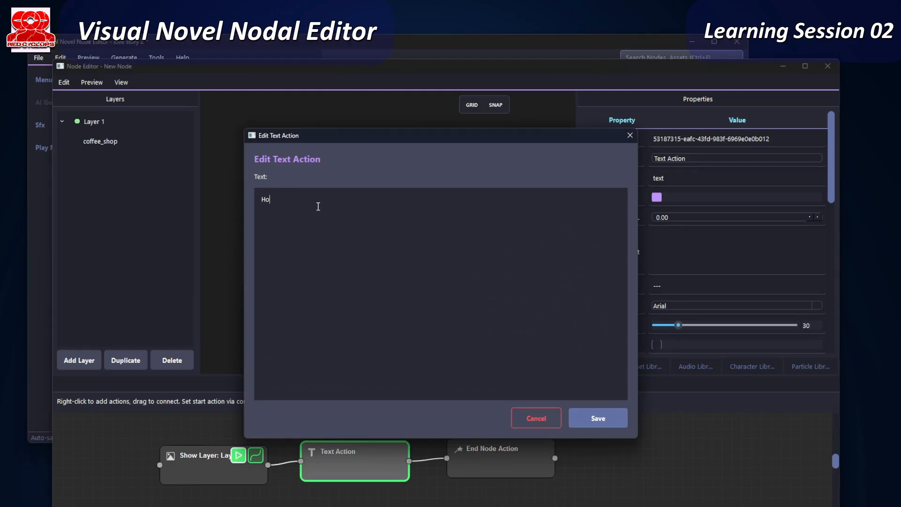
{"action": "type", "text": "Ho !It's the tea shop"}
{"action": "key", "text": "BackSpace"}
{"action": "key", "text": "BackSpace"}
{"action": "type", "text": "where Aida"}
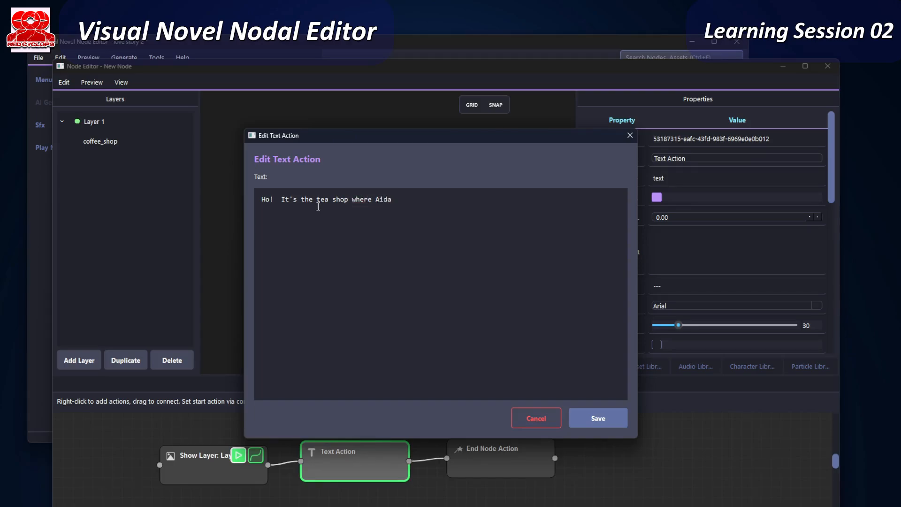
{"action": "type", "text": " is working!"}
{"action": "left_click", "coordinate": [617, 415]}
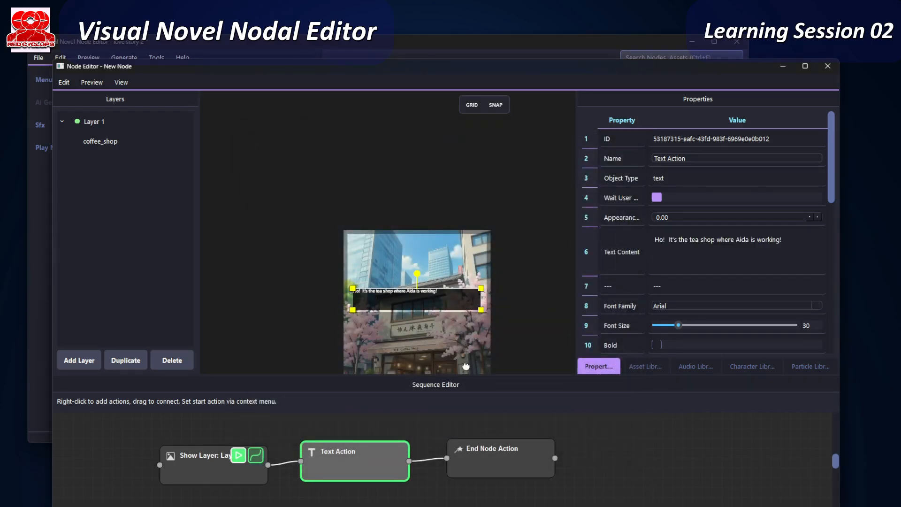
- Preview the node with the Text Action selected, advance past the dialogue and quit the playback
{"action": "left_click_drag", "start_coordinate": [202, 466], "coordinate": [197, 464]}
{"action": "left_click", "coordinate": [341, 468]}
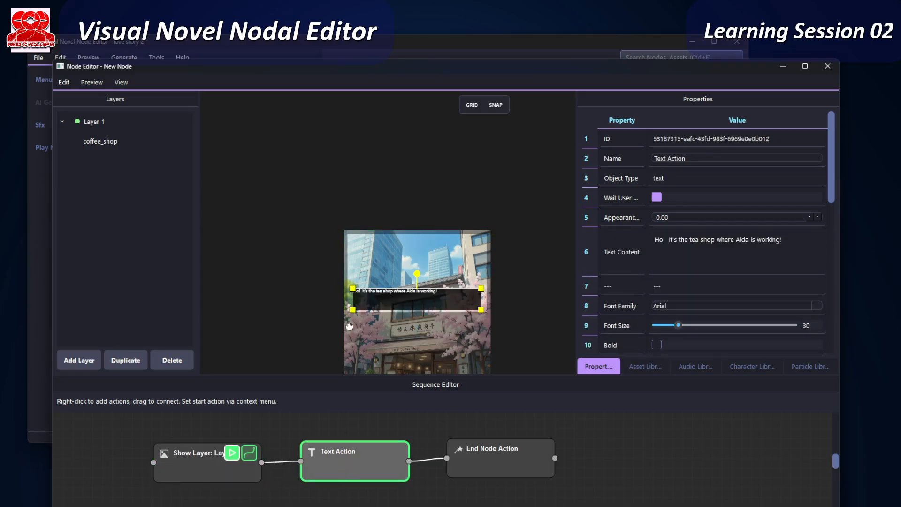
{"action": "left_click", "coordinate": [91, 83]}
{"action": "left_click", "coordinate": [106, 101]}
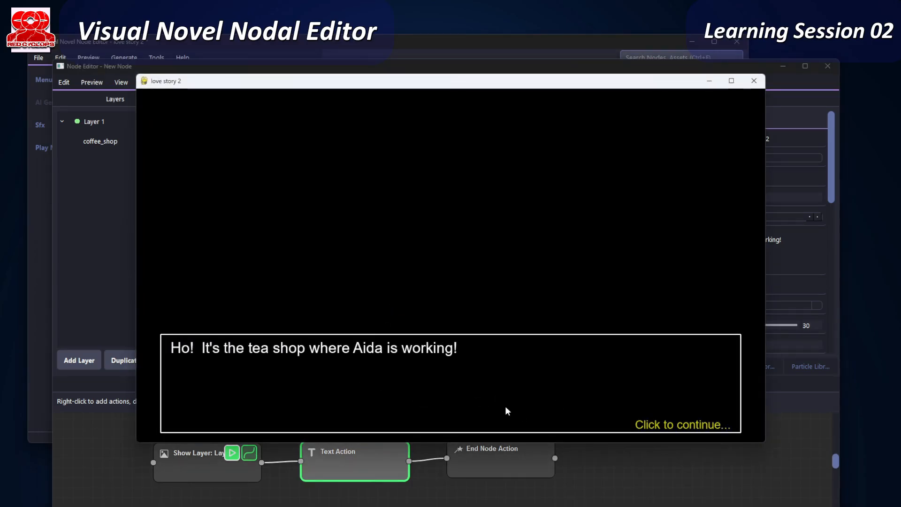
{"action": "left_click", "coordinate": [678, 423]}
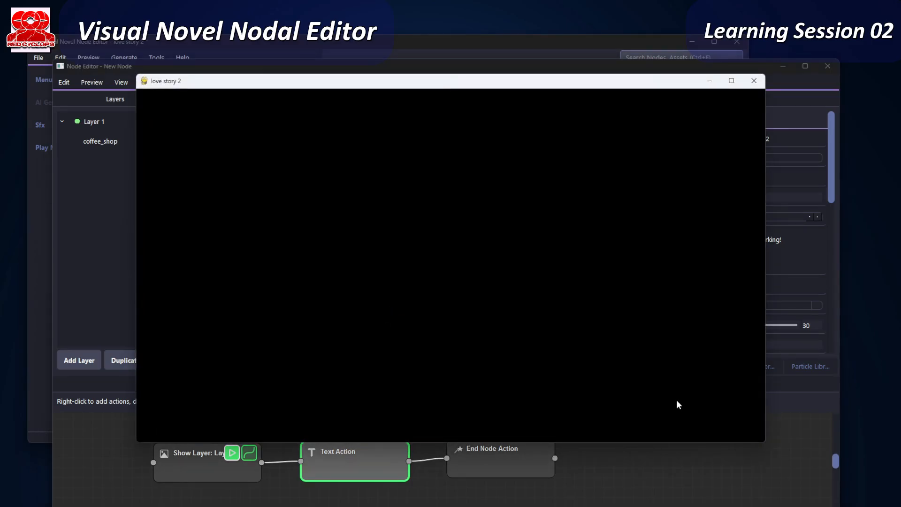
{"action": "left_click", "coordinate": [759, 85]}
{"action": "left_click", "coordinate": [434, 303]}
- Make the Show Layer action the start action of the sequence
{"action": "left_click", "coordinate": [188, 471]}
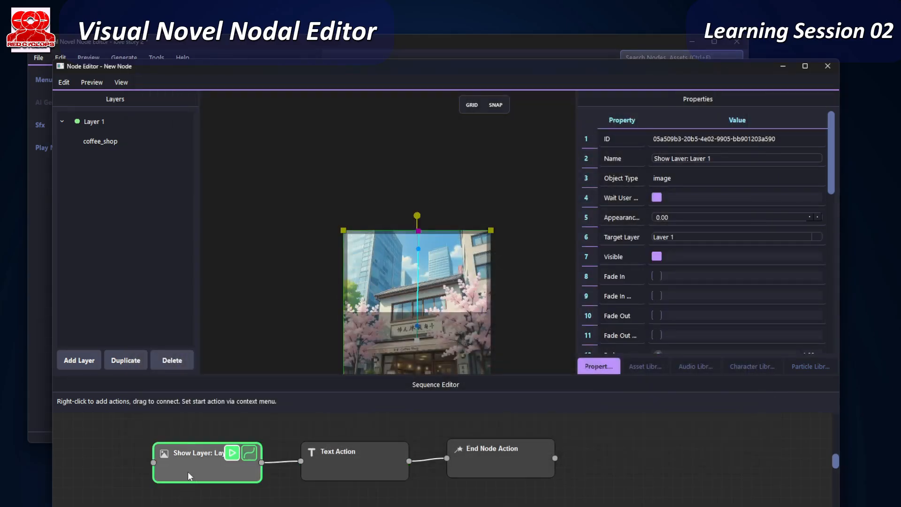
{"action": "right_click", "coordinate": [199, 472]}
{"action": "left_click", "coordinate": [292, 464]}
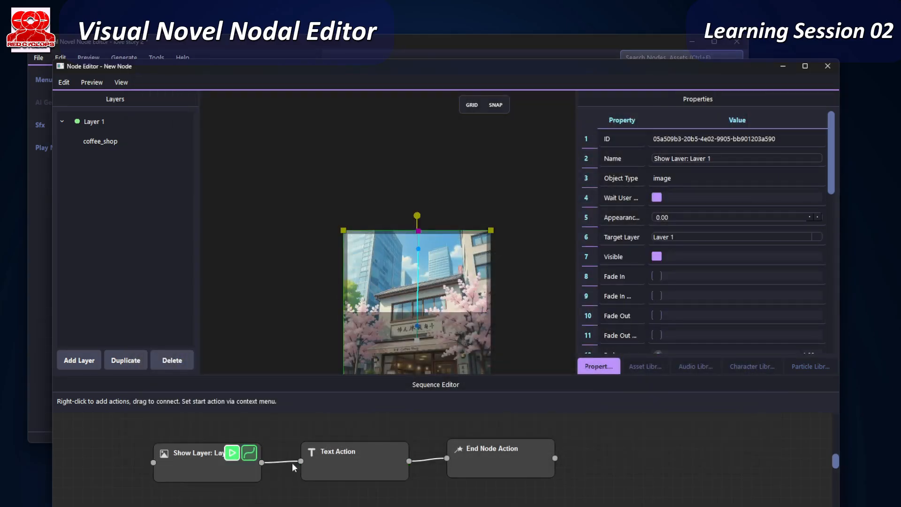
- Preview the node through the coffee shop animation and its dialogue text, then quit the playback
{"action": "left_click", "coordinate": [92, 82]}
{"action": "left_click", "coordinate": [106, 97]}
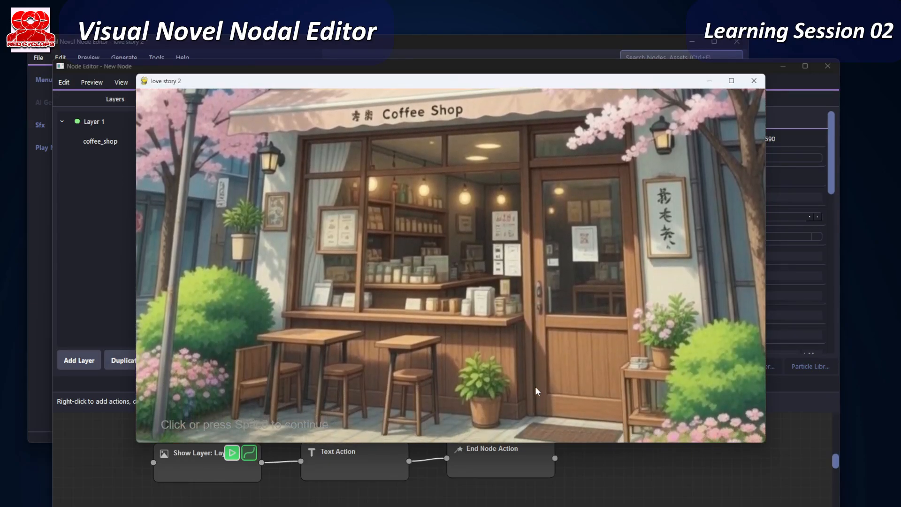
{"action": "left_click", "coordinate": [515, 363]}
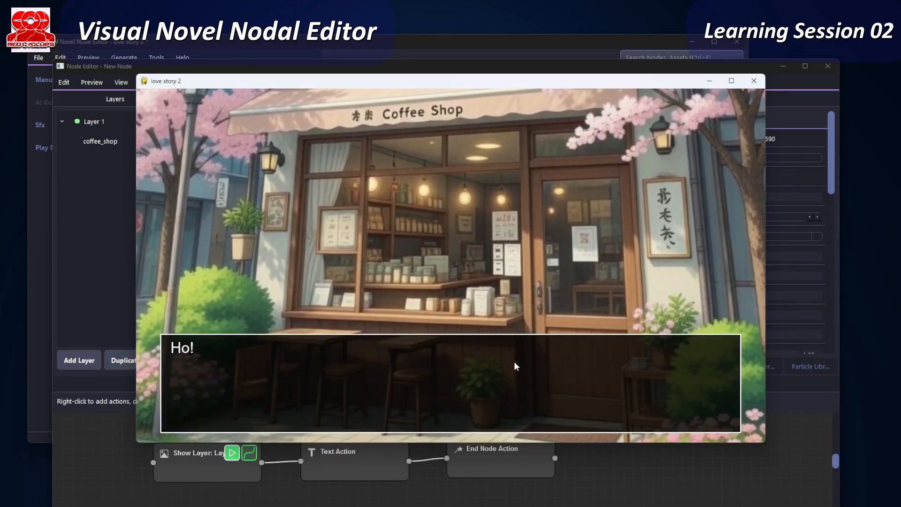
{"action": "left_click", "coordinate": [422, 379]}
{"action": "left_click", "coordinate": [753, 80]}
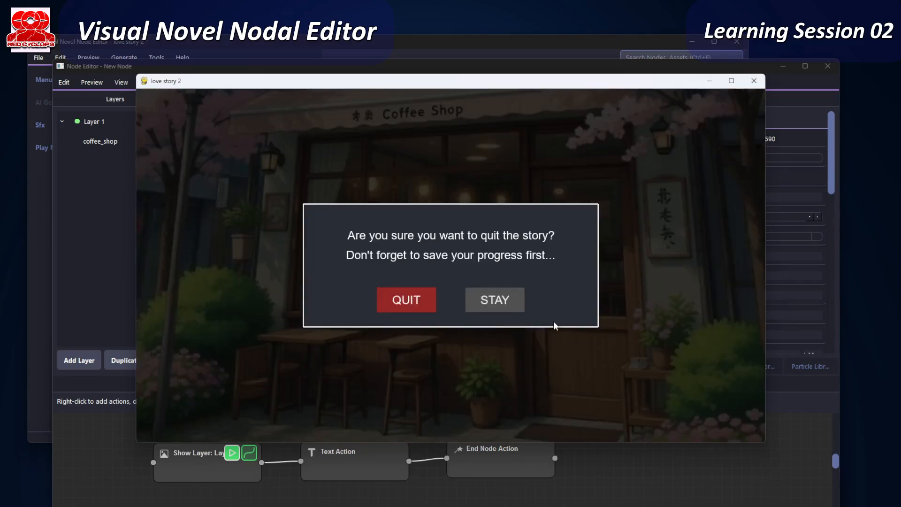
{"action": "left_click", "coordinate": [409, 245]}
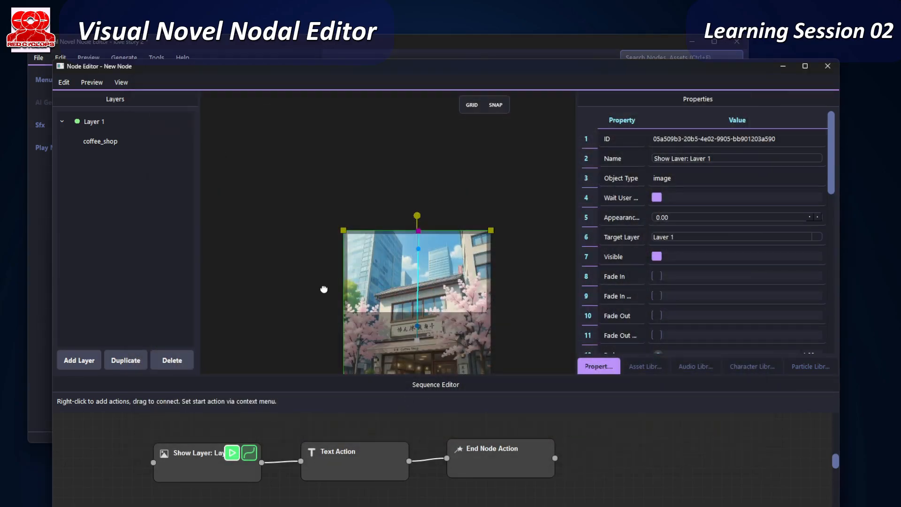
{"action": "scroll", "coordinate": [521, 297], "scroll_direction": "down", "scroll_amount": 2}
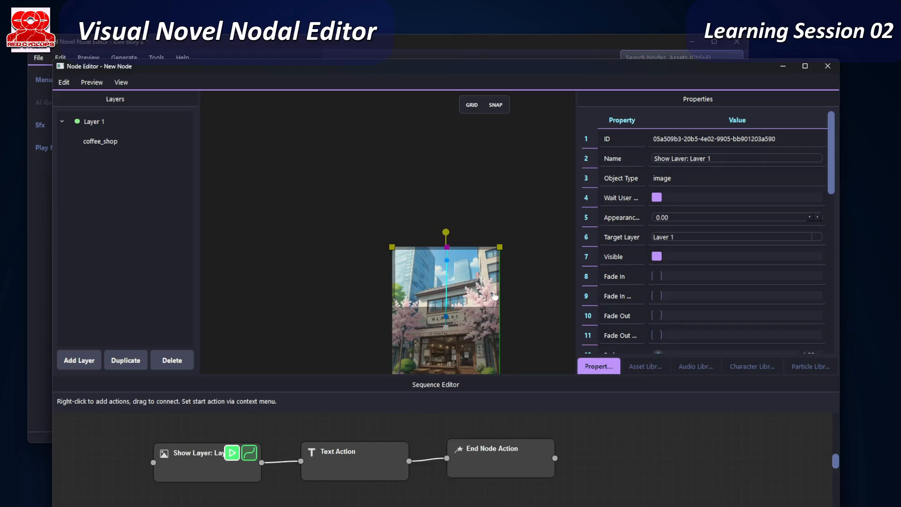
- Close the node's editor and connect the City node's output to the coffee shop node (New Node)
{"action": "left_click", "coordinate": [826, 67]}
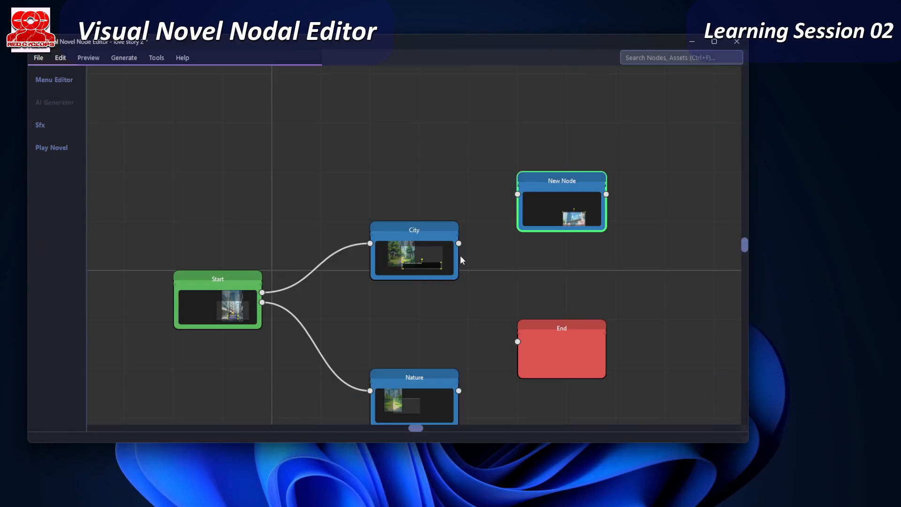
{"action": "left_click_drag", "start_coordinate": [458, 244], "coordinate": [517, 194]}
{"action": "left_click_drag", "start_coordinate": [567, 208], "coordinate": [567, 228]}
{"action": "left_click_drag", "start_coordinate": [390, 254], "coordinate": [386, 236]}
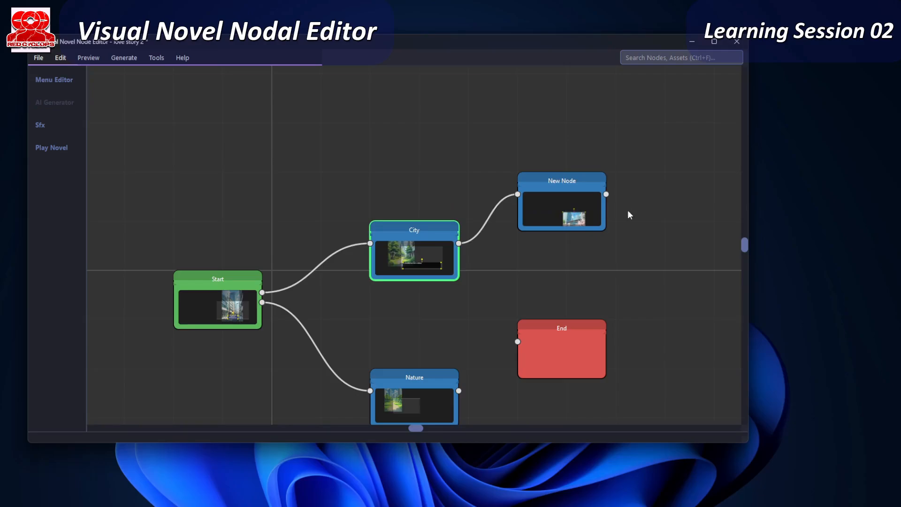
- Create another story node beside New Node and name it "in the shop"
{"action": "right_click", "coordinate": [649, 232]}
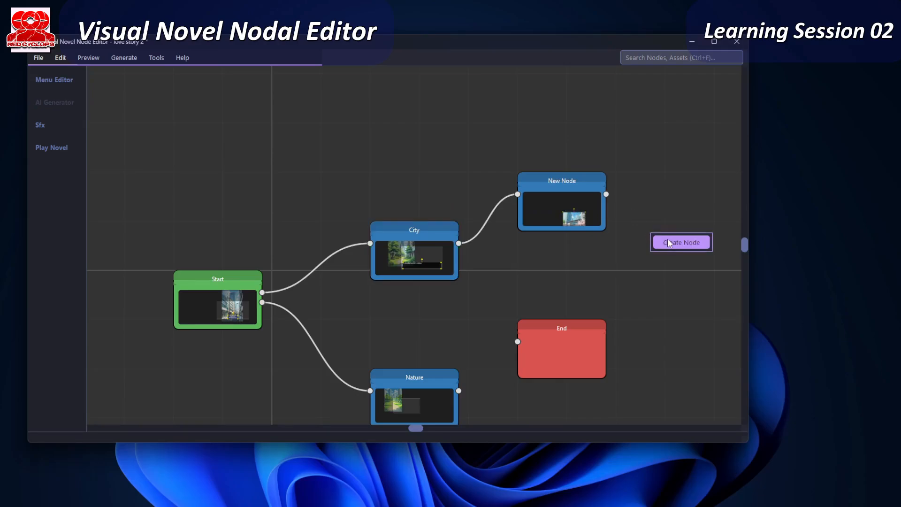
{"action": "left_click", "coordinate": [667, 239]}
{"action": "left_click_drag", "start_coordinate": [705, 261], "coordinate": [682, 249]}
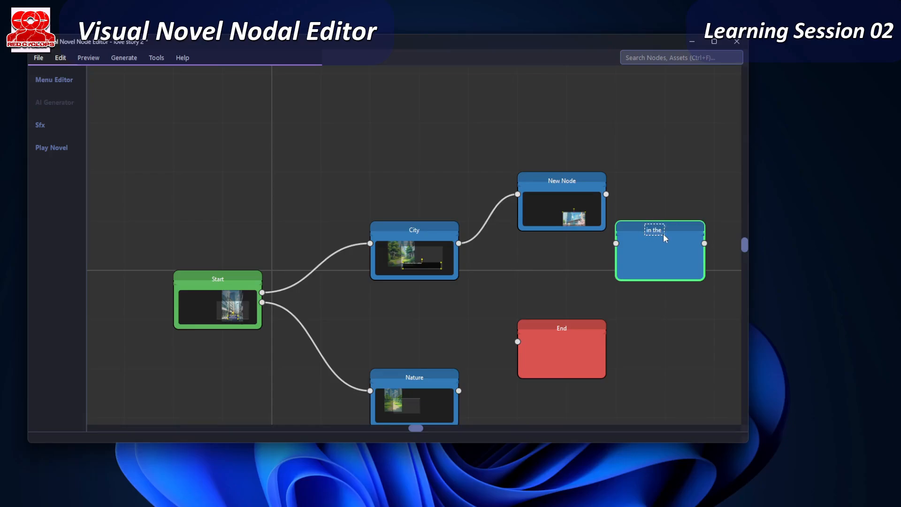
{"action": "type", "text": "shop"}
{"action": "mouse_move", "coordinate": [651, 263]}
{"action": "left_mouse_down"}
{"action": "mouse_move", "coordinate": [654, 247]}
{"action": "mouse_move", "coordinate": [645, 262]}
{"action": "left_mouse_up"}
- Connect New Node's outputs to the "in the shop" node and to the Nature node
{"action": "left_click_drag", "start_coordinate": [606, 195], "coordinate": [616, 244]}
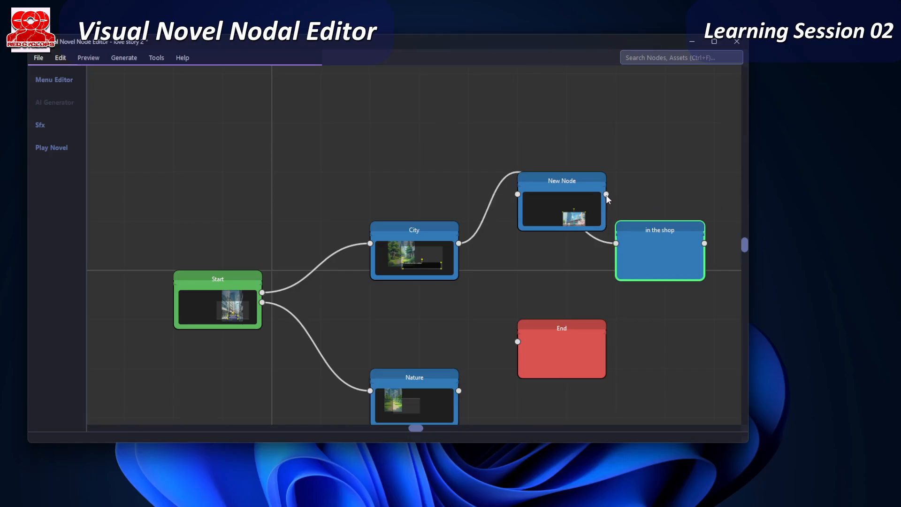
{"action": "left_click_drag", "start_coordinate": [606, 195], "coordinate": [371, 393]}
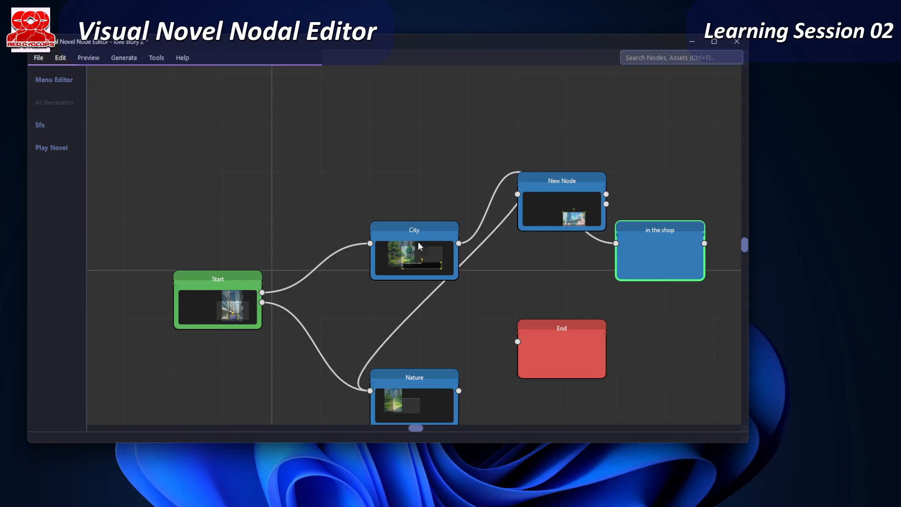
{"action": "left_click_drag", "start_coordinate": [420, 263], "coordinate": [371, 213]}
{"action": "left_click", "coordinate": [425, 395]}
- Spread out the story graph by moving the "in the shop", Nature and End nodes farther right, clear of New Node
{"action": "left_click_drag", "start_coordinate": [559, 366], "coordinate": [672, 391]}
{"action": "scroll", "coordinate": [565, 286], "scroll_direction": "down", "scroll_amount": 5}
{"action": "middle_click_drag", "start_coordinate": [563, 305], "coordinate": [476, 280]}
{"action": "left_click_drag", "start_coordinate": [299, 164], "coordinate": [671, 392]}
{"action": "left_click_drag", "start_coordinate": [434, 288], "coordinate": [328, 272]}
{"action": "left_click", "coordinate": [314, 212]}
{"action": "left_click_drag", "start_coordinate": [310, 209], "coordinate": [321, 226]}
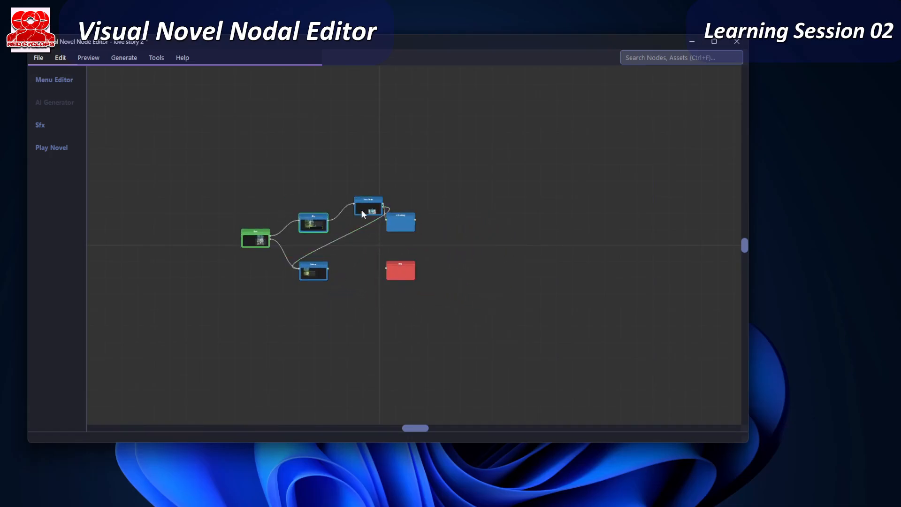
{"action": "left_click_drag", "start_coordinate": [370, 209], "coordinate": [455, 202]}
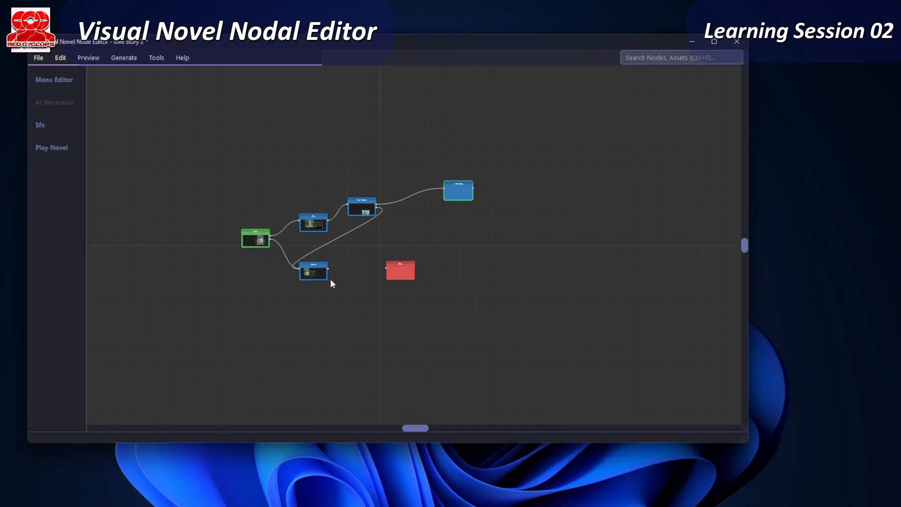
{"action": "left_click_drag", "start_coordinate": [312, 276], "coordinate": [561, 272]}
{"action": "left_click", "coordinate": [406, 288]}
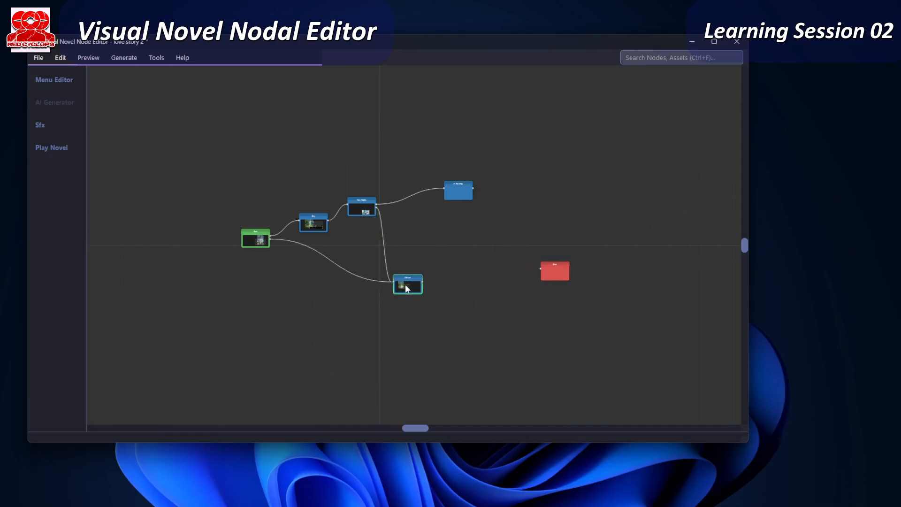
{"action": "left_click_drag", "start_coordinate": [406, 288], "coordinate": [424, 275]}
{"action": "left_click_drag", "start_coordinate": [455, 192], "coordinate": [434, 194]}
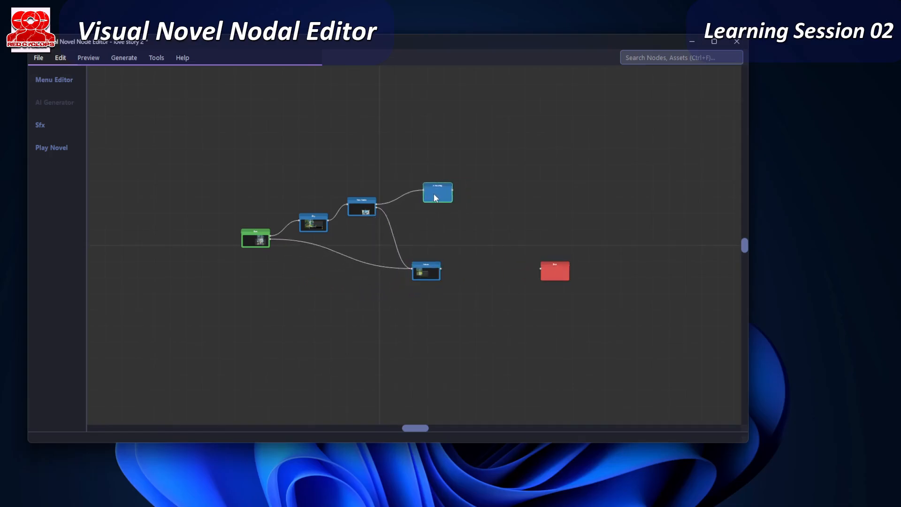
- Open New Node and move the End Node Action's choice box to the frame's lower centre, using grid and snap only for the placement
{"action": "double_click", "coordinate": [364, 207]}
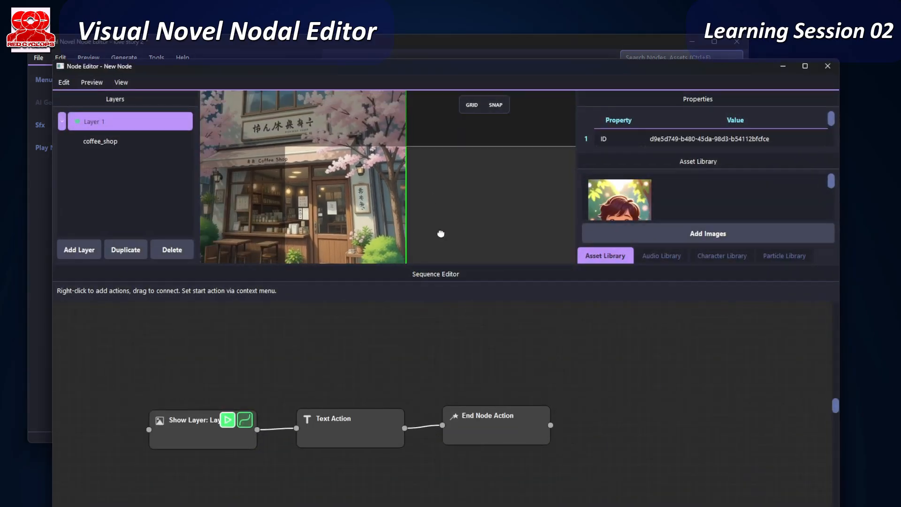
{"action": "left_click", "coordinate": [516, 418]}
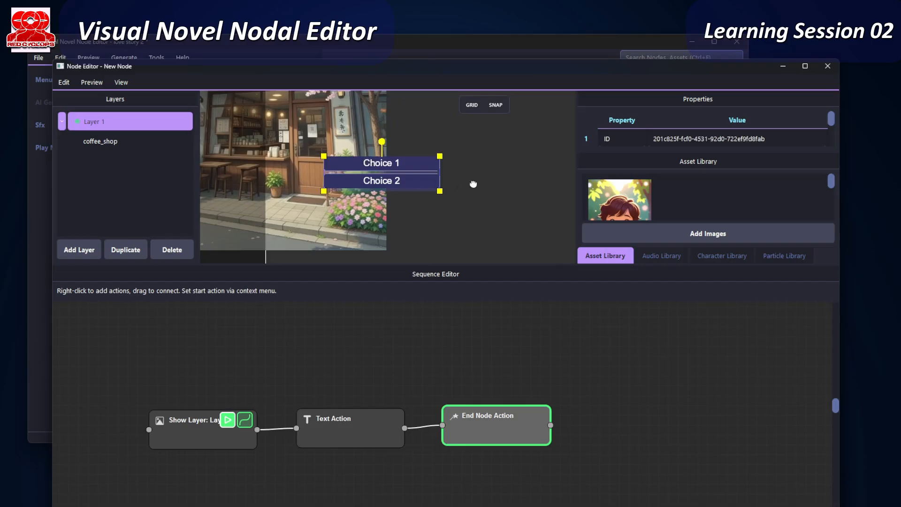
{"action": "scroll", "coordinate": [473, 186], "scroll_direction": "down", "scroll_amount": 2}
{"action": "left_click", "coordinate": [472, 104]}
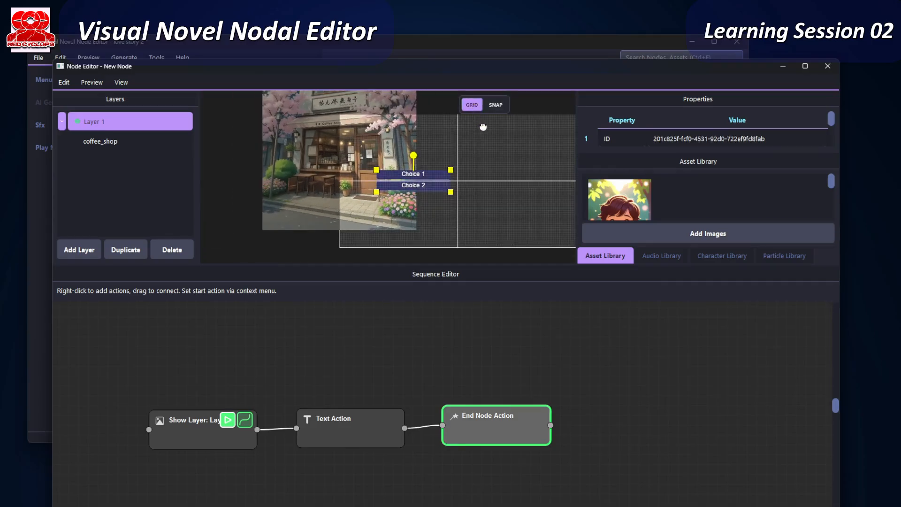
{"action": "left_click", "coordinate": [495, 105]}
{"action": "left_click_drag", "start_coordinate": [408, 182], "coordinate": [458, 215]}
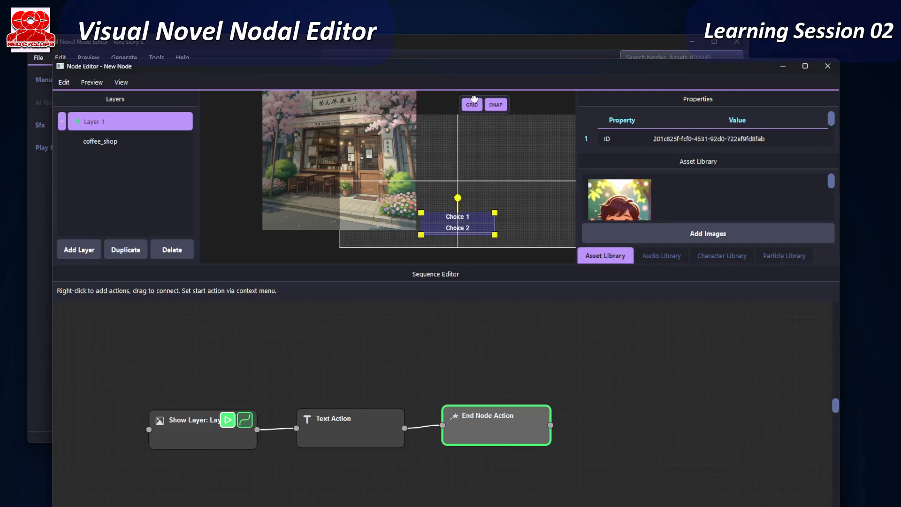
{"action": "left_click", "coordinate": [495, 105]}
{"action": "left_click", "coordinate": [472, 105]}
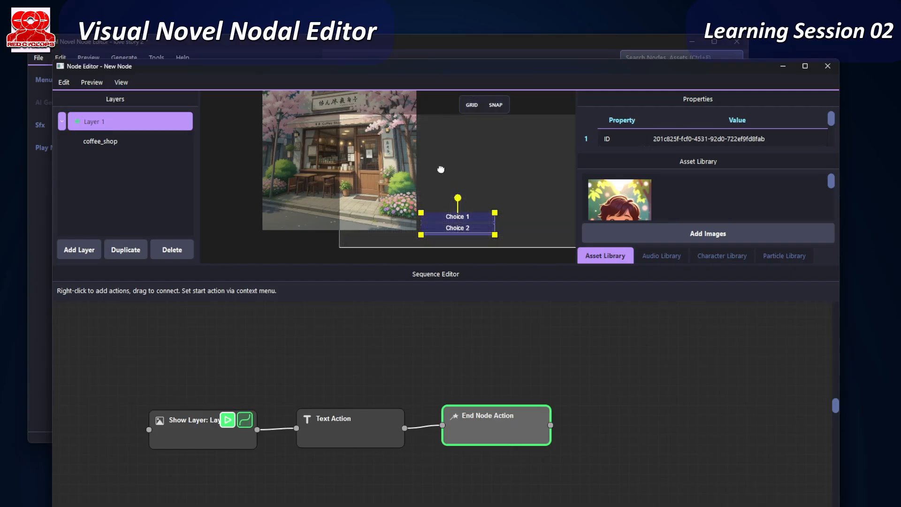
- Label the two choices "Enter the tea shop." and "Continue walking", and lower the choice box slightly
{"action": "double_click", "coordinate": [456, 216]}
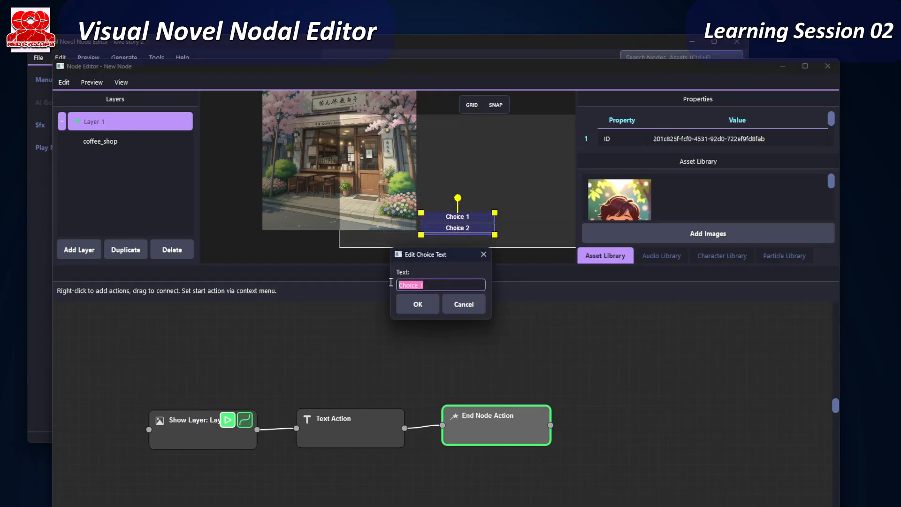
{"action": "type", "text": "Enter the tea shop."}
{"action": "left_click", "coordinate": [407, 301]}
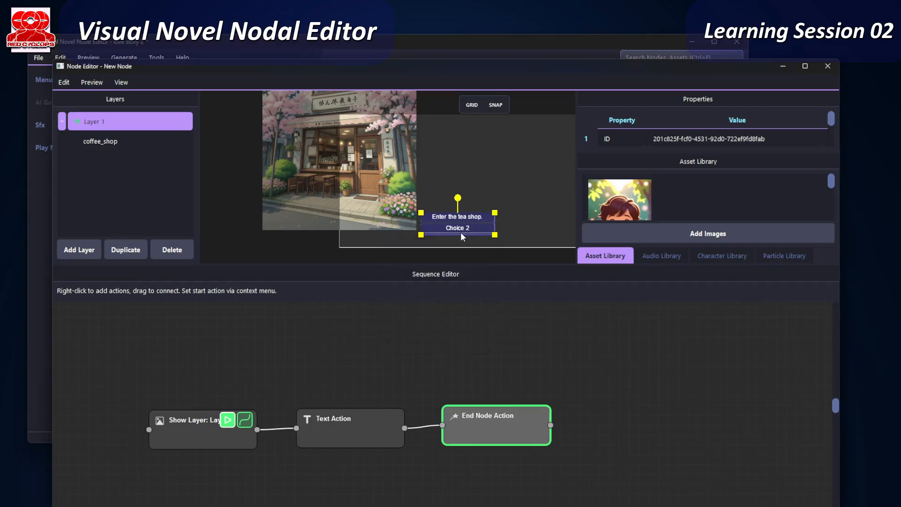
{"action": "double_click", "coordinate": [459, 229]}
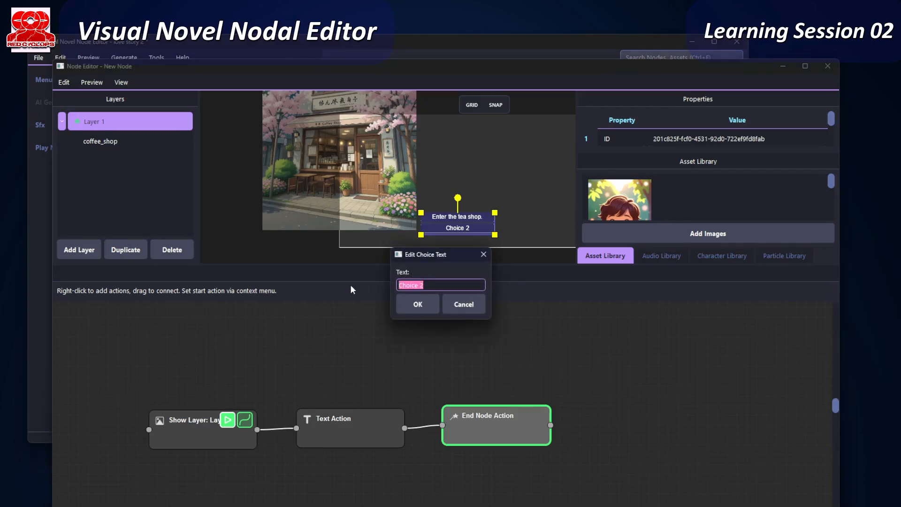
{"action": "type", "text": "Continue walking"}
{"action": "left_click", "coordinate": [431, 312]}
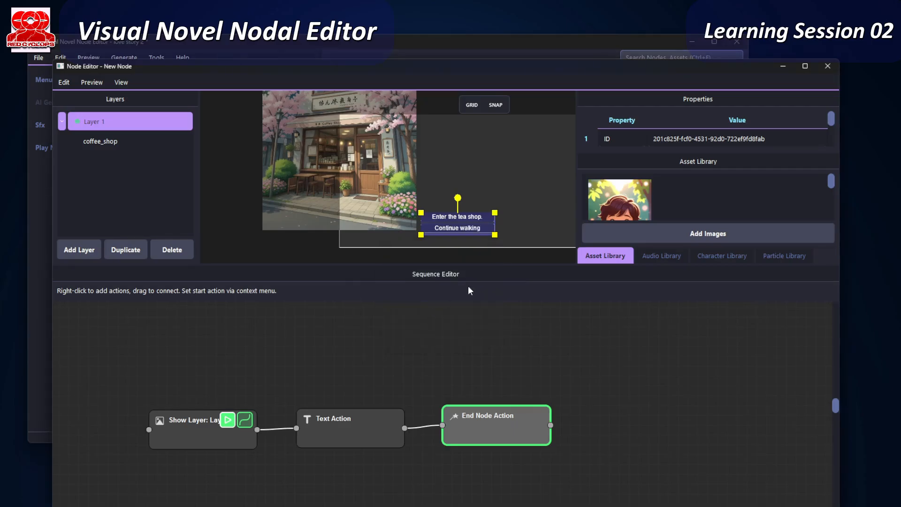
{"action": "left_click_drag", "start_coordinate": [470, 217], "coordinate": [470, 222]}
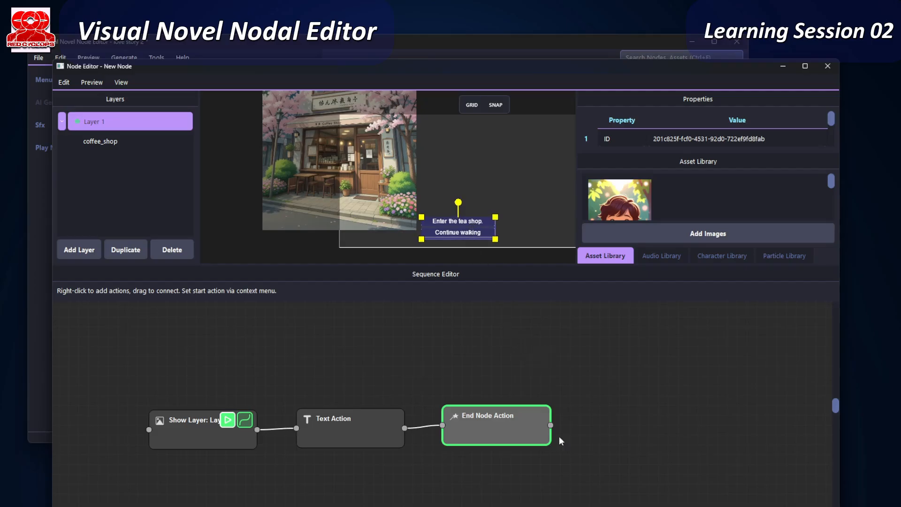
{"action": "scroll", "coordinate": [527, 217], "scroll_direction": "down", "scroll_amount": 2}
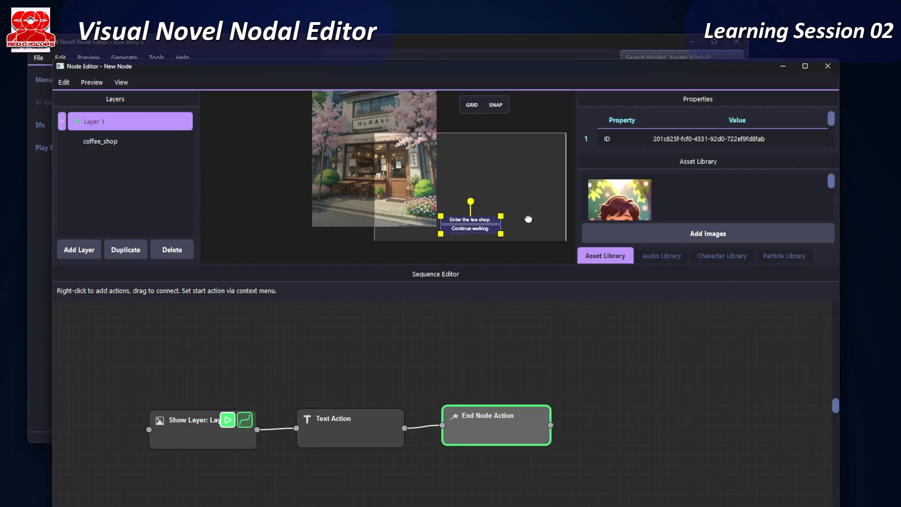
- Close New Node's editor, shift the Nature and "in the shop" nodes slightly, and open the "in the shop" node for editing
{"action": "left_click", "coordinate": [827, 67]}
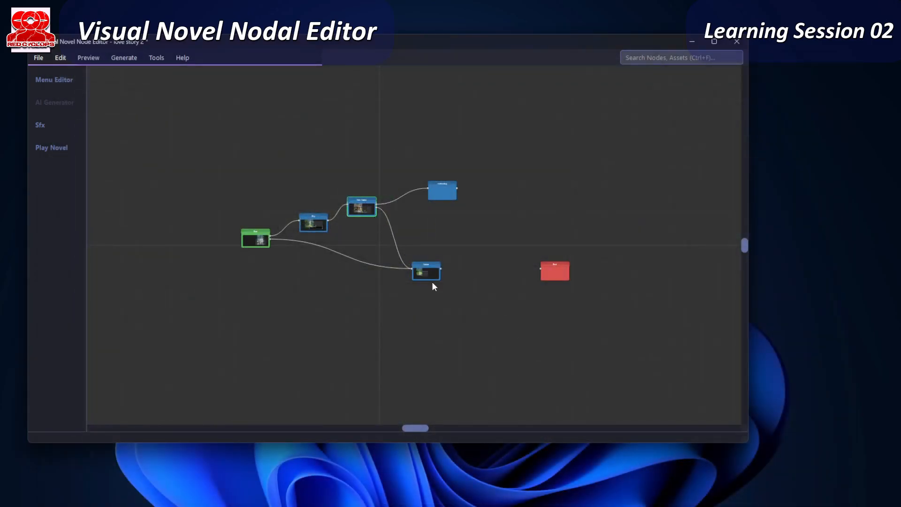
{"action": "left_click_drag", "start_coordinate": [429, 271], "coordinate": [430, 274]}
{"action": "left_click_drag", "start_coordinate": [450, 190], "coordinate": [442, 197]}
{"action": "double_click", "coordinate": [445, 193]}
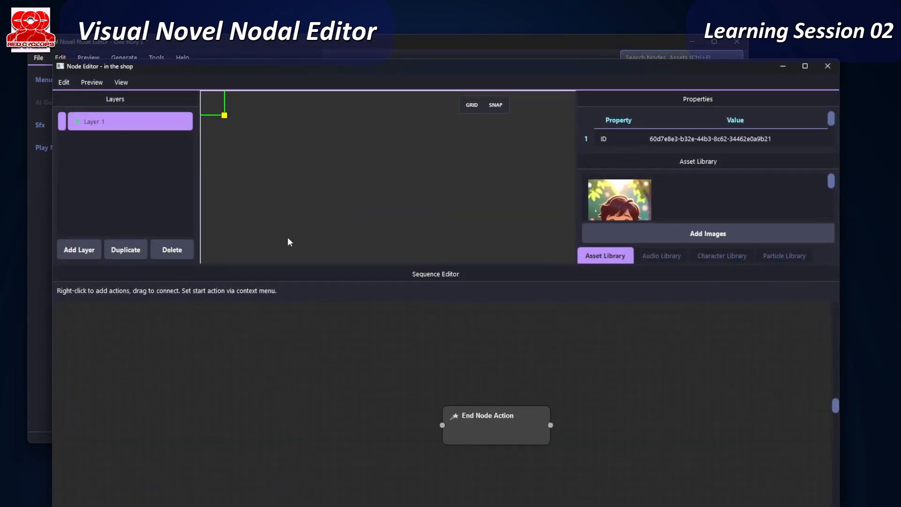
- Enlarge the scene area and add the coffee_shop_interior image to Layer 1
{"action": "scroll", "coordinate": [418, 185], "scroll_direction": "down", "scroll_amount": 4}
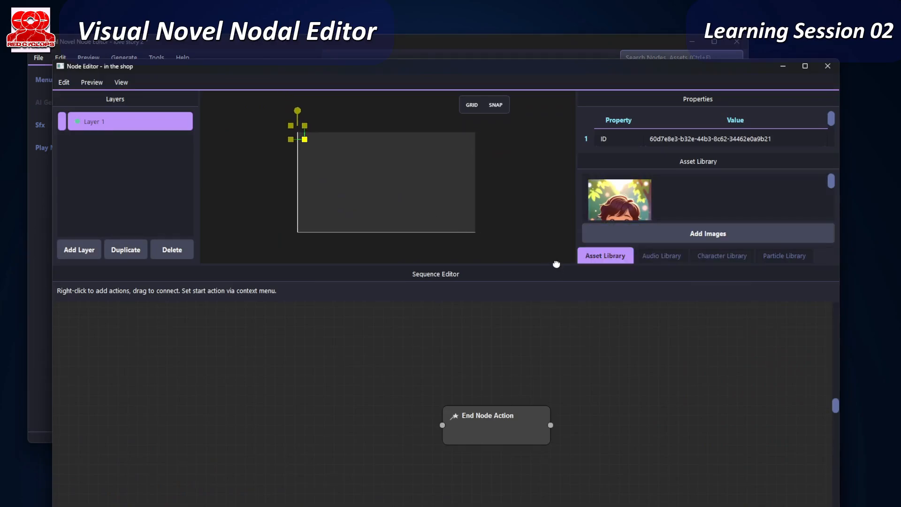
{"action": "left_click_drag", "start_coordinate": [557, 264], "coordinate": [554, 492]}
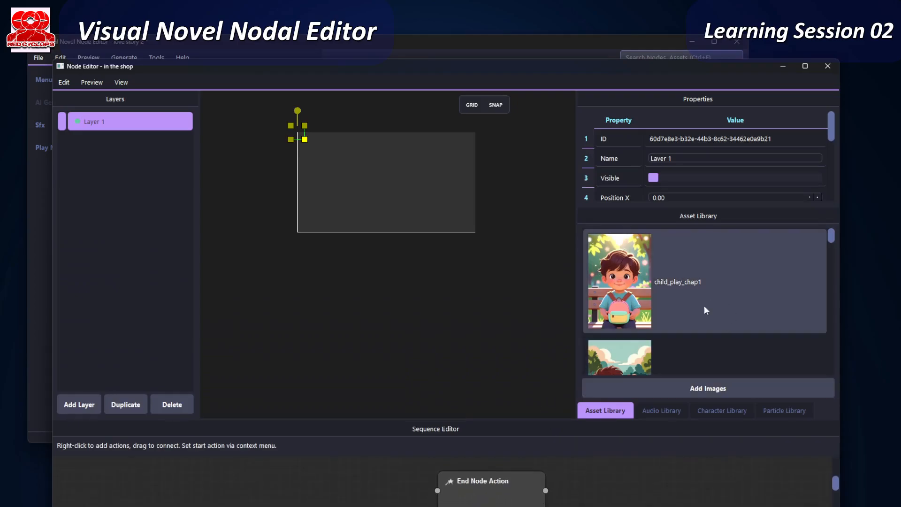
{"action": "scroll", "coordinate": [704, 305], "scroll_direction": "down", "scroll_amount": 2}
{"action": "scroll", "coordinate": [698, 317], "scroll_direction": "down", "scroll_amount": 4}
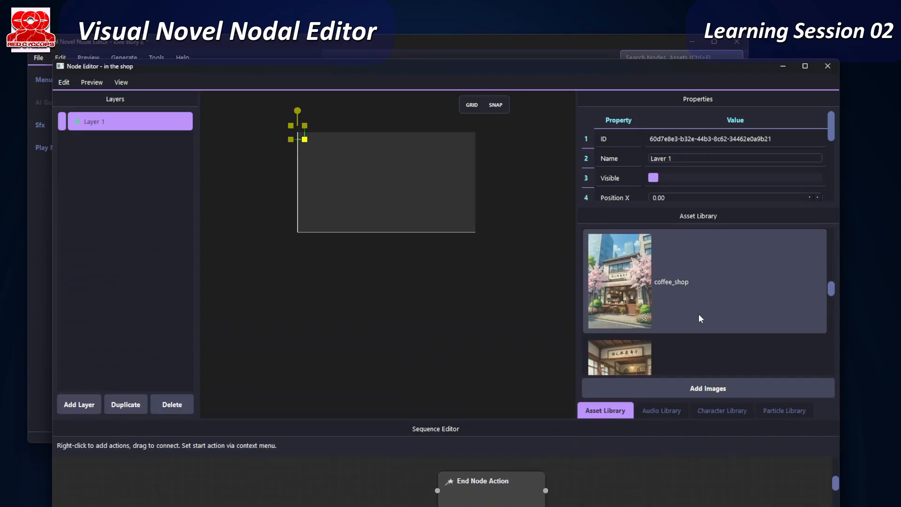
{"action": "scroll", "coordinate": [699, 319], "scroll_direction": "down", "scroll_amount": 1}
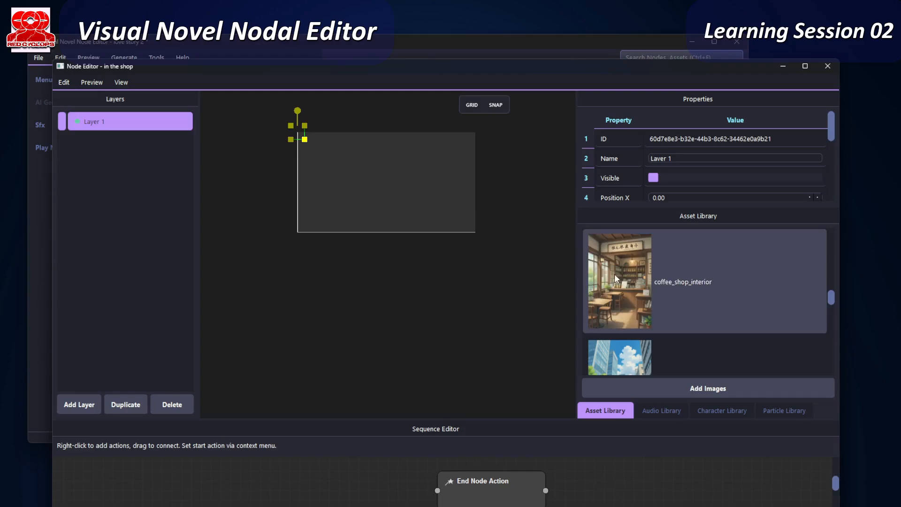
{"action": "left_click_drag", "start_coordinate": [615, 274], "coordinate": [401, 207]}
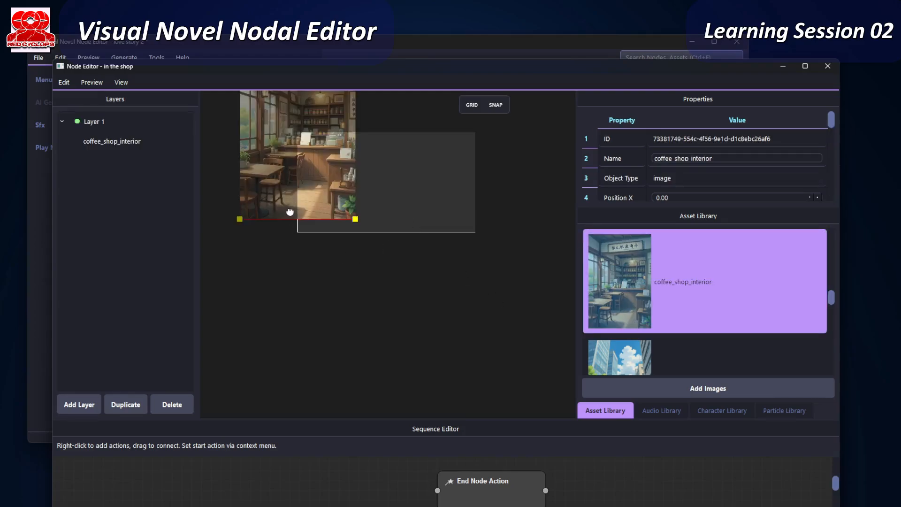
- Add a Show Layer action for Layer 1 to the sequence, ahead of the End Node Action
{"action": "right_click", "coordinate": [273, 487]}
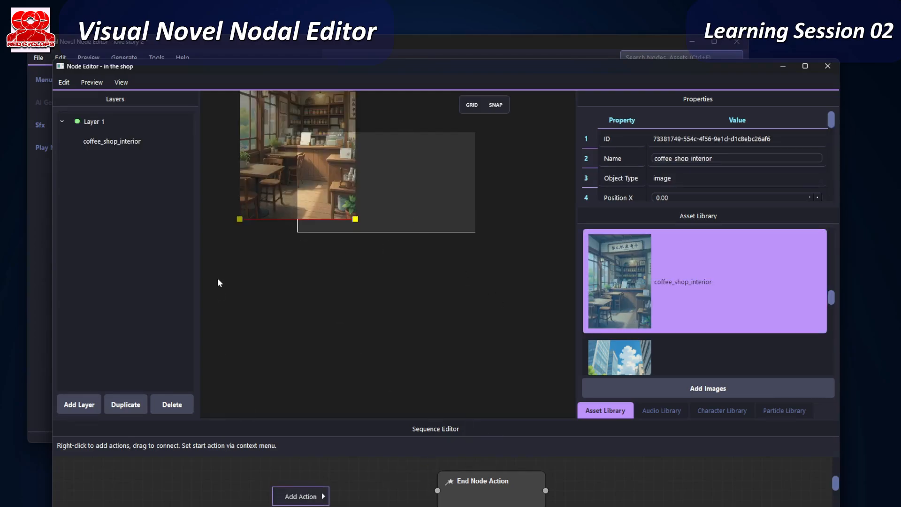
{"action": "left_click_drag", "start_coordinate": [94, 122], "coordinate": [209, 490]}
{"action": "left_click", "coordinate": [250, 497]}
{"action": "right_click", "coordinate": [346, 485]}
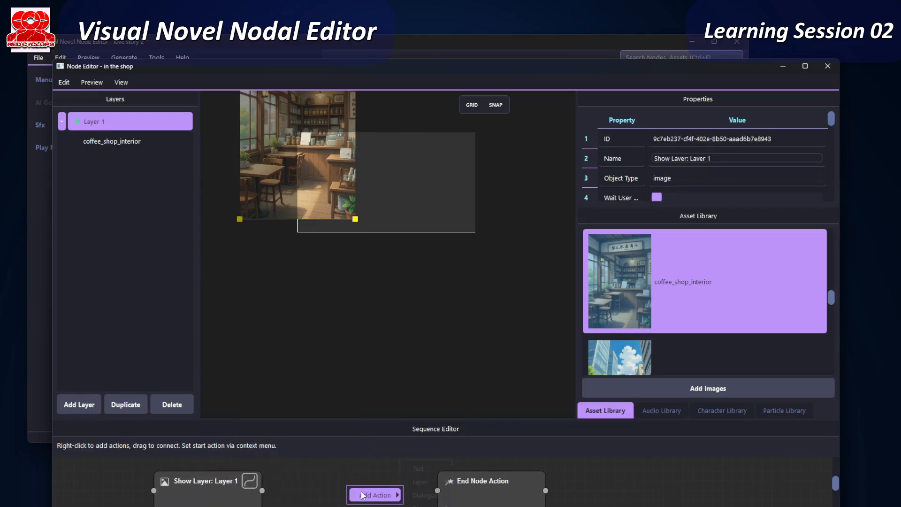
{"action": "mouse_move", "coordinate": [376, 494]}
{"action": "left_click", "coordinate": [311, 486]}
- In the Show Layer action, move and enlarge the coffee shop interior so it spans roughly the full width of the frame
{"action": "left_click", "coordinate": [223, 490]}
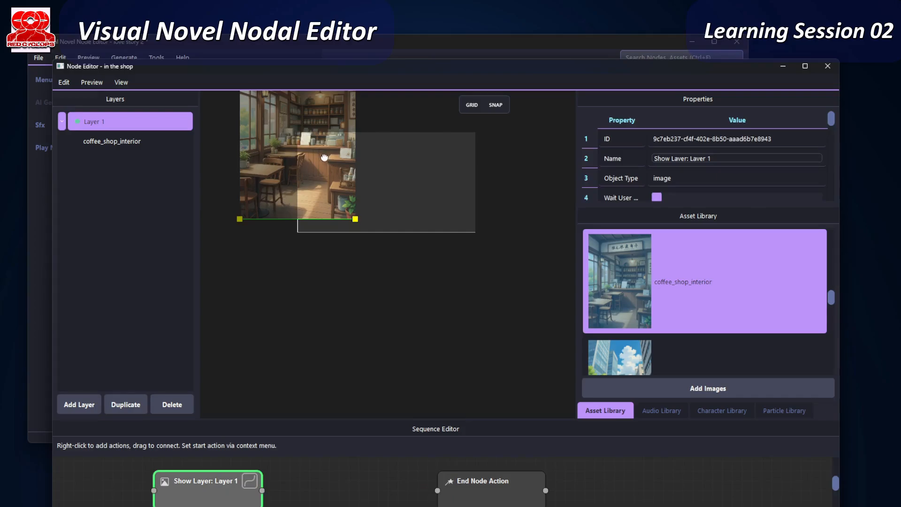
{"action": "left_click_drag", "start_coordinate": [324, 157], "coordinate": [407, 201]}
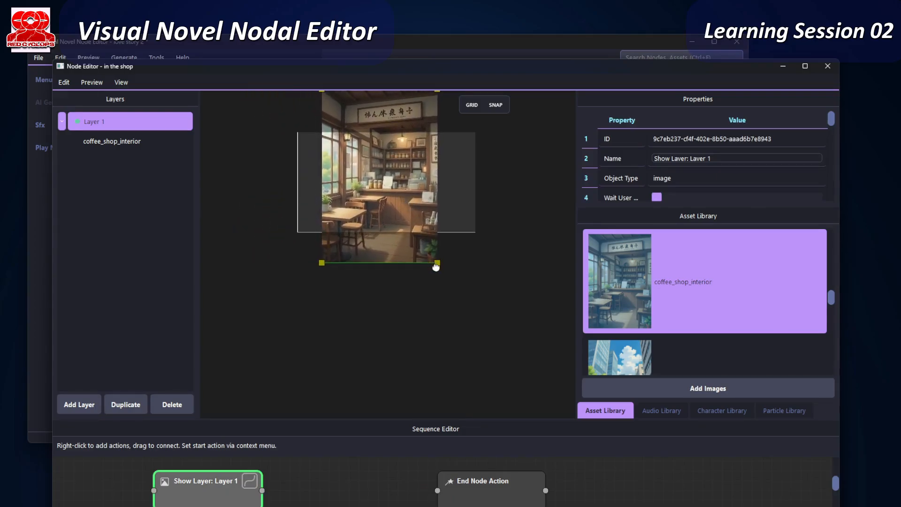
{"action": "left_click_drag", "start_coordinate": [436, 266], "coordinate": [473, 313]}
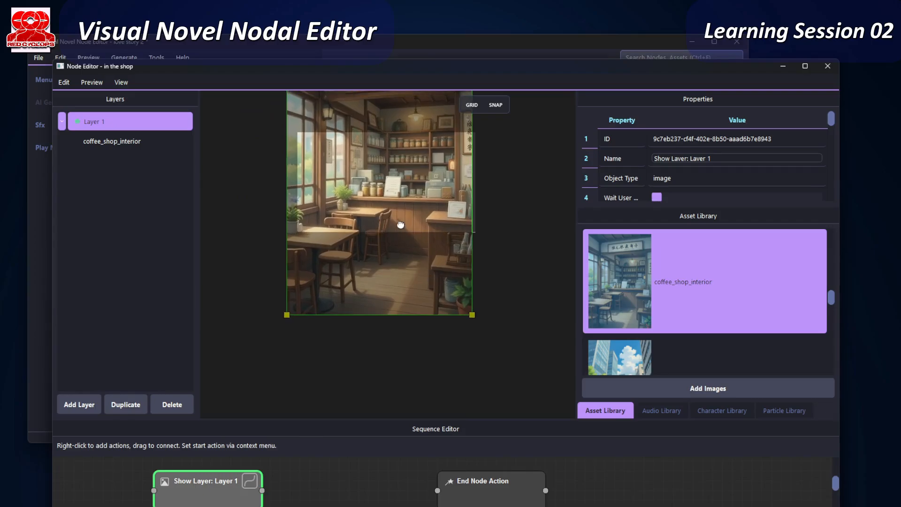
{"action": "mouse_move", "coordinate": [390, 194]}
{"action": "left_mouse_down"}
{"action": "mouse_move", "coordinate": [400, 203]}
{"action": "mouse_move", "coordinate": [398, 180]}
{"action": "left_mouse_up"}
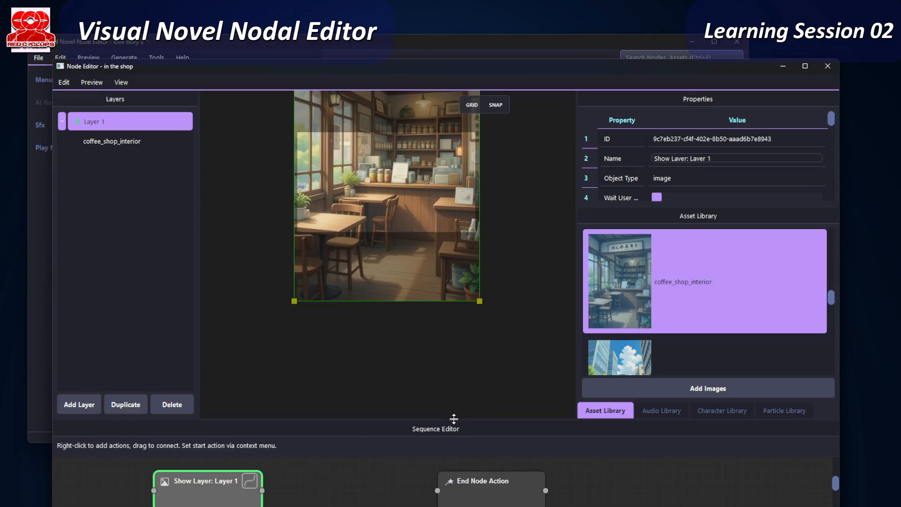
- Add a Dialogue action between Show Layer and End Node Action, and connect the Show Layer output to it
{"action": "left_click_drag", "start_coordinate": [454, 419], "coordinate": [454, 362]}
{"action": "right_click", "coordinate": [344, 443]}
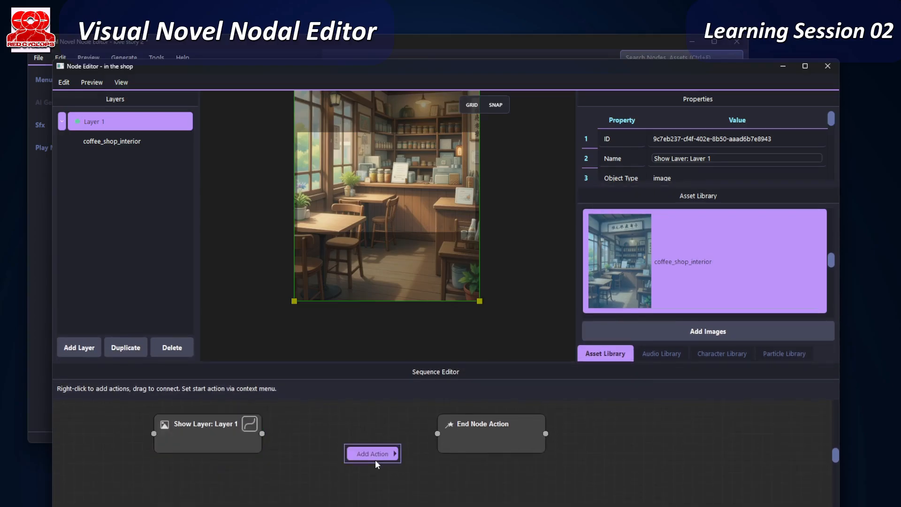
{"action": "mouse_move", "coordinate": [375, 456]}
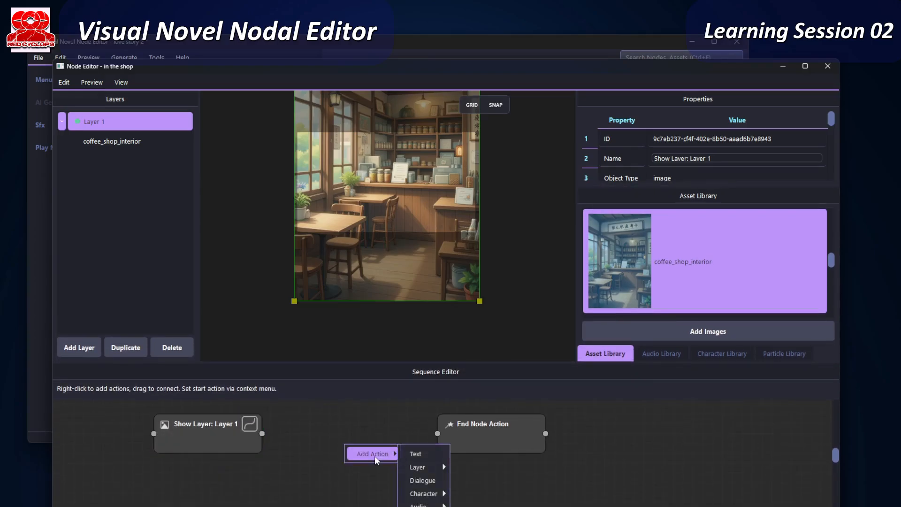
{"action": "left_click", "coordinate": [435, 477]}
{"action": "left_click_drag", "start_coordinate": [392, 467], "coordinate": [349, 441]}
{"action": "left_click_drag", "start_coordinate": [261, 433], "coordinate": [396, 444]}
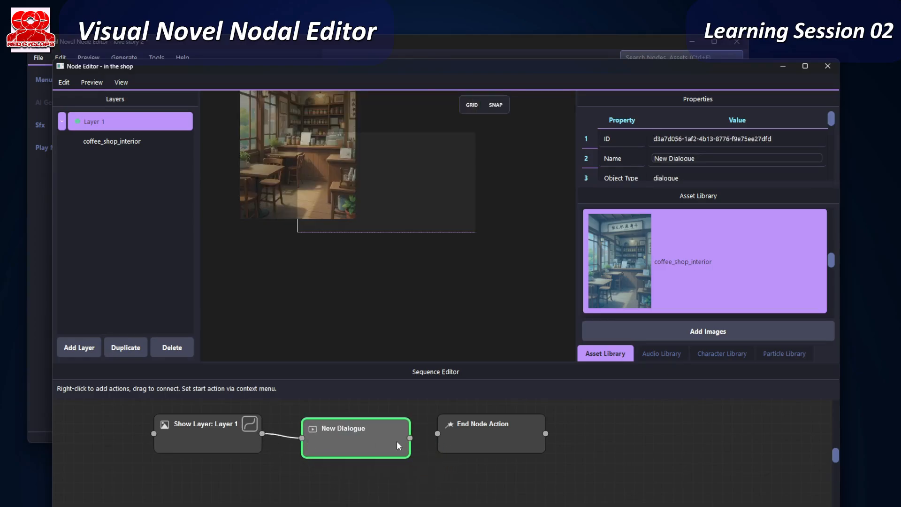
- Open the New Dialogue action and arrange its graph with the Player line on top and the dashed blue node below it
{"action": "double_click", "coordinate": [361, 438]}
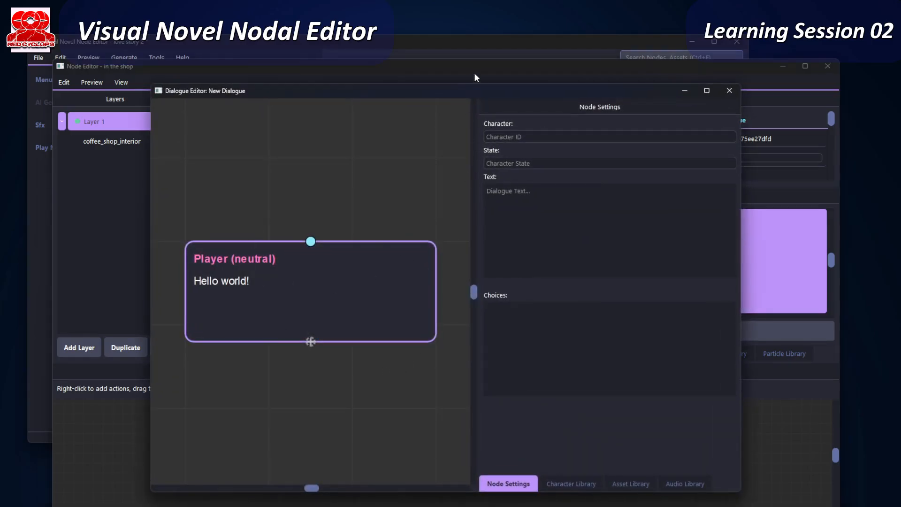
{"action": "left_click_drag", "start_coordinate": [475, 74], "coordinate": [500, 99]}
{"action": "scroll", "coordinate": [376, 281], "scroll_direction": "down", "scroll_amount": 5}
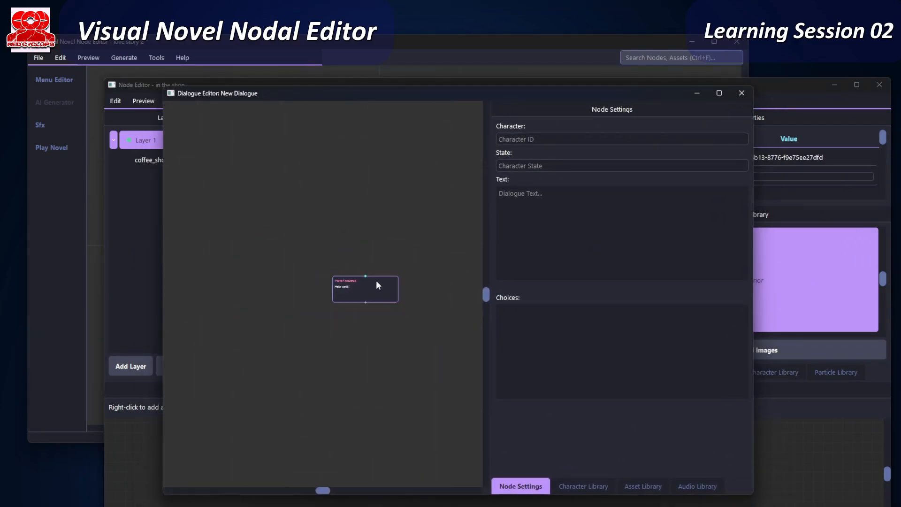
{"action": "scroll", "coordinate": [376, 280], "scroll_direction": "down", "scroll_amount": 2}
{"action": "middle_click_drag", "start_coordinate": [404, 322], "coordinate": [342, 274]}
{"action": "scroll", "coordinate": [342, 275], "scroll_direction": "up", "scroll_amount": 5}
{"action": "scroll", "coordinate": [357, 271], "scroll_direction": "down", "scroll_amount": 2}
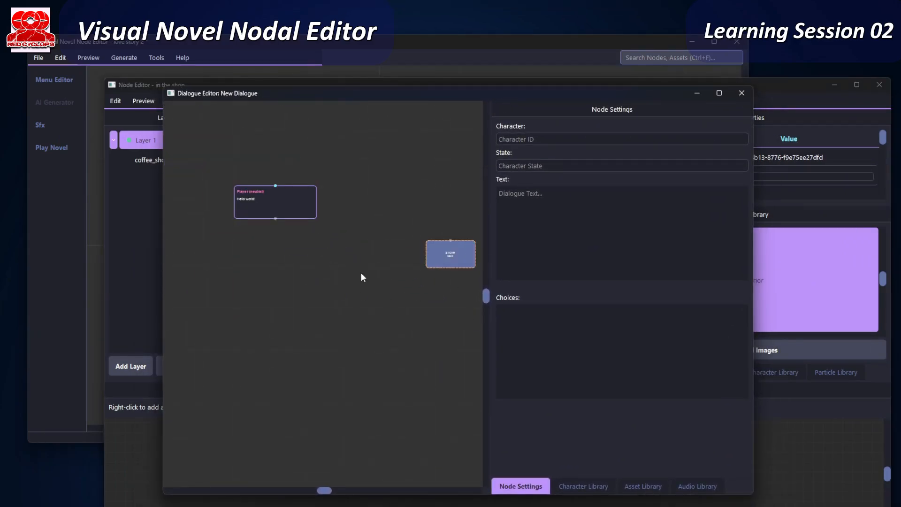
{"action": "left_click_drag", "start_coordinate": [306, 203], "coordinate": [333, 149]}
{"action": "left_click", "coordinate": [457, 259]}
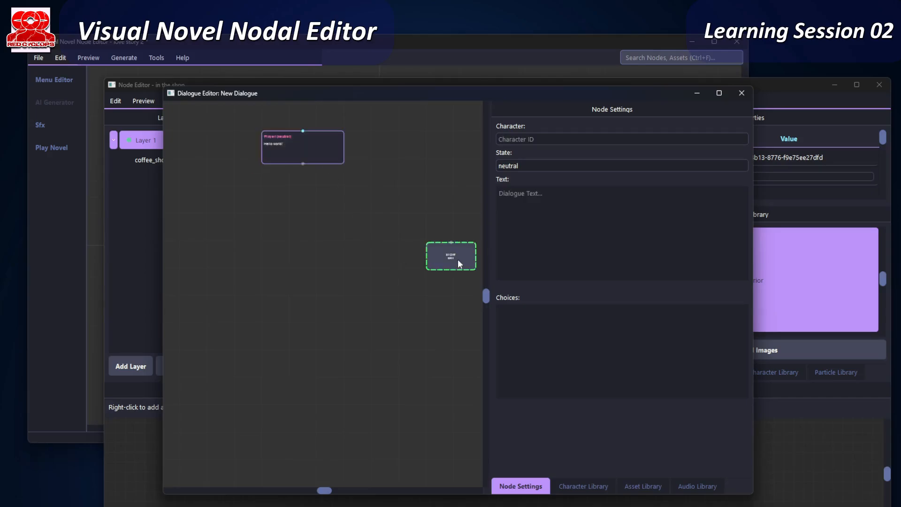
{"action": "left_click_drag", "start_coordinate": [458, 259], "coordinate": [228, 387]}
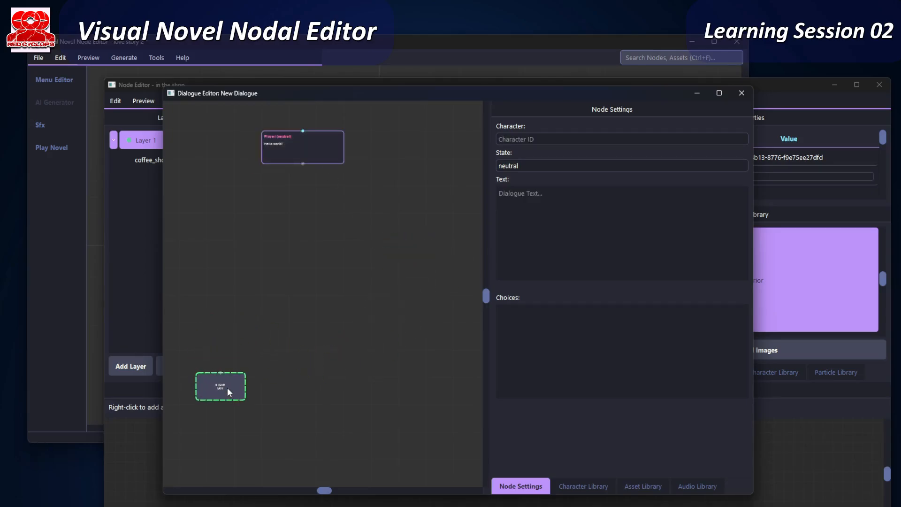
{"action": "scroll", "coordinate": [363, 247], "scroll_direction": "down", "scroll_amount": 1}
{"action": "middle_click_drag", "start_coordinate": [354, 232], "coordinate": [388, 257]}
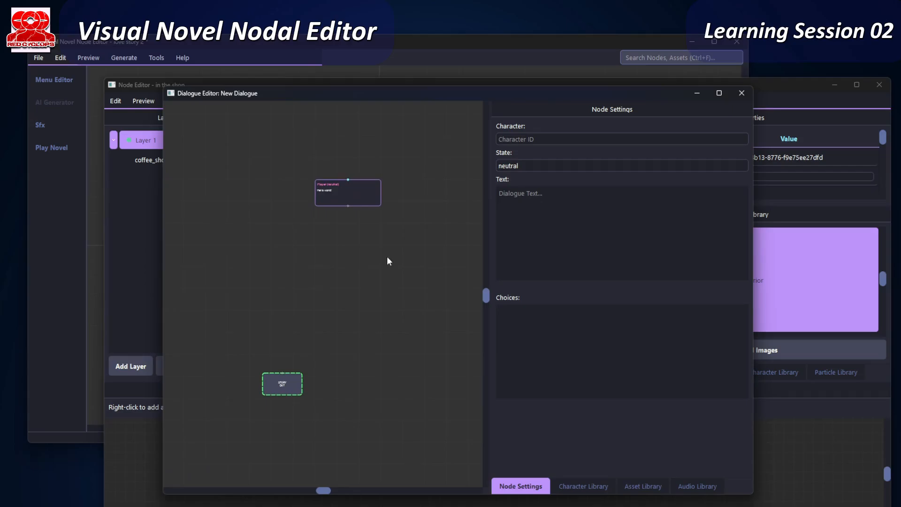
- Assign the character aida with the aida_neutral state to the Player dialogue line
{"action": "left_click", "coordinate": [353, 198]}
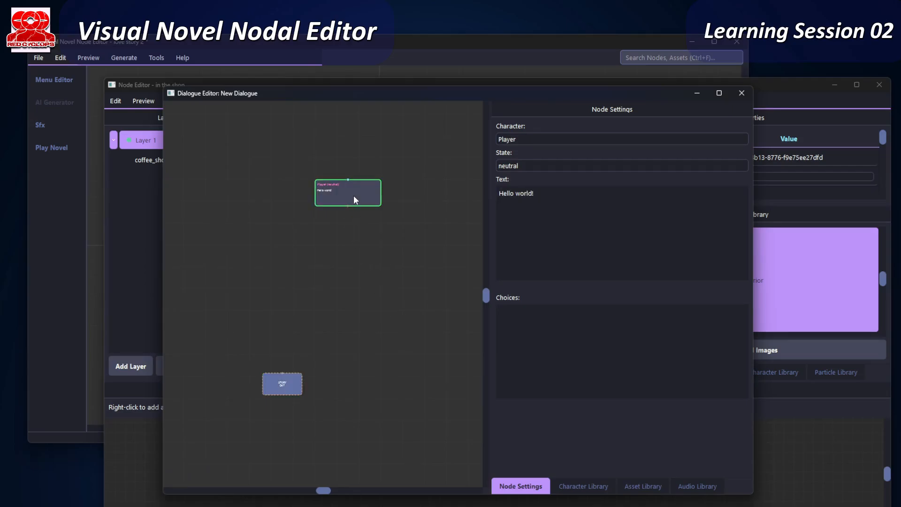
{"action": "scroll", "coordinate": [353, 195], "scroll_direction": "up", "scroll_amount": 1}
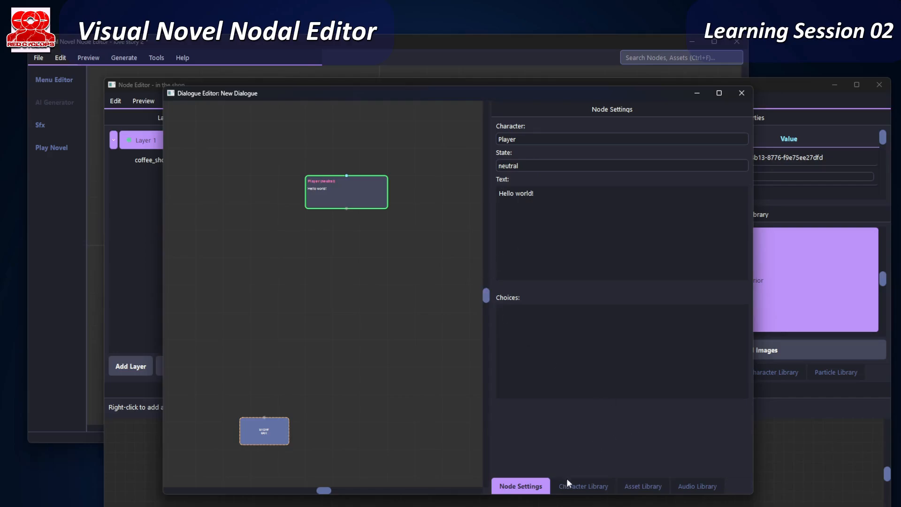
{"action": "left_click", "coordinate": [586, 487]}
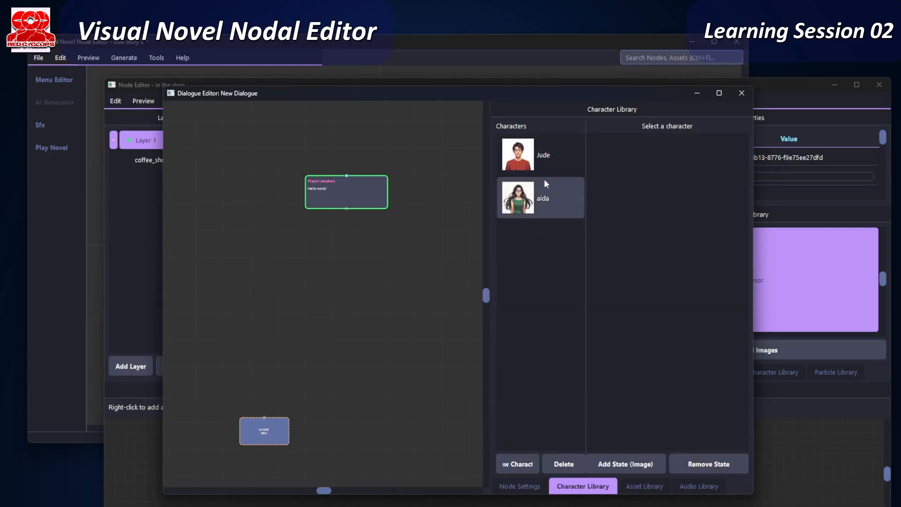
{"action": "left_click", "coordinate": [540, 204]}
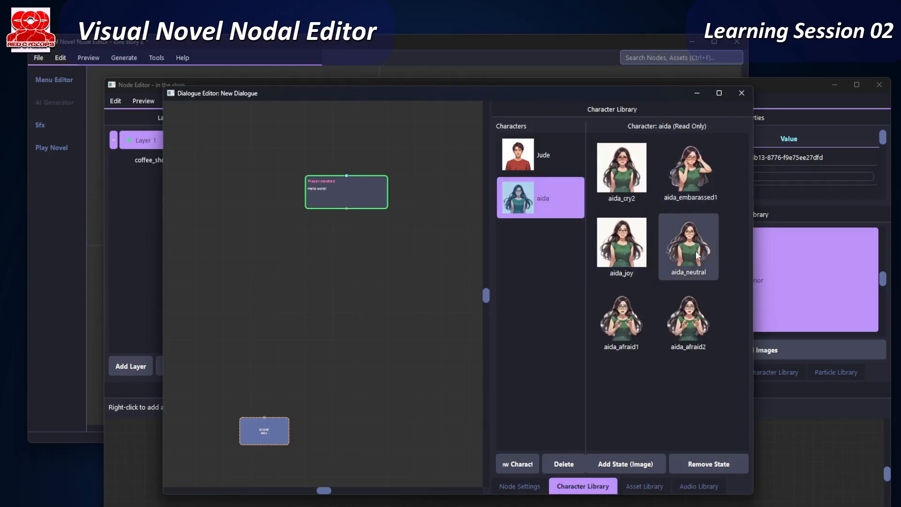
{"action": "left_click_drag", "start_coordinate": [695, 250], "coordinate": [367, 184]}
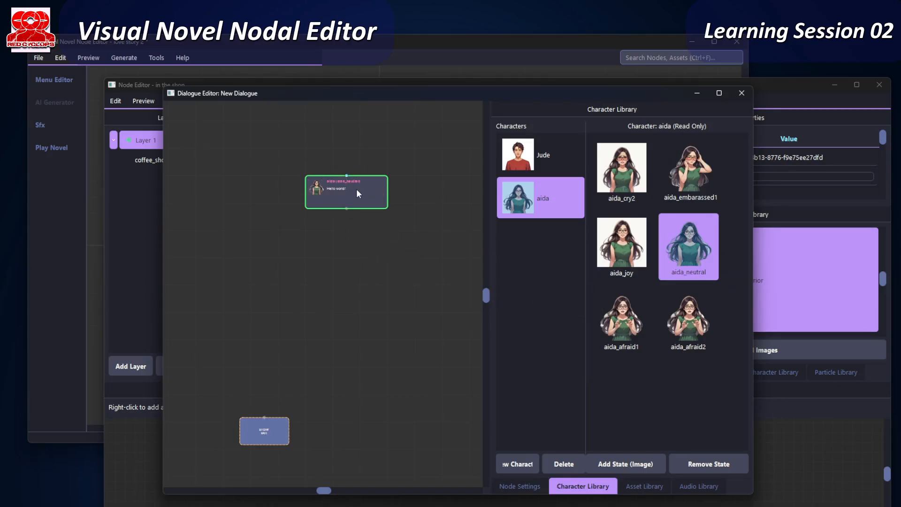
- Replace the line's dialogue text with "Hi! Welcome to our tea shop, may I .... Jude"
{"action": "double_click", "coordinate": [364, 198]}
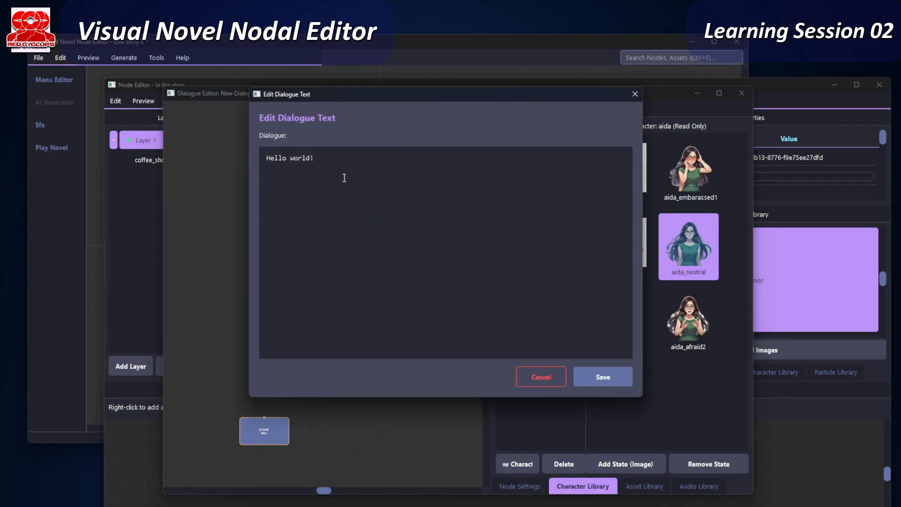
{"action": "left_click_drag", "start_coordinate": [336, 161], "coordinate": [207, 146]}
{"action": "type", "text": "Hi"}
{"action": "key", "text": "BackSpace"}
{"action": "type", "text": "i!  Welcome to our tea shop, may I .... Jude"}
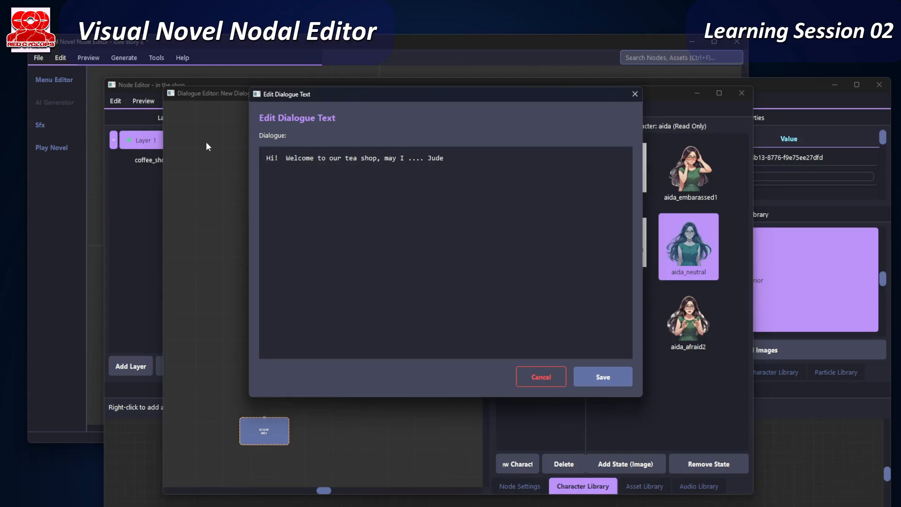
- Finish Aida's greeting line with "?!" and save the dialogue text
{"action": "type", "text": "?!"}
{"action": "left_click", "coordinate": [609, 373]}
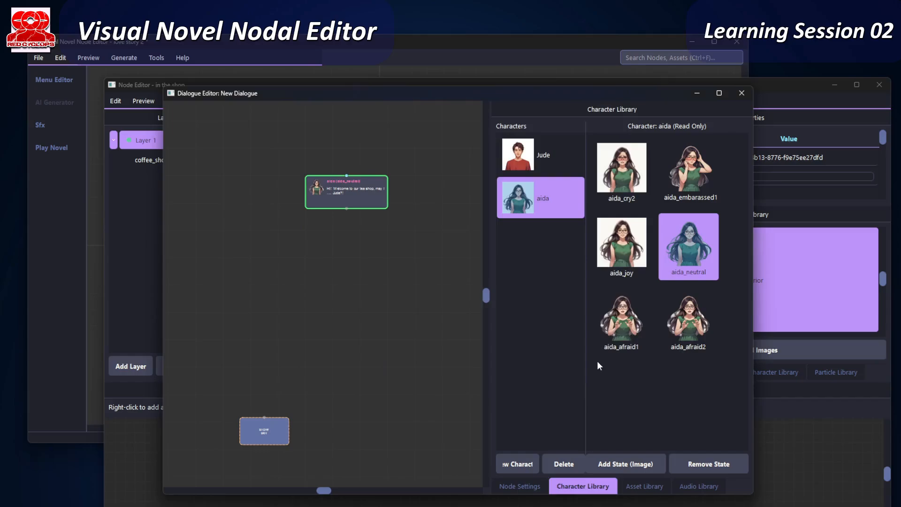
- Add a dialogue node for Jude in the embarrased state and connect Aida's greeting node to it
{"action": "left_click", "coordinate": [544, 159]}
{"action": "left_click_drag", "start_coordinate": [628, 184], "coordinate": [339, 275]}
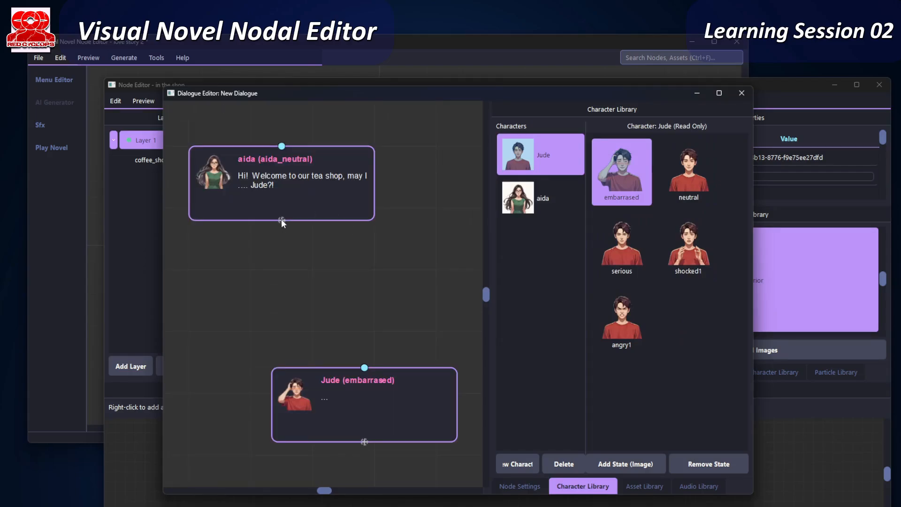
{"action": "left_click_drag", "start_coordinate": [282, 220], "coordinate": [365, 366]}
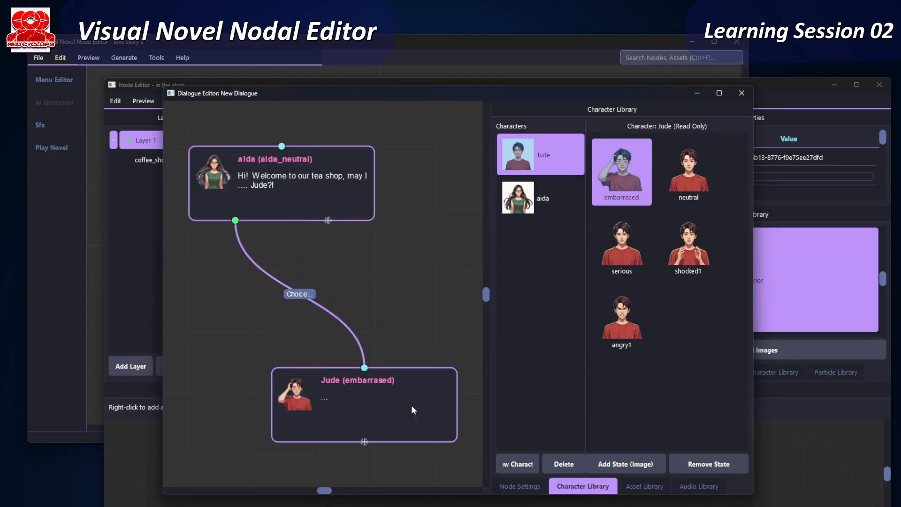
- Set the embarrased Jude node's dialogue to "... Hello I thought we could take a walk together, today?" and save it
{"action": "double_click", "coordinate": [352, 416]}
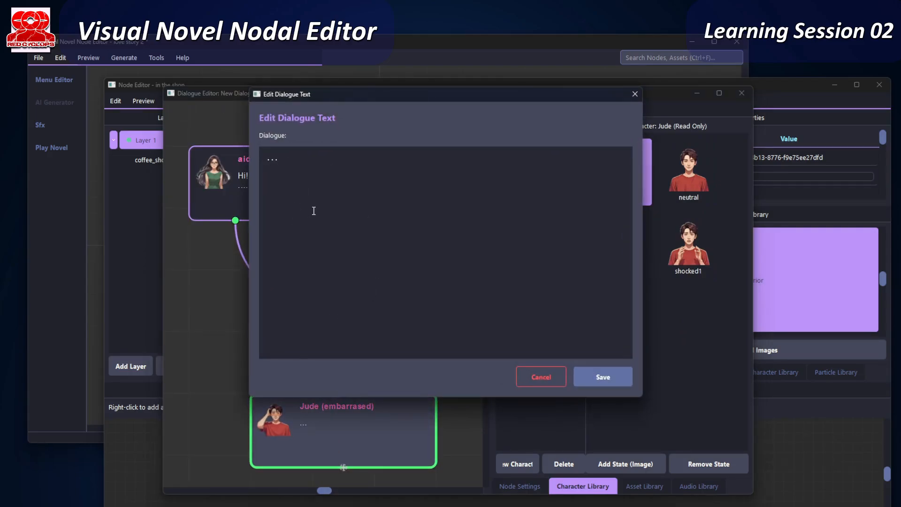
{"action": "type", "text": "Hello"}
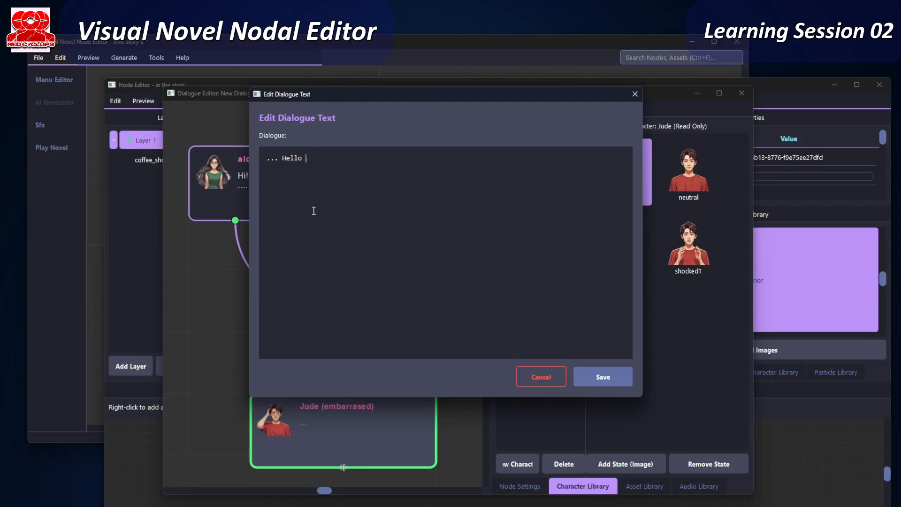
{"action": "type", "text": "I thought i could"}
{"action": "key", "text": "BackSpace"}
{"action": "key", "text": "BackSpace"}
{"action": "key", "text": "BackSpace"}
{"action": "key", "text": "BackSpace"}
{"action": "key", "text": "BackSpace"}
{"action": "key", "text": "BackSpace"}
{"action": "key", "text": "BackSpace"}
{"action": "type", "text": "we could take a walk "}
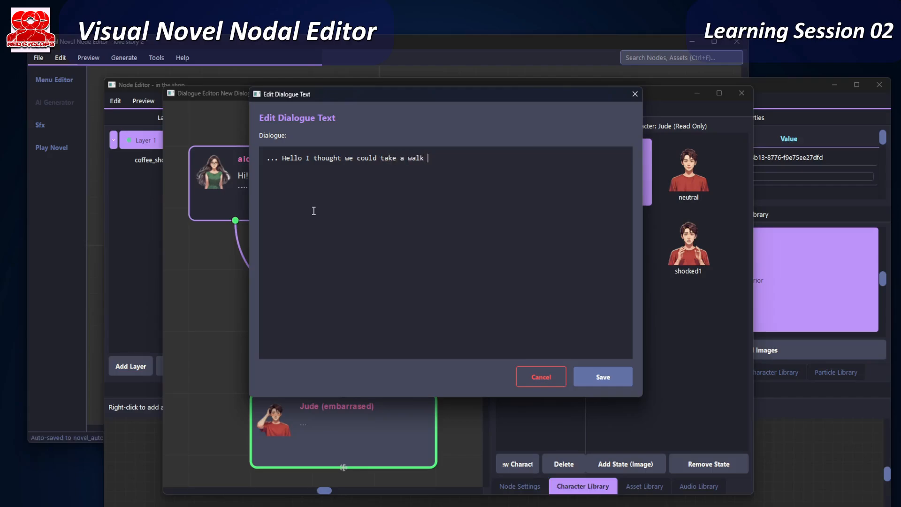
{"action": "type", "text": "together, today"}
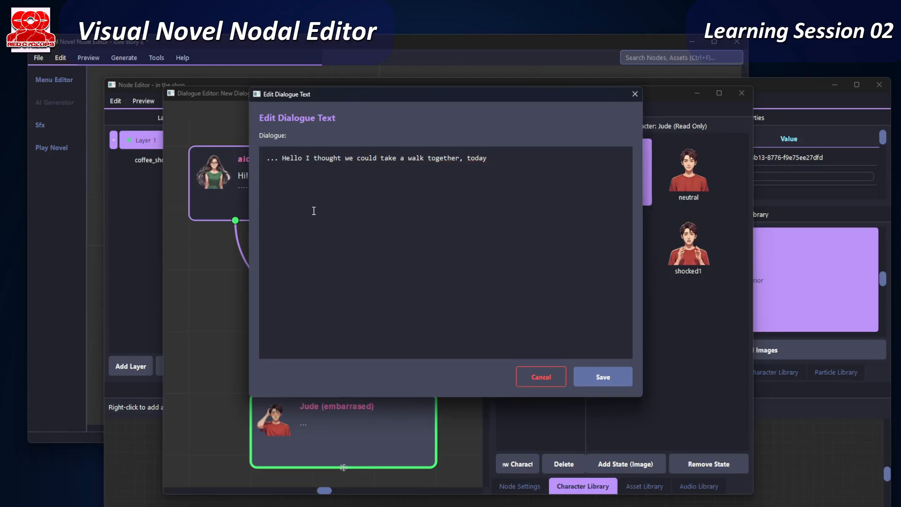
{"action": "type", "text": "?"}
{"action": "left_click", "coordinate": [625, 378]}
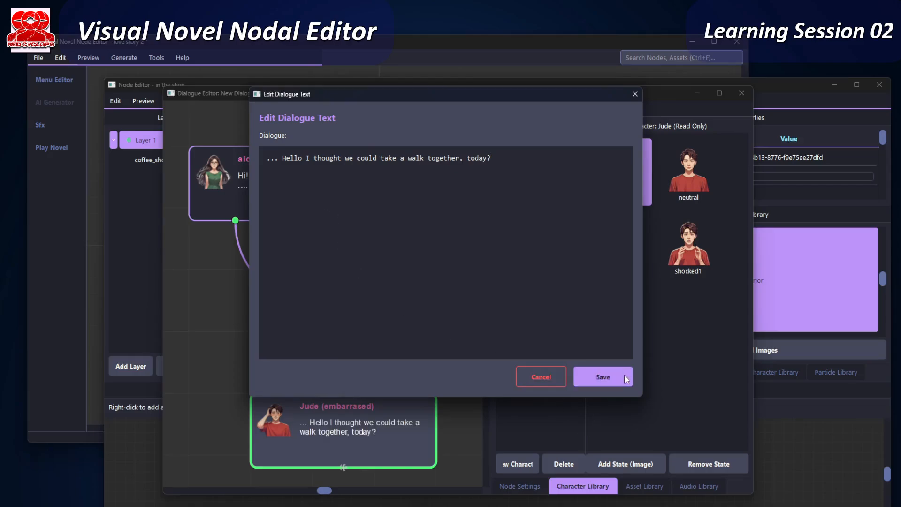
- Move the embarrased Jude node directly beneath Aida's greeting node
{"action": "left_click_drag", "start_coordinate": [364, 466], "coordinate": [312, 341]}
{"action": "left_click", "coordinate": [314, 187]}
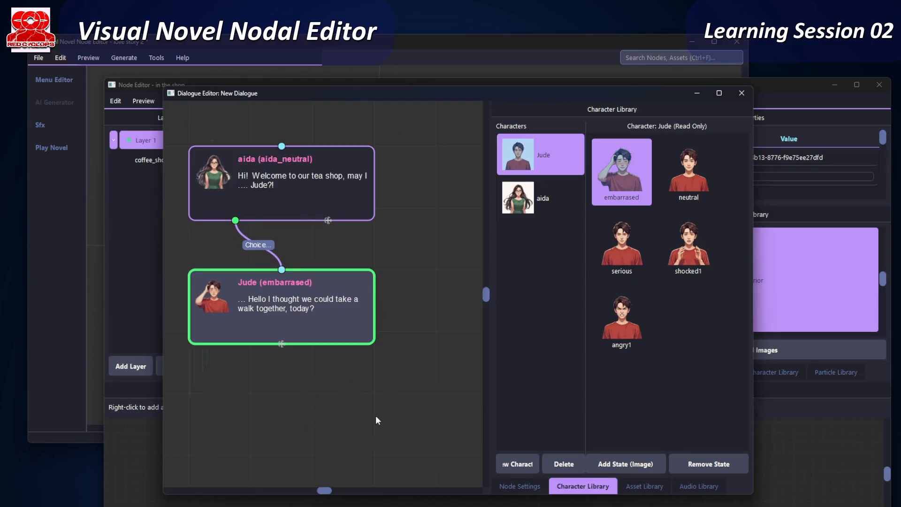
{"action": "middle_click_drag", "start_coordinate": [301, 407], "coordinate": [346, 410]}
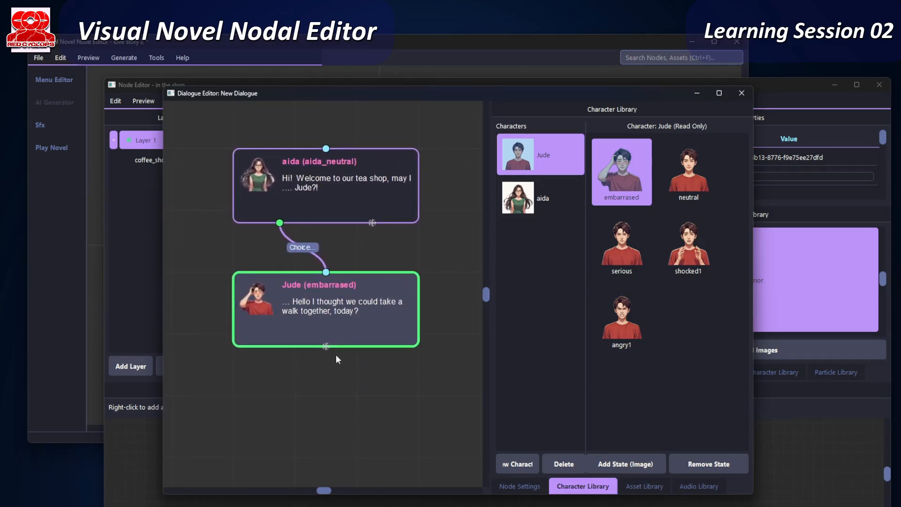
- Add an aida_embarassed1 dialogue node, link it from Jude's invitation and align it beneath that node
{"action": "left_click", "coordinate": [534, 196]}
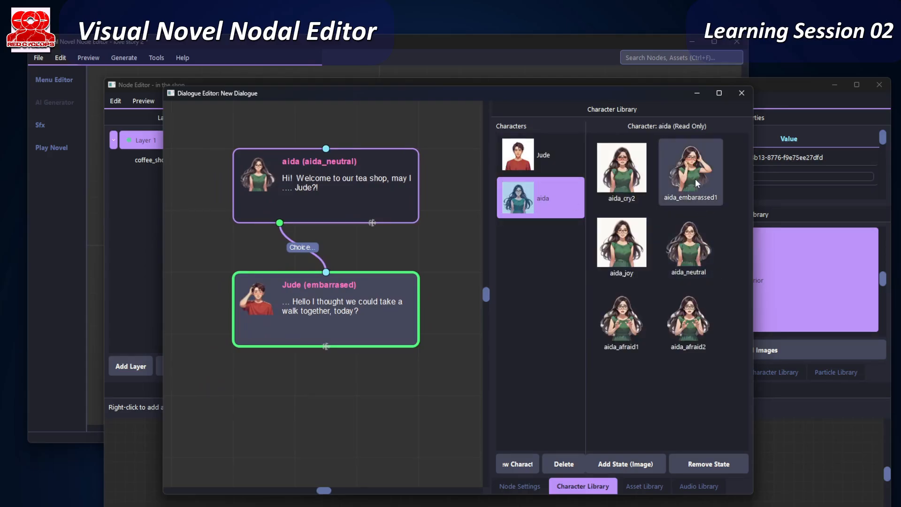
{"action": "left_click_drag", "start_coordinate": [696, 183], "coordinate": [323, 415]}
{"action": "left_click_drag", "start_coordinate": [281, 317], "coordinate": [365, 387]}
{"action": "left_click_drag", "start_coordinate": [384, 420], "coordinate": [300, 417]}
- Set the aida_embarassed1 node's dialogue to "... I don't known...if... it's ..!" and save it
{"action": "double_click", "coordinate": [261, 406]}
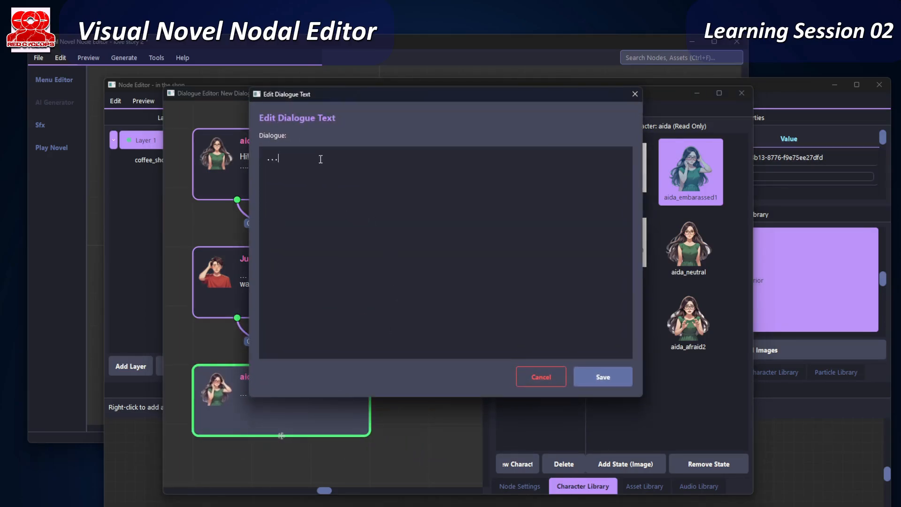
{"action": "type", "text": "I don't known...if... it's re"}
{"action": "key", "text": "BackSpace"}
{"action": "key", "text": "BackSpace"}
{"action": "type", "text": "..!"}
{"action": "left_click", "coordinate": [607, 380]}
- Add a serious and a neutral Jude dialogue node as two branches connected from Aida's embarrassed reply
{"action": "scroll", "coordinate": [406, 316], "scroll_direction": "down", "scroll_amount": 5}
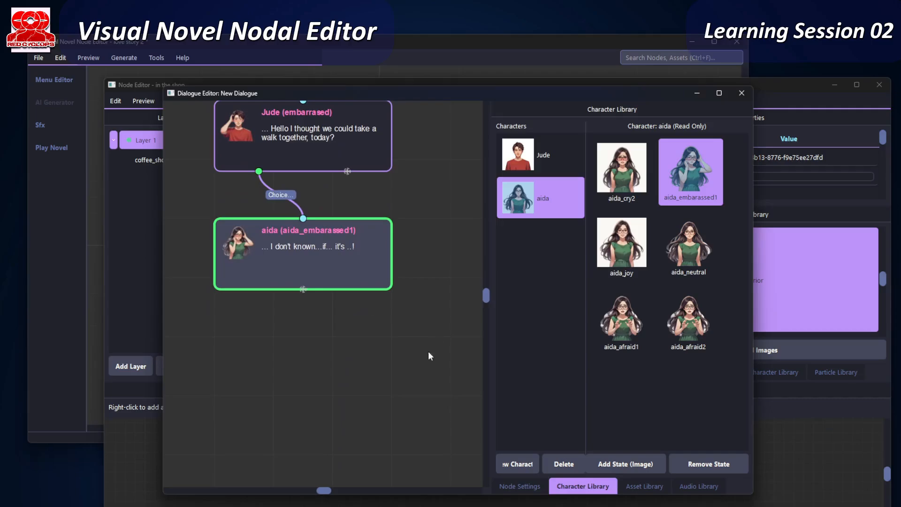
{"action": "left_click", "coordinate": [559, 161]}
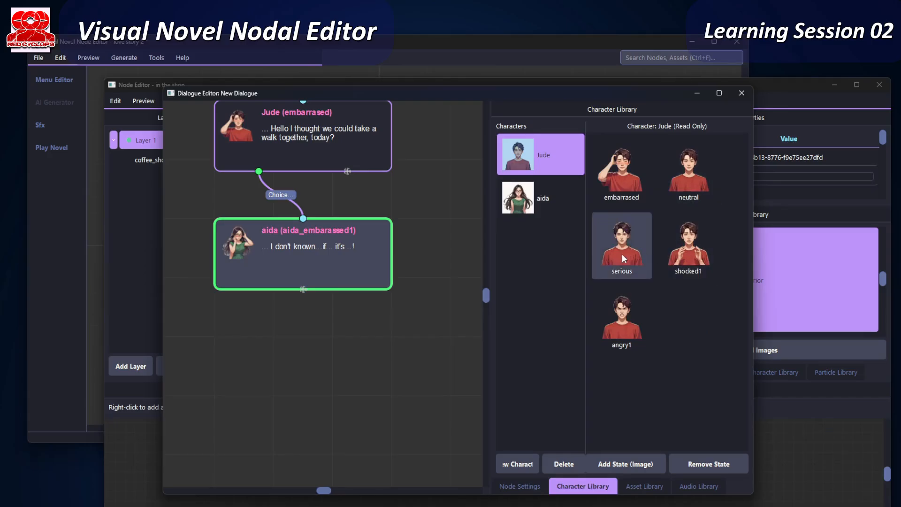
{"action": "left_click_drag", "start_coordinate": [634, 258], "coordinate": [236, 368]}
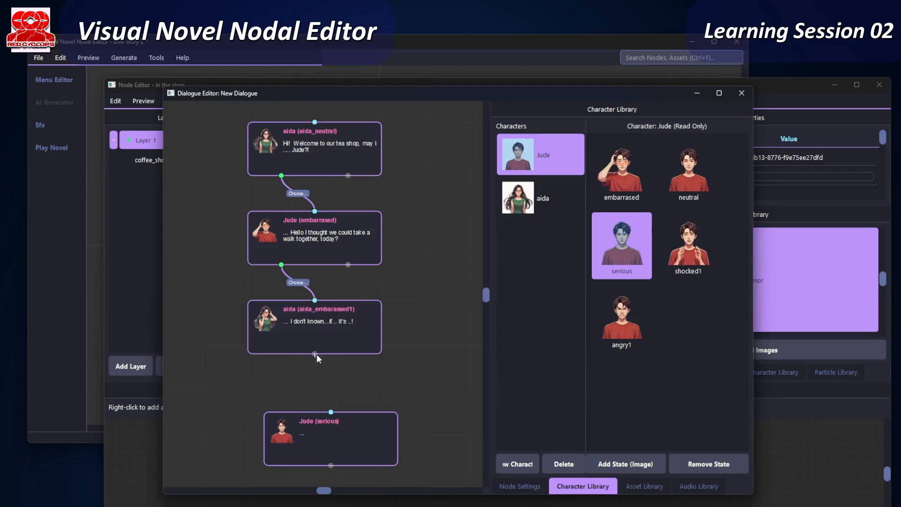
{"action": "left_click_drag", "start_coordinate": [314, 354], "coordinate": [290, 407]}
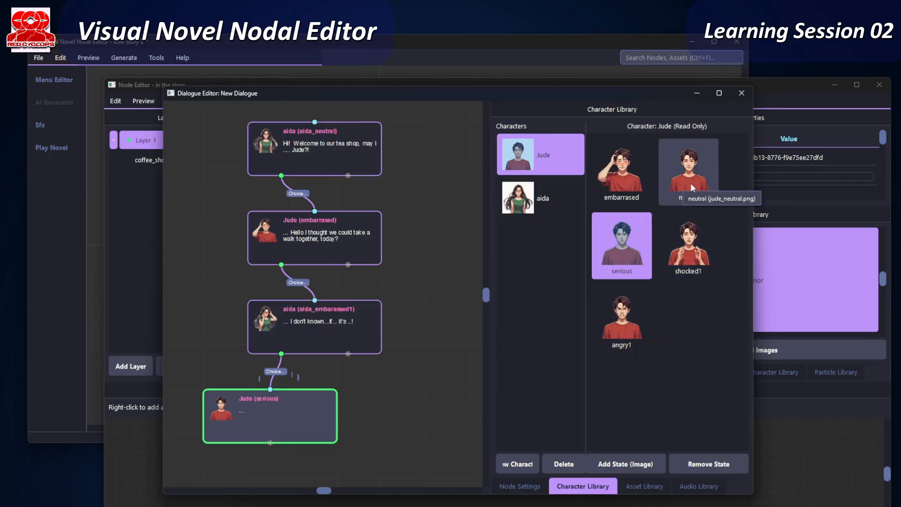
{"action": "left_click_drag", "start_coordinate": [690, 184], "coordinate": [386, 375]}
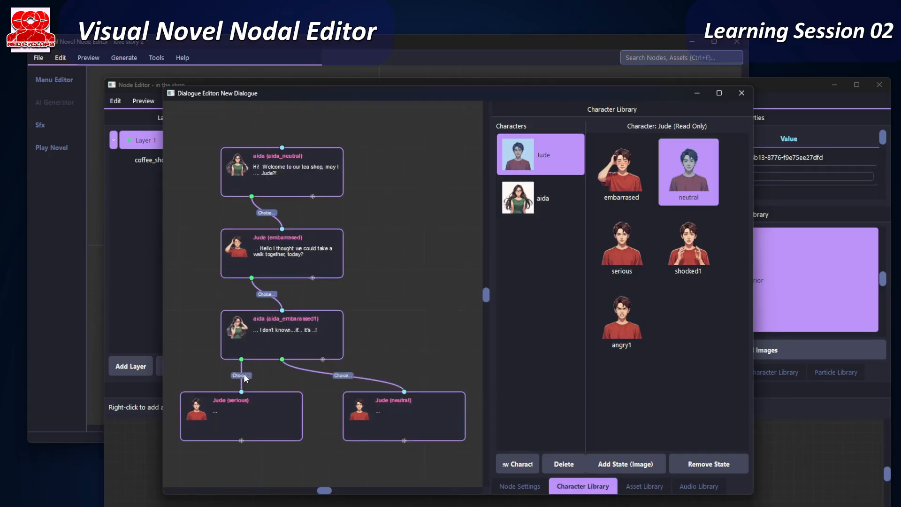
- Set the choice text on the link to the serious Jude node to "I really want to! I'm serious, we must talk."
{"action": "double_click", "coordinate": [241, 376]}
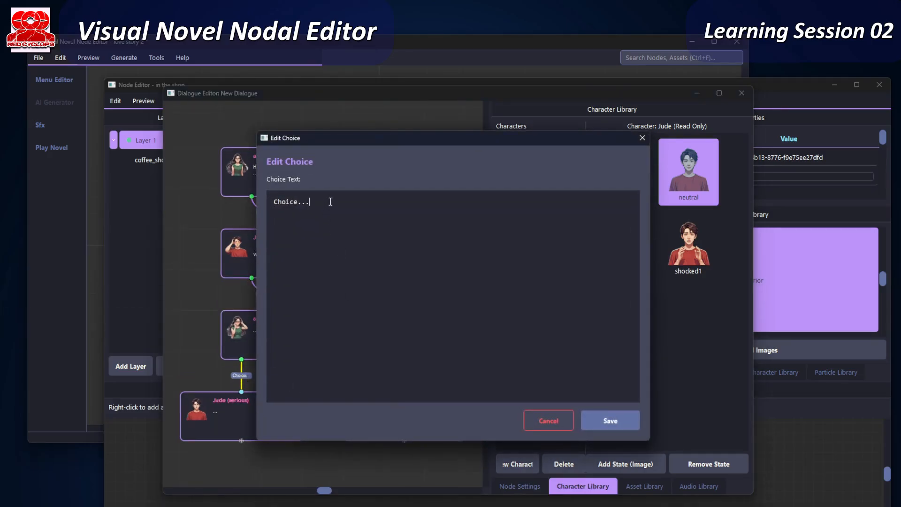
{"action": "left_click_drag", "start_coordinate": [327, 202], "coordinate": [174, 198]}
{"action": "type", "text": "I really want to! I'm serious, we must"}
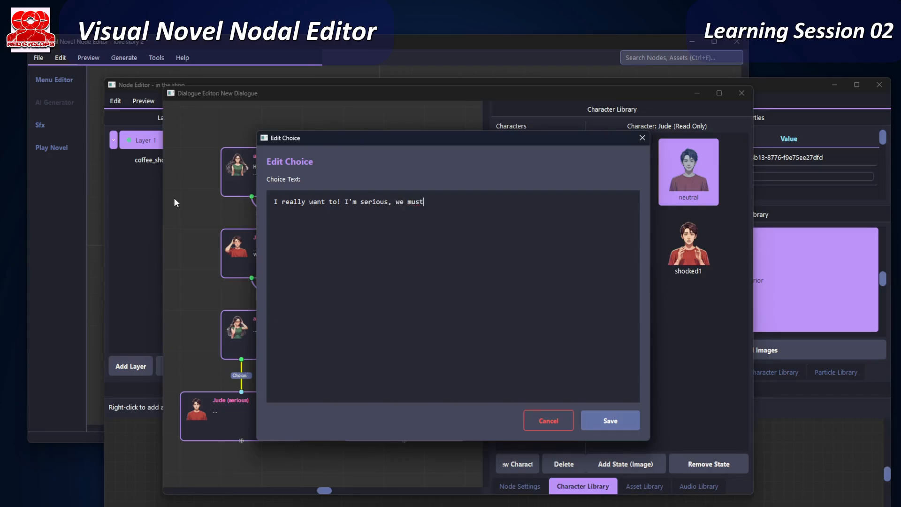
{"action": "type", "text": " talk."}
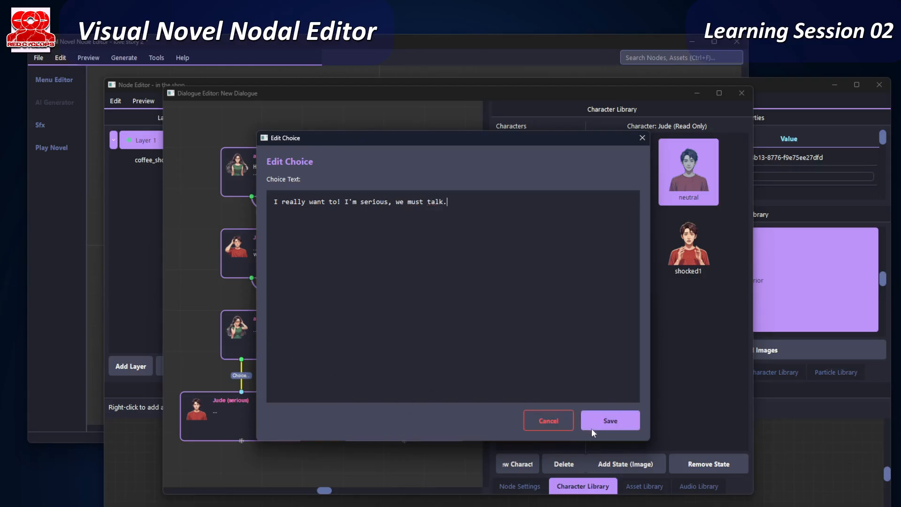
{"action": "left_click", "coordinate": [606, 421]}
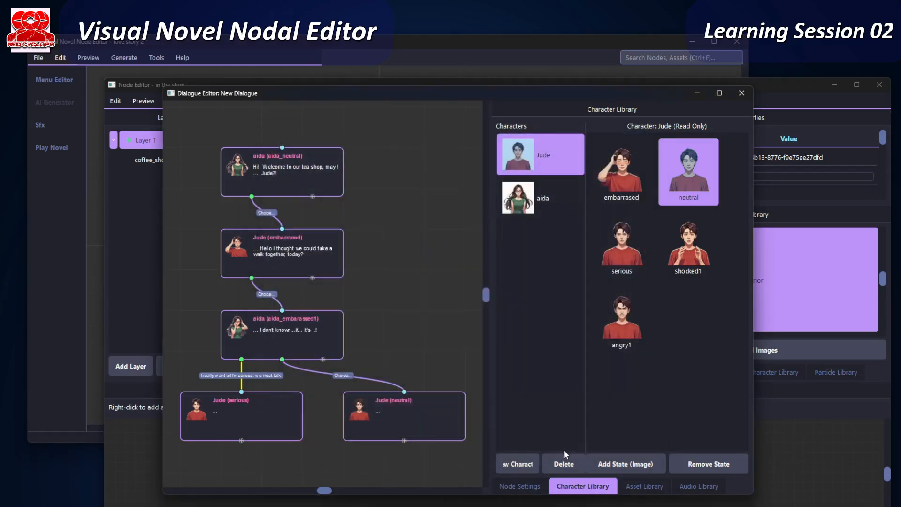
- Set the choice text on the link to the neutral Jude node to "It's ok, we'll see later then."
{"action": "left_click", "coordinate": [348, 374]}
{"action": "double_click", "coordinate": [341, 376]}
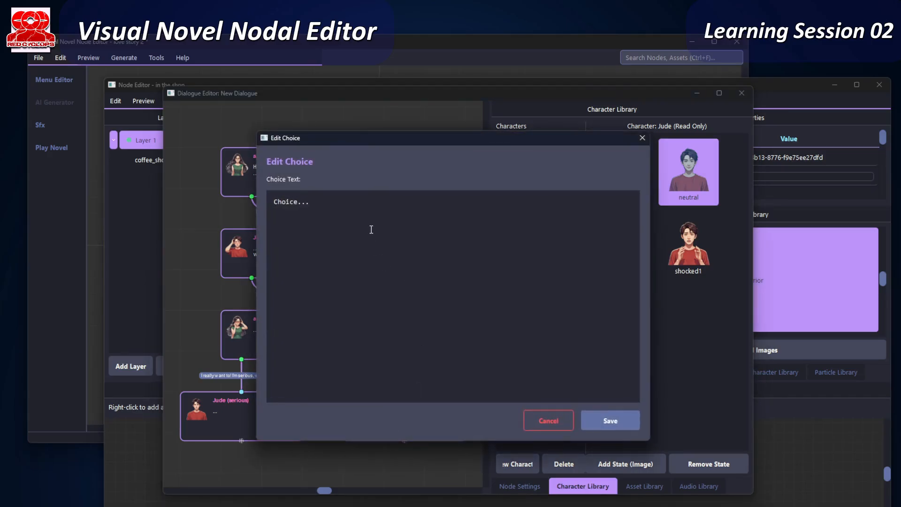
{"action": "left_click_drag", "start_coordinate": [343, 205], "coordinate": [258, 200]}
{"action": "type", "text": "It's ok, wel"}
{"action": "key", "text": "BackSpace"}
{"action": "key", "text": "BackSpace"}
{"action": "type", "text": "e'll see later then."}
{"action": "left_click", "coordinate": [615, 420]}
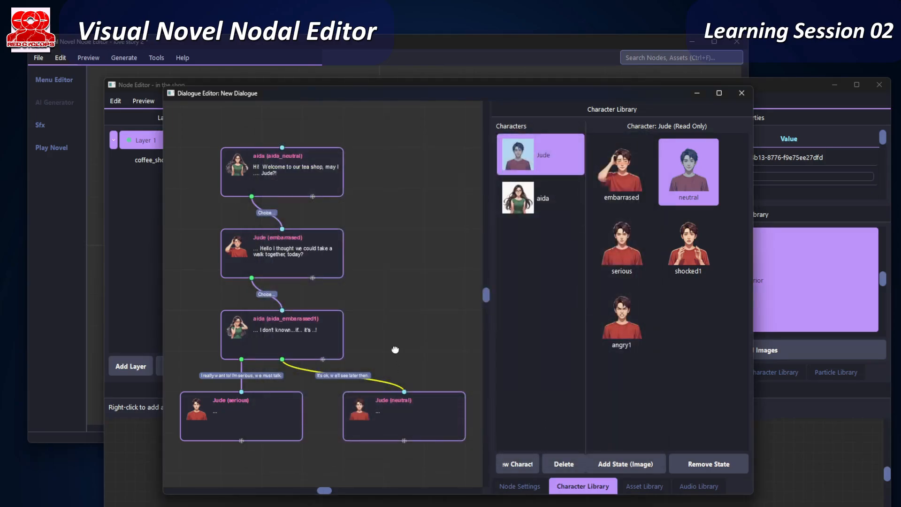
- Reposition the story exit node below the branches and add a connected aida_embarassed1 node beneath the serious Jude node
{"action": "middle_click_drag", "start_coordinate": [396, 348], "coordinate": [396, 207]}
{"action": "left_click_drag", "start_coordinate": [189, 400], "coordinate": [299, 437]}
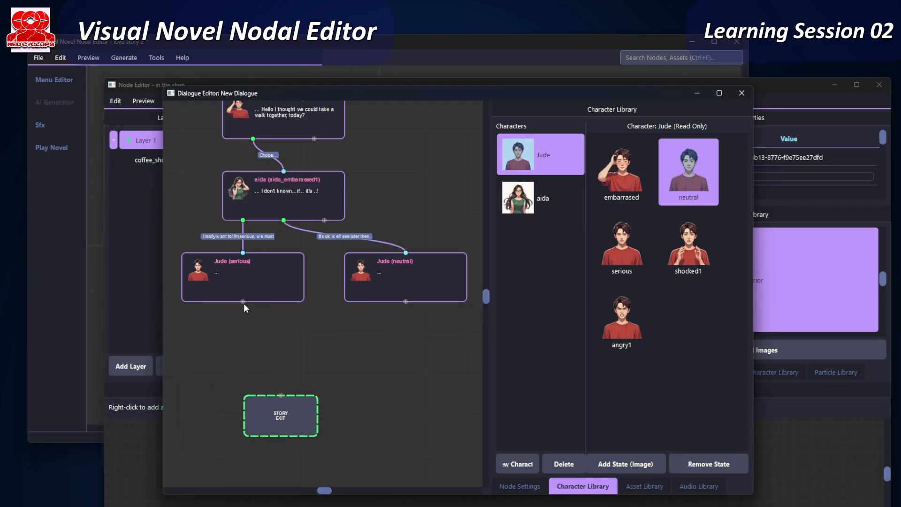
{"action": "left_click", "coordinate": [536, 196]}
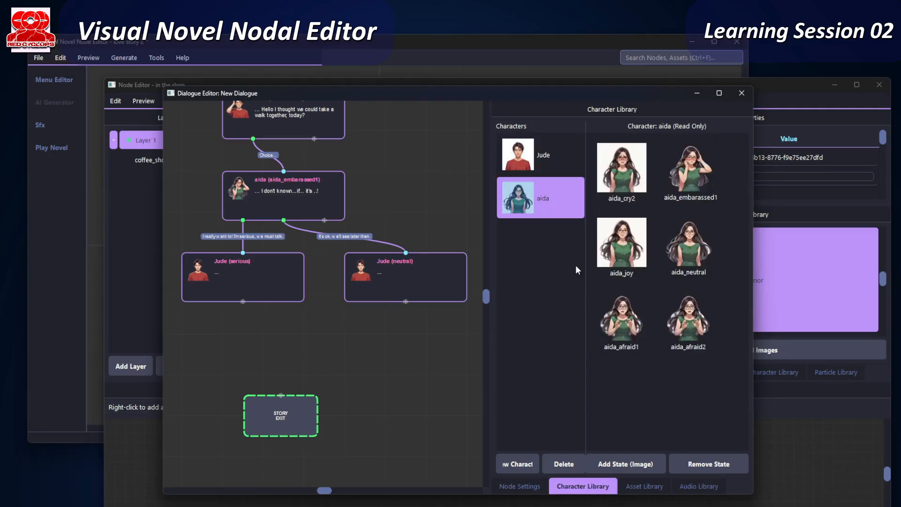
{"action": "left_click_drag", "start_coordinate": [698, 184], "coordinate": [324, 337]}
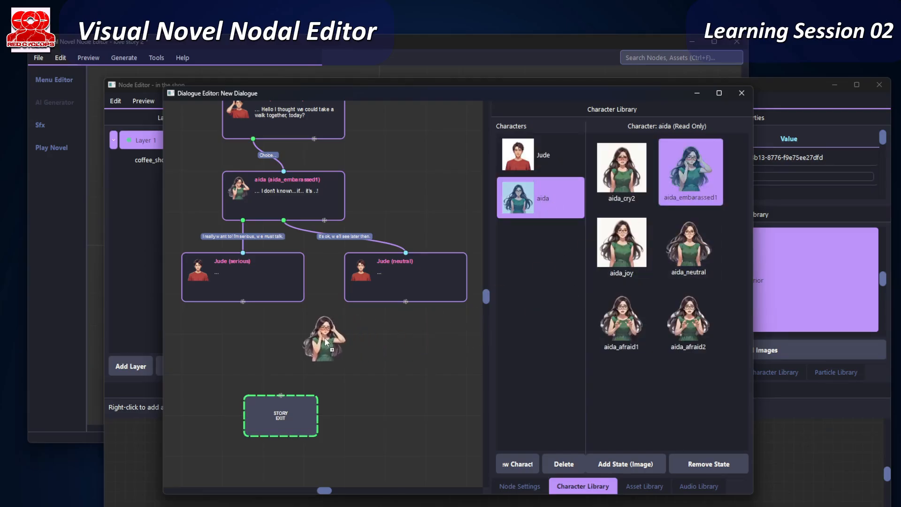
{"action": "left_click_drag", "start_coordinate": [250, 347], "coordinate": [249, 347]}
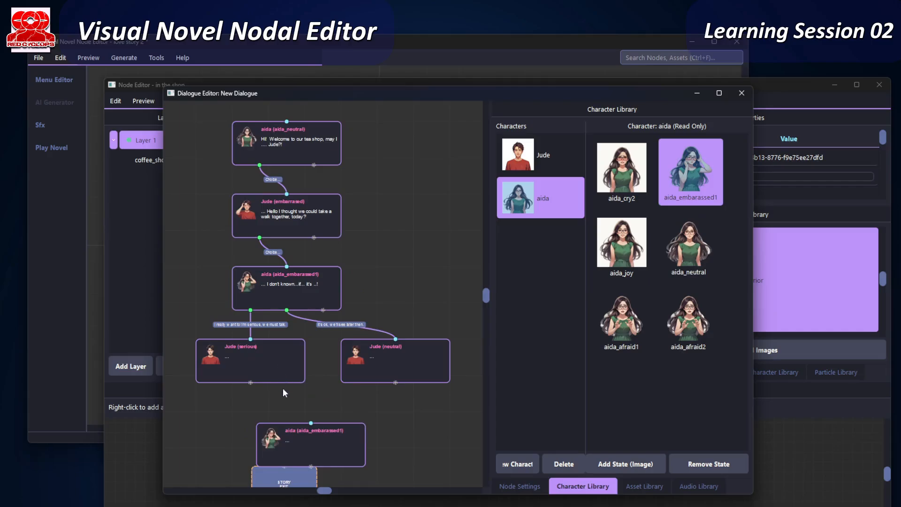
{"action": "left_click_drag", "start_coordinate": [318, 437], "coordinate": [248, 412]}
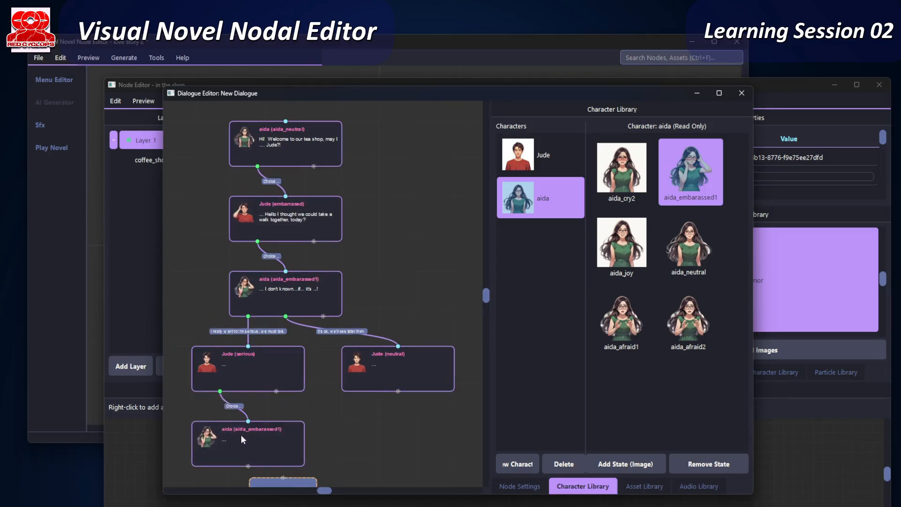
- Replace the serious Jude node's dialogue with "I really need to talk to you, I'm serious." and save it
{"action": "double_click", "coordinate": [237, 366]}
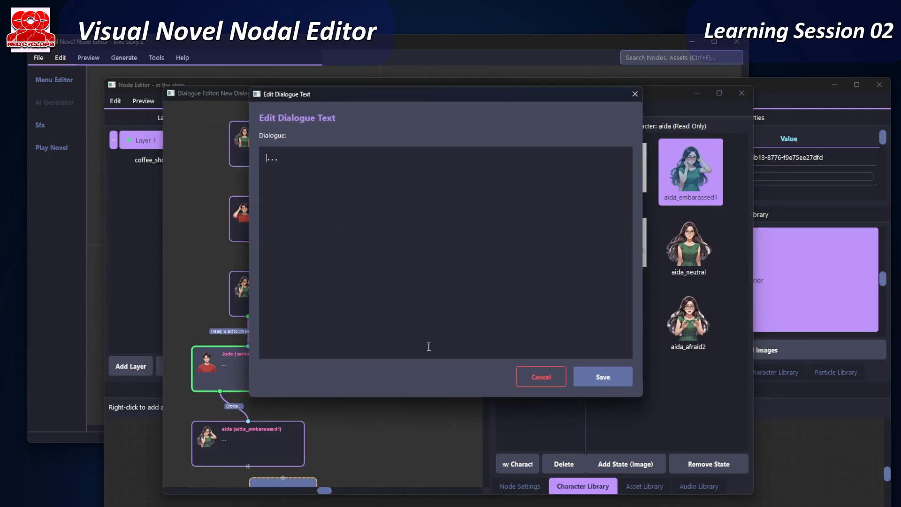
{"action": "key", "text": "ctrl+a"}
{"action": "type", "text": "I really need to talk to  you, I'm serious"}
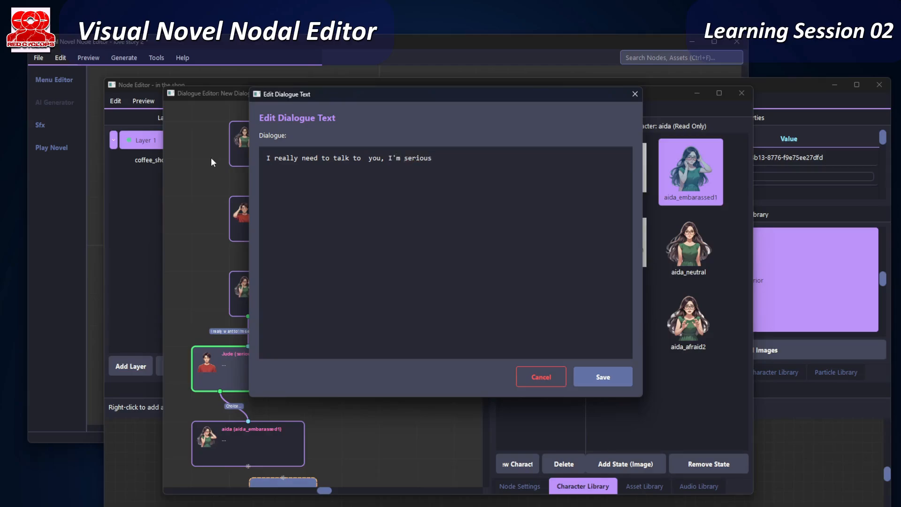
{"action": "type", "text": "."}
{"action": "left_click", "coordinate": [602, 376]}
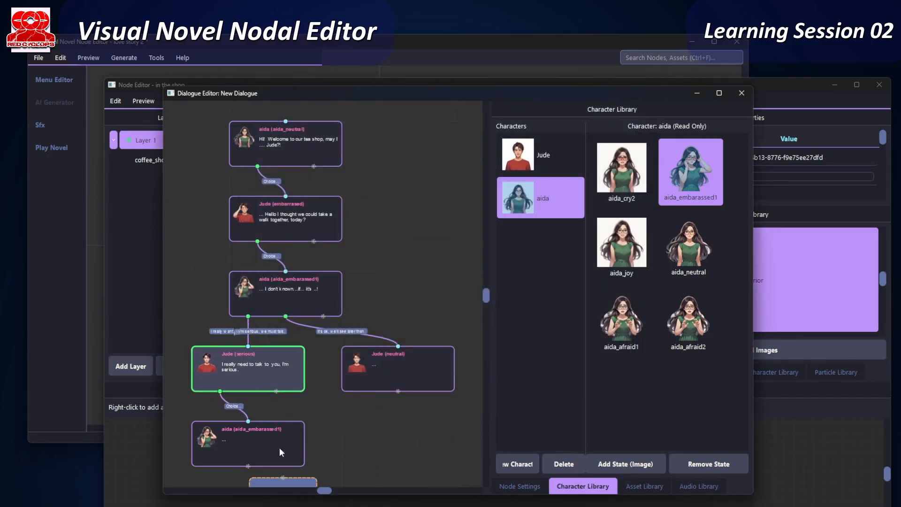
- Add an aida_neutral dialogue node beneath the neutral Jude node and connect the two
{"action": "left_click", "coordinate": [260, 437]}
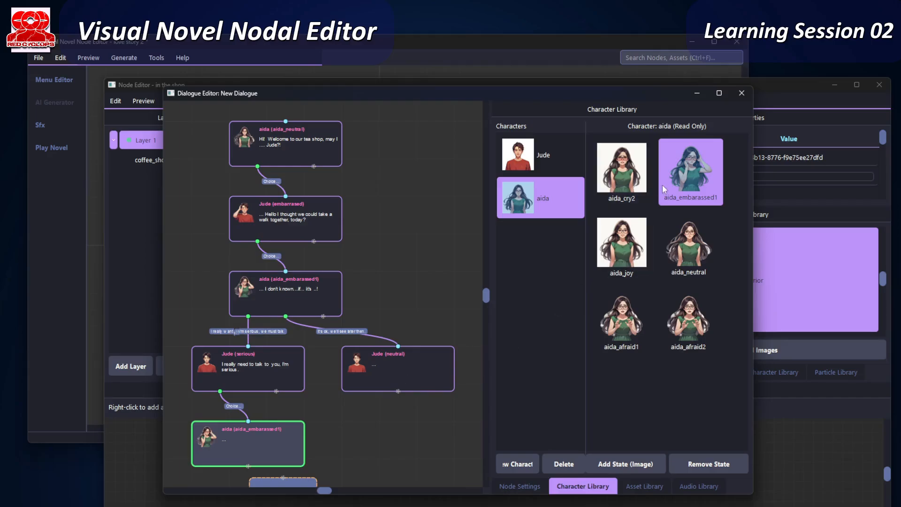
{"action": "left_click_drag", "start_coordinate": [686, 260], "coordinate": [398, 412]}
{"action": "scroll", "coordinate": [389, 399], "scroll_direction": "down", "scroll_amount": 1}
{"action": "left_click_drag", "start_coordinate": [368, 380], "coordinate": [412, 421]}
- Set the aida_neutral reply's dialogue to "... ok see you soon, have a nice day." and save it
{"action": "double_click", "coordinate": [413, 430]}
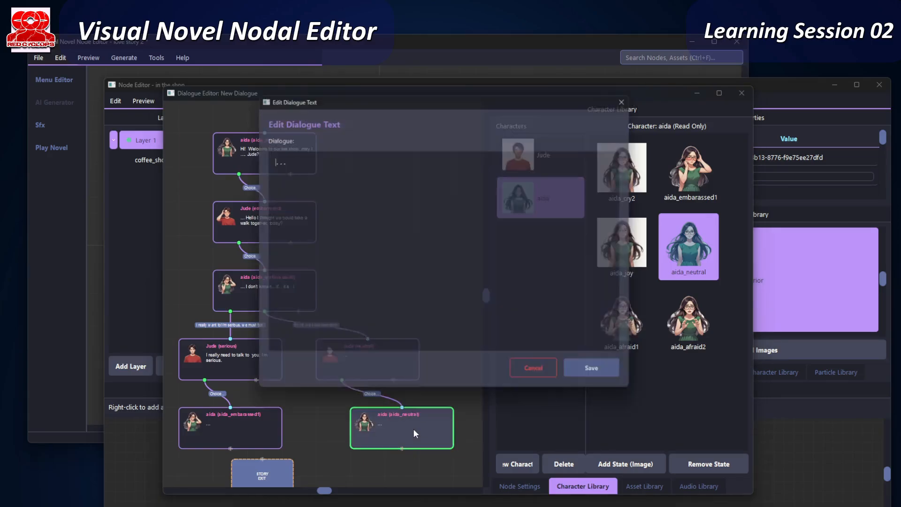
{"action": "key", "text": "ctrl+a"}
{"action": "left_click", "coordinate": [301, 159]}
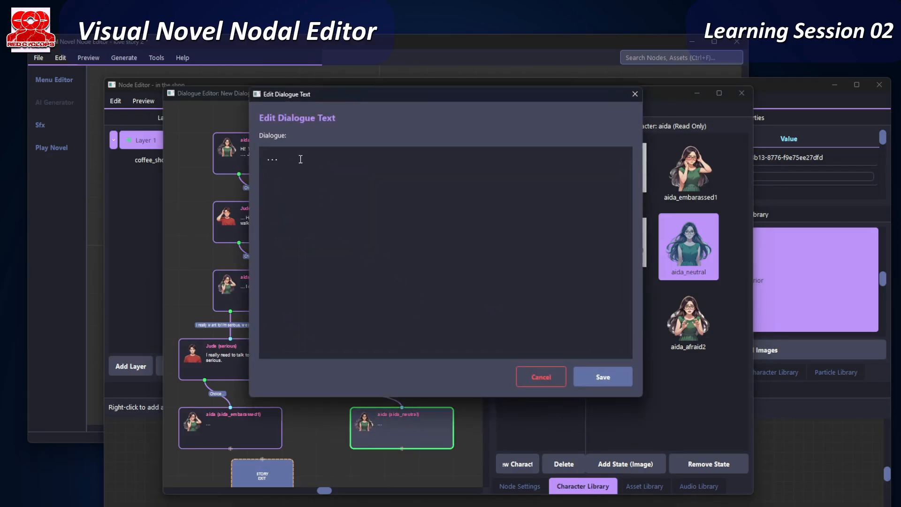
{"action": "type", "text": "ok see you soon, have a nice day."}
{"action": "left_click", "coordinate": [603, 378]}
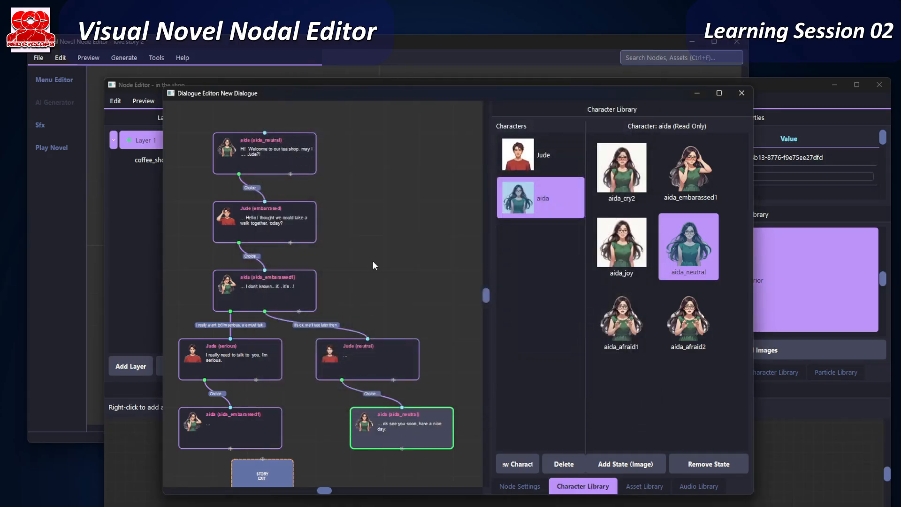
- Move the story exit node lower, centred beneath the branches, and connect both final aida replies to it
{"action": "scroll", "coordinate": [374, 265], "scroll_direction": "down", "scroll_amount": 5}
{"action": "left_click_drag", "start_coordinate": [353, 261], "coordinate": [316, 323]}
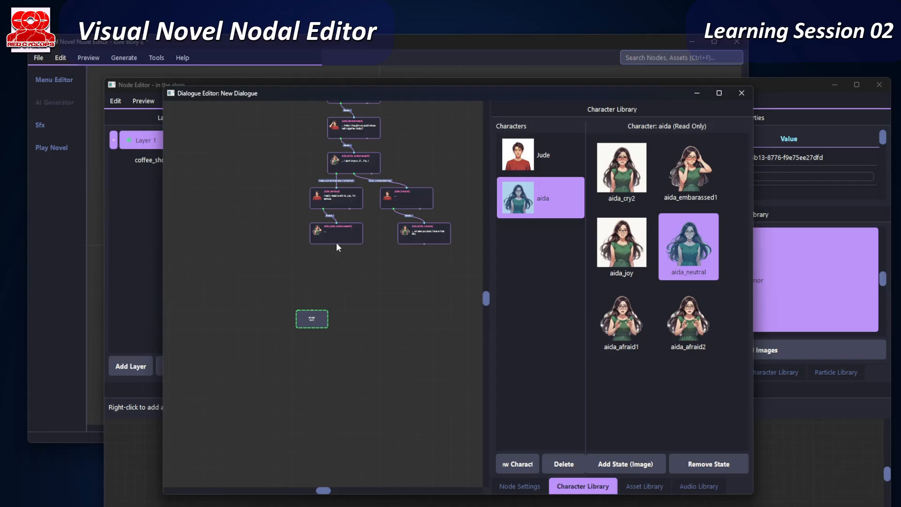
{"action": "left_click_drag", "start_coordinate": [342, 275], "coordinate": [311, 314]}
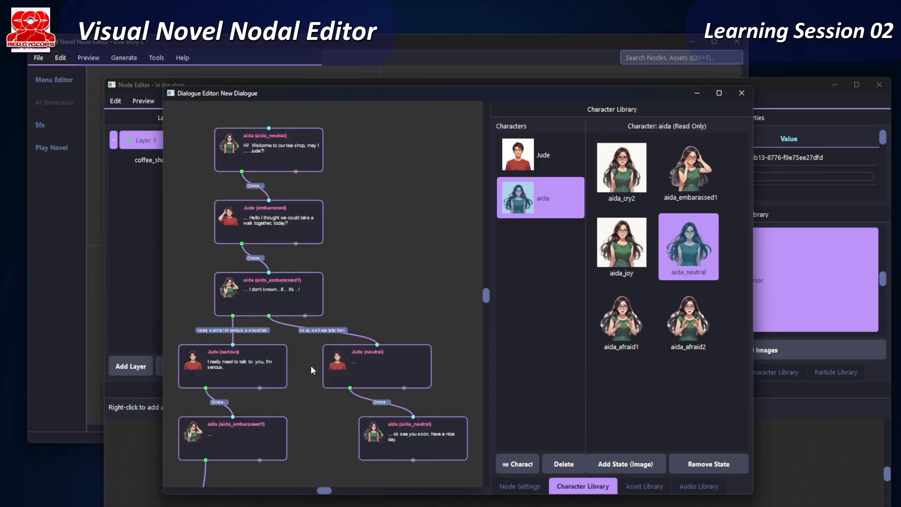
{"action": "scroll", "coordinate": [311, 366], "scroll_direction": "down", "scroll_amount": 3}
{"action": "middle_click_drag", "start_coordinate": [309, 377], "coordinate": [342, 265]}
{"action": "left_click_drag", "start_coordinate": [266, 415], "coordinate": [321, 410]}
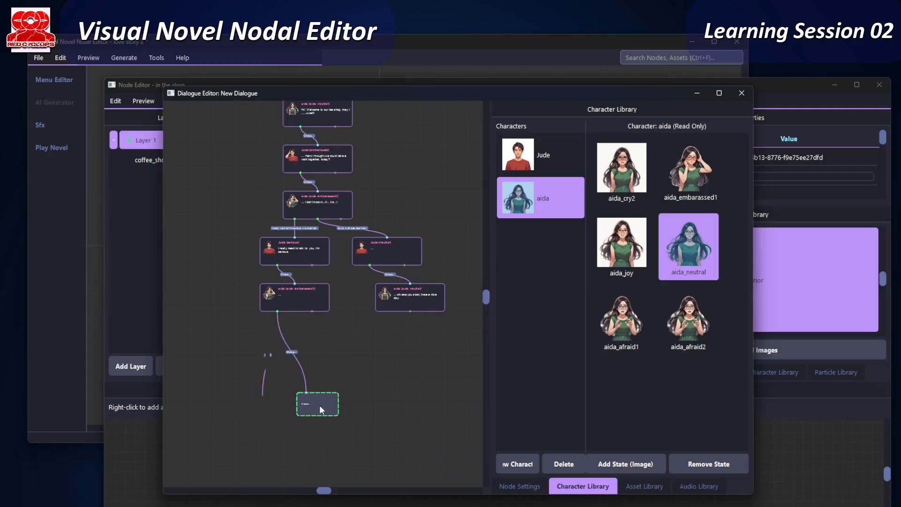
{"action": "left_click_drag", "start_coordinate": [392, 310], "coordinate": [323, 398]}
- Set the final aida_embarassed1 reply's dialogue to "... ok let's go..." and save it
{"action": "scroll", "coordinate": [303, 438], "scroll_direction": "up", "scroll_amount": 3}
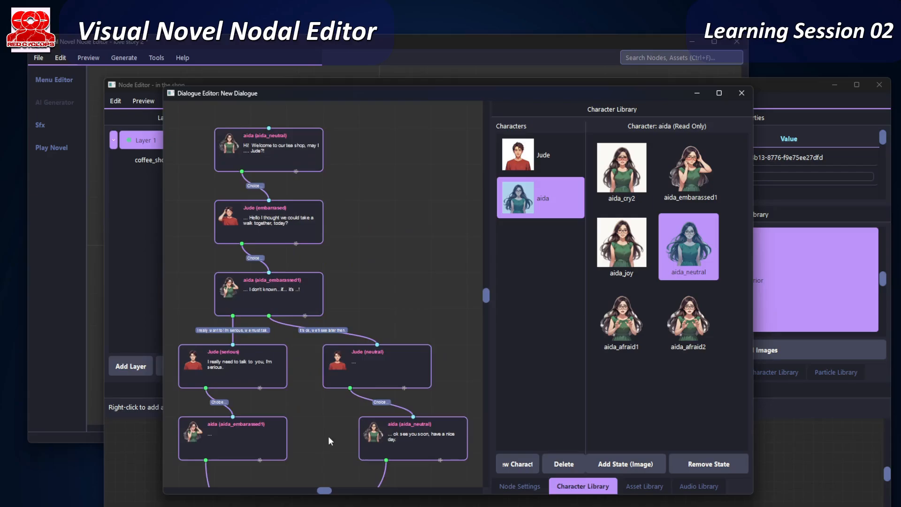
{"action": "middle_click_drag", "start_coordinate": [329, 437], "coordinate": [329, 284]}
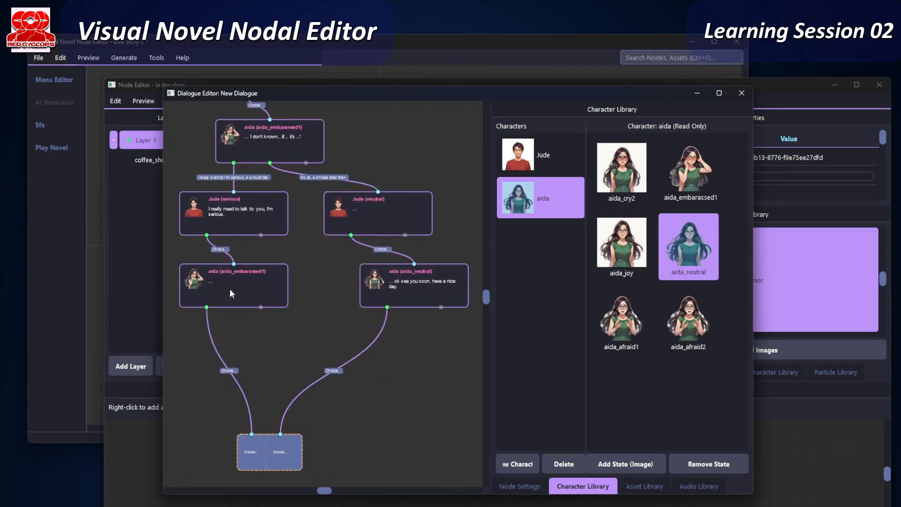
{"action": "left_click", "coordinate": [242, 287]}
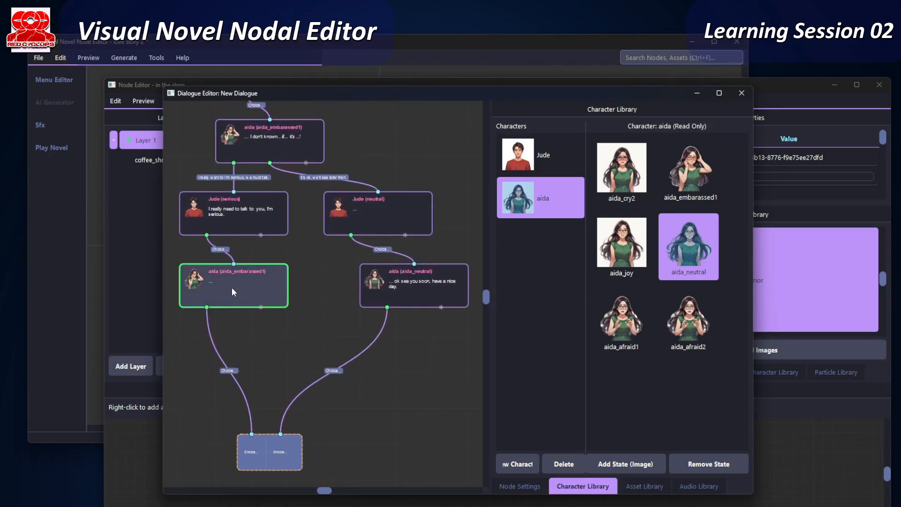
{"action": "double_click", "coordinate": [235, 285]}
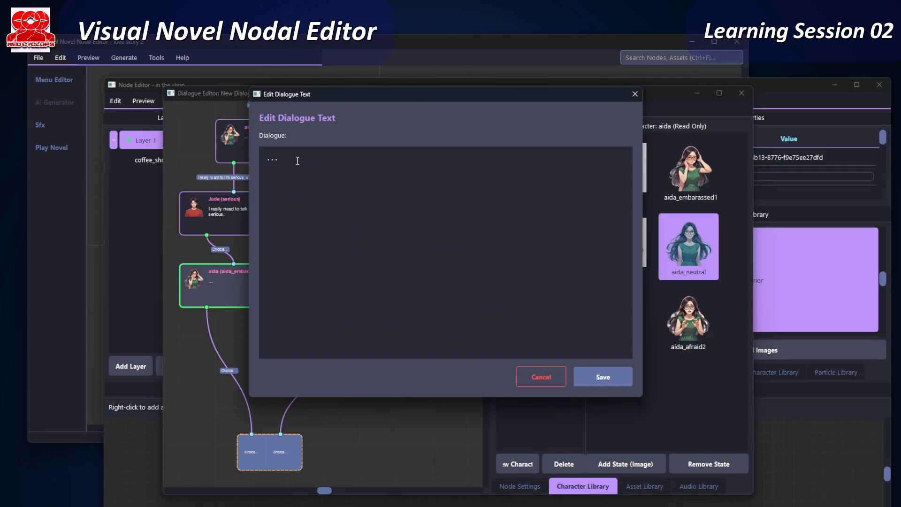
{"action": "type", "text": "ok lets"}
{"action": "key", "text": "Left"}
{"action": "type", "text": "'"}
{"action": "key", "text": "End"}
{"action": "type", "text": "go..."}
{"action": "left_click", "coordinate": [604, 384]}
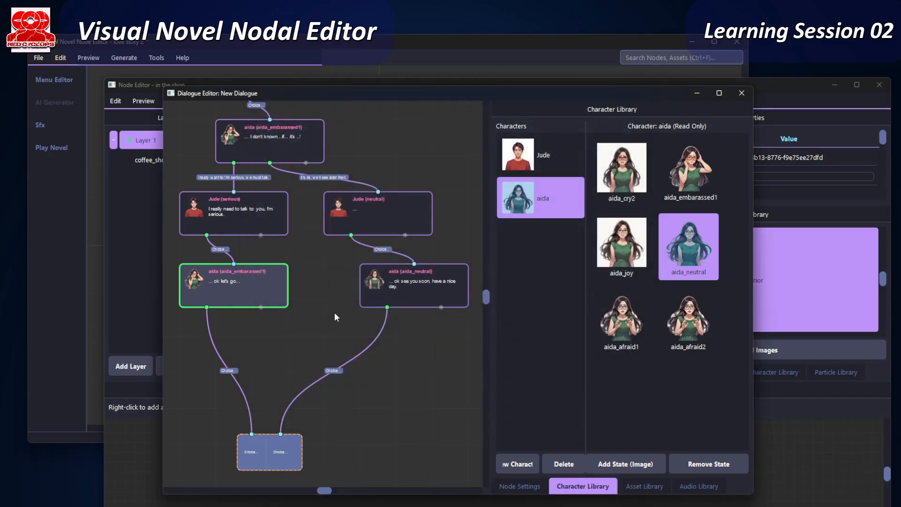
- Close the dialogue editor and save the novel project from the main story graph
{"action": "left_click_drag", "start_coordinate": [336, 311], "coordinate": [338, 270]}
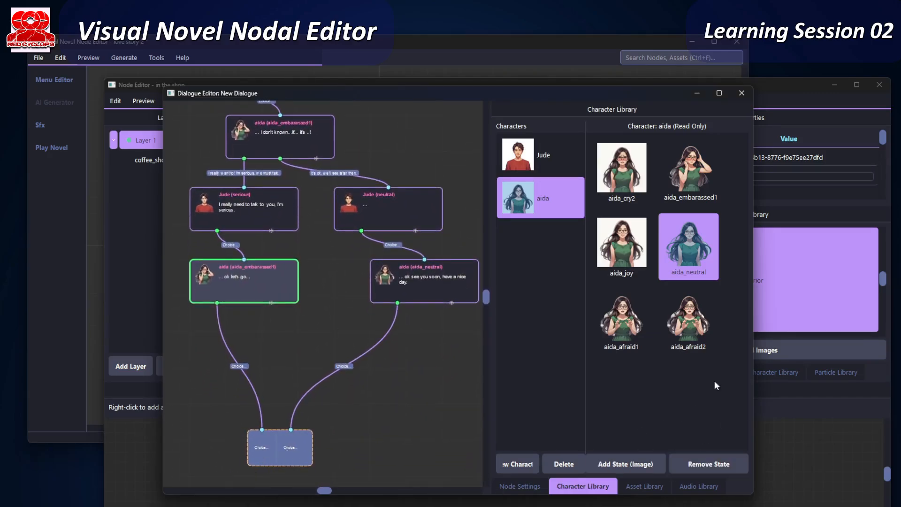
{"action": "left_click", "coordinate": [741, 93]}
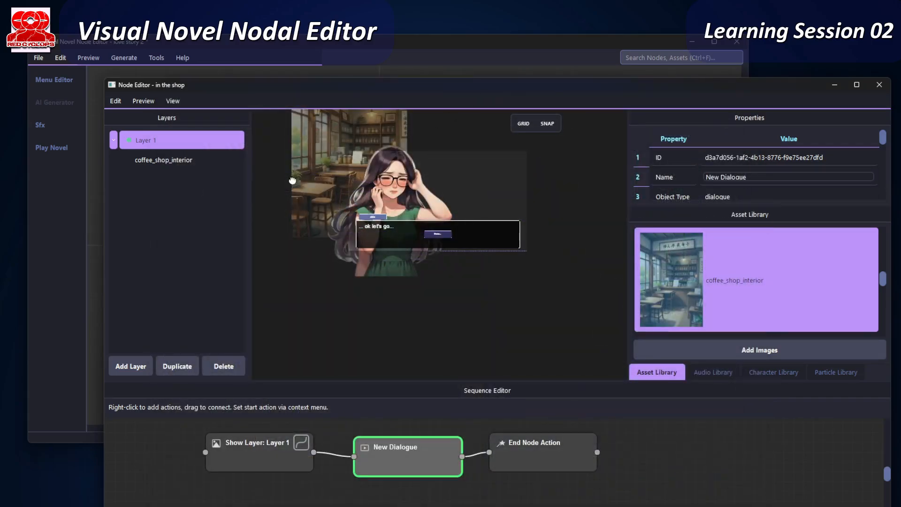
{"action": "left_click", "coordinate": [39, 58]}
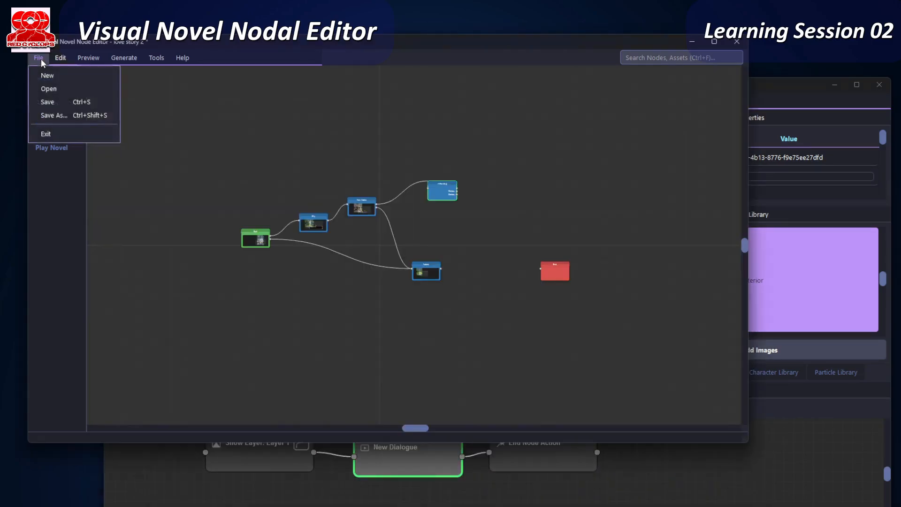
{"action": "left_click", "coordinate": [48, 102]}
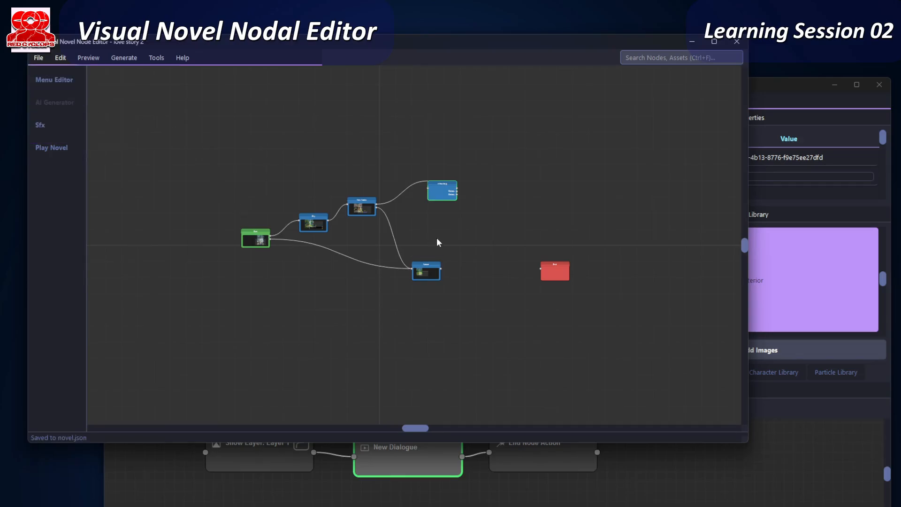
- Move the "in the shop" node down so it sits directly above the Nature node in the story graph
{"action": "left_click_drag", "start_coordinate": [444, 193], "coordinate": [436, 215]}
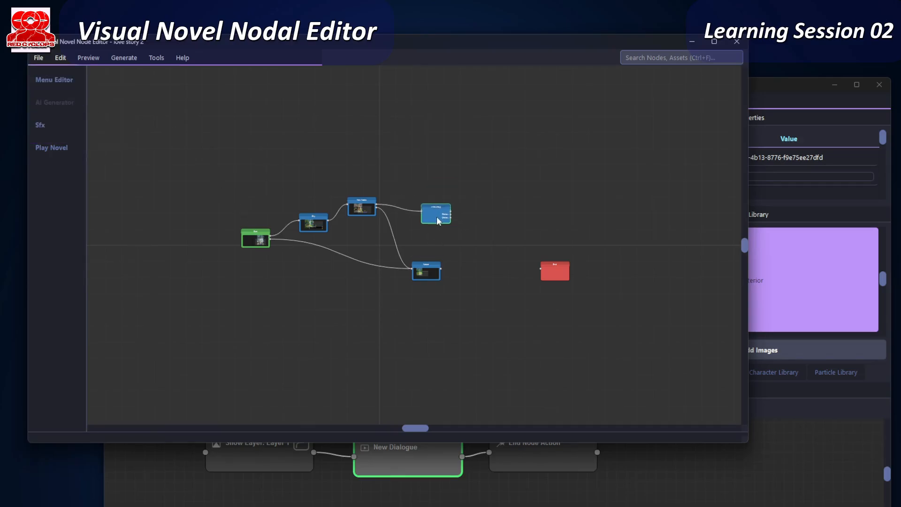
{"action": "scroll", "coordinate": [438, 221], "scroll_direction": "up", "scroll_amount": 5}
{"action": "scroll", "coordinate": [440, 227], "scroll_direction": "up", "scroll_amount": 3}
{"action": "scroll", "coordinate": [453, 225], "scroll_direction": "down", "scroll_amount": 3}
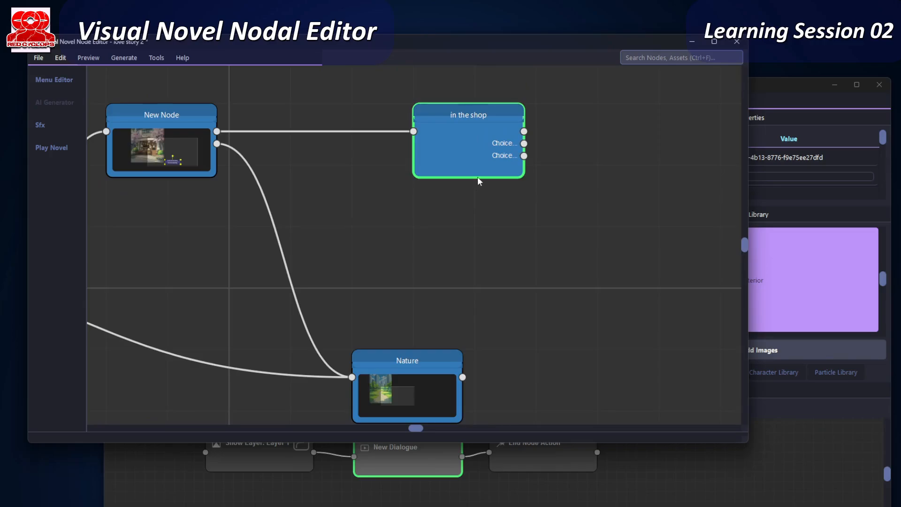
{"action": "left_click_drag", "start_coordinate": [456, 179], "coordinate": [392, 212]}
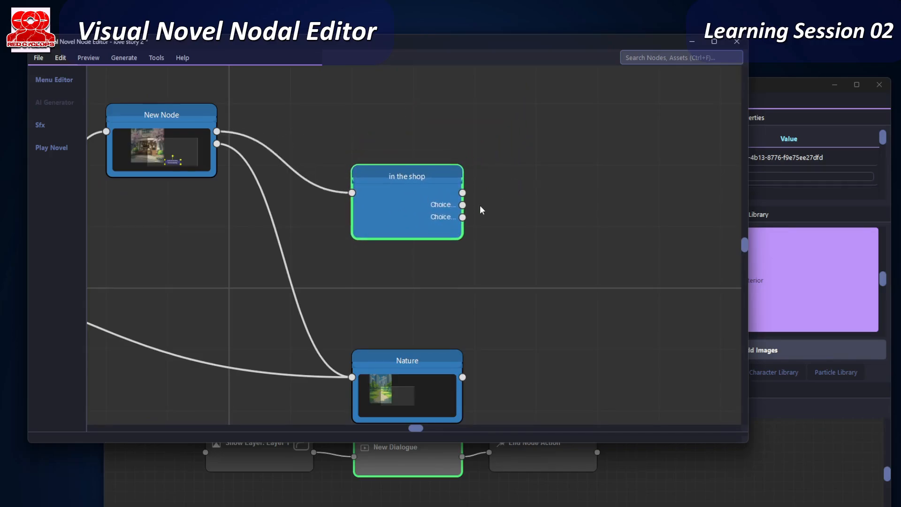
- Create a new story node to the right of "in the shop" and place it slightly higher than that node
{"action": "scroll", "coordinate": [423, 249], "scroll_direction": "down", "scroll_amount": 4}
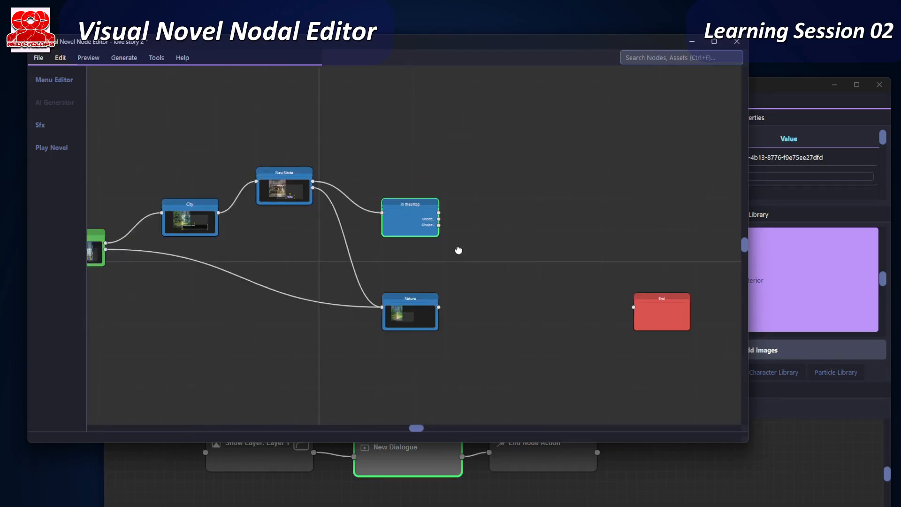
{"action": "middle_click_drag", "start_coordinate": [458, 251], "coordinate": [464, 209]}
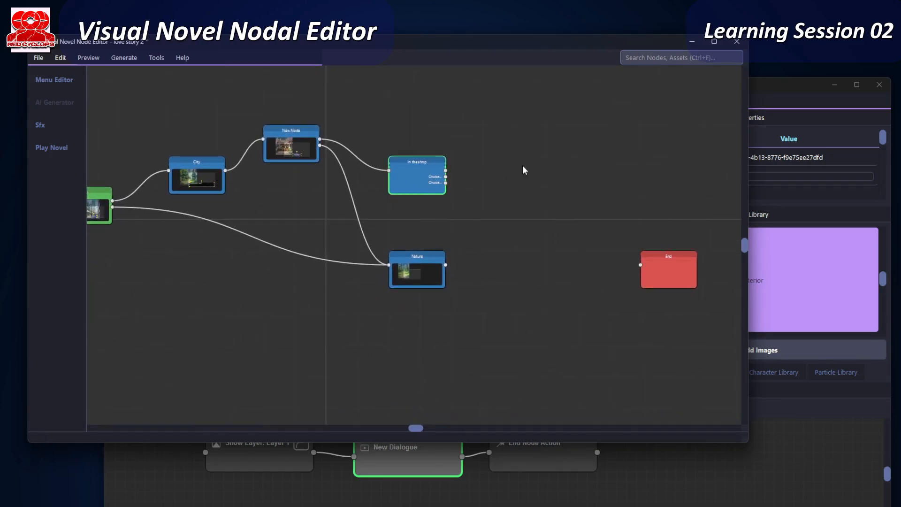
{"action": "right_click", "coordinate": [535, 160]}
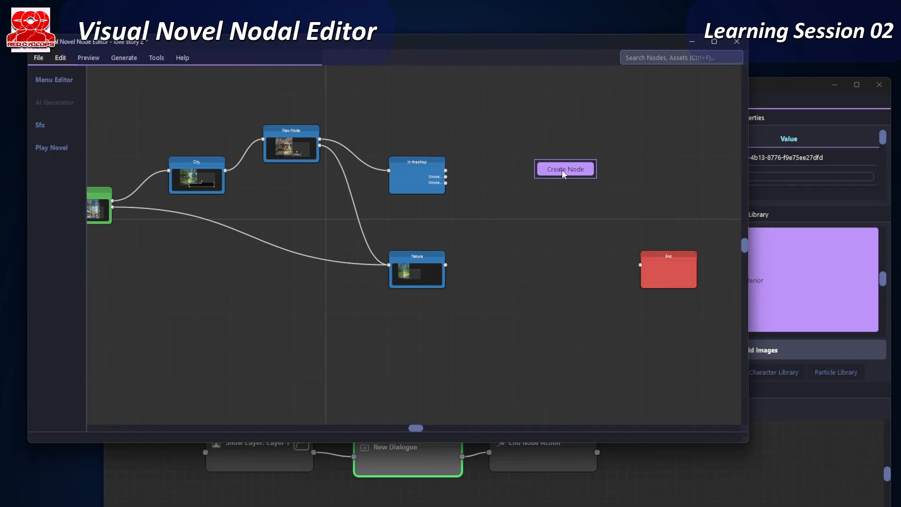
{"action": "left_click", "coordinate": [563, 171]}
{"action": "left_click_drag", "start_coordinate": [566, 187], "coordinate": [547, 152]}
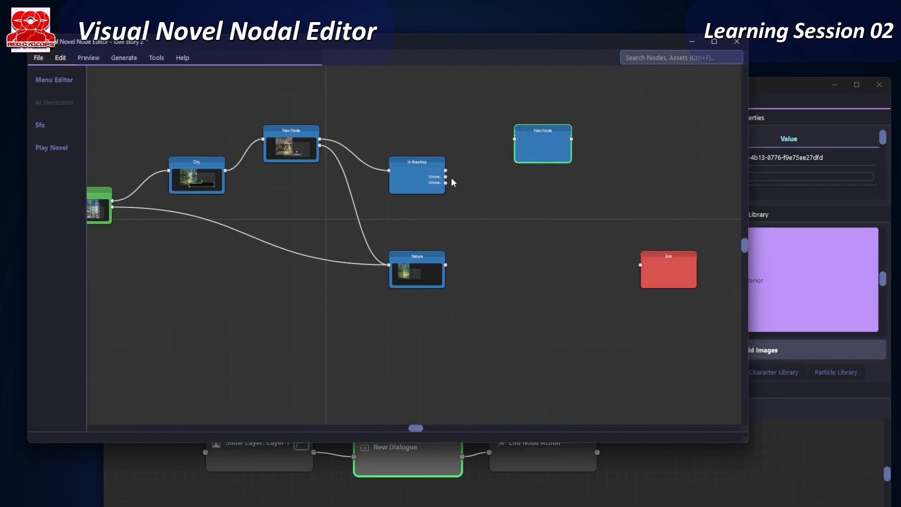
- Open the "in the shop" node and inspect its layer, dialogue and end actions, leaving the dialogue text as it is
{"action": "double_click", "coordinate": [403, 179]}
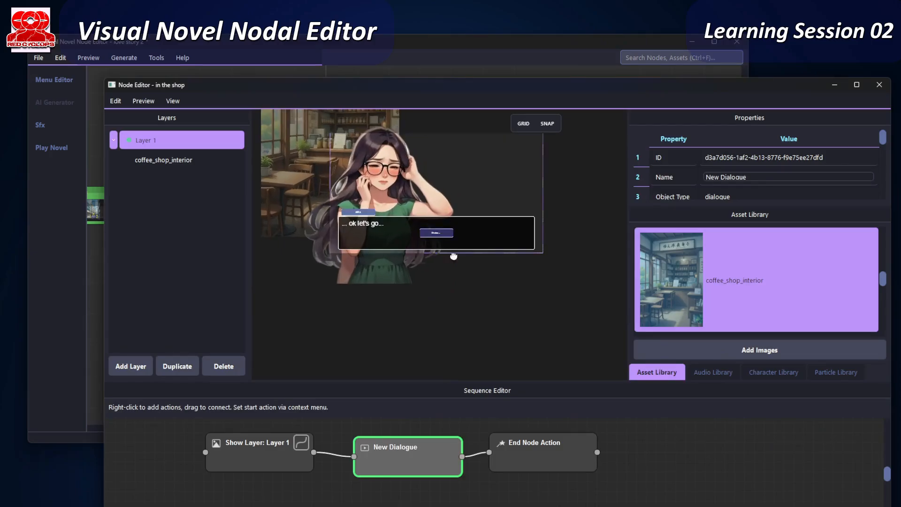
{"action": "left_click", "coordinate": [264, 464]}
{"action": "left_click", "coordinate": [430, 459]}
{"action": "left_click", "coordinate": [559, 458]}
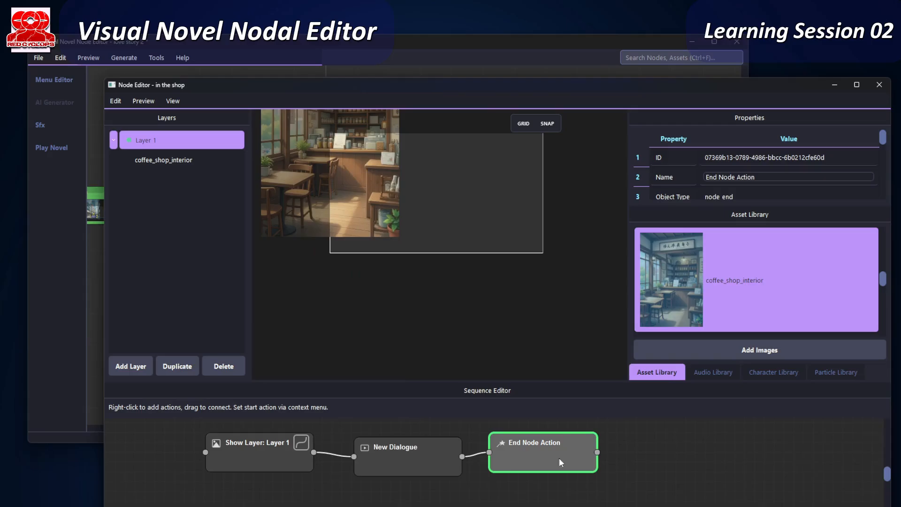
{"action": "left_click", "coordinate": [409, 464]}
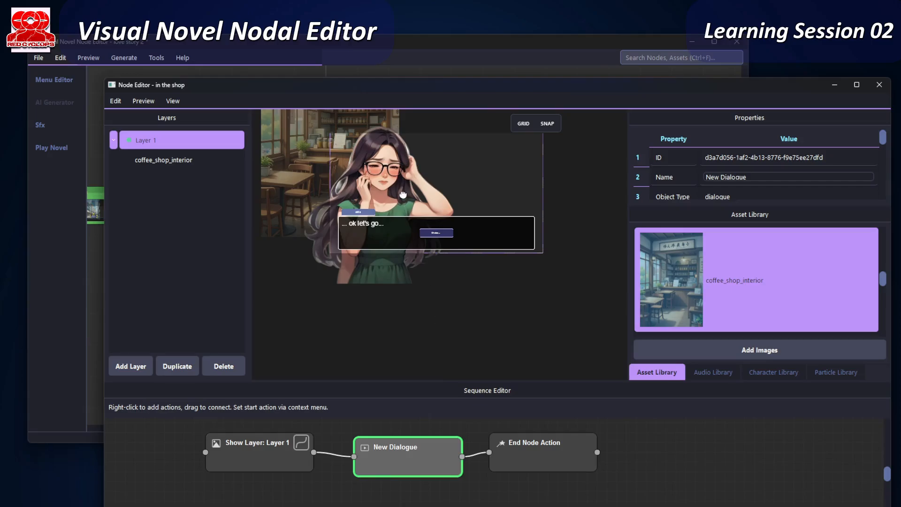
{"action": "double_click", "coordinate": [402, 194]}
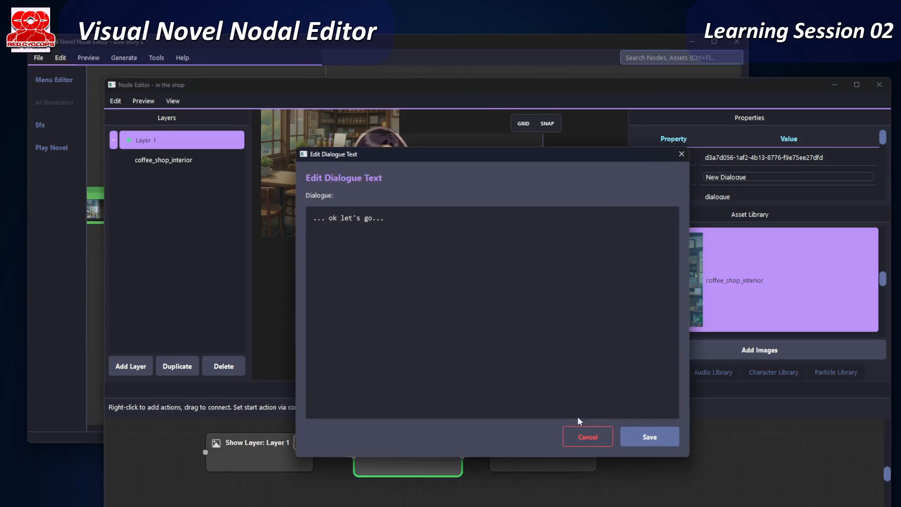
{"action": "left_click", "coordinate": [596, 440]}
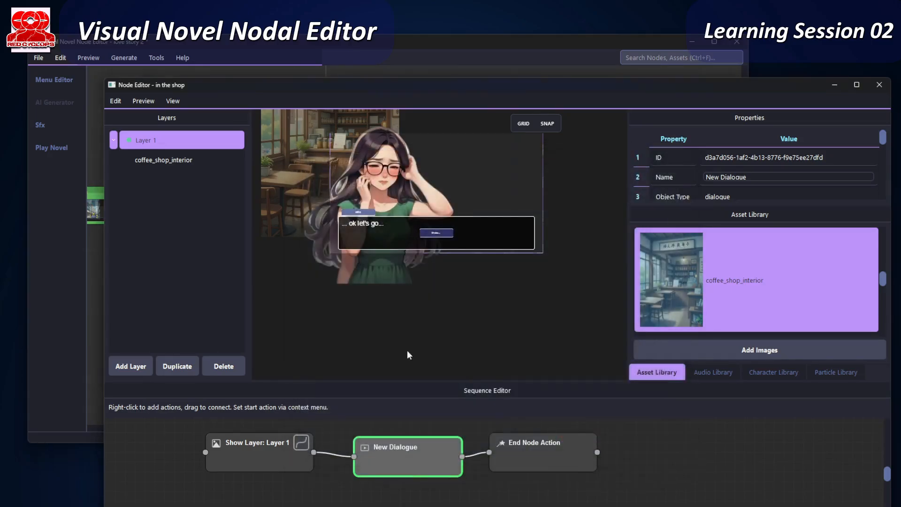
- Open the New Dialogue action in the dialogue editor and move that window aside to uncover the scene preview
{"action": "double_click", "coordinate": [415, 455]}
{"action": "left_click", "coordinate": [301, 153]}
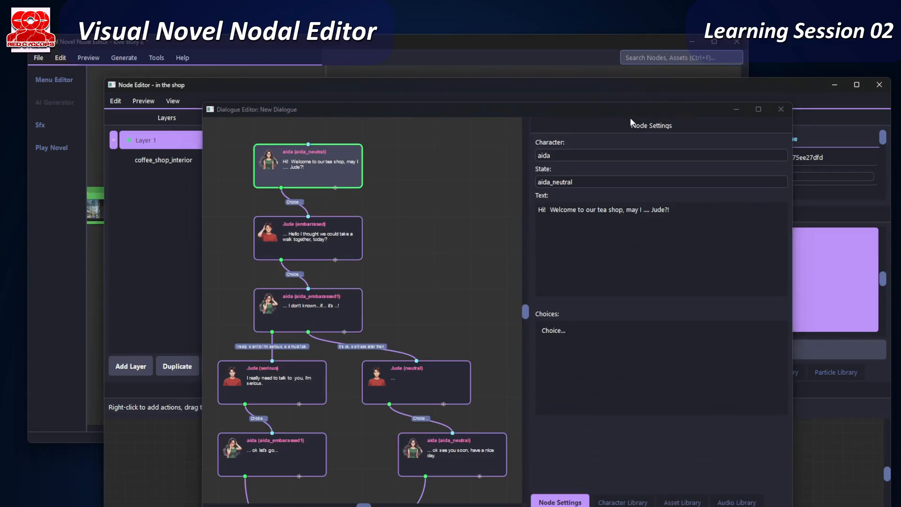
{"action": "left_click_drag", "start_coordinate": [626, 110], "coordinate": [899, 121]}
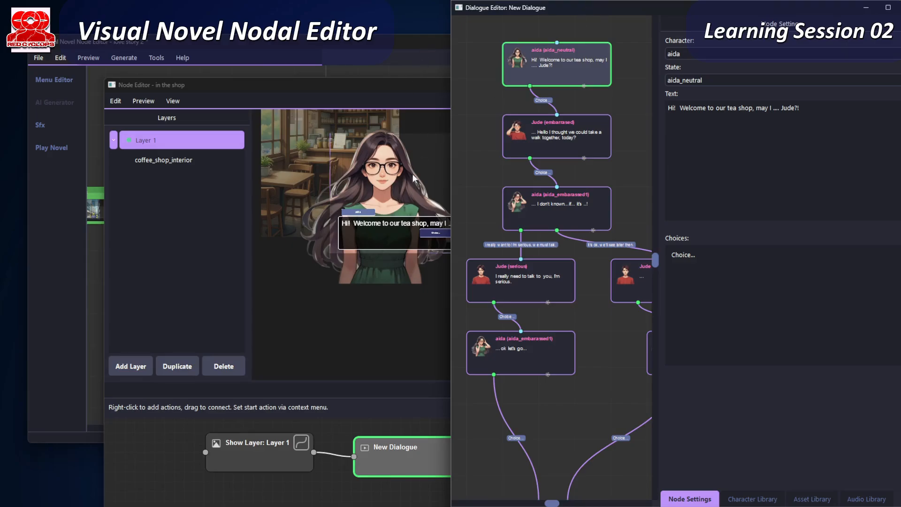
- Preview Jude's embarrassed line, aida's choice node and the replies of both branches in the scene
{"action": "left_click", "coordinate": [541, 135]}
{"action": "left_click", "coordinate": [545, 204]}
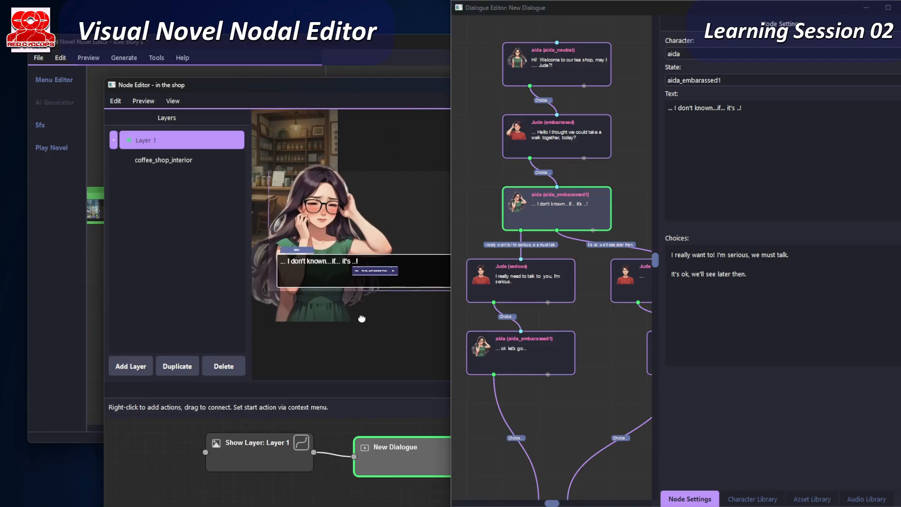
{"action": "left_click", "coordinate": [519, 265]}
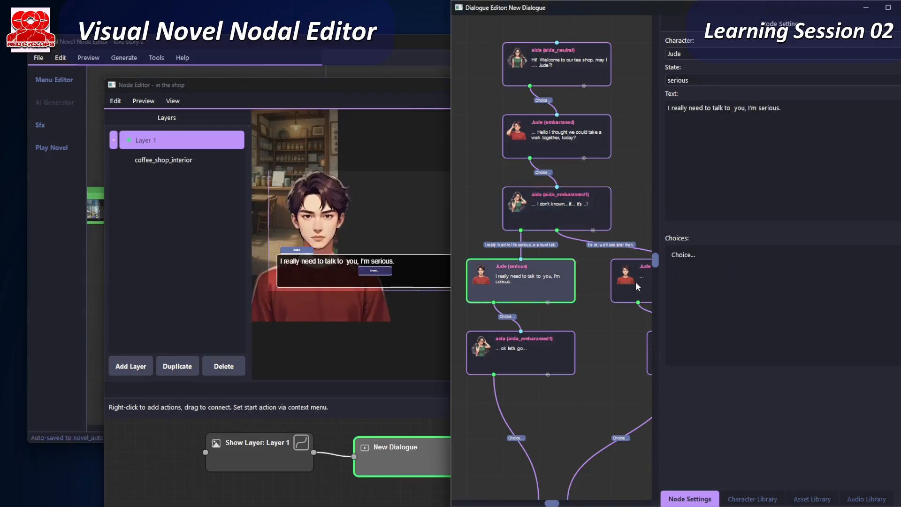
{"action": "left_click", "coordinate": [635, 281]}
{"action": "left_click", "coordinate": [544, 339]}
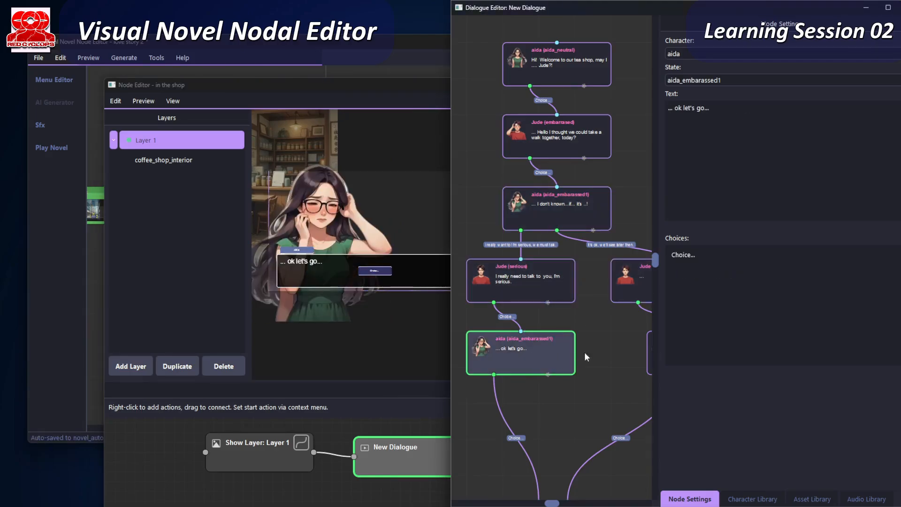
{"action": "left_click", "coordinate": [650, 353]}
{"action": "scroll", "coordinate": [528, 153], "scroll_direction": "down", "scroll_amount": 3}
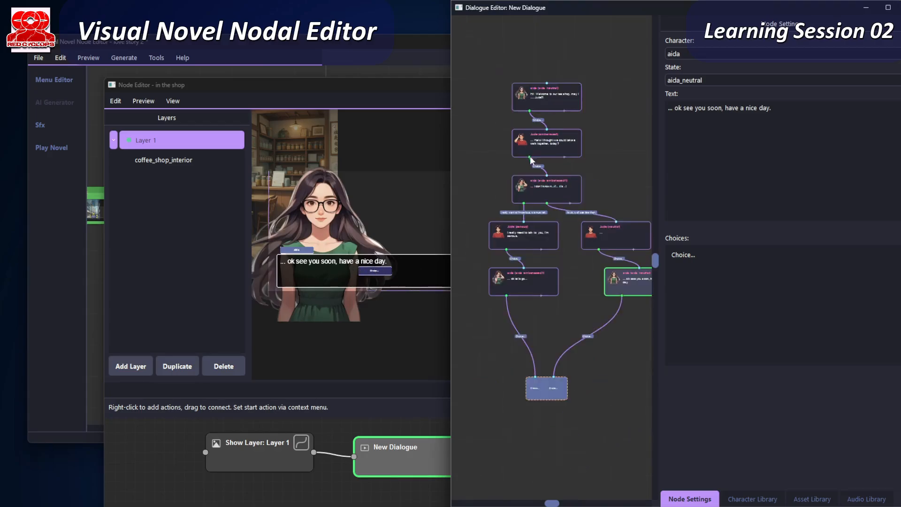
- Compare the scene preview of aida's opening greeting with that of Jude's embarrassed reply
{"action": "left_click", "coordinate": [543, 99]}
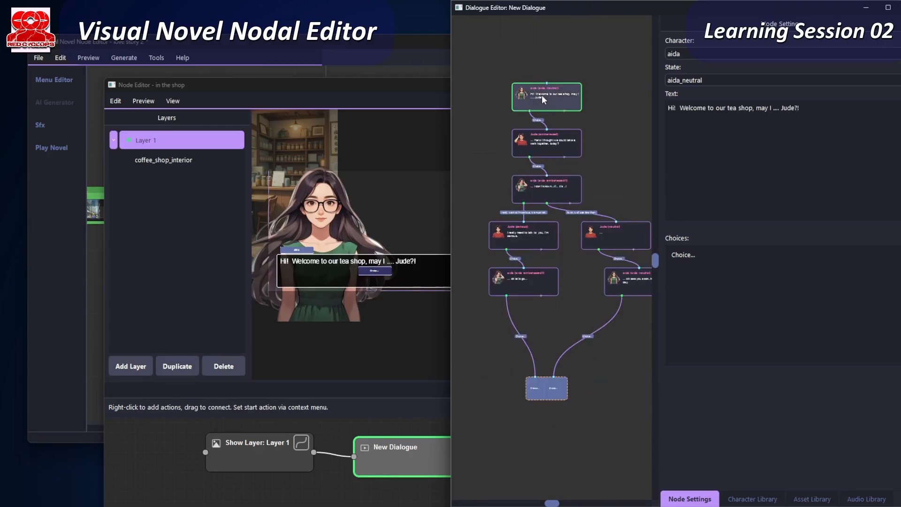
{"action": "left_click", "coordinate": [323, 213]}
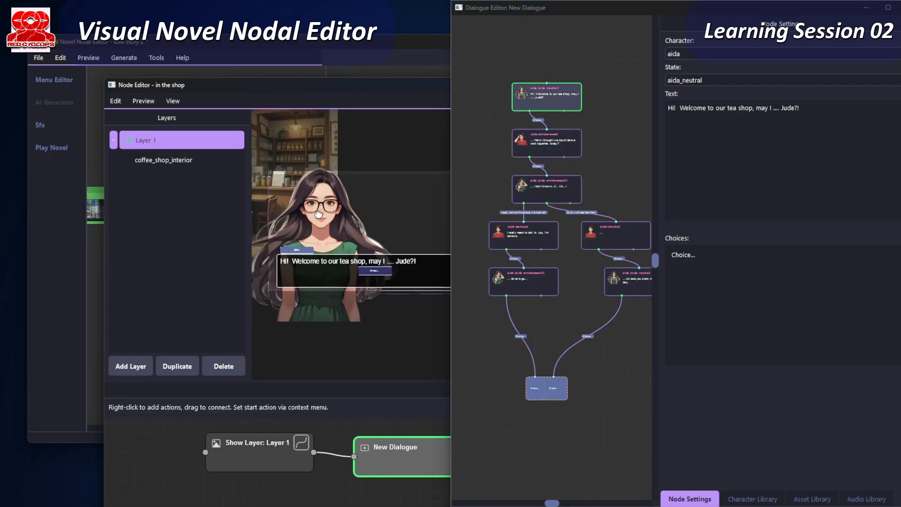
{"action": "left_click", "coordinate": [541, 143]}
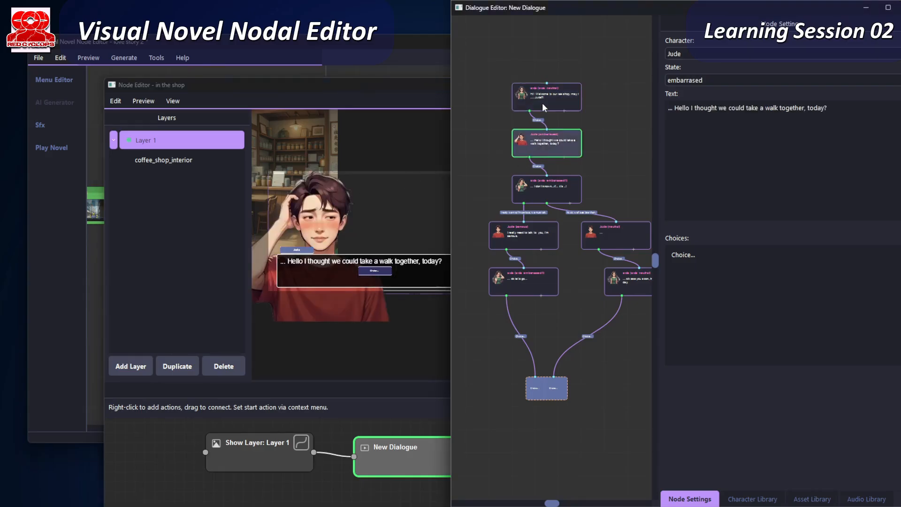
{"action": "left_click", "coordinate": [542, 102]}
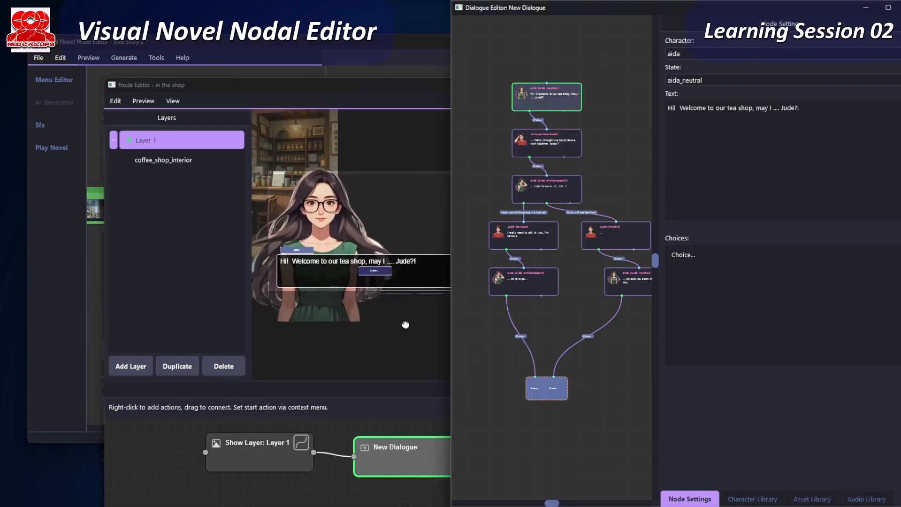
- Preview the coffee shop background through the Show Layer: Layer 1 action and review the rest of the action sequence
{"action": "left_click", "coordinate": [287, 458]}
{"action": "scroll", "coordinate": [427, 446], "scroll_direction": "down", "scroll_amount": 1}
{"action": "middle_click_drag", "start_coordinate": [430, 445], "coordinate": [286, 437]}
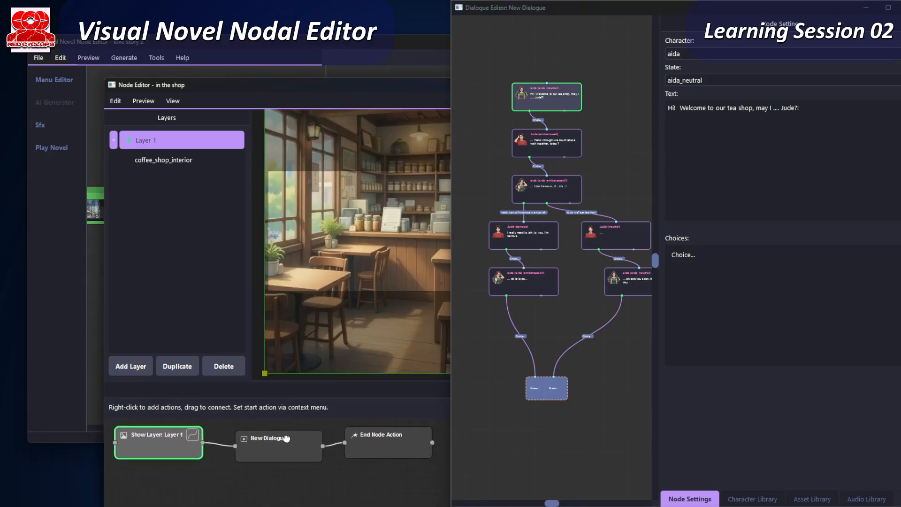
- Close the dialogue and node editors and connect the first choice output of the "in the shop" node to the empty New Node
{"action": "left_click", "coordinate": [900, 7]}
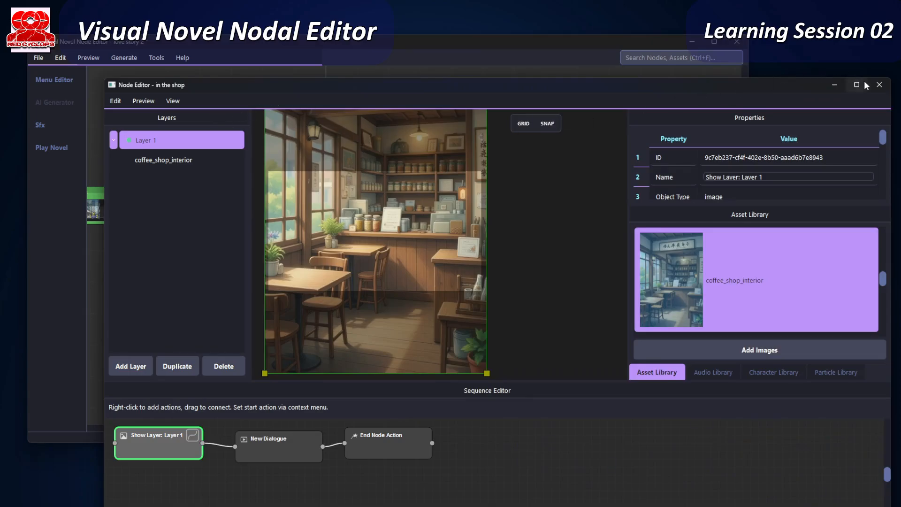
{"action": "left_click", "coordinate": [879, 84]}
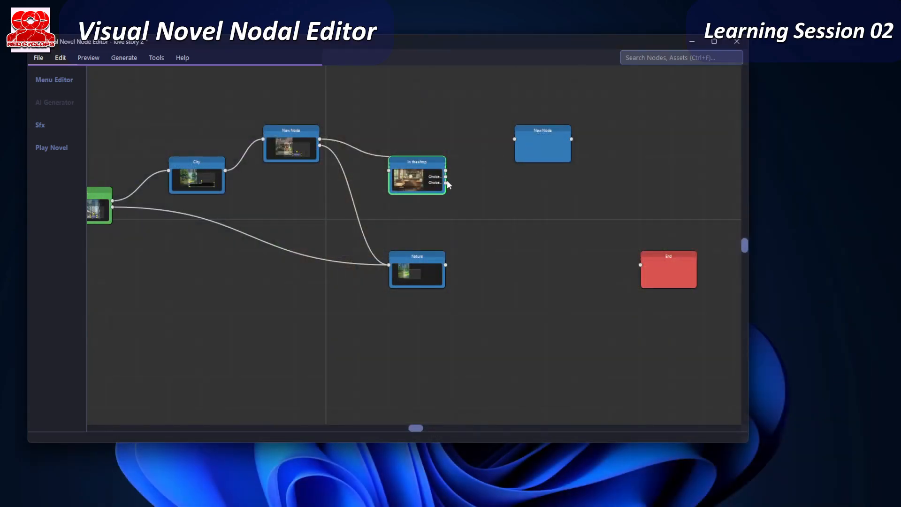
{"action": "scroll", "coordinate": [439, 187], "scroll_direction": "up", "scroll_amount": 5}
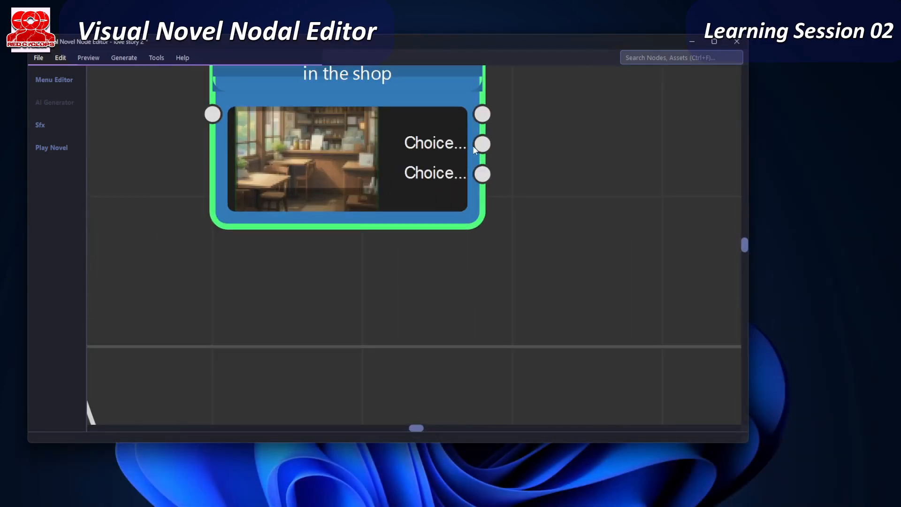
{"action": "scroll", "coordinate": [472, 146], "scroll_direction": "down", "scroll_amount": 3}
{"action": "left_click_drag", "start_coordinate": [500, 162], "coordinate": [635, 76]}
{"action": "middle_click_drag", "start_coordinate": [579, 152], "coordinate": [503, 205]}
{"action": "left_click_drag", "start_coordinate": [352, 192], "coordinate": [346, 205]}
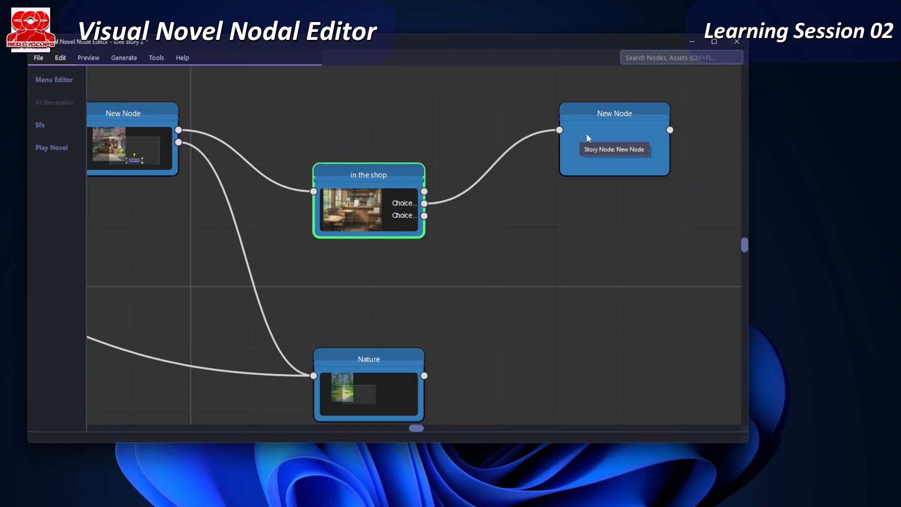
- Connect the second choice output of "in the shop" to the Nature node and reposition both nodes for a clearer layout
{"action": "middle_click_drag", "start_coordinate": [559, 305], "coordinate": [499, 252]}
{"action": "scroll", "coordinate": [499, 252], "scroll_direction": "down", "scroll_amount": 3}
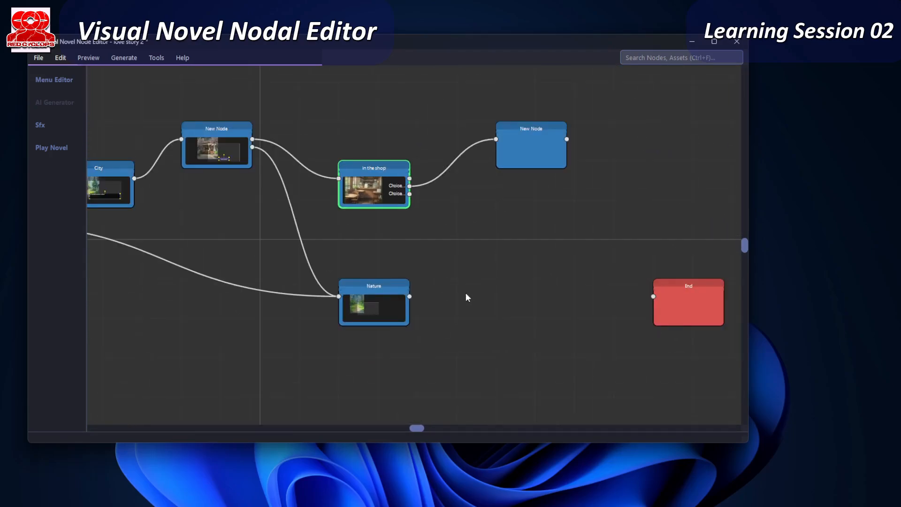
{"action": "left_click_drag", "start_coordinate": [370, 306], "coordinate": [449, 305]}
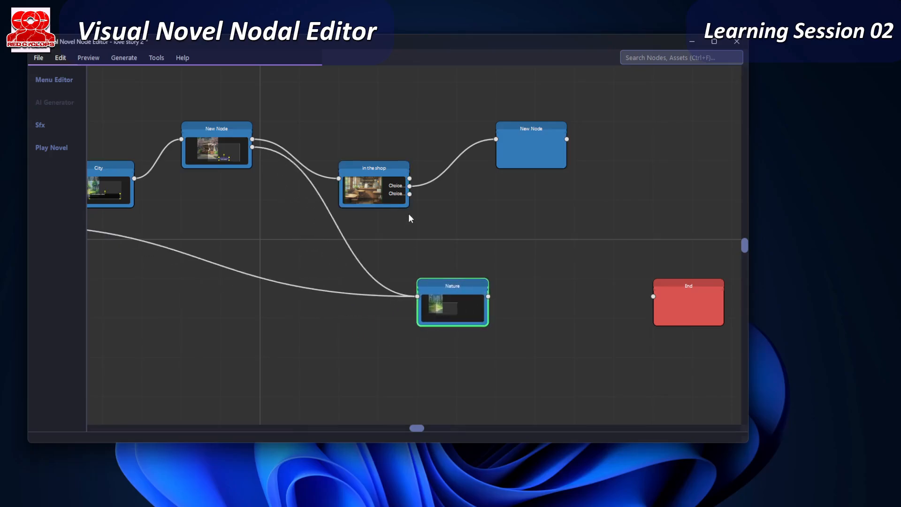
{"action": "left_click_drag", "start_coordinate": [434, 211], "coordinate": [516, 345]}
{"action": "left_click_drag", "start_coordinate": [368, 189], "coordinate": [406, 150]}
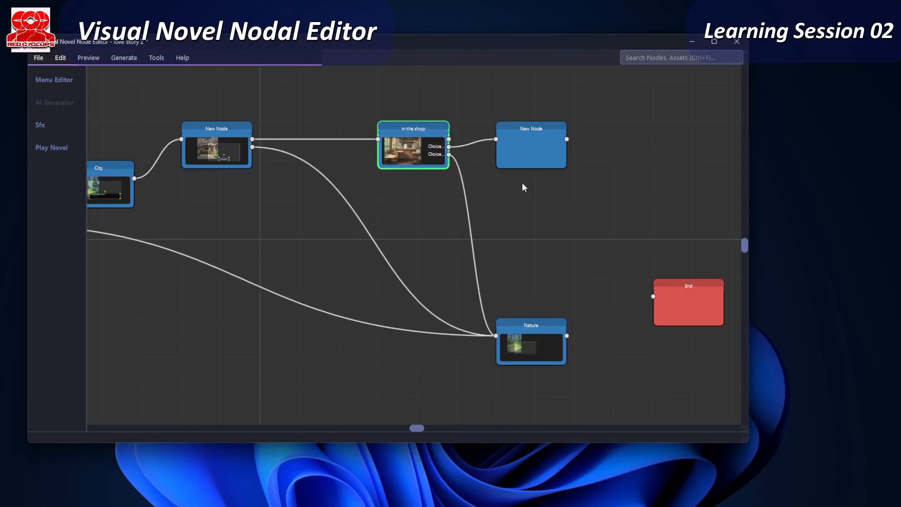
- Open the empty New Node that follows "in the shop" and place the lovers_meet image on its Layer 1
{"action": "left_click", "coordinate": [553, 141]}
{"action": "double_click", "coordinate": [541, 152]}
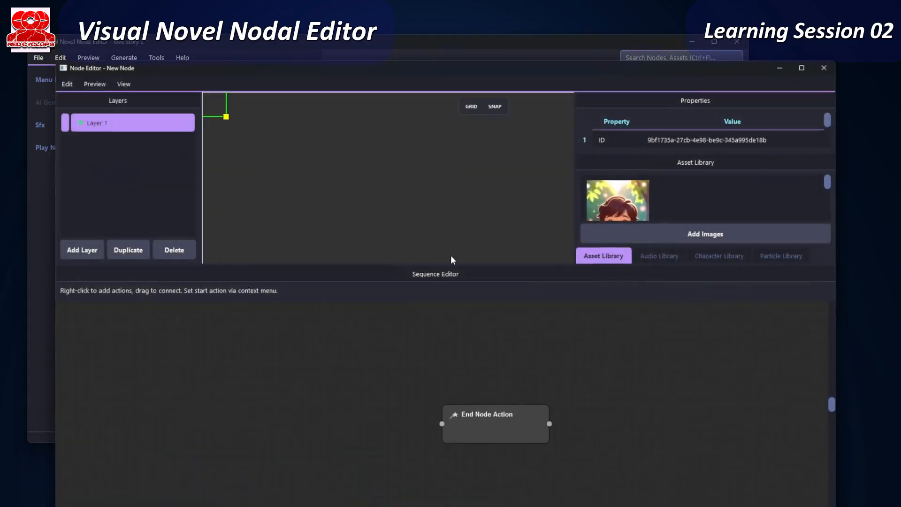
{"action": "scroll", "coordinate": [534, 194], "scroll_direction": "down", "scroll_amount": 5}
{"action": "middle_click_drag", "start_coordinate": [528, 225], "coordinate": [433, 184]}
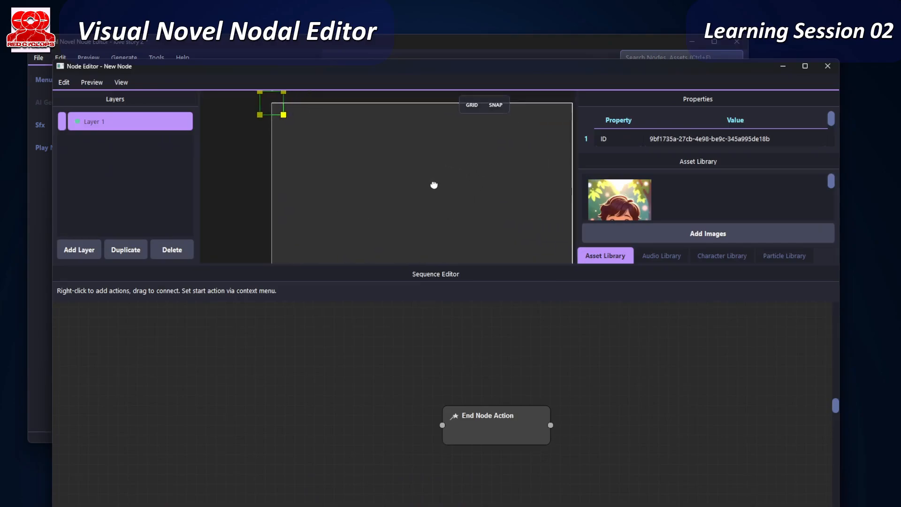
{"action": "scroll", "coordinate": [434, 185], "scroll_direction": "down", "scroll_amount": 2}
{"action": "scroll", "coordinate": [697, 207], "scroll_direction": "down", "scroll_amount": 2}
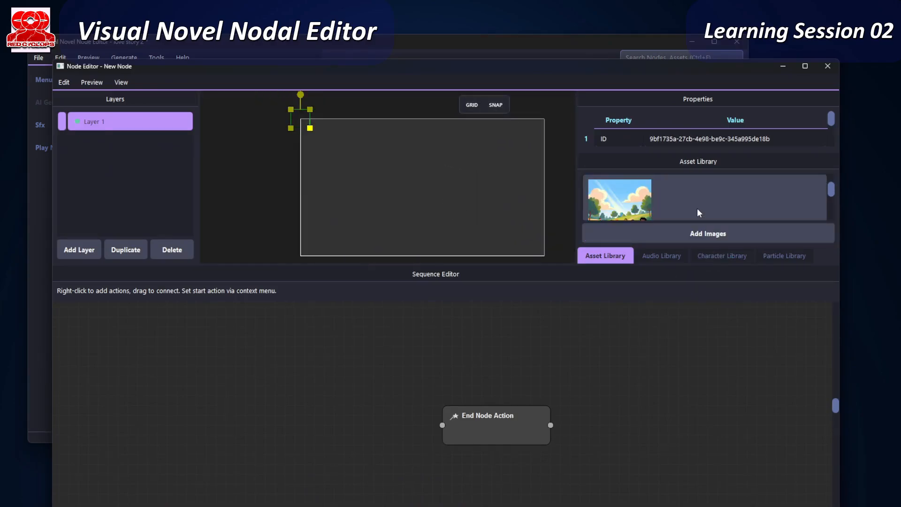
{"action": "left_click_drag", "start_coordinate": [560, 264], "coordinate": [559, 362]}
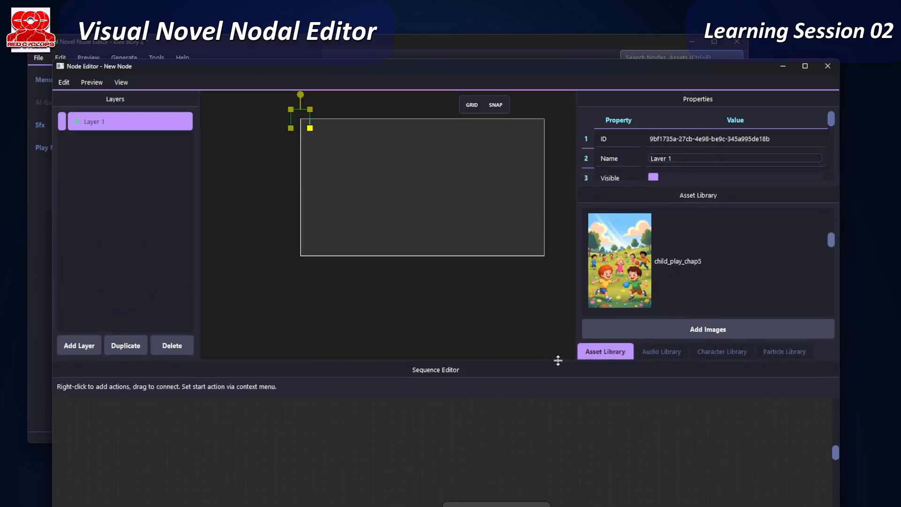
{"action": "scroll", "coordinate": [669, 291], "scroll_direction": "down", "scroll_amount": 2}
{"action": "scroll", "coordinate": [669, 291], "scroll_direction": "down", "scroll_amount": 1}
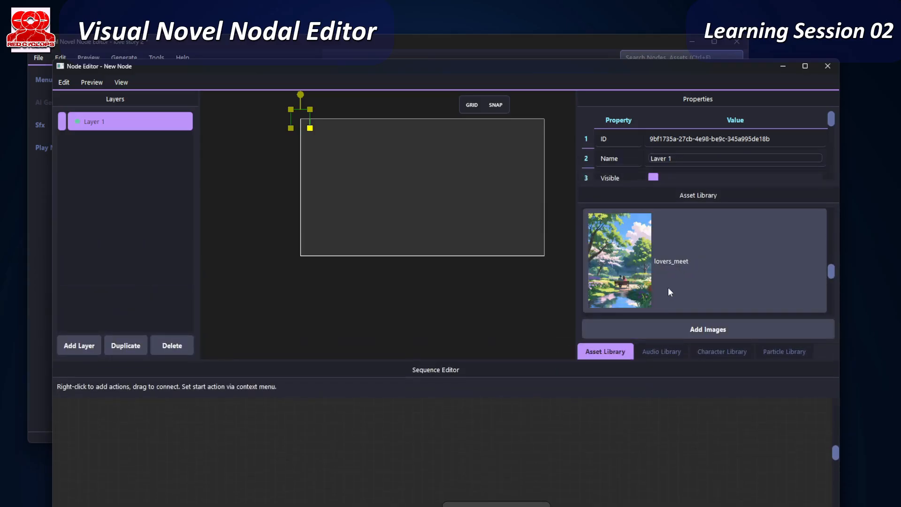
{"action": "left_click_drag", "start_coordinate": [611, 285], "coordinate": [424, 203]}
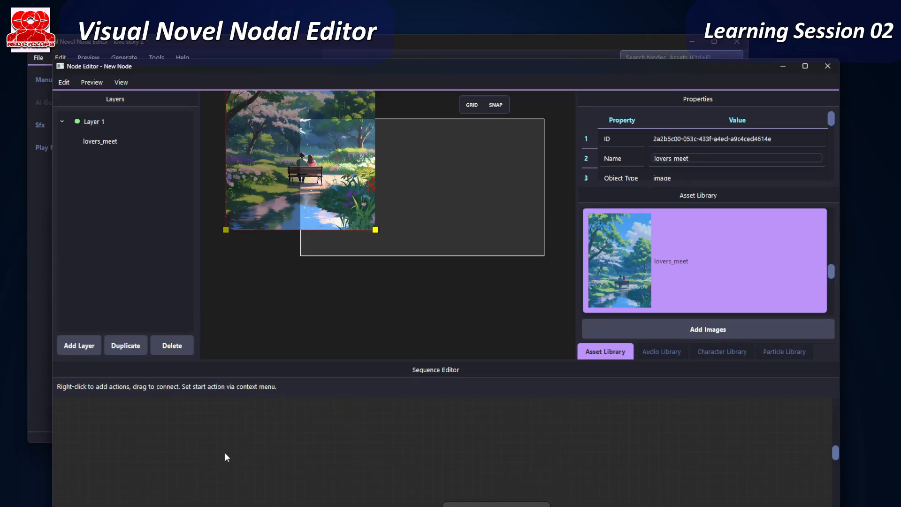
- Add a Show Layer action for Layer 1 to the sequence and connect it to the End Node Action
{"action": "left_click_drag", "start_coordinate": [89, 121], "coordinate": [184, 457]}
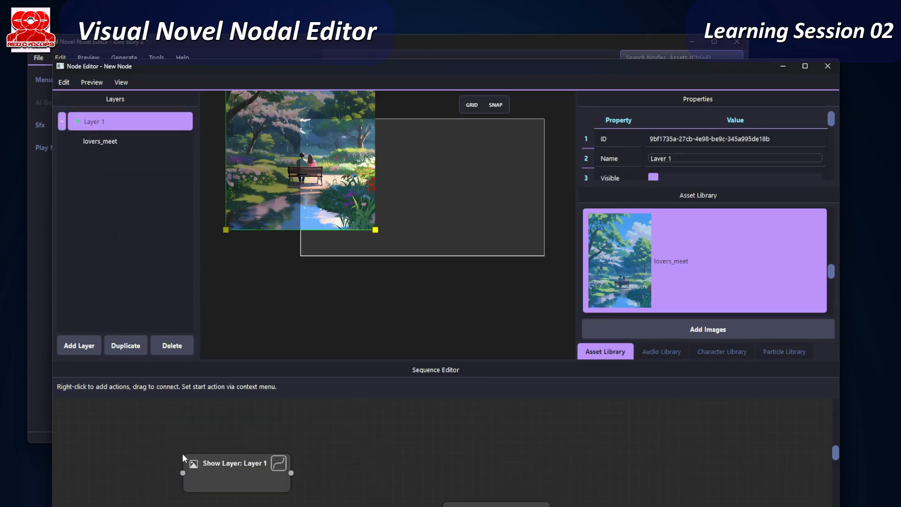
{"action": "middle_click_drag", "start_coordinate": [369, 472], "coordinate": [372, 440]}
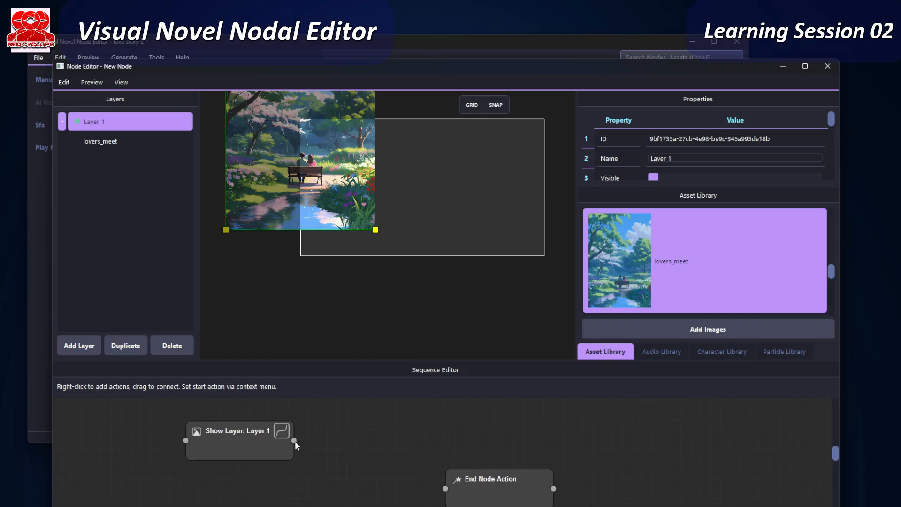
{"action": "left_click_drag", "start_coordinate": [294, 440], "coordinate": [445, 488]}
{"action": "left_click_drag", "start_coordinate": [235, 451], "coordinate": [237, 462]}
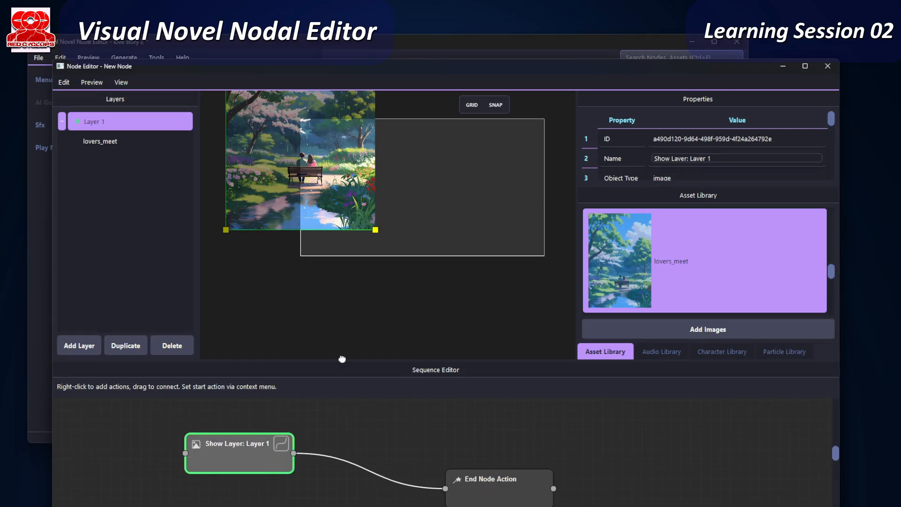
- Centre the lovers_meet image of the Show Layer action and enlarge it to fill the scene frame with the couple in view
{"action": "left_click_drag", "start_coordinate": [327, 178], "coordinate": [449, 239]}
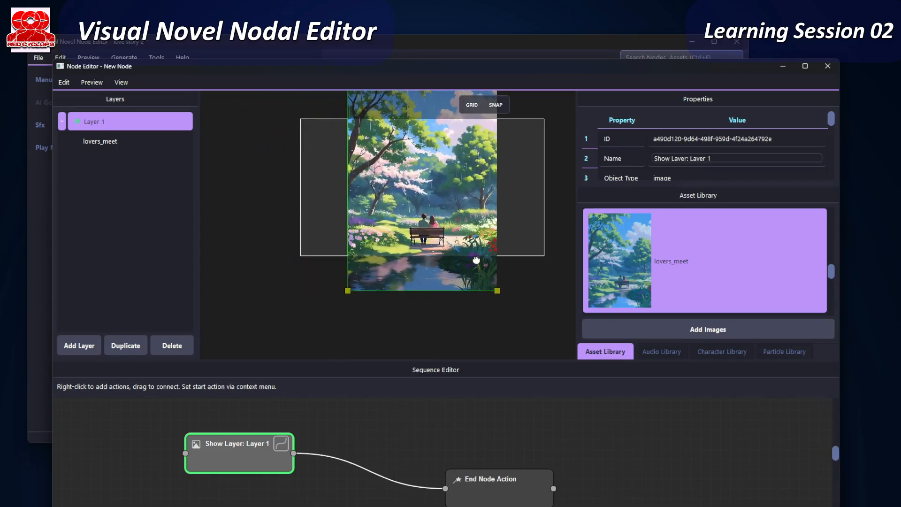
{"action": "left_click_drag", "start_coordinate": [496, 290], "coordinate": [545, 345]}
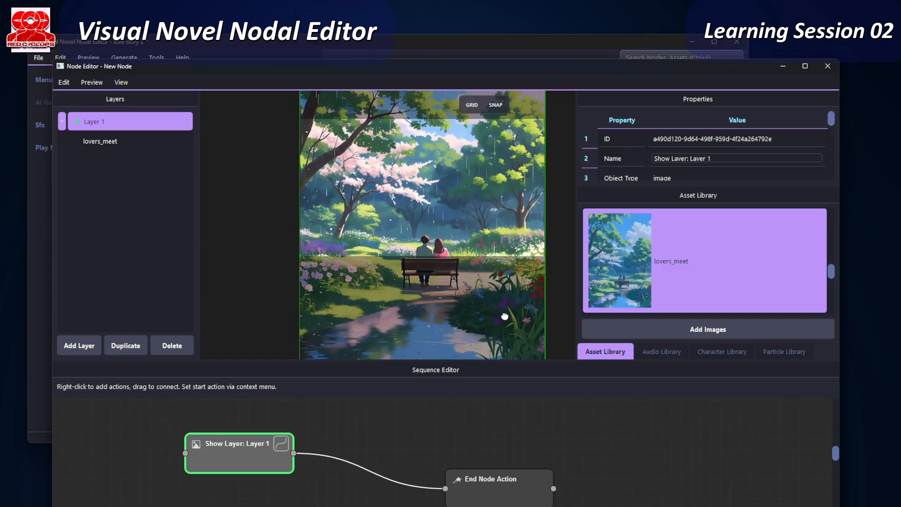
{"action": "left_click_drag", "start_coordinate": [494, 240], "coordinate": [493, 198]}
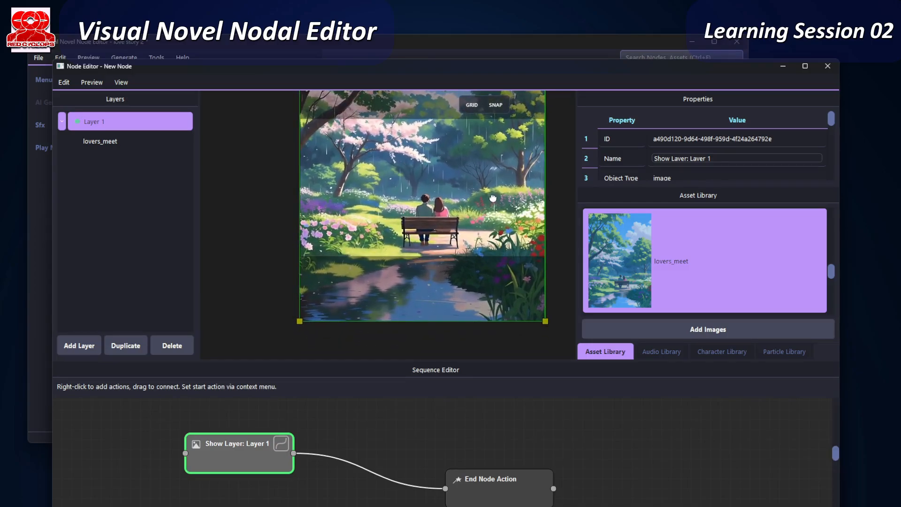
- Add a Text Action to the sequence with the text "I needed to tell you something."
{"action": "scroll", "coordinate": [427, 436], "scroll_direction": "down", "scroll_amount": 1}
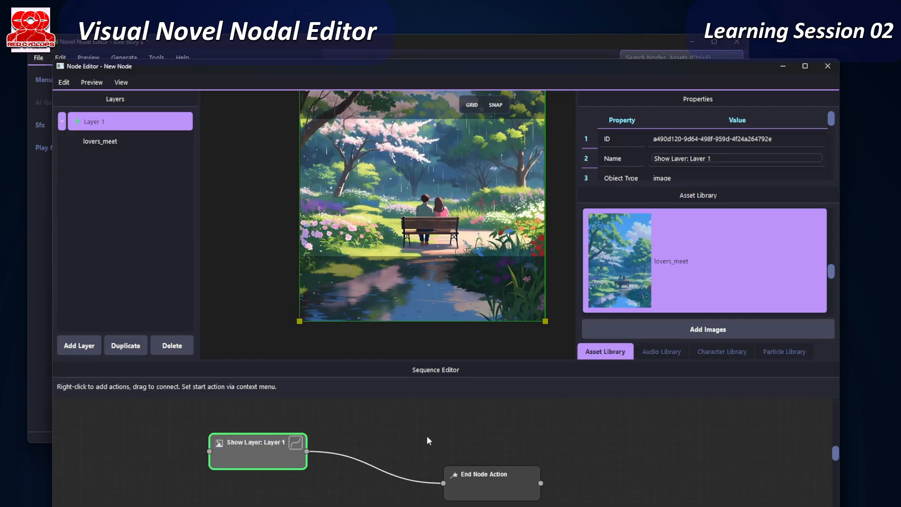
{"action": "left_click_drag", "start_coordinate": [511, 498], "coordinate": [516, 465]}
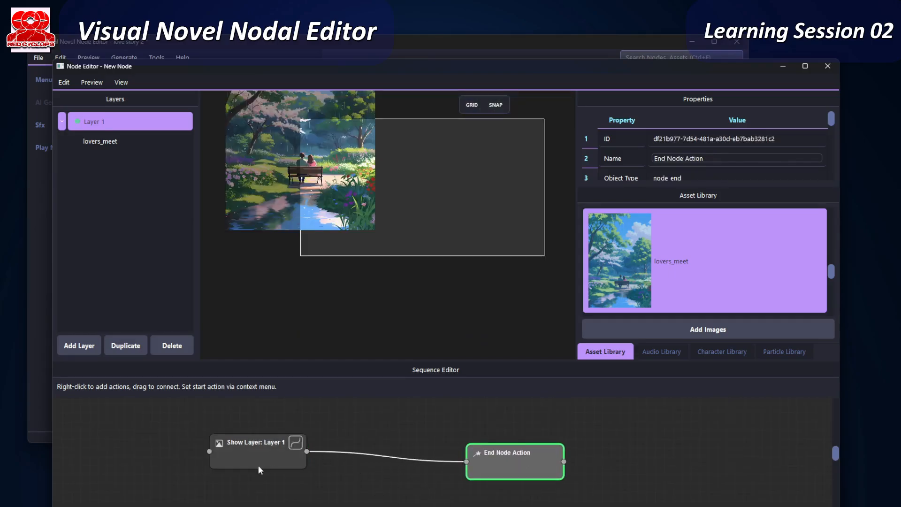
{"action": "left_click", "coordinate": [381, 423]}
{"action": "right_click", "coordinate": [381, 424]}
{"action": "mouse_move", "coordinate": [386, 431]}
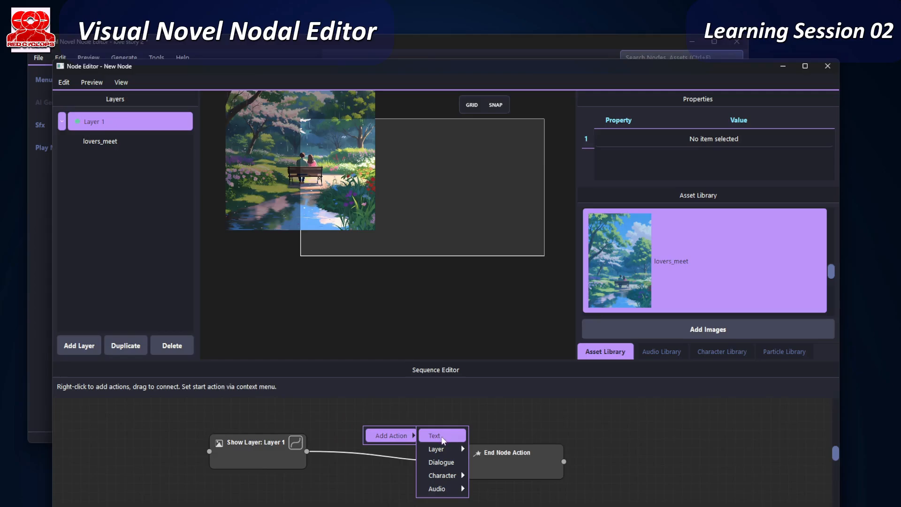
{"action": "left_click", "coordinate": [443, 437]}
{"action": "left_click", "coordinate": [392, 432]}
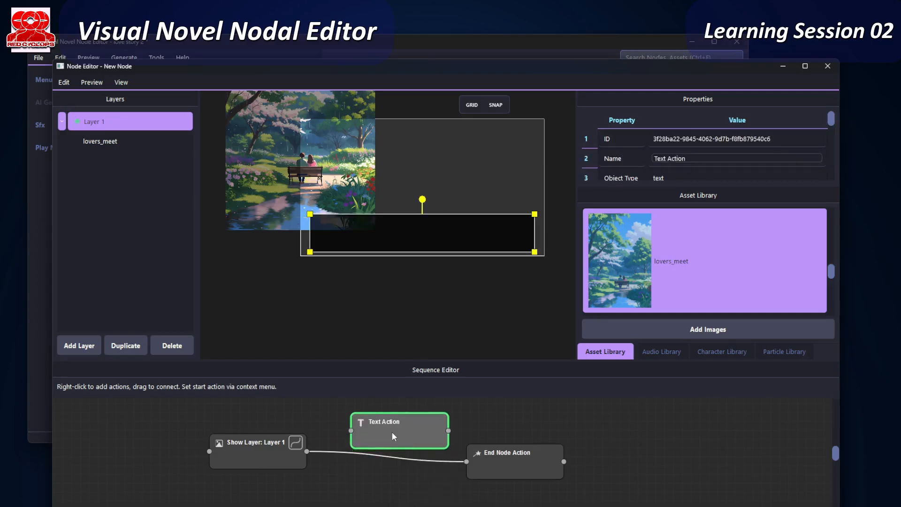
{"action": "double_click", "coordinate": [392, 430]}
{"action": "left_click", "coordinate": [336, 203]}
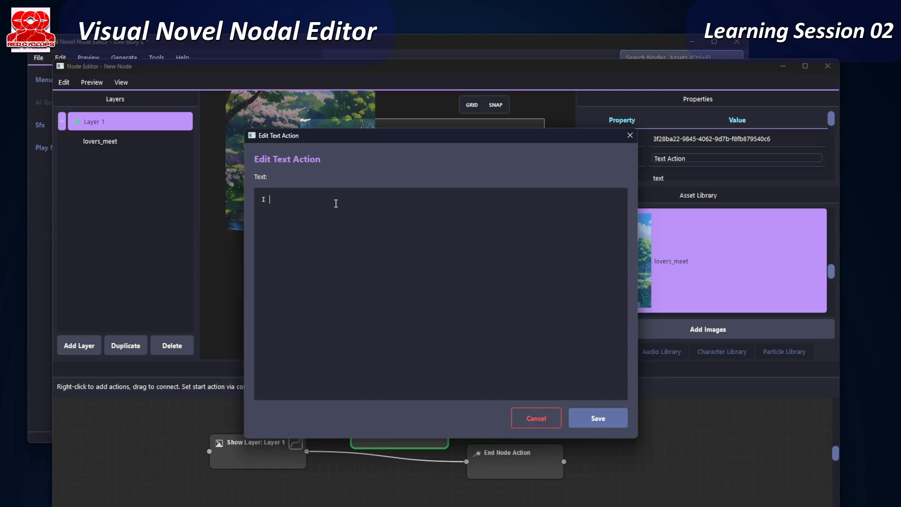
{"action": "type", "text": "I needed t"}
{"action": "type", "text": "hing."}
{"action": "left_click", "coordinate": [595, 419]}
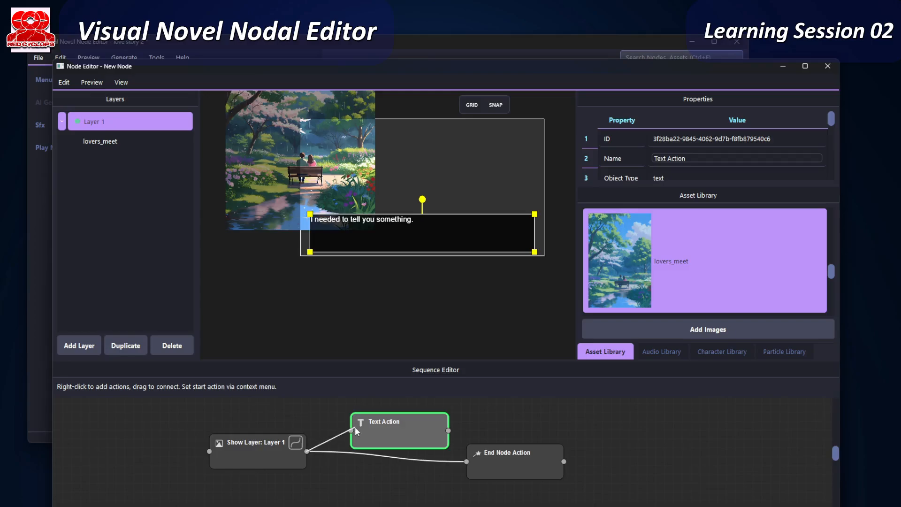
- Link the Text Action between Show Layer and End Node Action, delete the direct link between those two, and tidy the layout
{"action": "left_click_drag", "start_coordinate": [392, 440], "coordinate": [371, 439]}
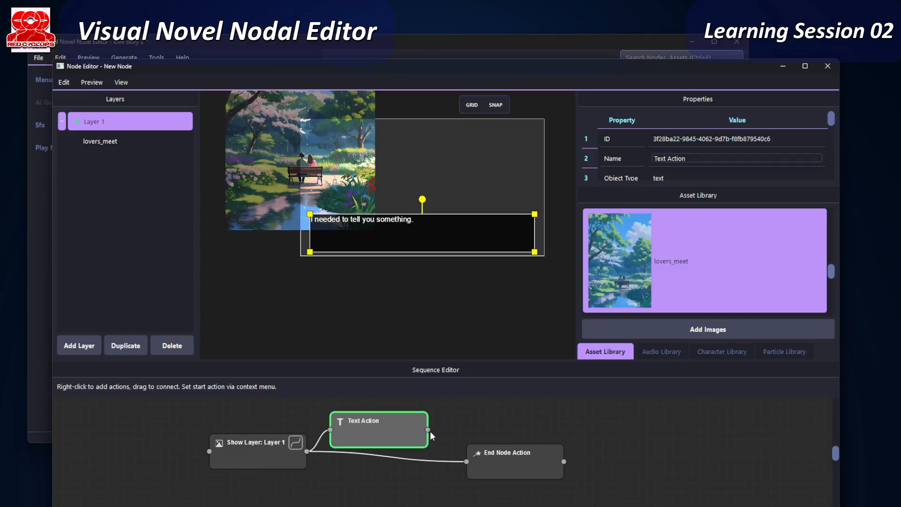
{"action": "left_click", "coordinate": [457, 460]}
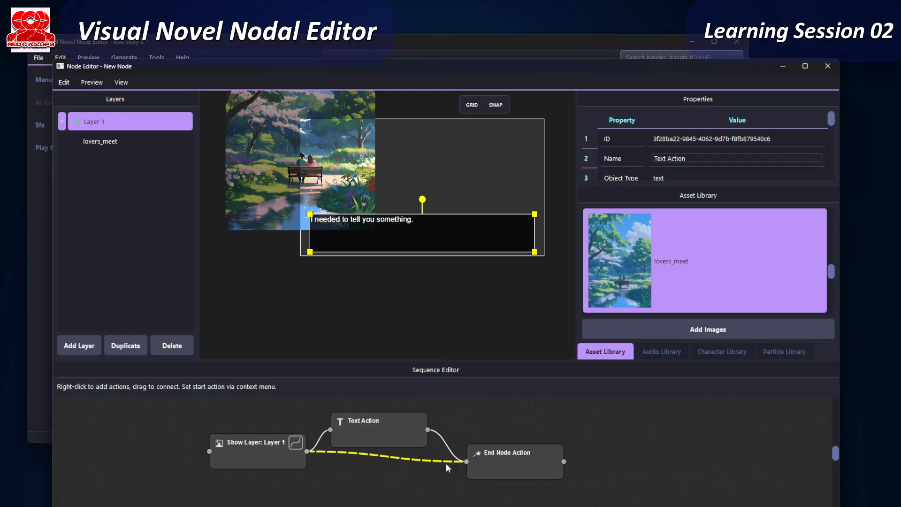
{"action": "key", "text": "Delete"}
{"action": "left_click", "coordinate": [508, 473]}
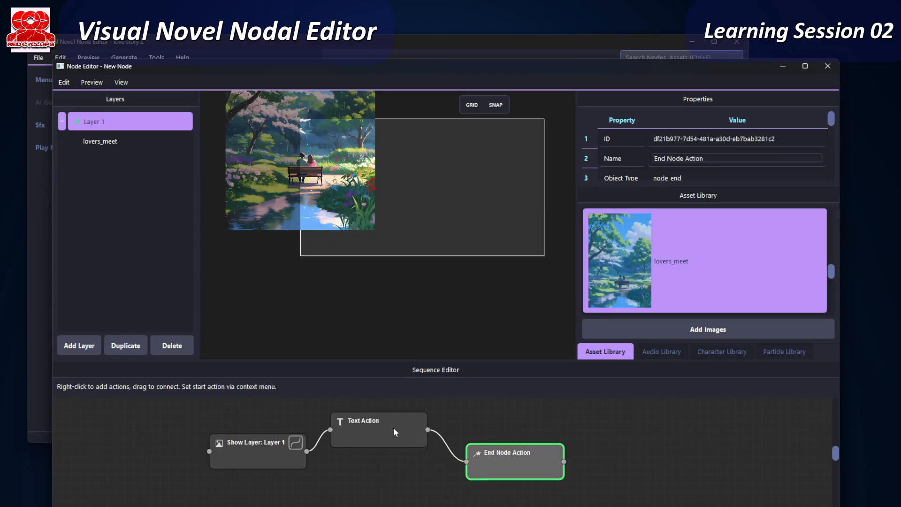
{"action": "left_click", "coordinate": [267, 451]}
{"action": "left_click_drag", "start_coordinate": [506, 461], "coordinate": [519, 449]}
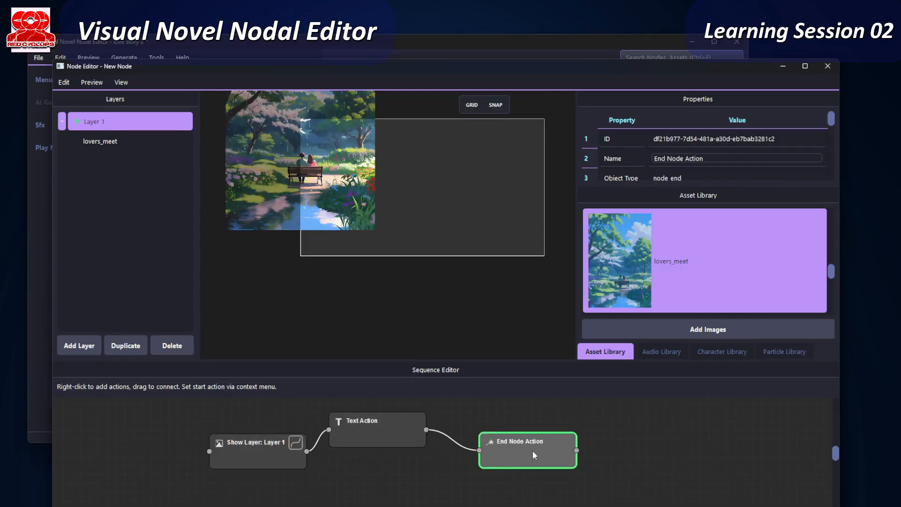
- Close the node editor and connect both the New Node and the Nature node to the End node
{"action": "left_click", "coordinate": [829, 67]}
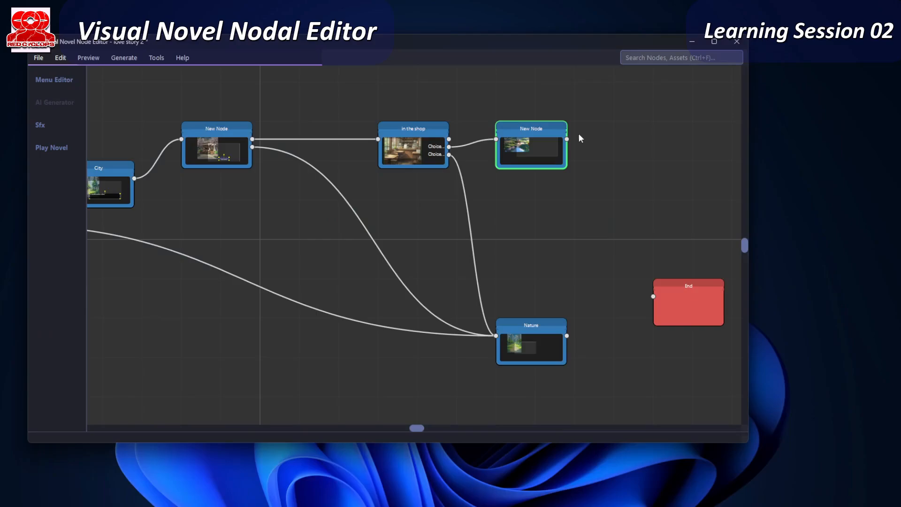
{"action": "left_click_drag", "start_coordinate": [567, 139], "coordinate": [653, 296]}
{"action": "left_click_drag", "start_coordinate": [567, 337], "coordinate": [653, 296]}
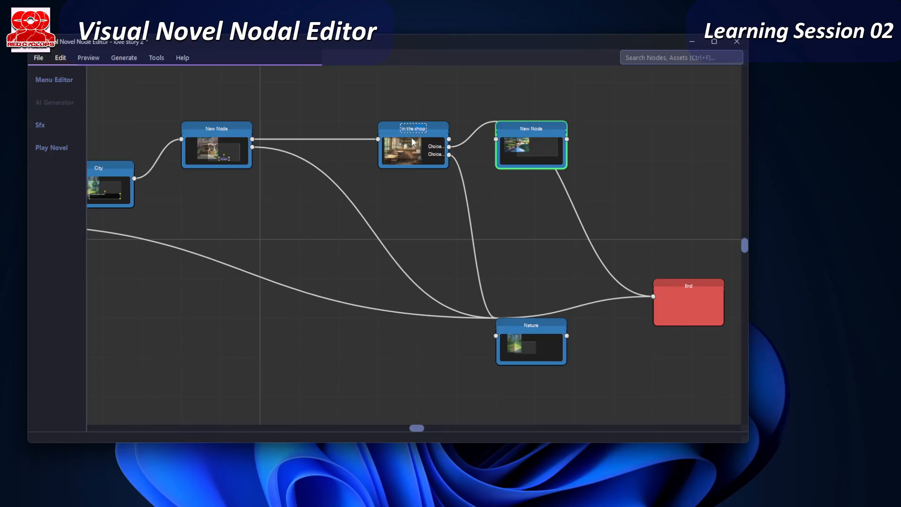
- Preview the in the shop node and play the conversation, choosing "I really want to! I'm serious, we must talk."
{"action": "left_click_drag", "start_coordinate": [432, 128], "coordinate": [434, 131]}
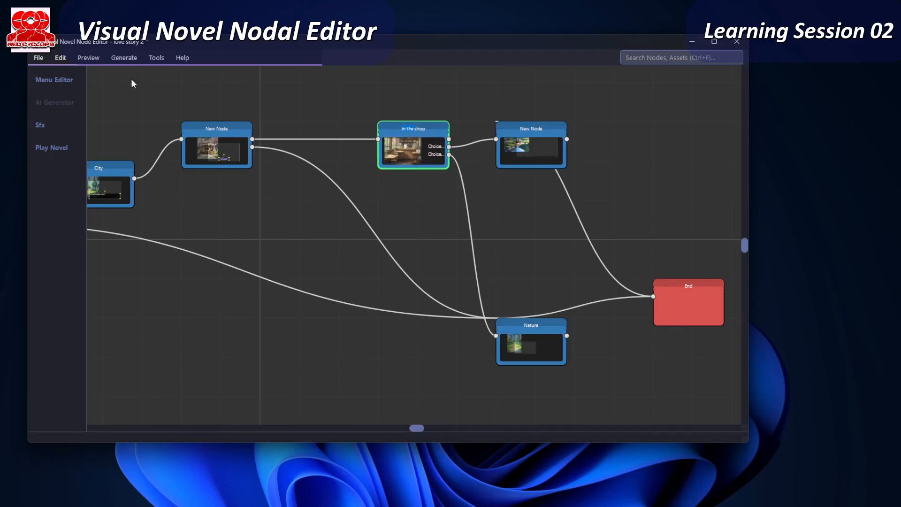
{"action": "double_click", "coordinate": [416, 156]}
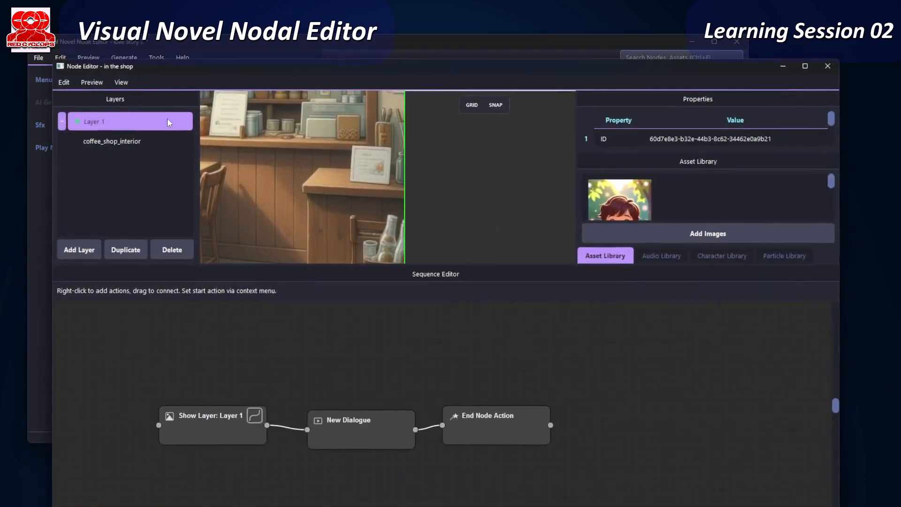
{"action": "left_click", "coordinate": [102, 83]}
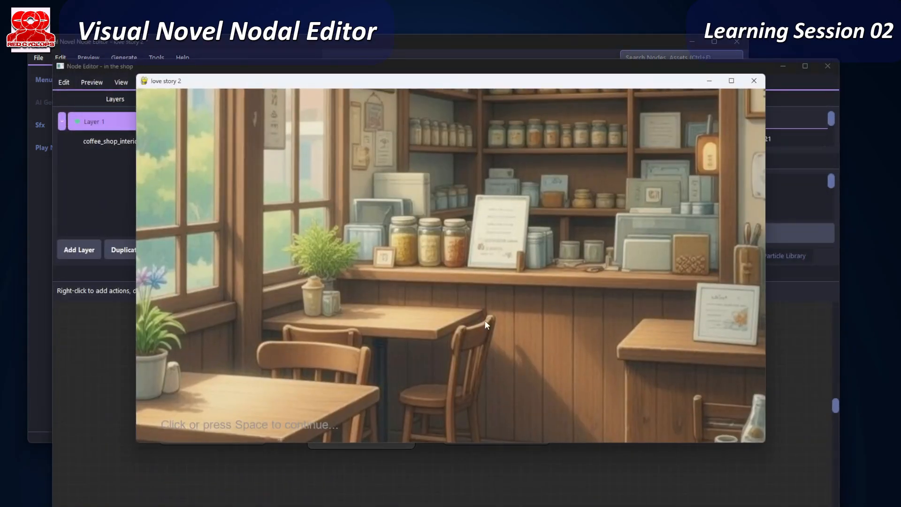
{"action": "left_click", "coordinate": [490, 318]}
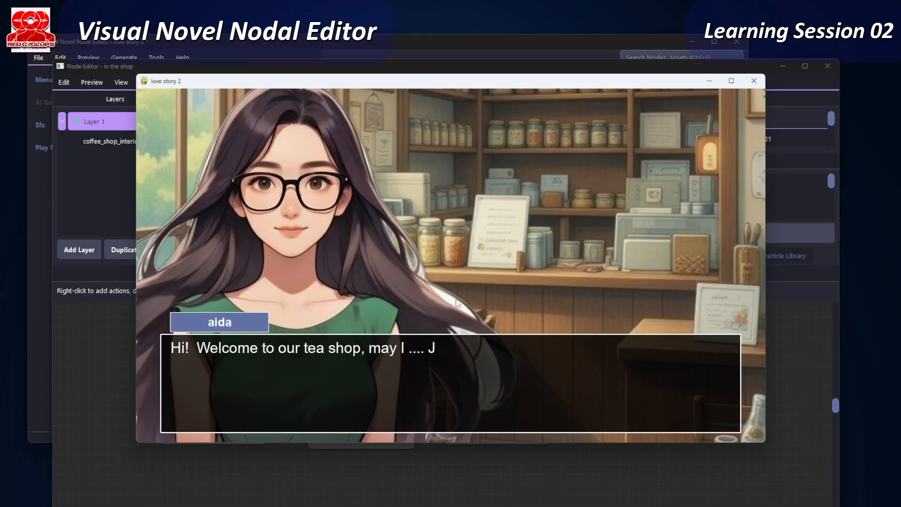
{"action": "left_click", "coordinate": [562, 249]}
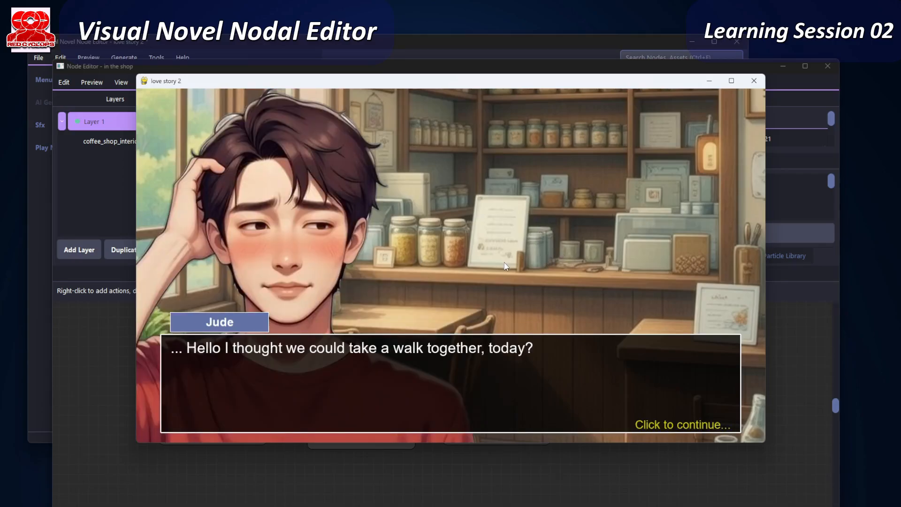
{"action": "left_click", "coordinate": [561, 310]}
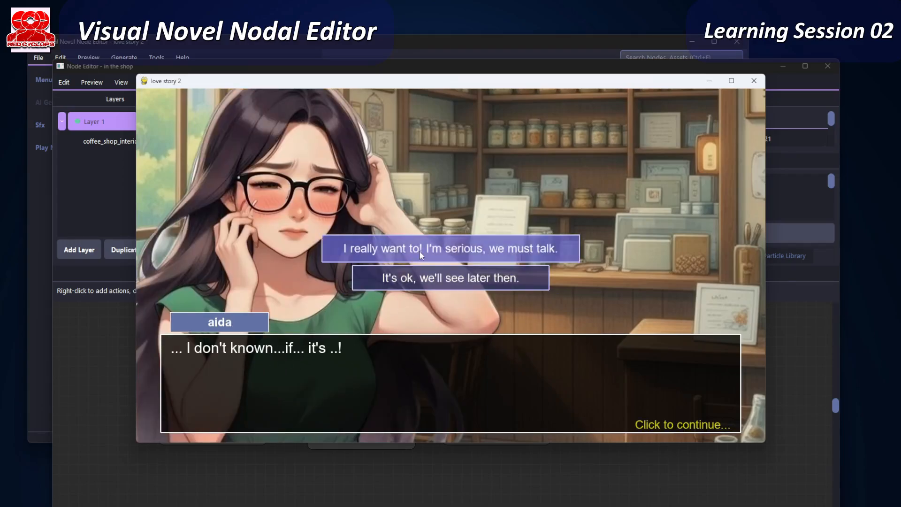
{"action": "left_click", "coordinate": [447, 259]}
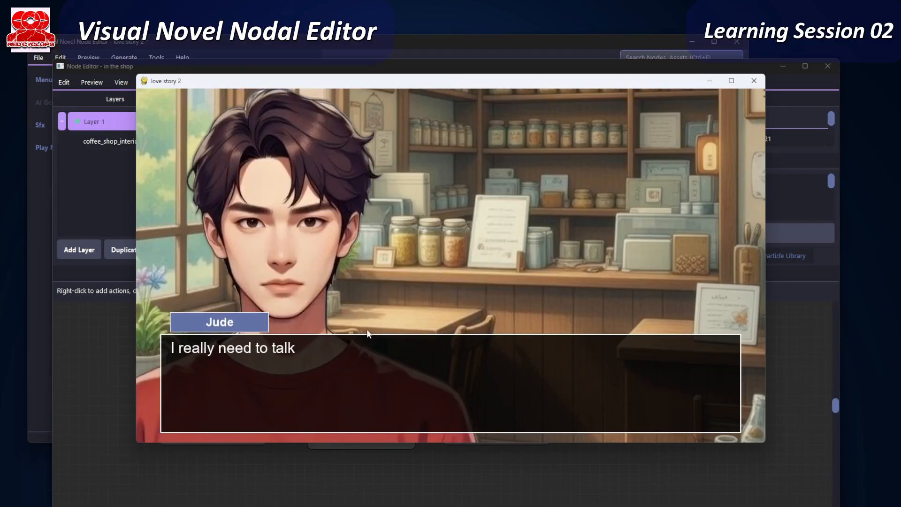
- Play the chosen branch through the park scene to its end, and close the preview and the node editor
{"action": "left_click", "coordinate": [435, 308]}
{"action": "left_click", "coordinate": [432, 334]}
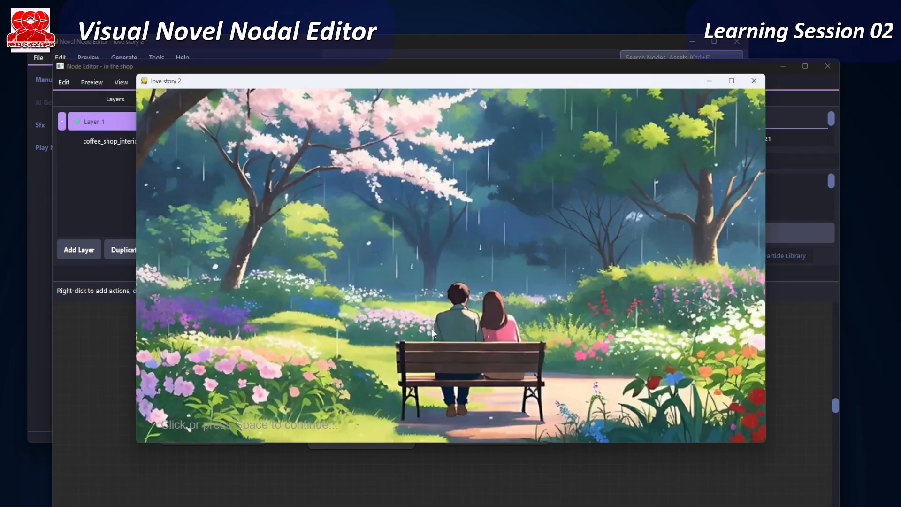
{"action": "left_click", "coordinate": [392, 346]}
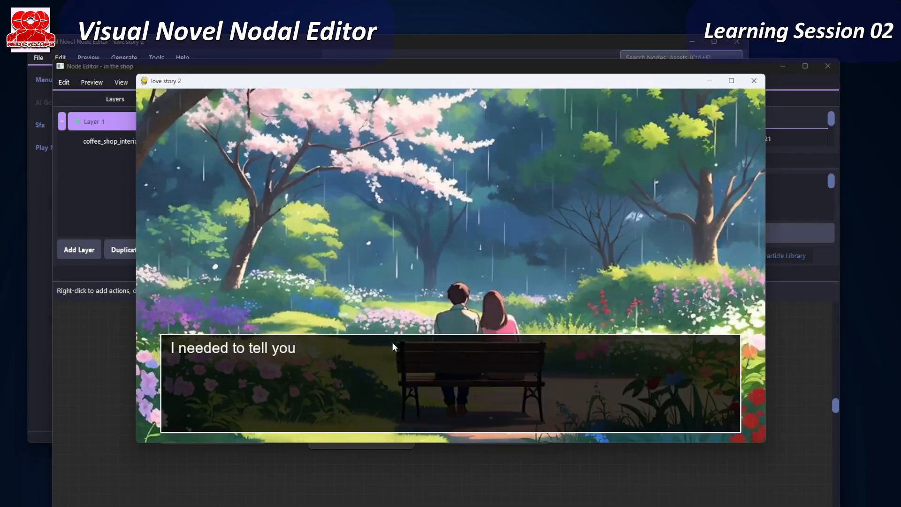
{"action": "left_click", "coordinate": [385, 357]}
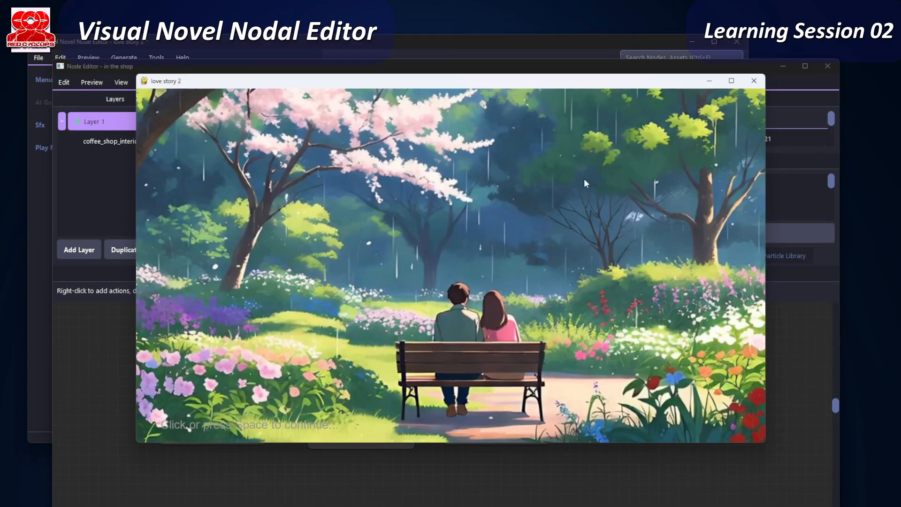
{"action": "left_click", "coordinate": [541, 290]}
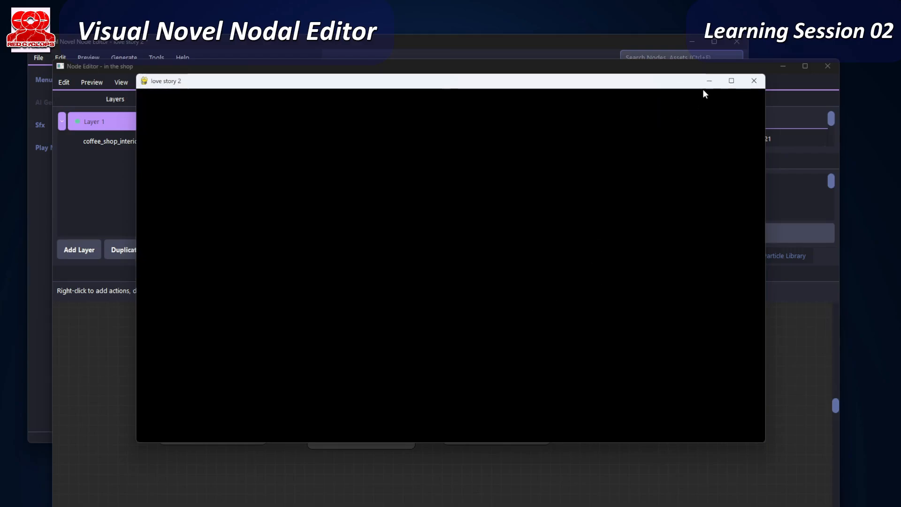
{"action": "left_click", "coordinate": [754, 81]}
{"action": "left_click", "coordinate": [419, 297]}
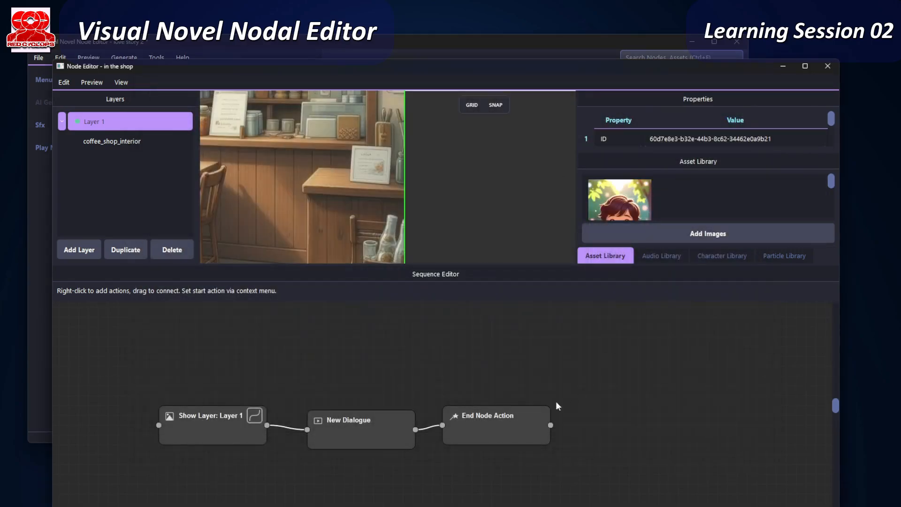
{"action": "left_click", "coordinate": [828, 67]}
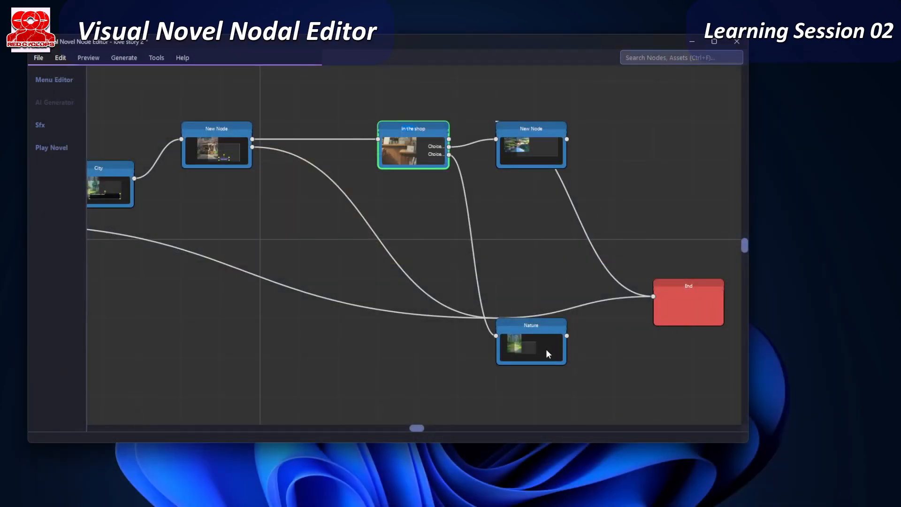
- Open the End node and add a Text Action with the text "THE END" to its sequence
{"action": "mouse_move", "coordinate": [547, 353]}
{"action": "left_mouse_down"}
{"action": "mouse_move", "coordinate": [584, 356]}
{"action": "mouse_move", "coordinate": [549, 353]}
{"action": "left_mouse_up"}
{"action": "double_click", "coordinate": [685, 319]}
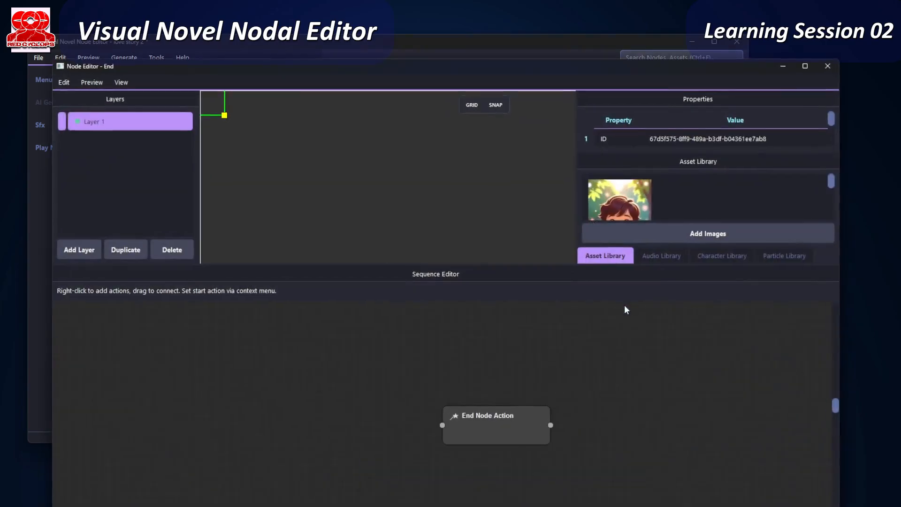
{"action": "right_click", "coordinate": [261, 373]}
{"action": "mouse_move", "coordinate": [286, 375]}
{"action": "left_click", "coordinate": [329, 376]}
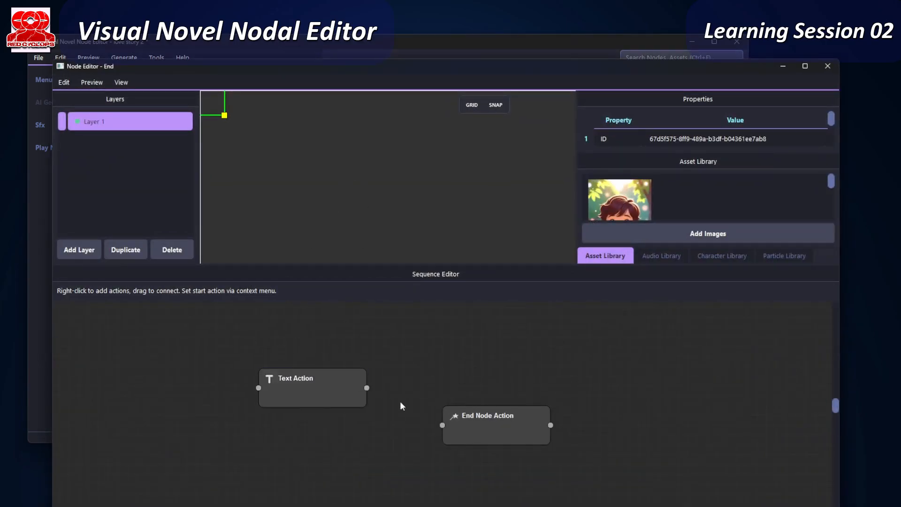
{"action": "left_click", "coordinate": [328, 396]}
{"action": "double_click", "coordinate": [298, 381]}
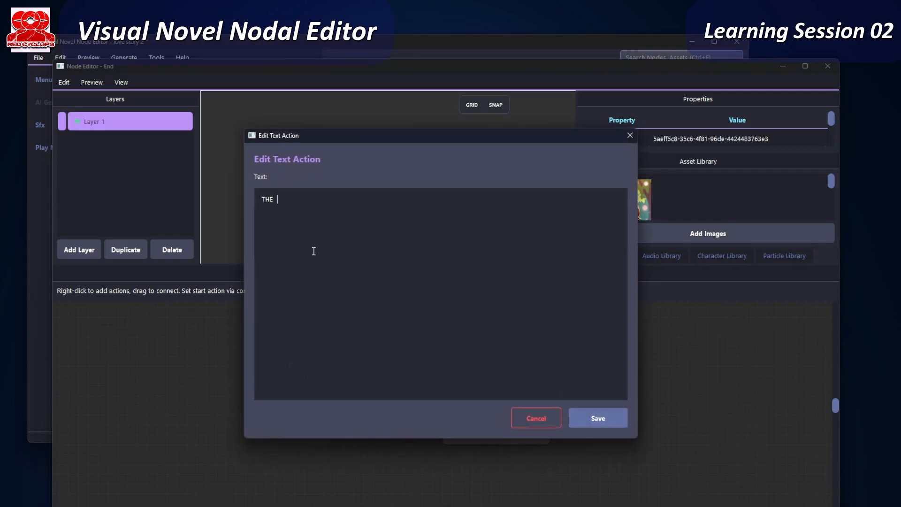
{"action": "left_click", "coordinate": [610, 421]}
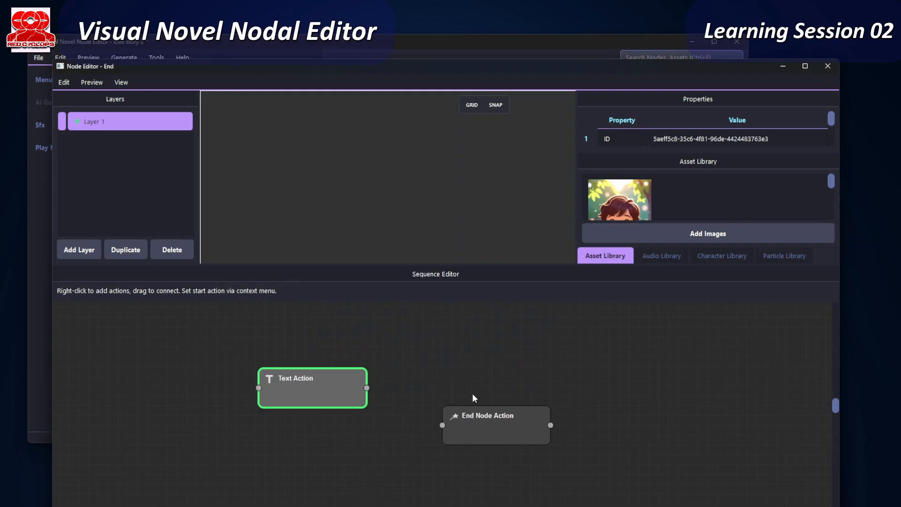
- Link the Text Action to the End Node Action, check the text box in the scene, and close the node editor
{"action": "left_click_drag", "start_coordinate": [344, 400], "coordinate": [441, 425]}
{"action": "left_click_drag", "start_coordinate": [463, 217], "coordinate": [425, 141]}
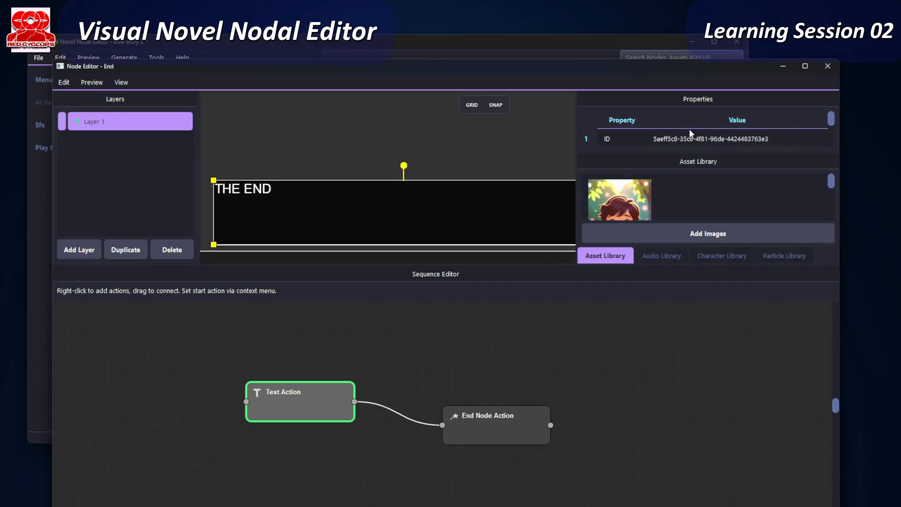
{"action": "left_click", "coordinate": [826, 68]}
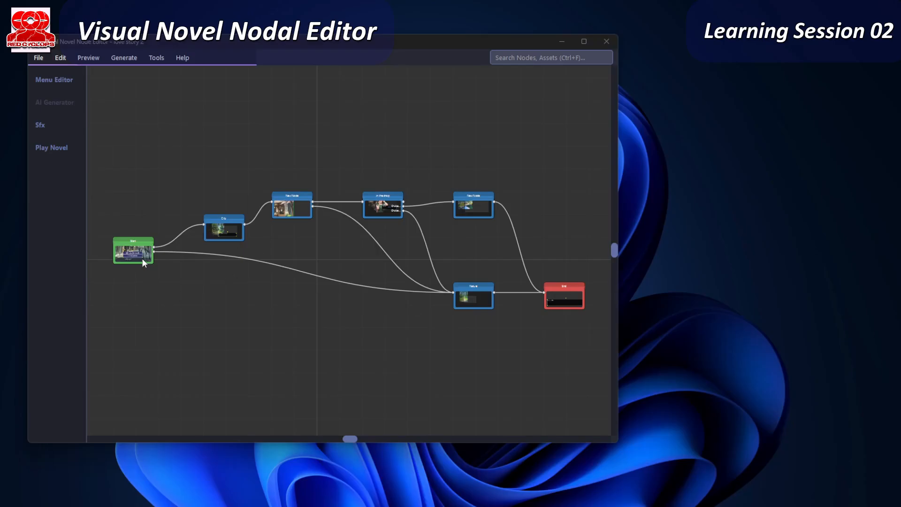
- Open the in the shop node with its New Dialogue action selected, enlarge the scene view, and narrow and reposition the editor window
{"action": "left_click", "coordinate": [381, 207]}
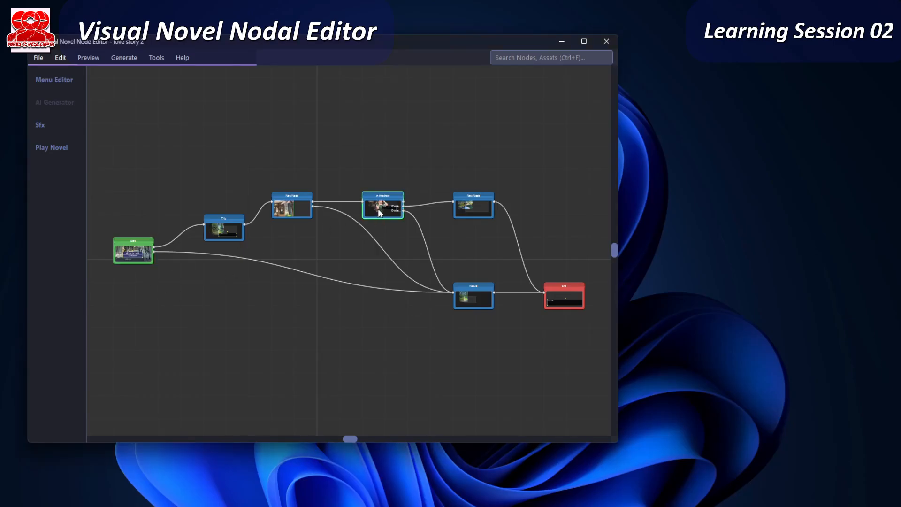
{"action": "double_click", "coordinate": [378, 209]}
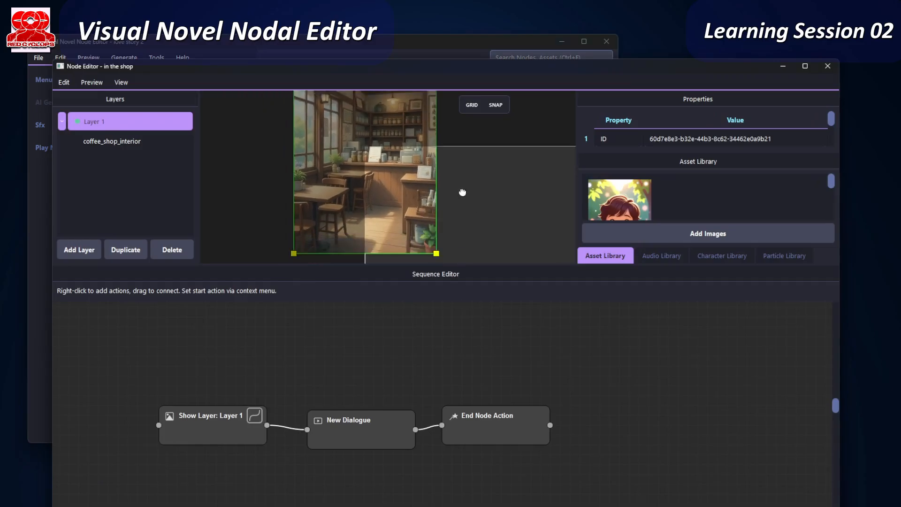
{"action": "left_click", "coordinate": [387, 426]}
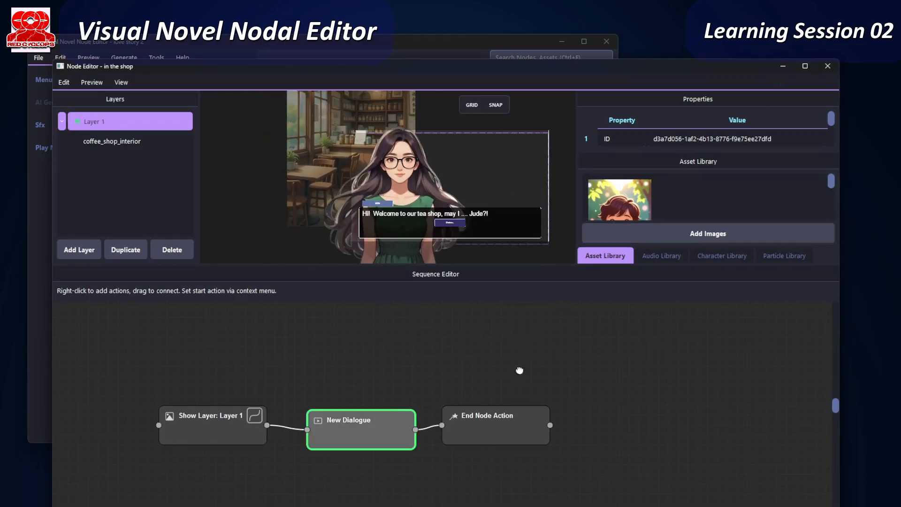
{"action": "left_click_drag", "start_coordinate": [519, 370], "coordinate": [551, 419]}
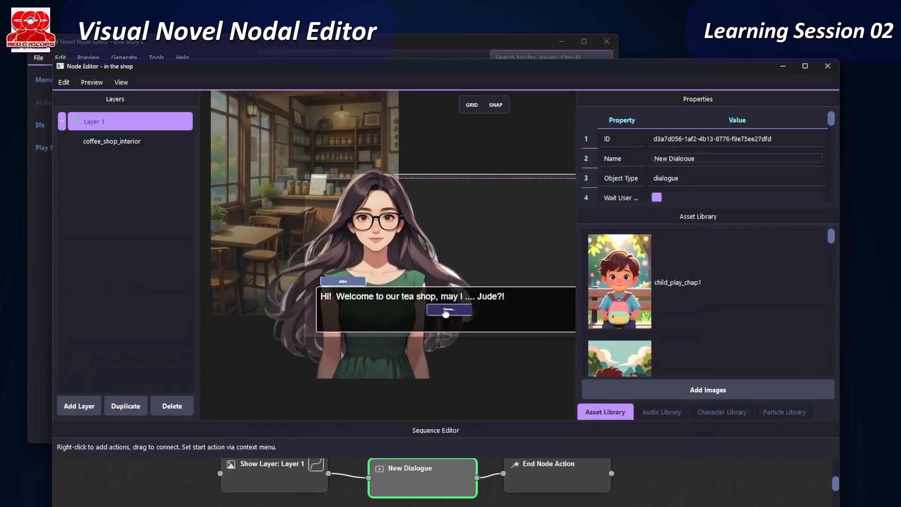
{"action": "scroll", "coordinate": [689, 168], "scroll_direction": "down", "scroll_amount": 1}
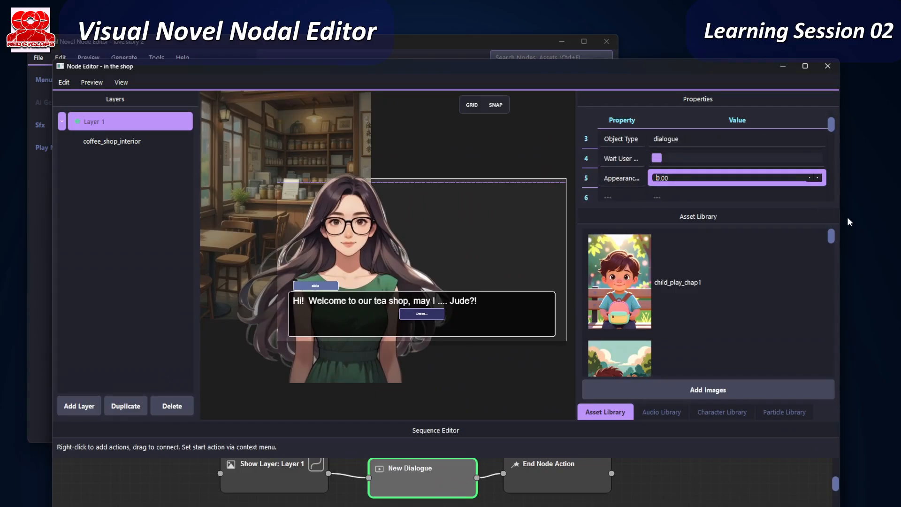
{"action": "left_click_drag", "start_coordinate": [840, 219], "coordinate": [741, 224]}
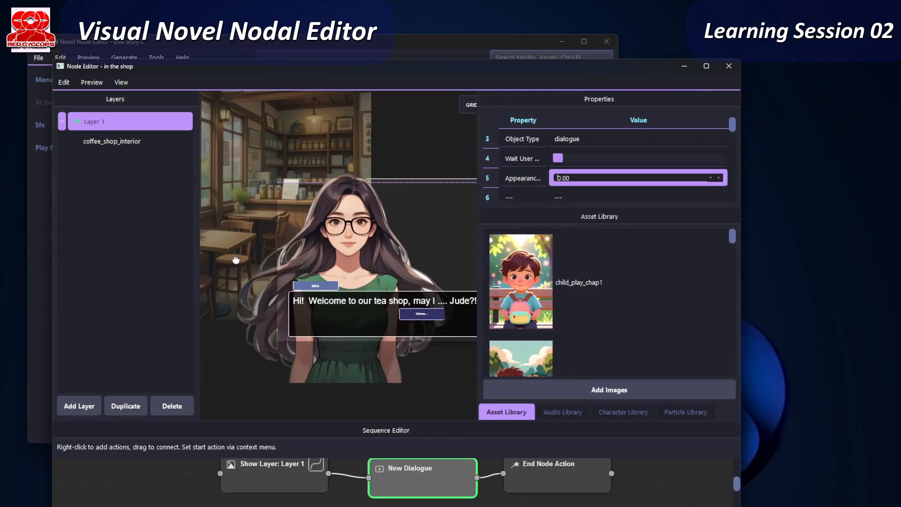
{"action": "left_click_drag", "start_coordinate": [199, 276], "coordinate": [152, 282]}
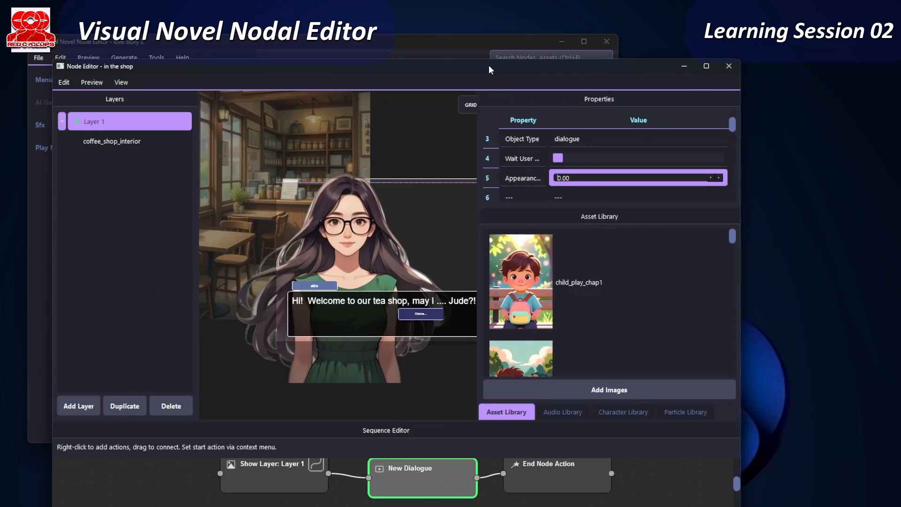
{"action": "left_click_drag", "start_coordinate": [488, 65], "coordinate": [424, 42]}
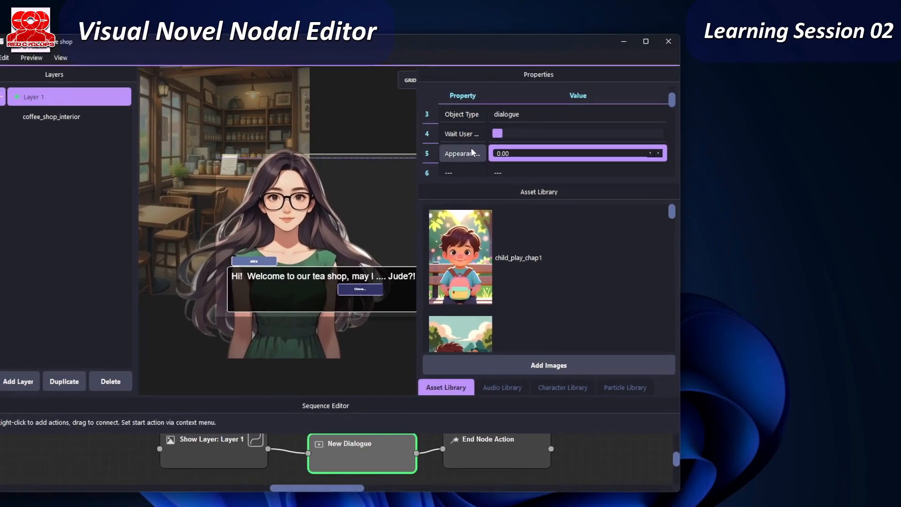
- Open the New Dialogue action in the dialogue editor and place that window beside the scene view
{"action": "double_click", "coordinate": [352, 457]}
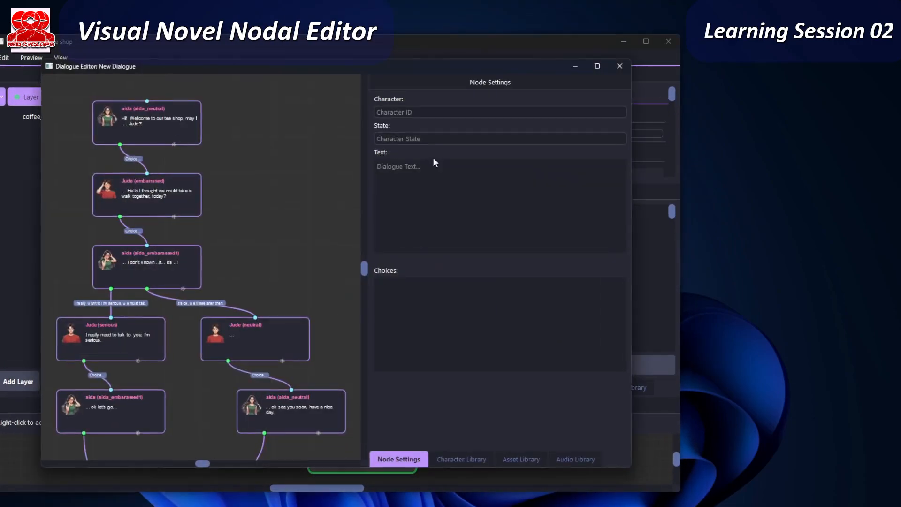
{"action": "left_click_drag", "start_coordinate": [418, 66], "coordinate": [689, 69]}
{"action": "left_click_drag", "start_coordinate": [309, 254], "coordinate": [410, 253]}
{"action": "left_click_drag", "start_coordinate": [625, 72], "coordinate": [706, 63]}
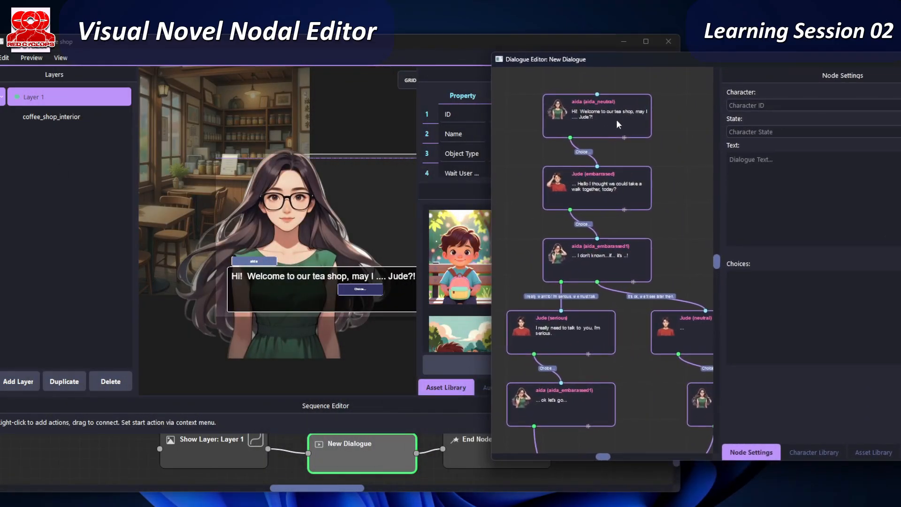
- Examine how the first three lines of the tea shop dialogue are displayed in the scene, returning to Aida's greeting
{"action": "left_click", "coordinate": [615, 119]}
{"action": "left_click", "coordinate": [608, 201]}
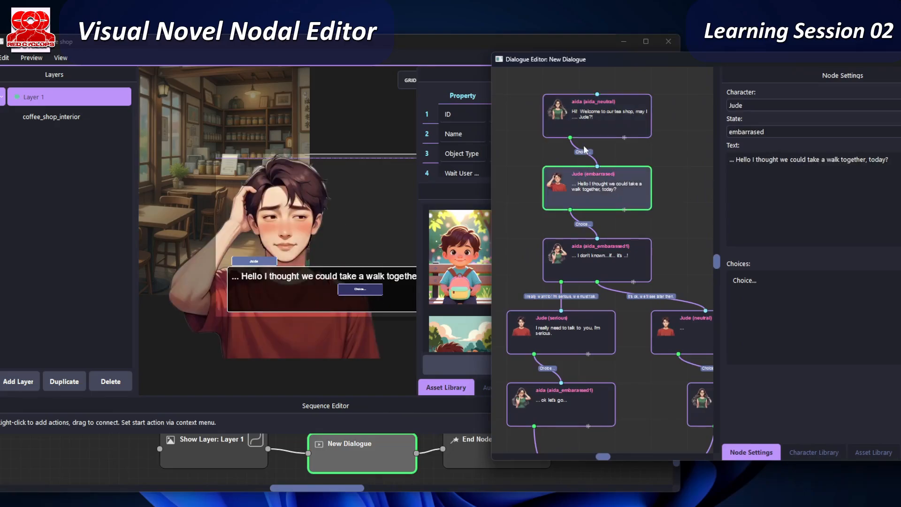
{"action": "left_click", "coordinate": [592, 126]}
{"action": "left_click", "coordinate": [587, 257]}
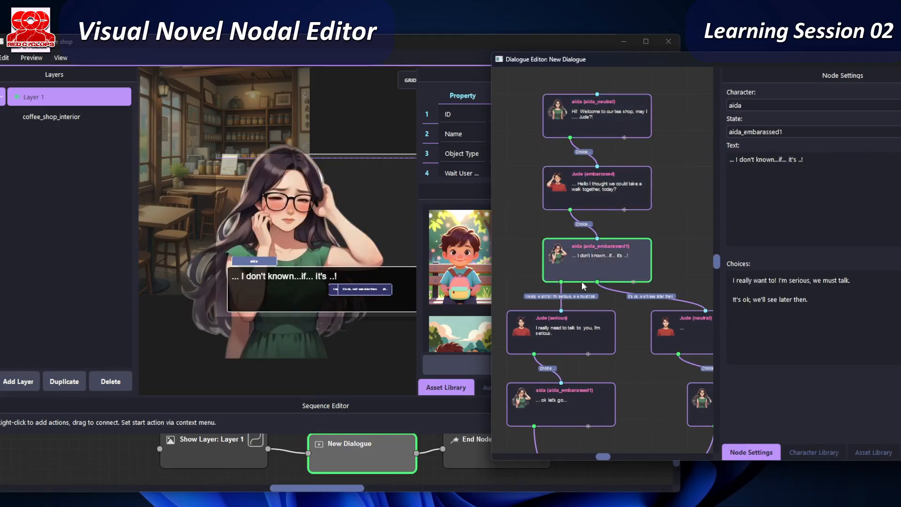
{"action": "left_click", "coordinate": [590, 125]}
- Shrink Aida's portrait in the greeting line and place it in the scene's lower-left corner, at the text box's left end
{"action": "scroll", "coordinate": [314, 273], "scroll_direction": "down", "scroll_amount": 1}
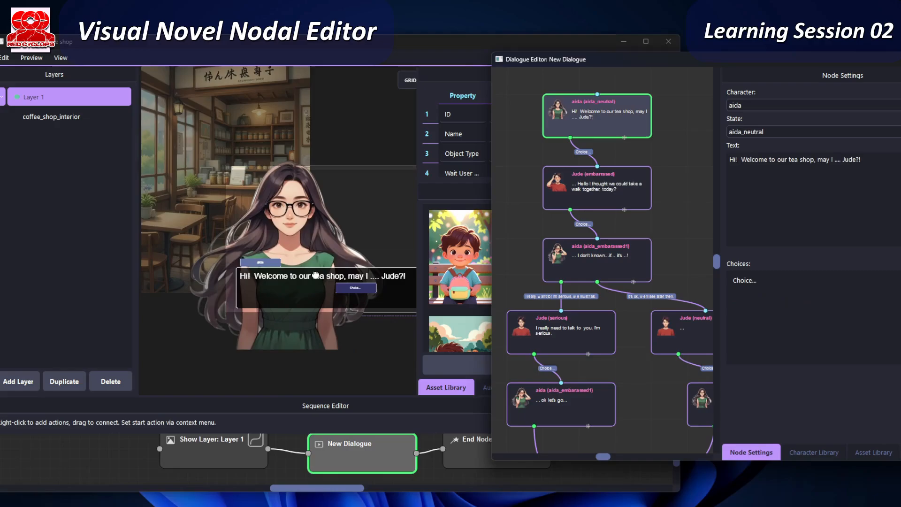
{"action": "left_click_drag", "start_coordinate": [325, 270], "coordinate": [291, 253]}
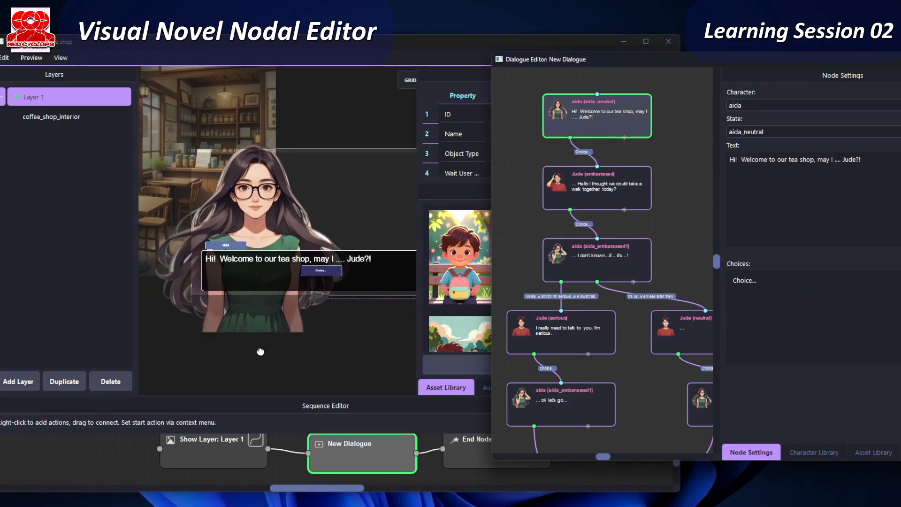
{"action": "left_click", "coordinate": [260, 330]}
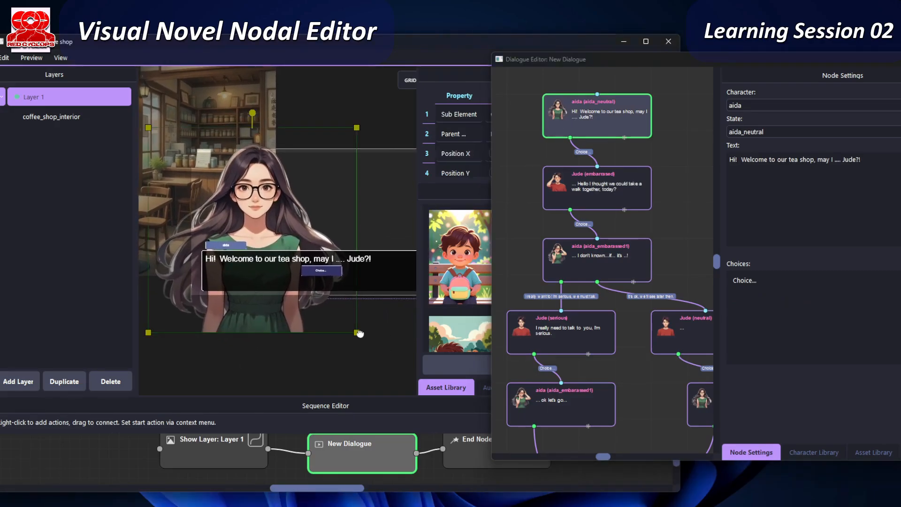
{"action": "left_click_drag", "start_coordinate": [357, 333], "coordinate": [284, 267]}
{"action": "left_click_drag", "start_coordinate": [256, 227], "coordinate": [230, 253]}
- Narrow the greeting's text box and place it beside Aida's portrait along the lower edge of the scene frame
{"action": "left_click", "coordinate": [349, 279]}
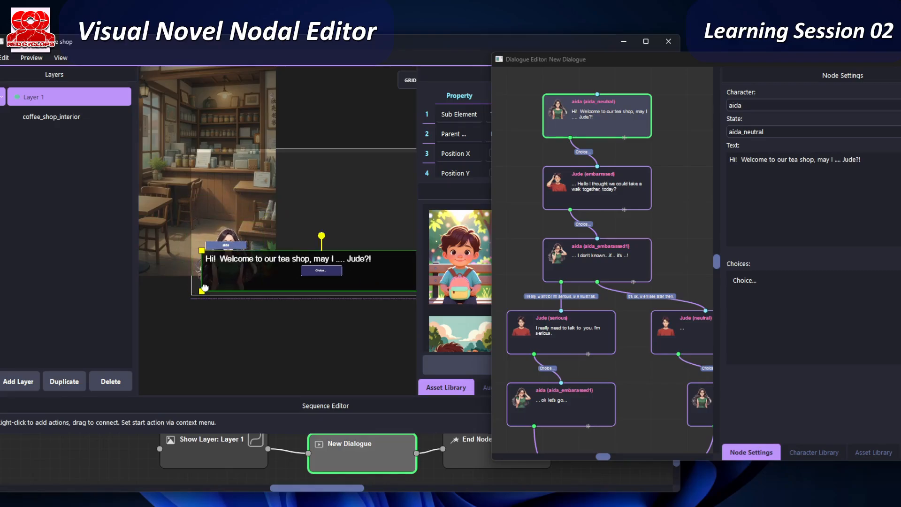
{"action": "left_click_drag", "start_coordinate": [202, 291], "coordinate": [284, 285]}
{"action": "left_click_drag", "start_coordinate": [308, 314], "coordinate": [269, 337]}
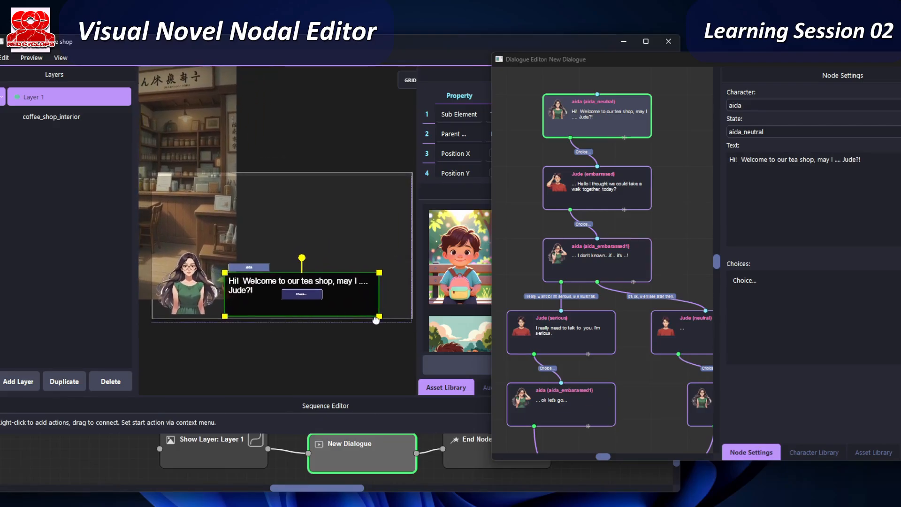
{"action": "left_click_drag", "start_coordinate": [379, 316], "coordinate": [395, 317]}
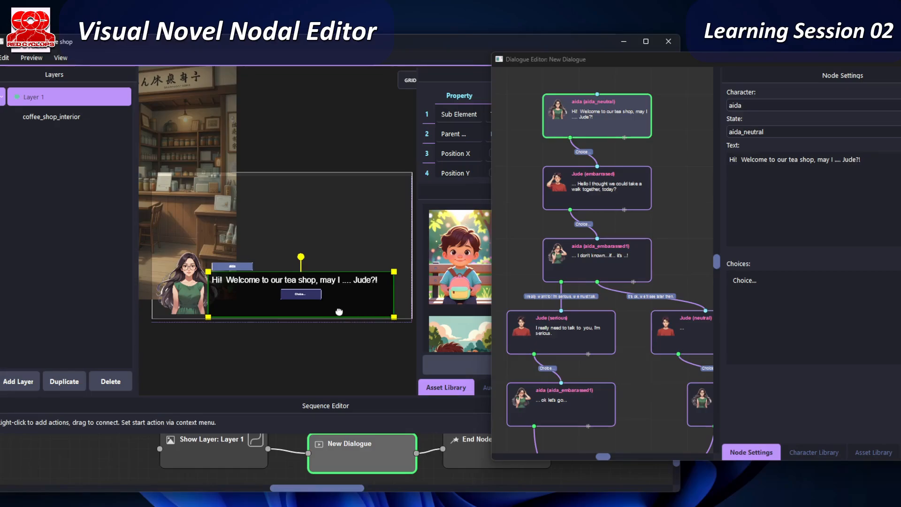
{"action": "left_click_drag", "start_coordinate": [339, 312], "coordinate": [353, 310]}
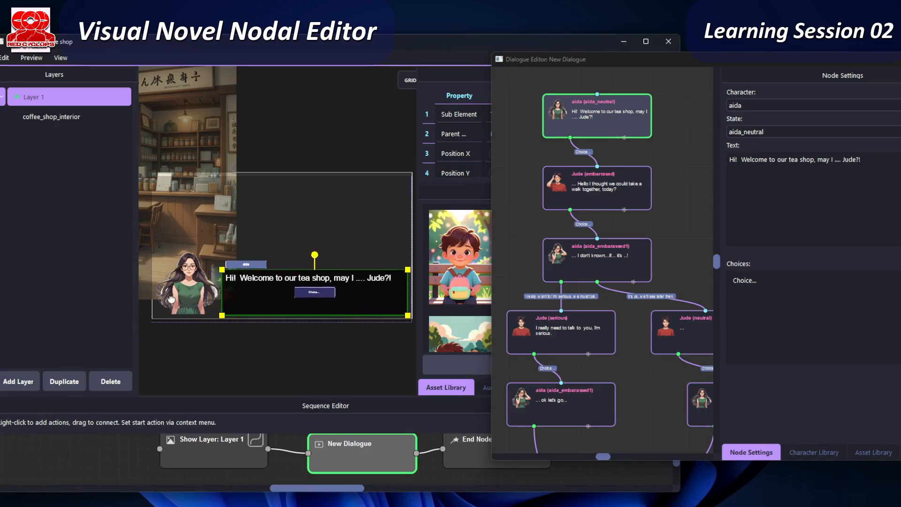
- Reselect the New Dialogue action and compare the scene layouts of Aida's greeting and Jude's embarrassed reply
{"action": "left_click", "coordinate": [227, 331]}
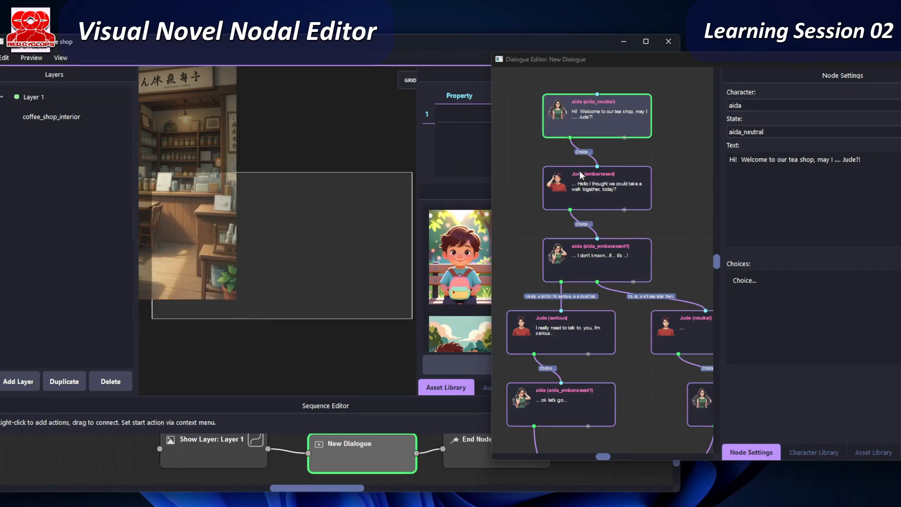
{"action": "left_click", "coordinate": [594, 127]}
{"action": "left_click", "coordinate": [610, 192]}
{"action": "left_click", "coordinate": [607, 134]}
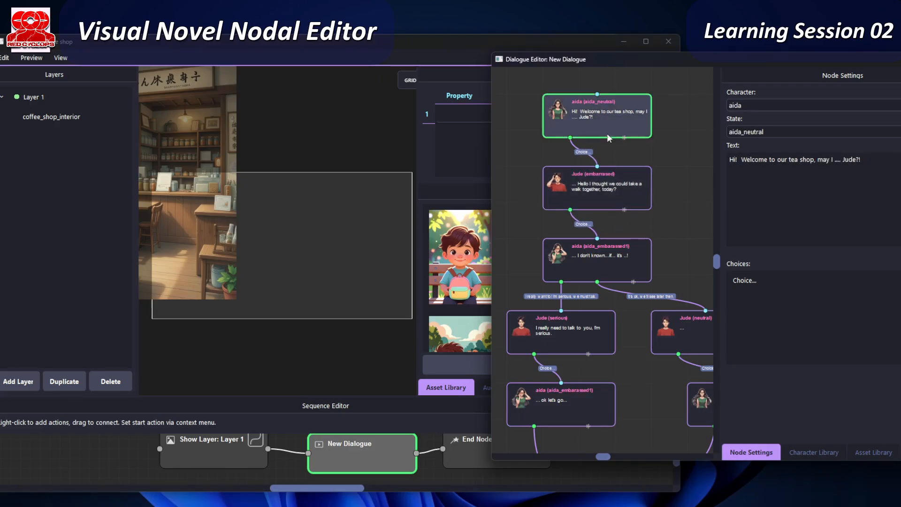
{"action": "left_click", "coordinate": [369, 459]}
{"action": "left_click", "coordinate": [611, 124]}
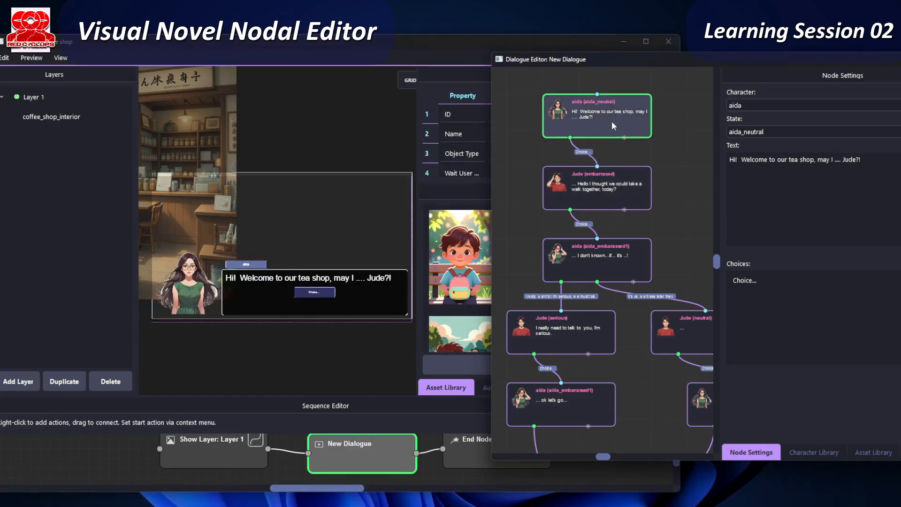
{"action": "left_click", "coordinate": [600, 196]}
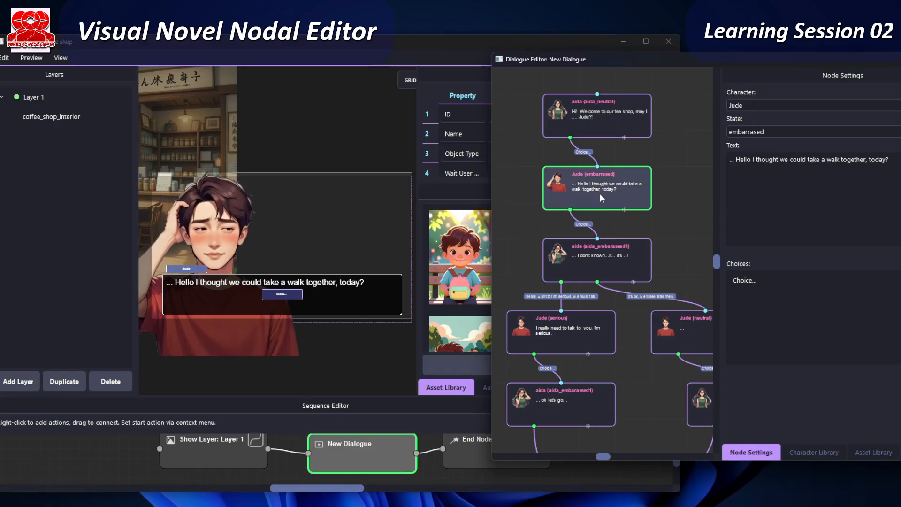
{"action": "left_click", "coordinate": [615, 131]}
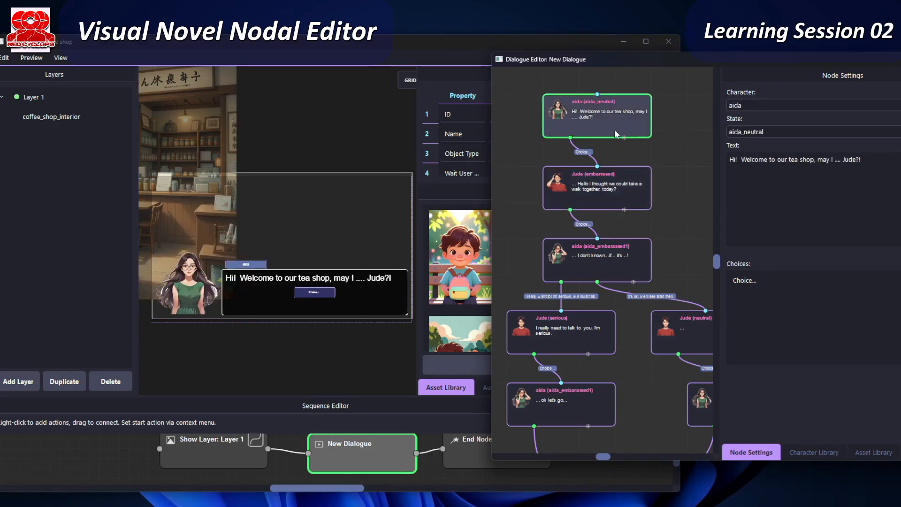
- Try to copy the transforms from Aida's greeting and paste them onto Jude's portrait in the embarrassed reply
{"action": "right_click", "coordinate": [189, 311]}
{"action": "left_click", "coordinate": [214, 322]}
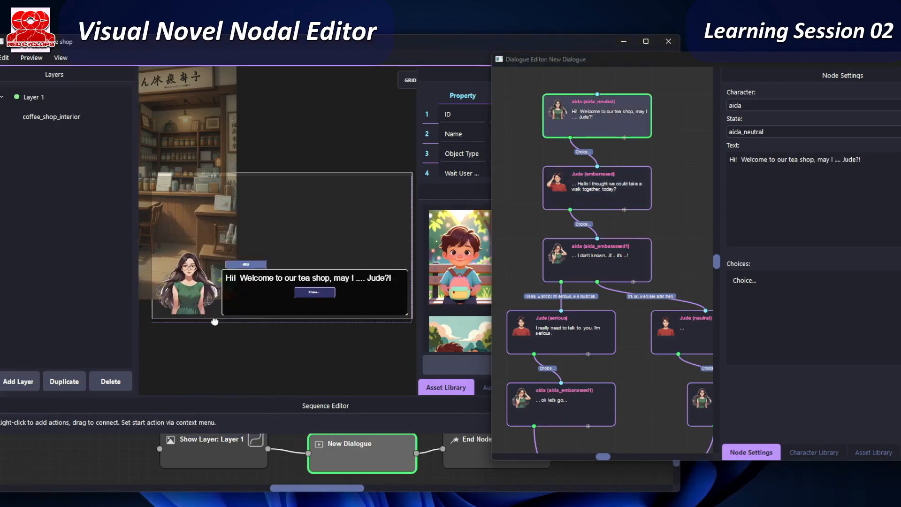
{"action": "left_click", "coordinate": [580, 195]}
{"action": "right_click", "coordinate": [219, 347]}
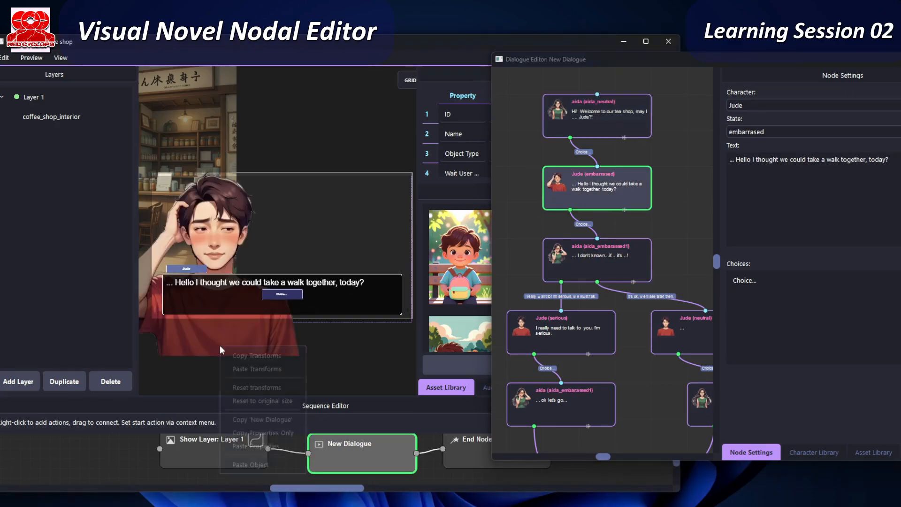
{"action": "left_click", "coordinate": [253, 368]}
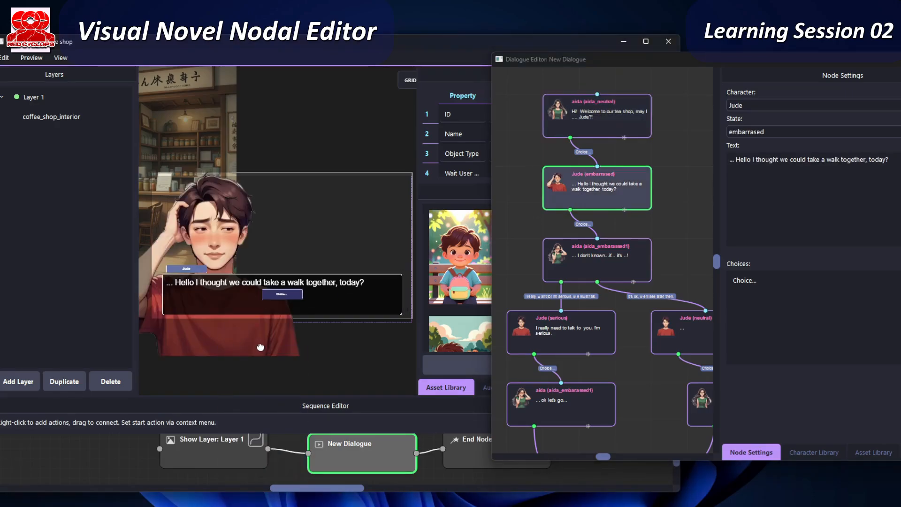
{"action": "right_click", "coordinate": [157, 312]}
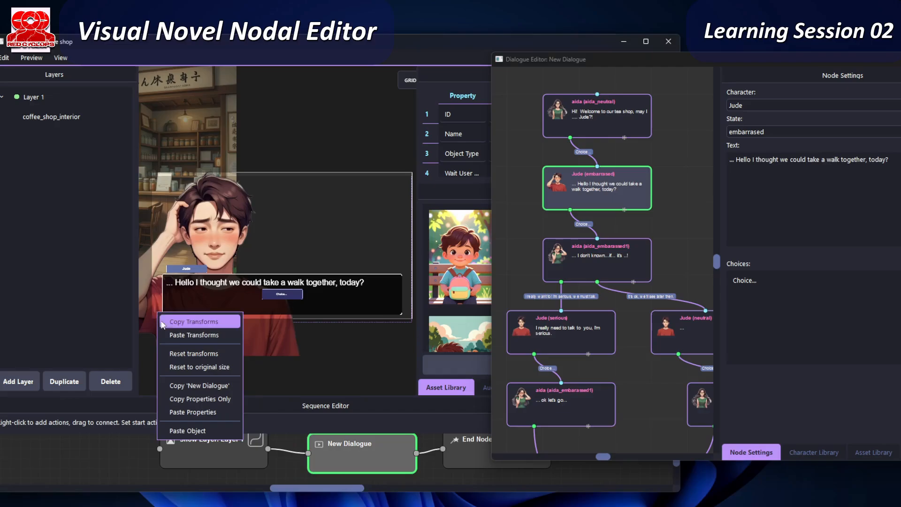
{"action": "left_click", "coordinate": [177, 338]}
{"action": "left_click", "coordinate": [285, 357]}
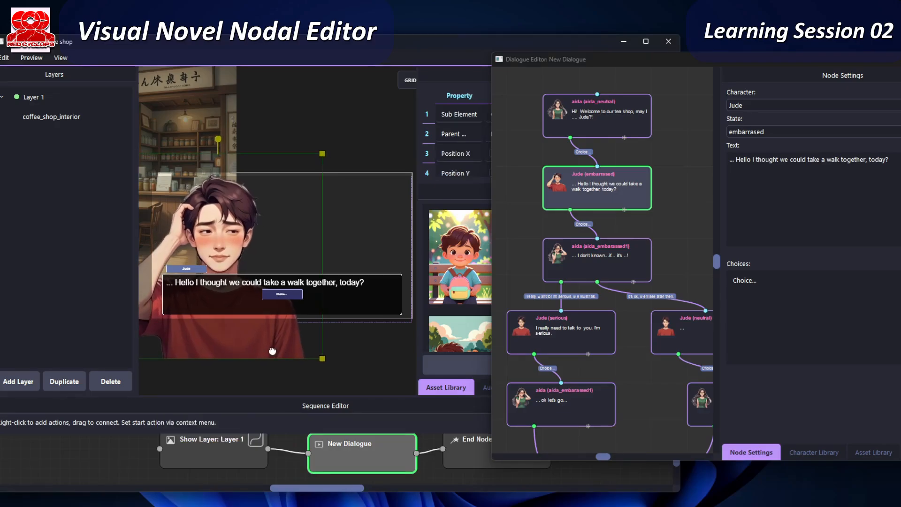
{"action": "right_click", "coordinate": [274, 351]}
{"action": "left_click", "coordinate": [292, 374]}
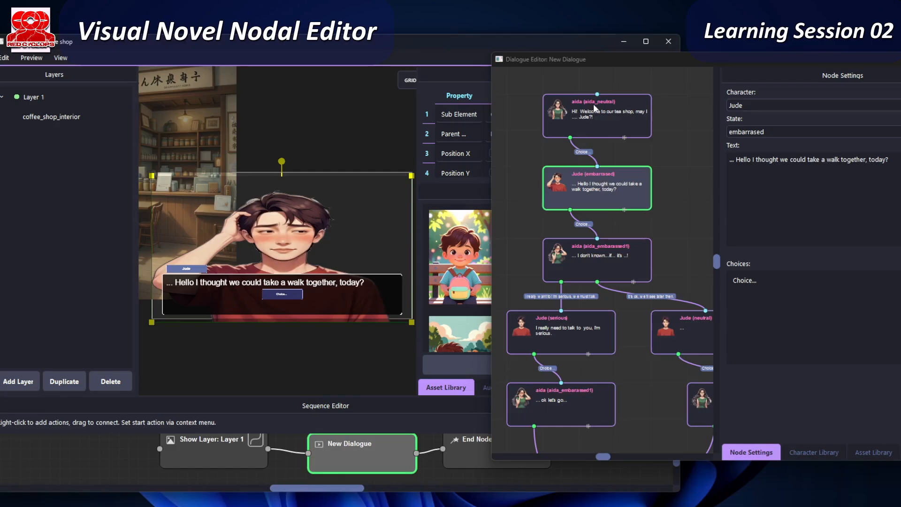
- Copy the transforms of Aida's portrait in the greeting and paste them onto Jude's portrait in the embarrassed reply
{"action": "left_click", "coordinate": [596, 108]}
{"action": "right_click", "coordinate": [188, 312]}
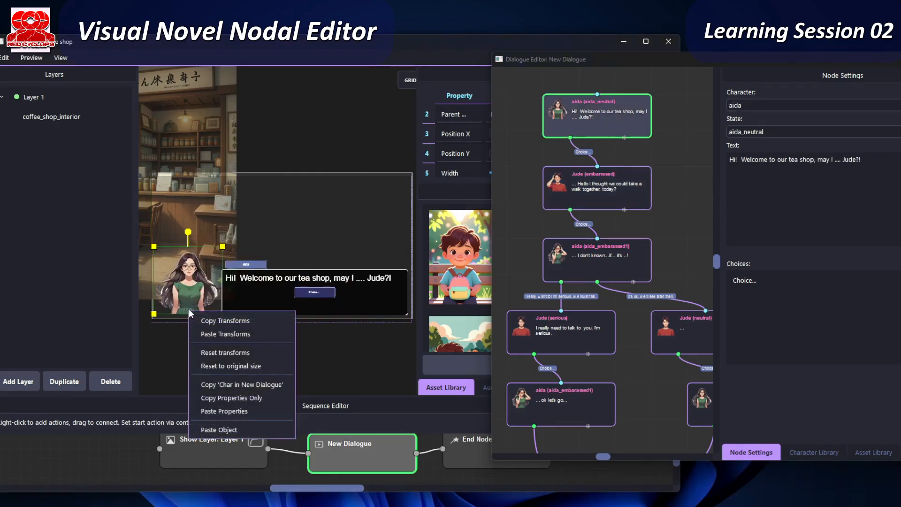
{"action": "left_click", "coordinate": [212, 317]}
{"action": "left_click", "coordinate": [586, 187]}
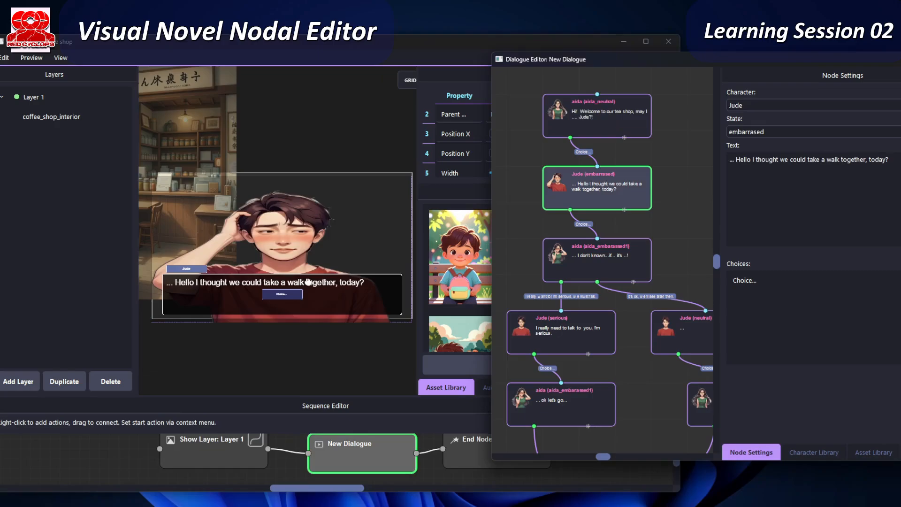
{"action": "left_click", "coordinate": [238, 321]}
{"action": "right_click", "coordinate": [238, 317]}
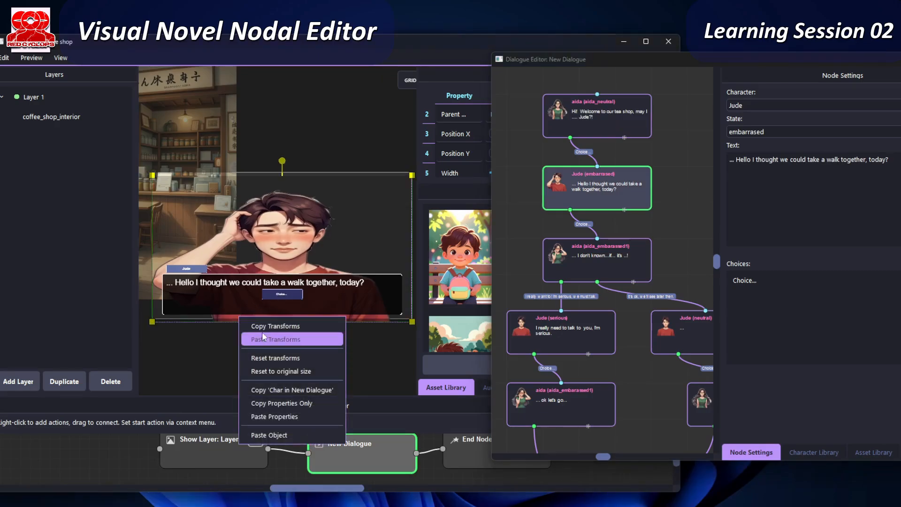
{"action": "left_click", "coordinate": [265, 336]}
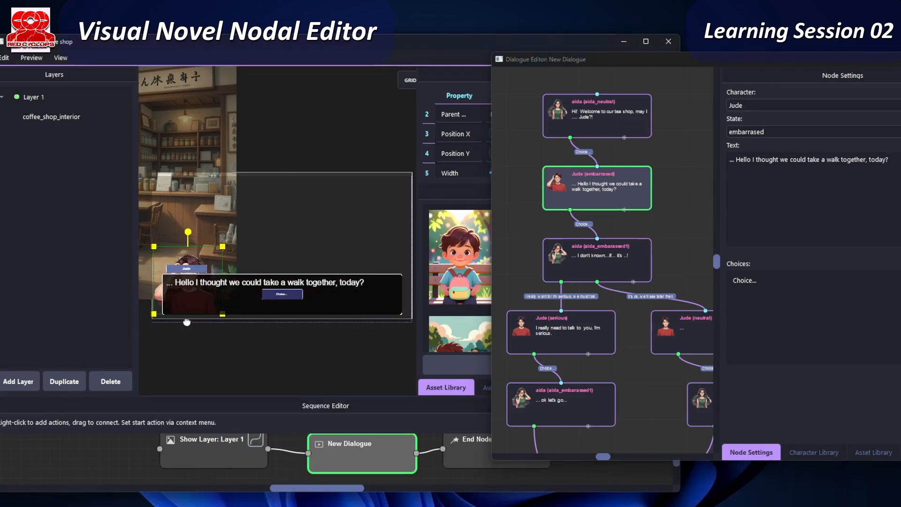
- Copy the transforms of the greeting's text box and paste them onto the text box of Jude's embarrassed reply
{"action": "left_click", "coordinate": [594, 115]}
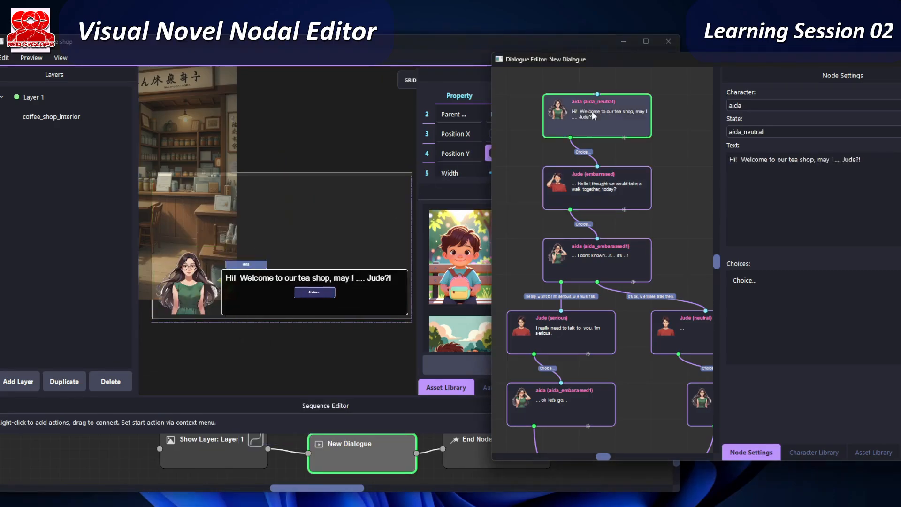
{"action": "right_click", "coordinate": [269, 305]}
{"action": "left_click", "coordinate": [298, 327]}
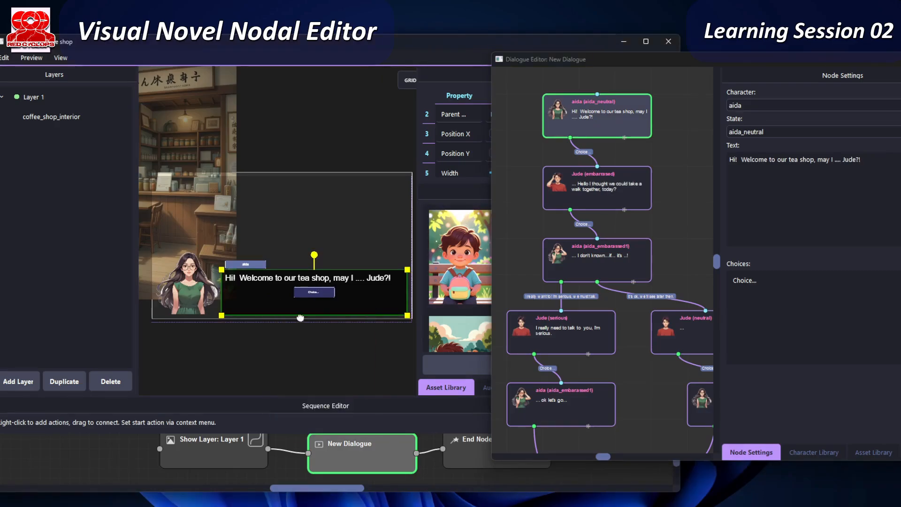
{"action": "left_click", "coordinate": [593, 186]}
{"action": "left_click", "coordinate": [276, 312]}
{"action": "right_click", "coordinate": [282, 312]}
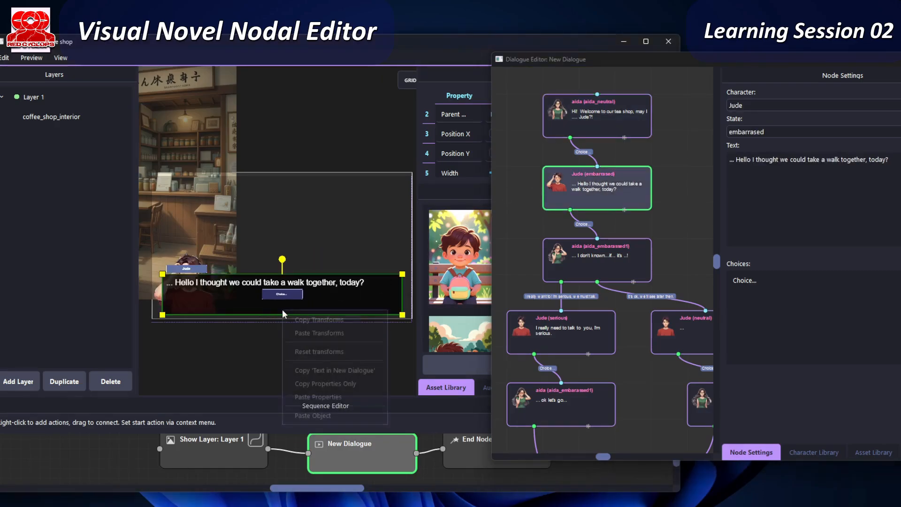
{"action": "left_click", "coordinate": [316, 334]}
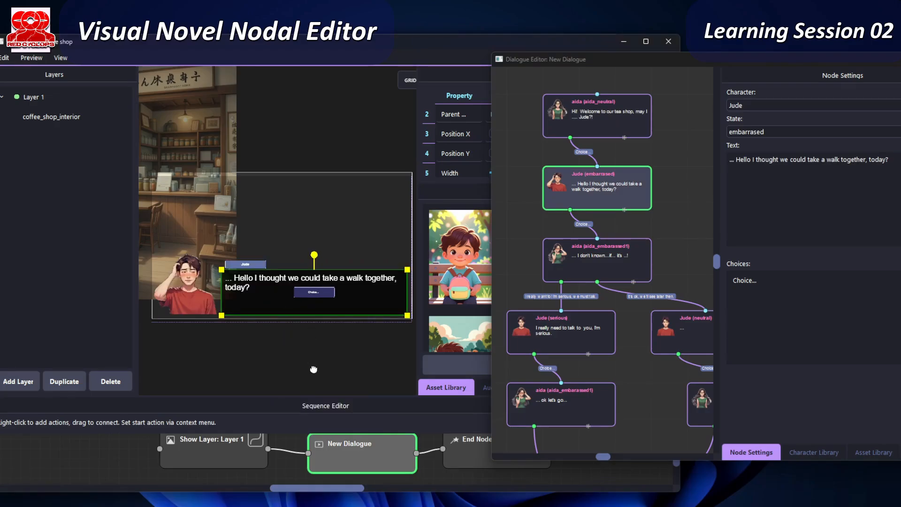
- Paste the copied text box transforms onto Aida's "I don't known" line and Jude's serious and neutral lines
{"action": "left_click", "coordinate": [592, 260]}
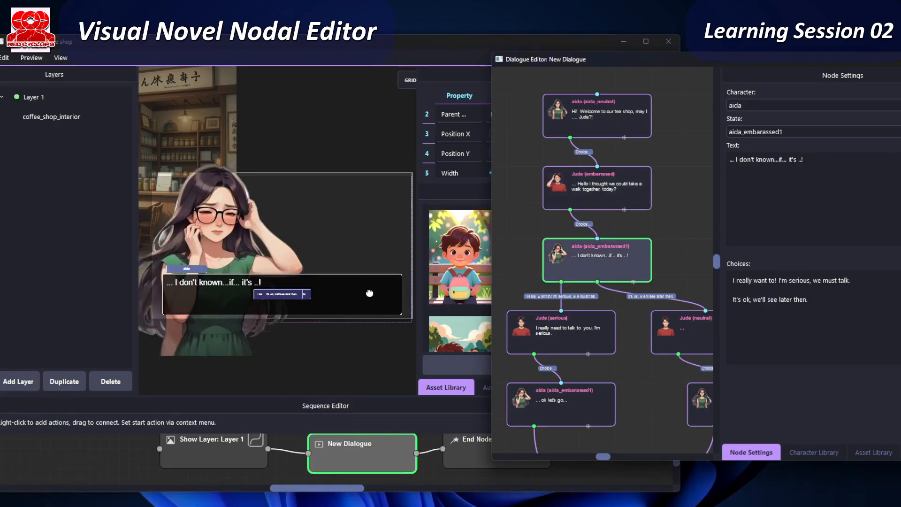
{"action": "left_click", "coordinate": [369, 293]}
{"action": "right_click", "coordinate": [371, 294]}
{"action": "left_click", "coordinate": [399, 315]}
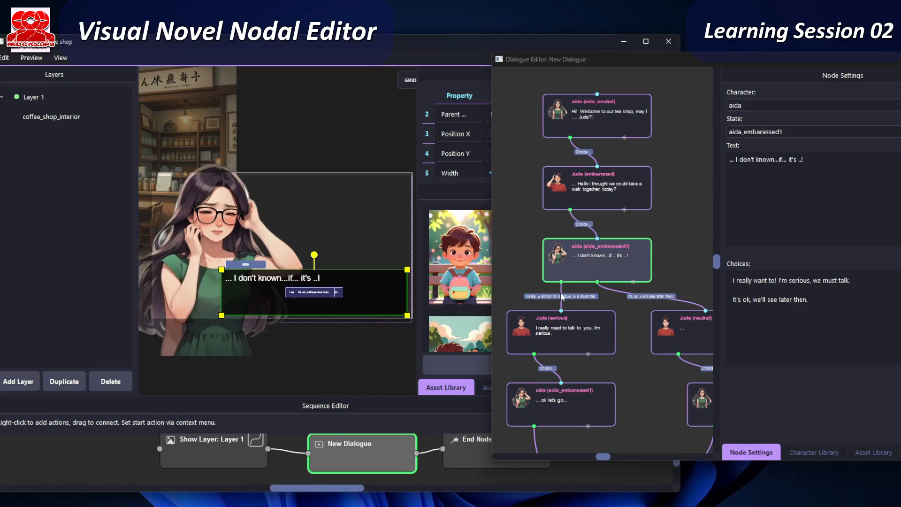
{"action": "left_click", "coordinate": [582, 340]}
{"action": "left_click", "coordinate": [380, 311]}
{"action": "right_click", "coordinate": [380, 311]}
{"action": "left_click", "coordinate": [406, 331]}
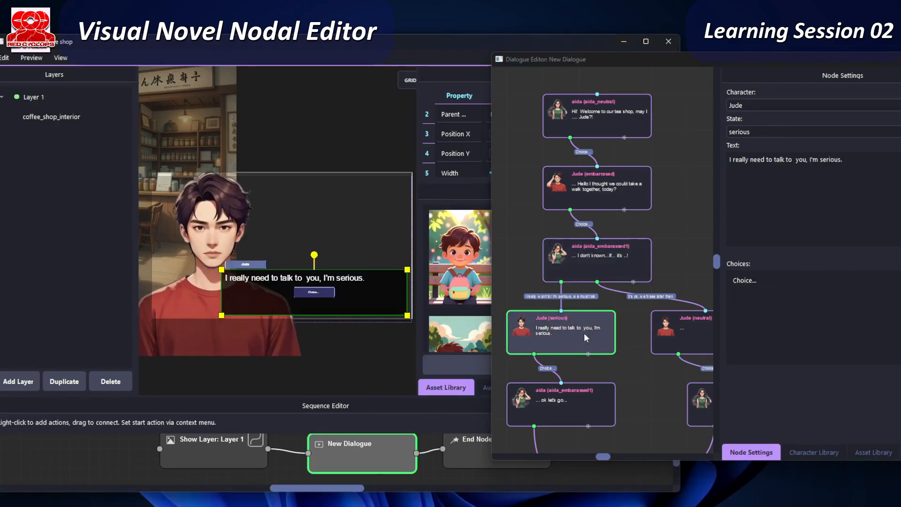
{"action": "left_click", "coordinate": [693, 334]}
{"action": "left_click", "coordinate": [351, 310]}
{"action": "right_click", "coordinate": [351, 310]}
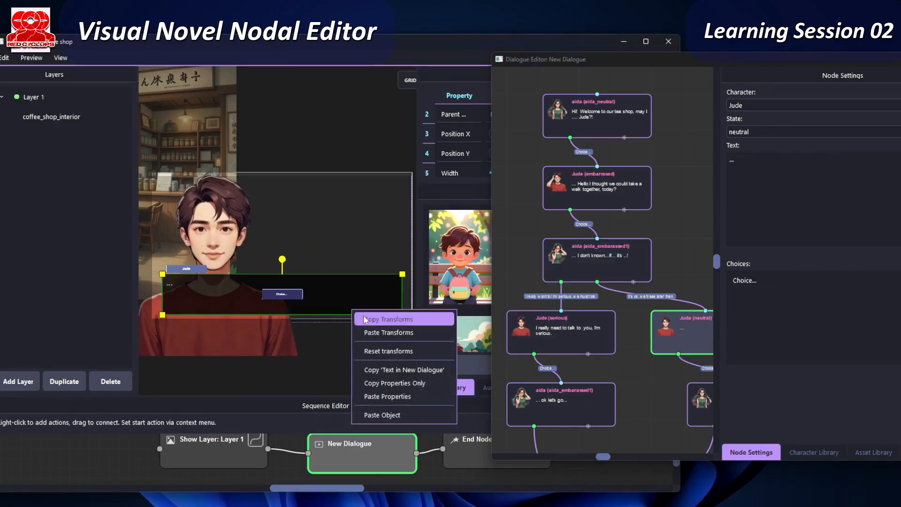
{"action": "left_click", "coordinate": [388, 334]}
- Paste the copied text box transforms onto Aida's closing lines "... ok let's go..." and "... ok see you soon, have a nice day."
{"action": "left_click", "coordinate": [579, 402]}
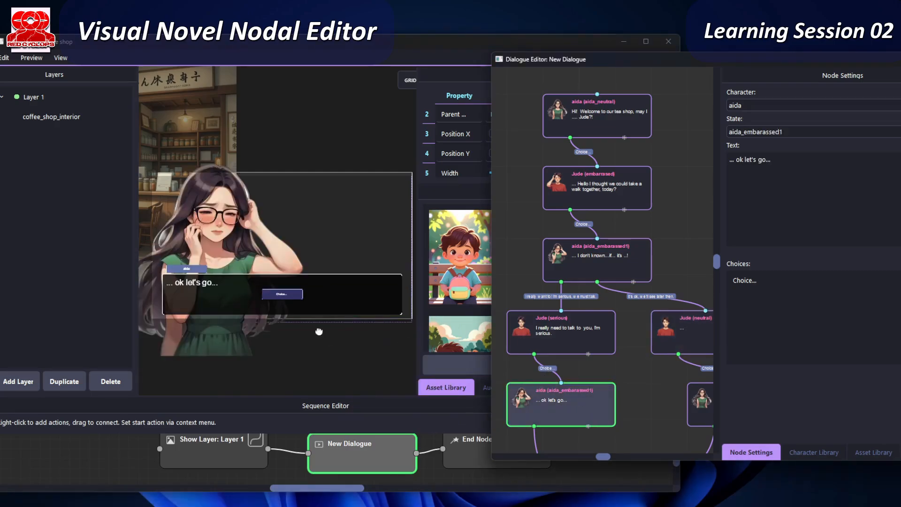
{"action": "left_click", "coordinate": [374, 304]}
{"action": "right_click", "coordinate": [376, 303]}
{"action": "left_click", "coordinate": [402, 328]}
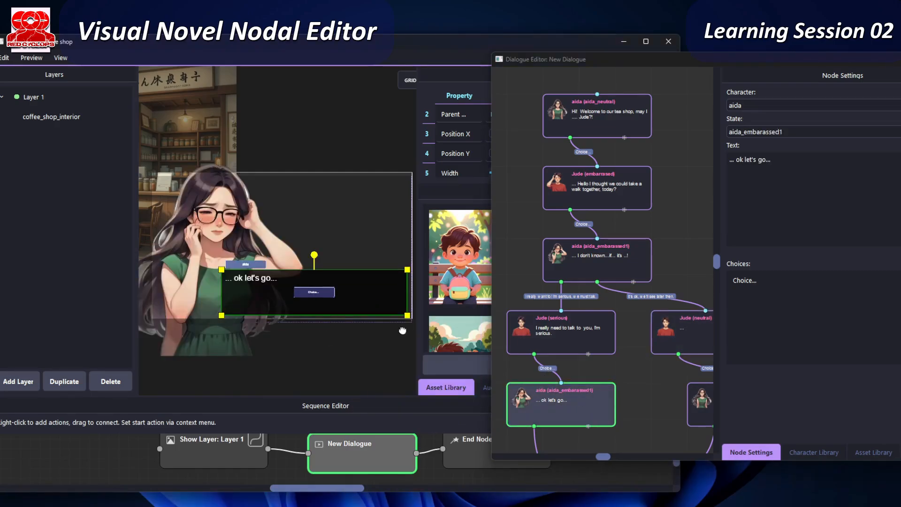
{"action": "left_click", "coordinate": [689, 420]}
{"action": "left_click", "coordinate": [373, 303]}
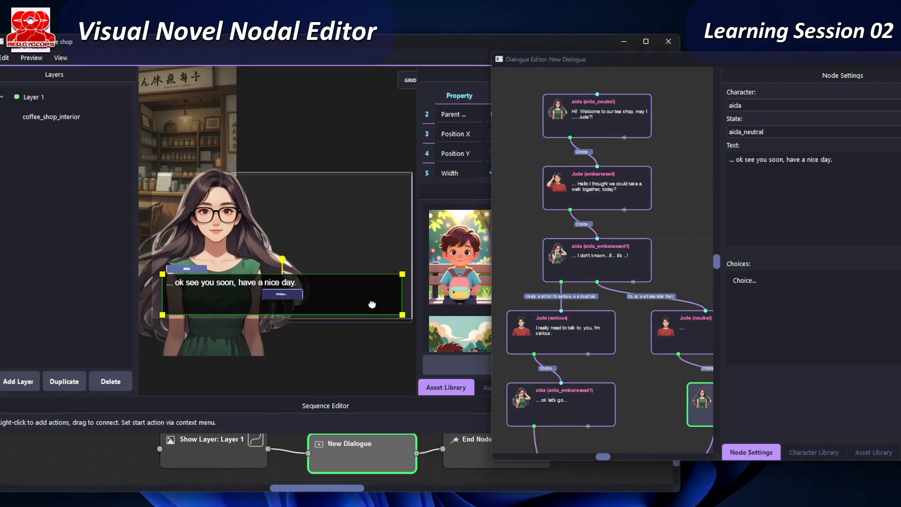
{"action": "right_click", "coordinate": [373, 304]}
{"action": "left_click", "coordinate": [406, 327]}
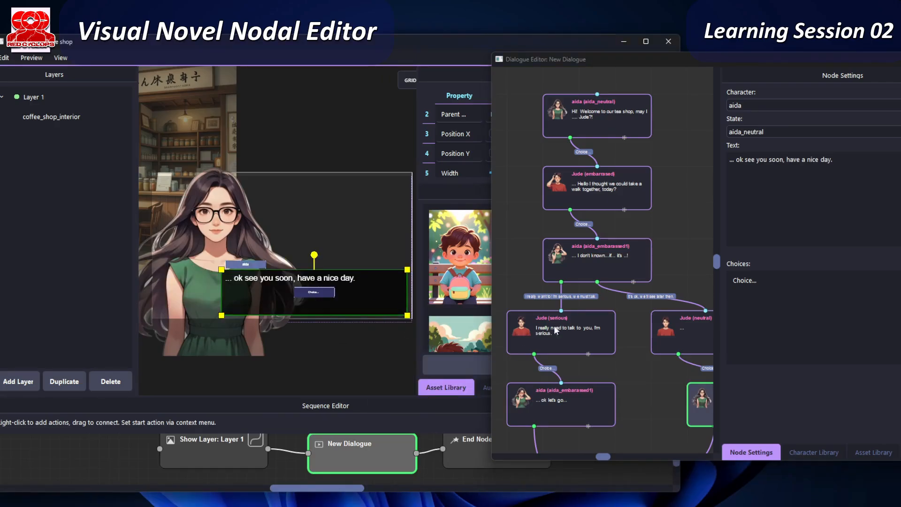
- Copy the transforms of Aida's portrait in the greeting and paste them onto her portrait in the "I don't known" line
{"action": "left_click", "coordinate": [609, 137]}
{"action": "left_click", "coordinate": [187, 312]}
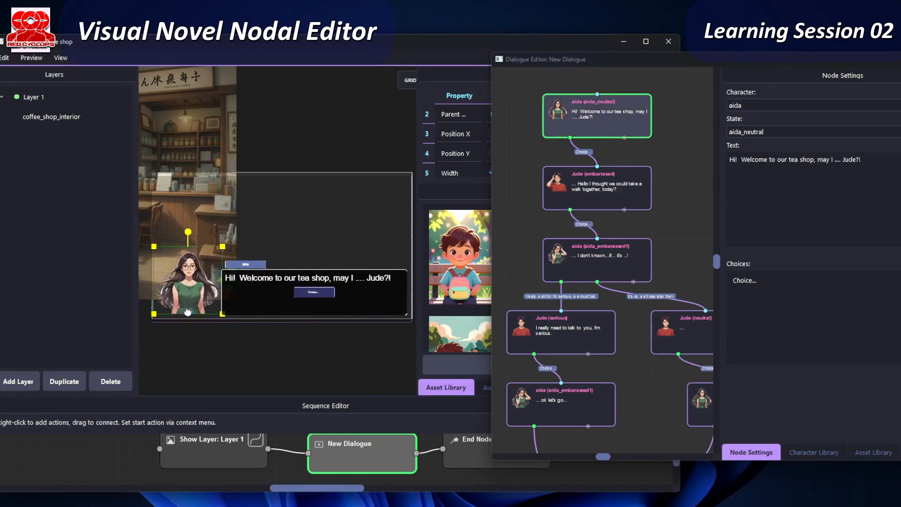
{"action": "right_click", "coordinate": [187, 310]}
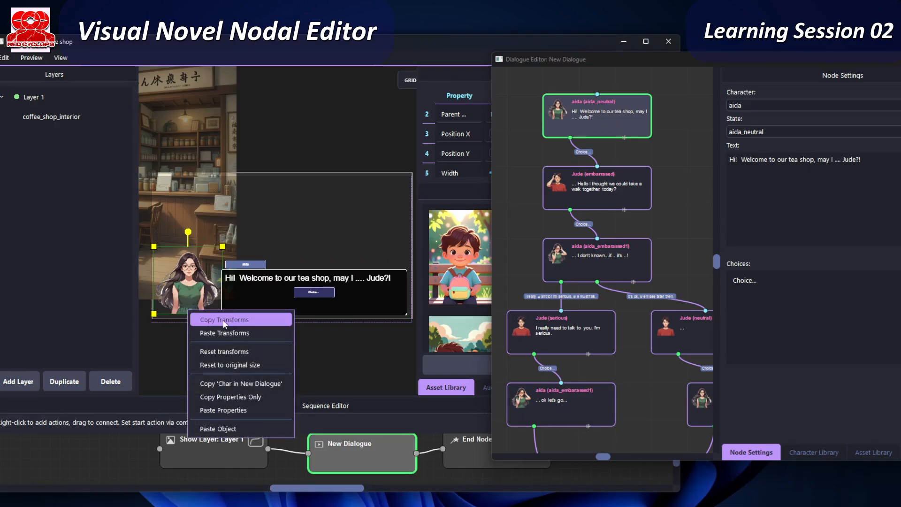
{"action": "left_click", "coordinate": [219, 319]}
{"action": "left_click", "coordinate": [556, 197]}
{"action": "left_click", "coordinate": [581, 258]}
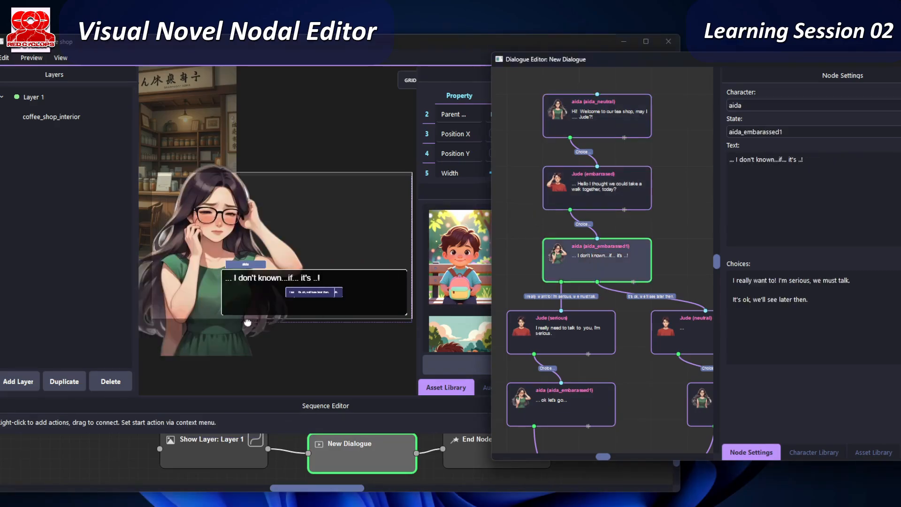
{"action": "right_click", "coordinate": [204, 310]}
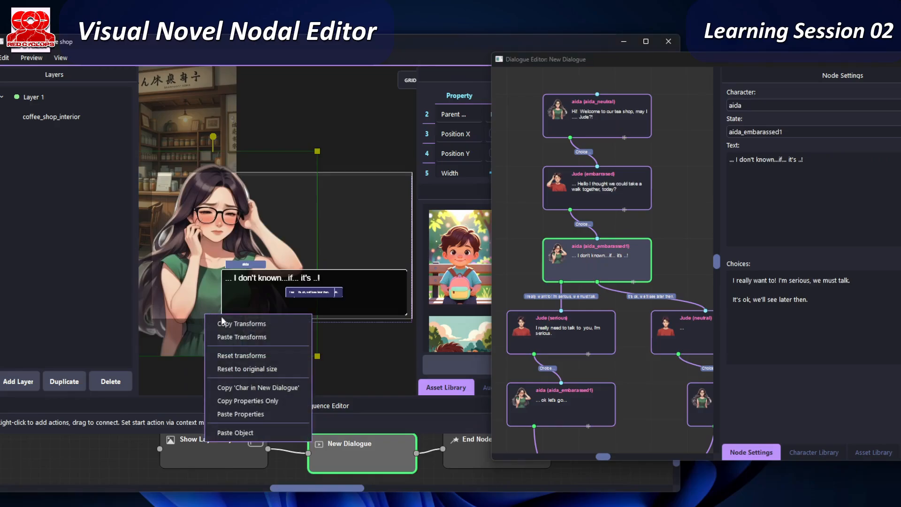
{"action": "left_click", "coordinate": [234, 336]}
- Paste the copied portrait transforms onto Jude's portraits in his serious and neutral lines
{"action": "left_click", "coordinate": [586, 327]}
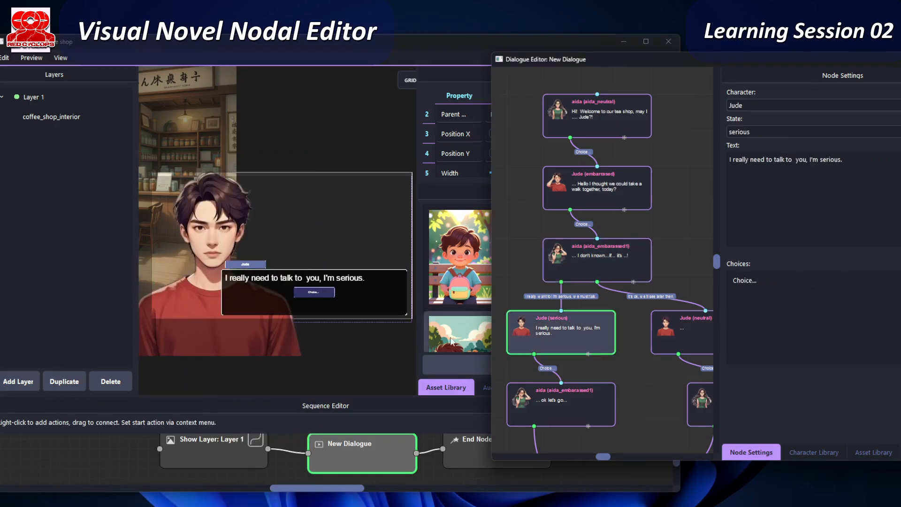
{"action": "right_click", "coordinate": [214, 313]}
{"action": "left_click", "coordinate": [242, 334]}
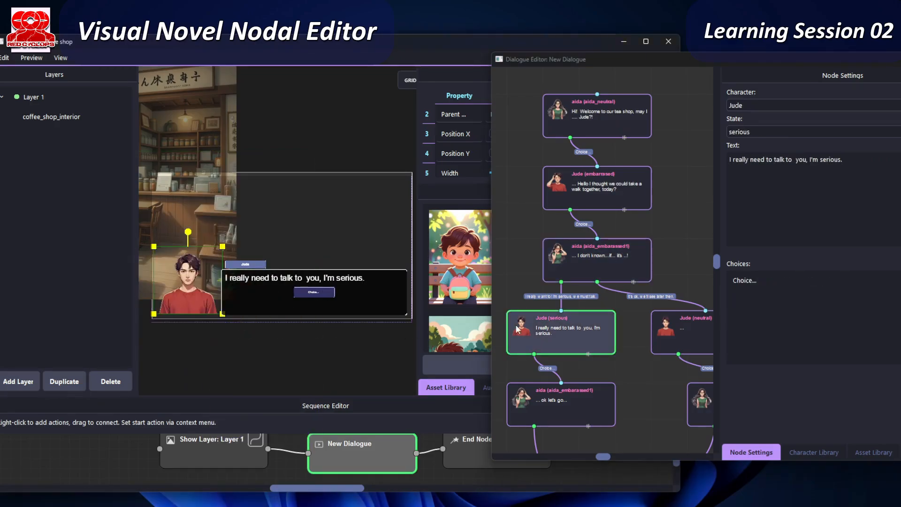
{"action": "left_click", "coordinate": [679, 331]}
{"action": "right_click", "coordinate": [212, 312]}
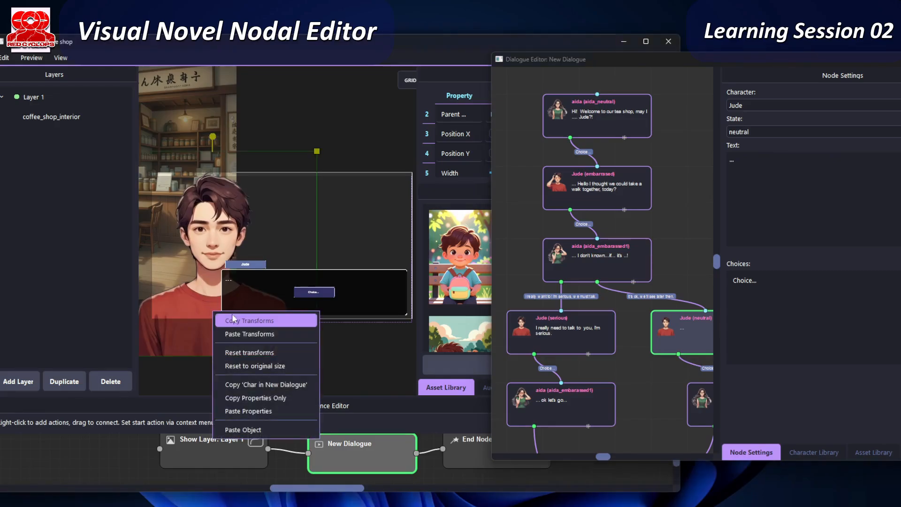
{"action": "left_click", "coordinate": [242, 334]}
- Paste the copied portrait transforms onto Aida's portraits in the closing lines "... ok let's go..." and "... ok see you soon, have a nice day."
{"action": "left_click", "coordinate": [592, 390]}
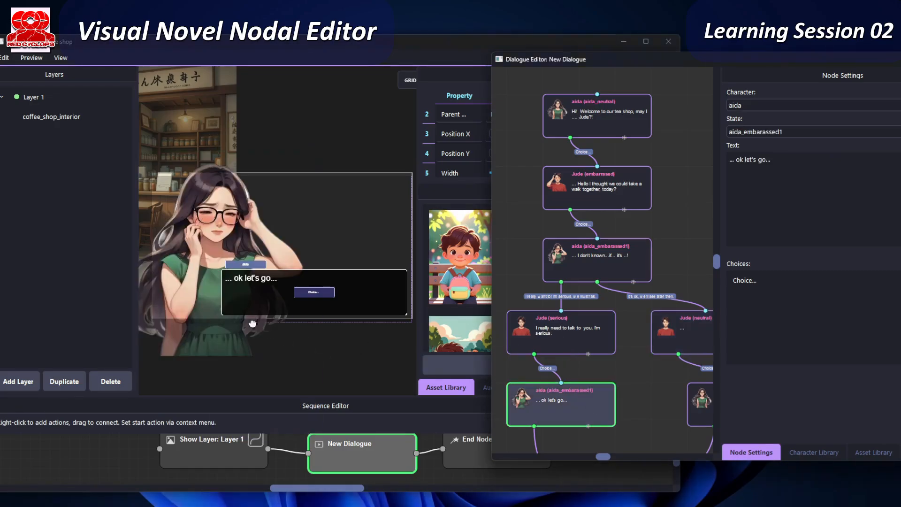
{"action": "right_click", "coordinate": [212, 311]}
{"action": "left_click", "coordinate": [237, 332]}
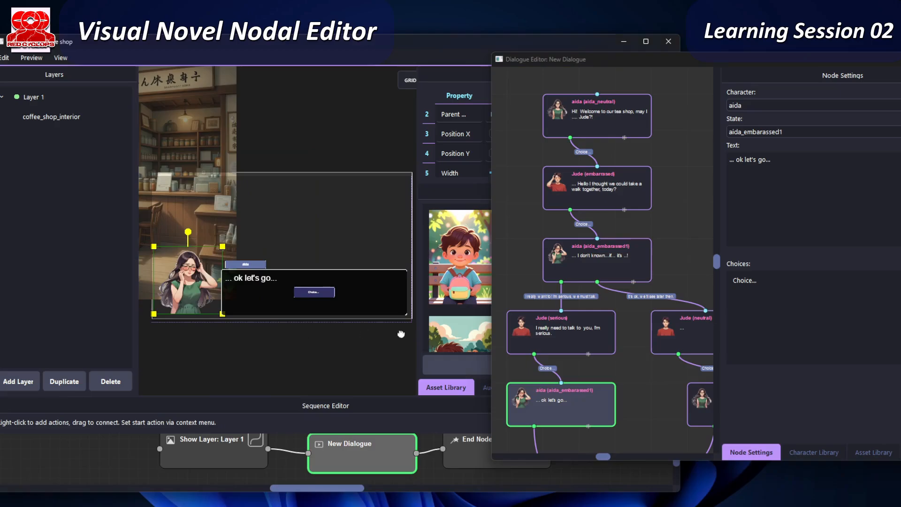
{"action": "left_click", "coordinate": [699, 403]}
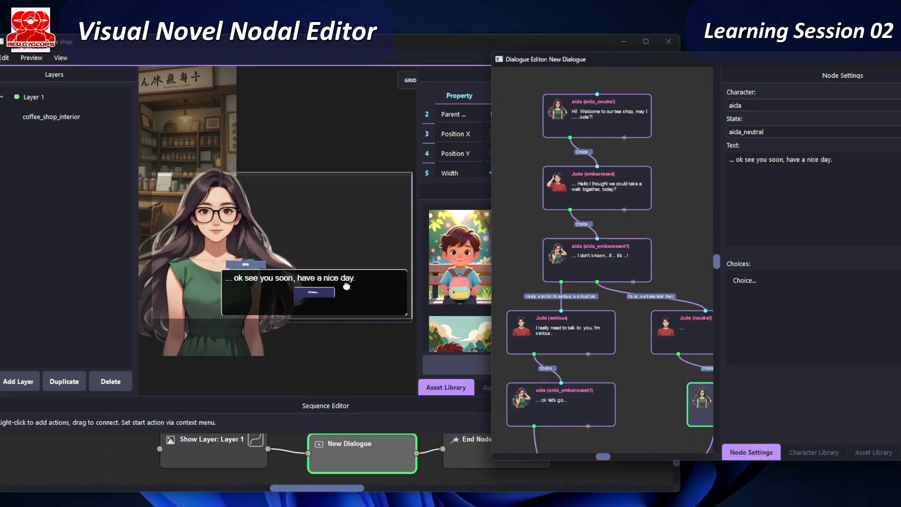
{"action": "right_click", "coordinate": [206, 299]}
{"action": "left_click", "coordinate": [253, 322]}
- Review the dialogue nodes from the closing lines back to the greeting, checking portrait and text box placement
{"action": "scroll", "coordinate": [612, 351], "scroll_direction": "down", "scroll_amount": 3}
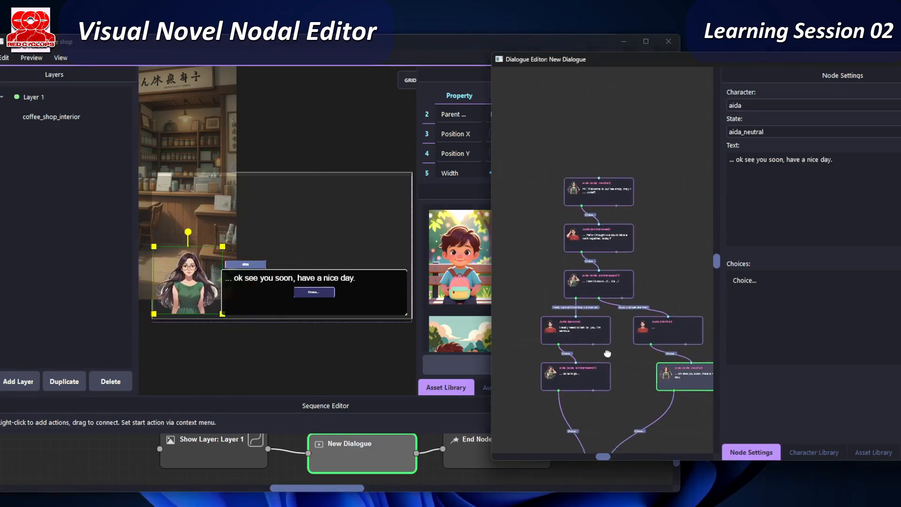
{"action": "left_click", "coordinate": [562, 284]}
{"action": "left_click", "coordinate": [697, 284]}
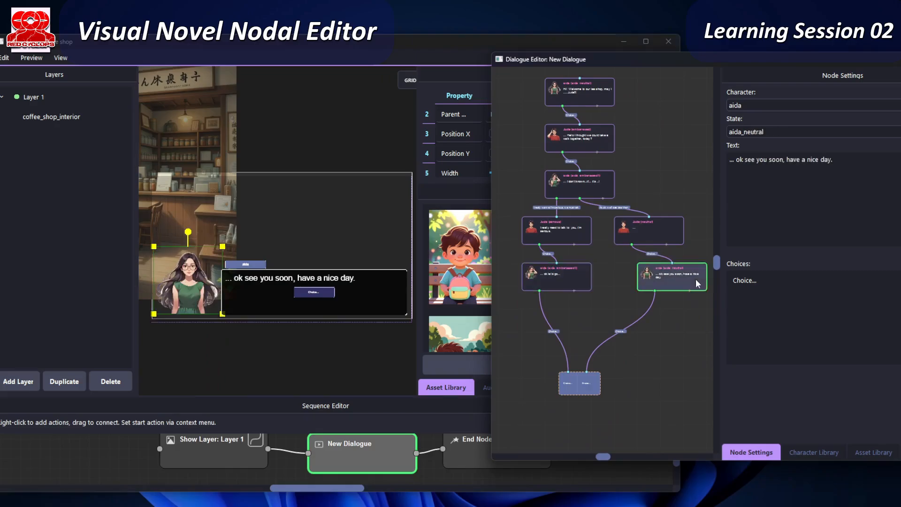
{"action": "left_click", "coordinate": [663, 228]}
{"action": "left_click", "coordinate": [558, 231]}
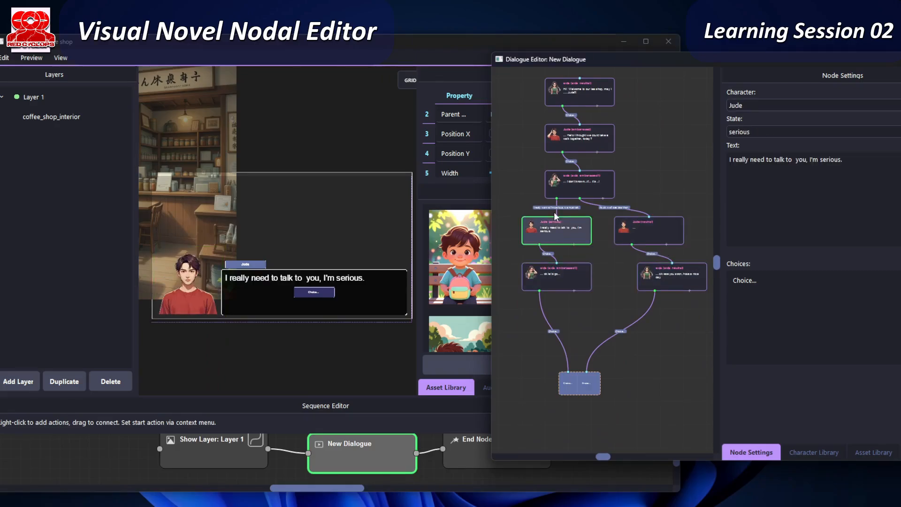
{"action": "left_click", "coordinate": [562, 188]}
{"action": "left_click", "coordinate": [579, 136]}
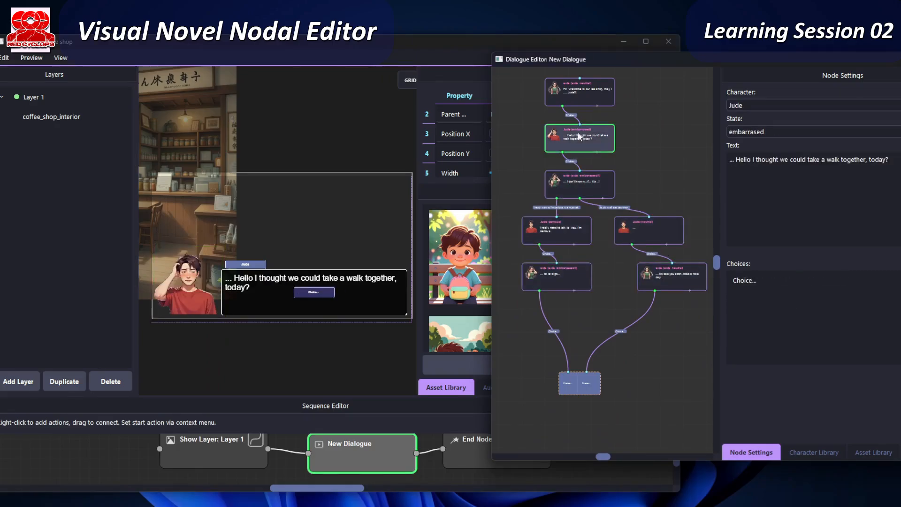
{"action": "left_click", "coordinate": [580, 91]}
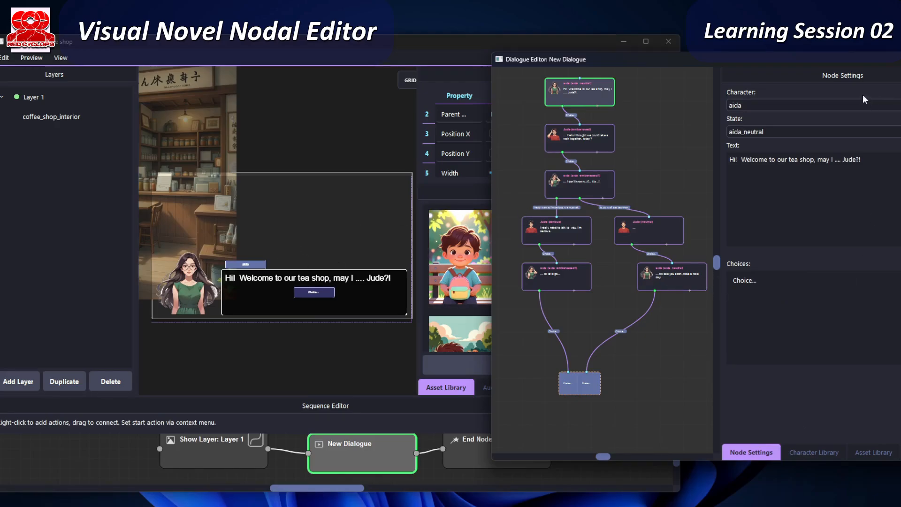
- Close the dialogue editor and the tea shop's node editor, and save the novel project
{"action": "left_click_drag", "start_coordinate": [841, 62], "coordinate": [661, 103]}
{"action": "left_click", "coordinate": [787, 105]}
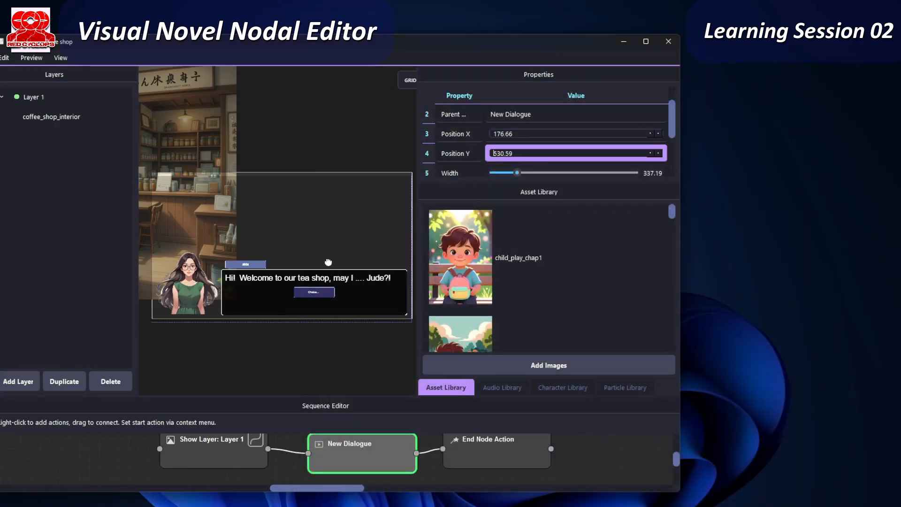
{"action": "left_click_drag", "start_coordinate": [471, 41], "coordinate": [558, 41]}
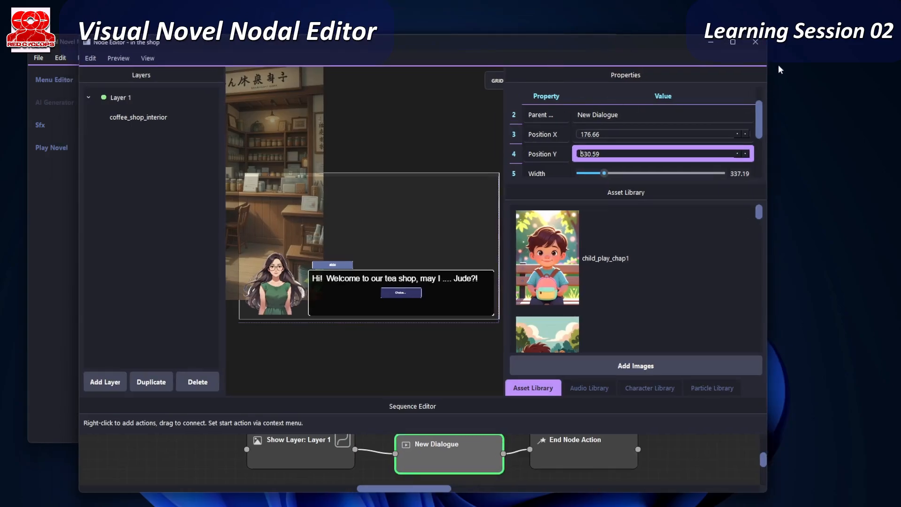
{"action": "left_click", "coordinate": [755, 42]}
{"action": "left_click", "coordinate": [38, 58]}
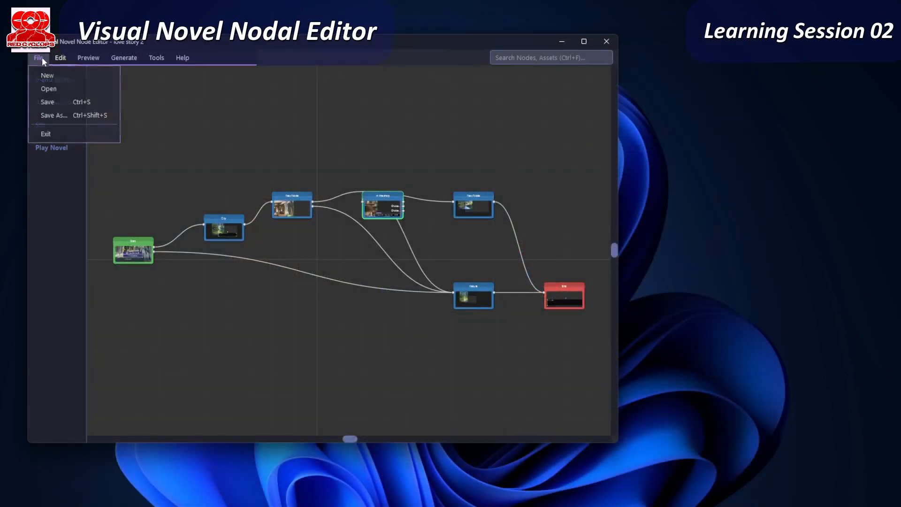
{"action": "left_click", "coordinate": [55, 99]}
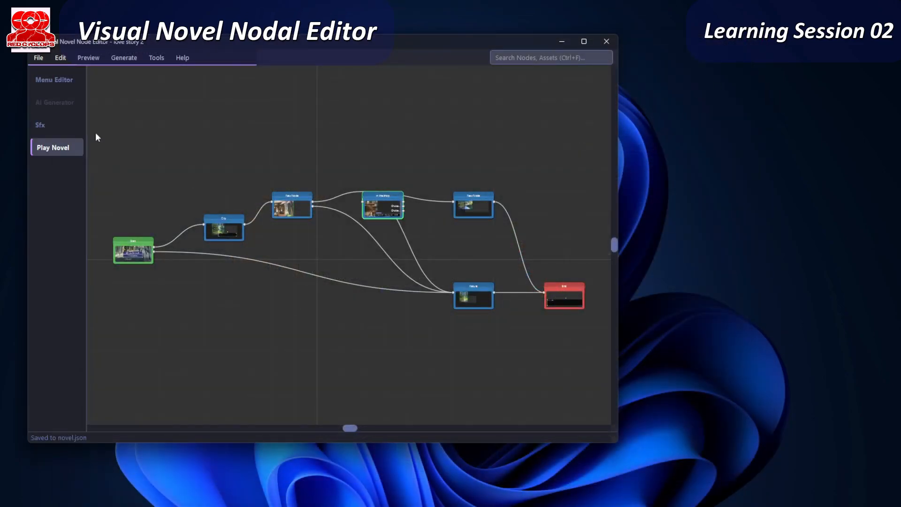
- Play the novel, start the game, advance the street scene and choose "let's dig into the city"
{"action": "left_click", "coordinate": [61, 152]}
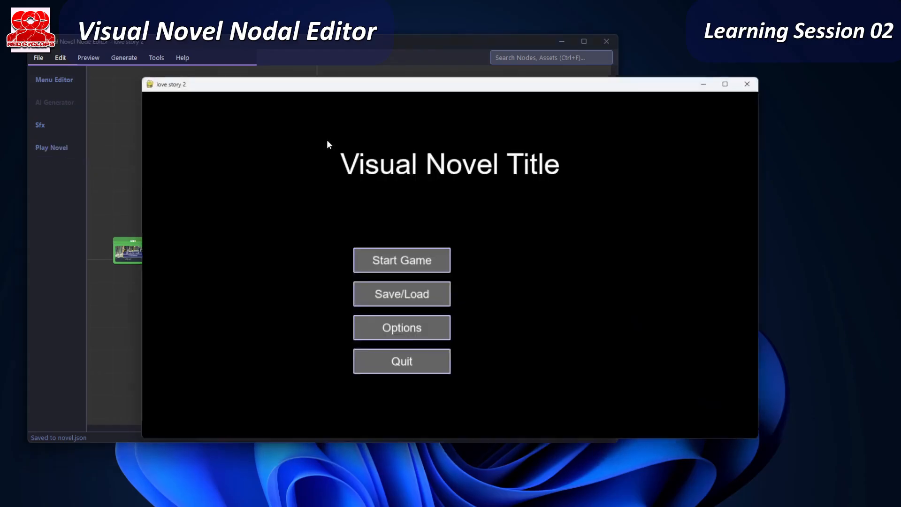
{"action": "left_click", "coordinate": [384, 261]}
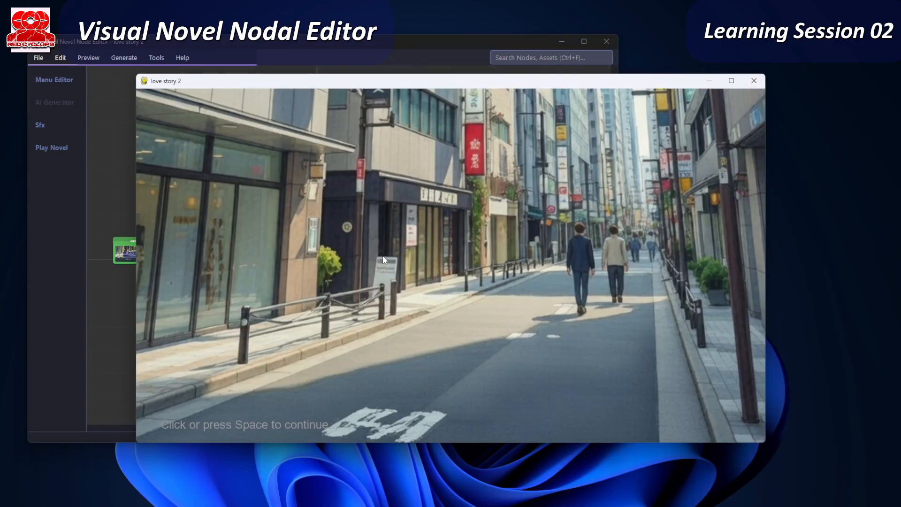
{"action": "left_click", "coordinate": [592, 293]}
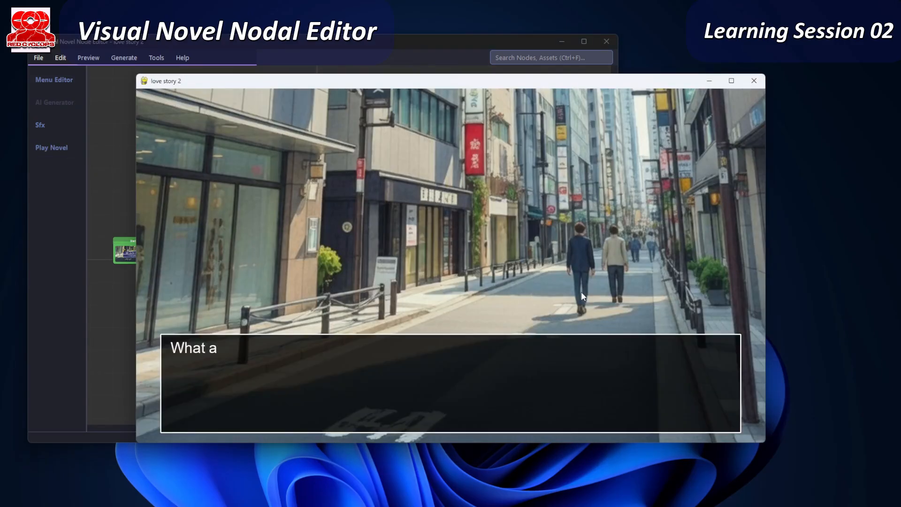
{"action": "left_click", "coordinate": [525, 383]}
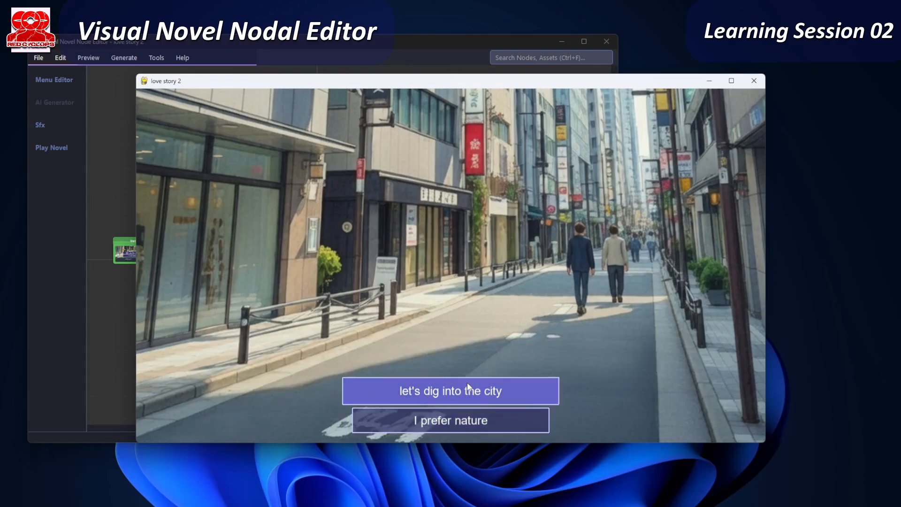
{"action": "left_click", "coordinate": [473, 399]}
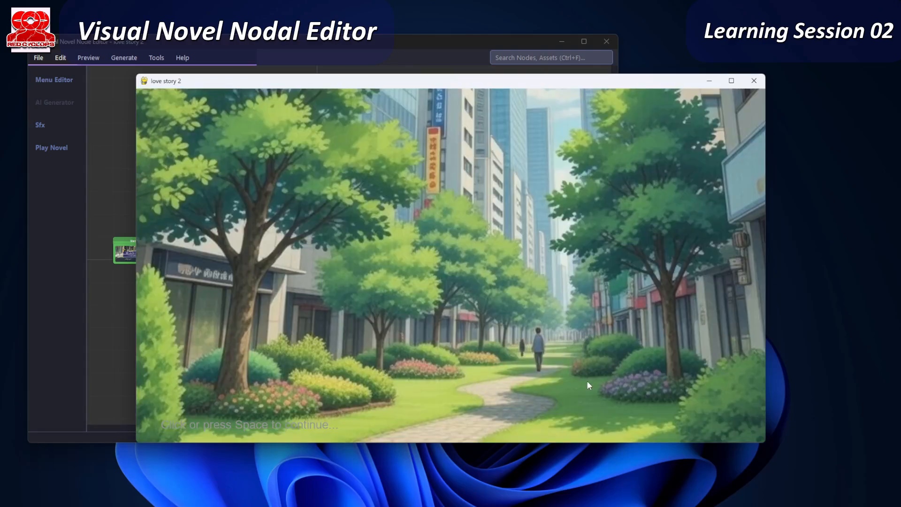
- Advance through the tree-lined path and coffee shop exterior scenes, and choose "Enter the tea shop."
{"action": "left_click", "coordinate": [500, 362]}
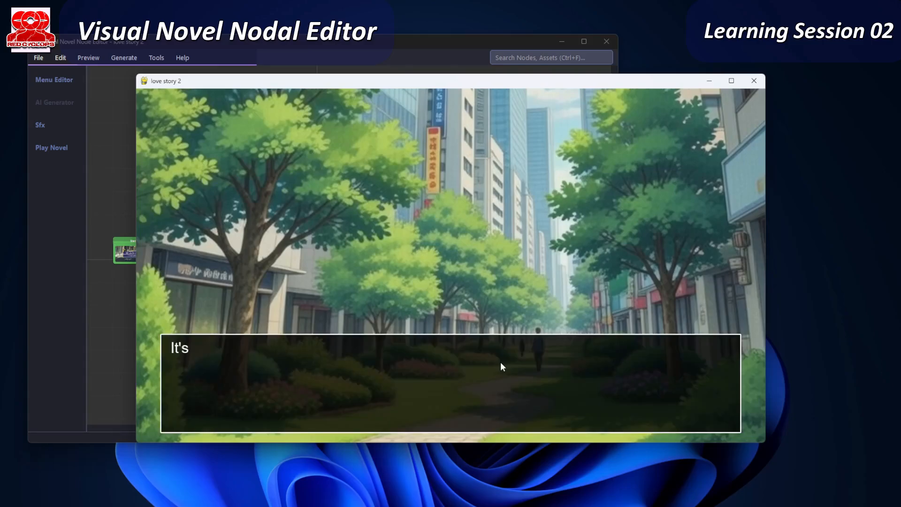
{"action": "left_click", "coordinate": [558, 371]}
{"action": "left_click", "coordinate": [558, 371]}
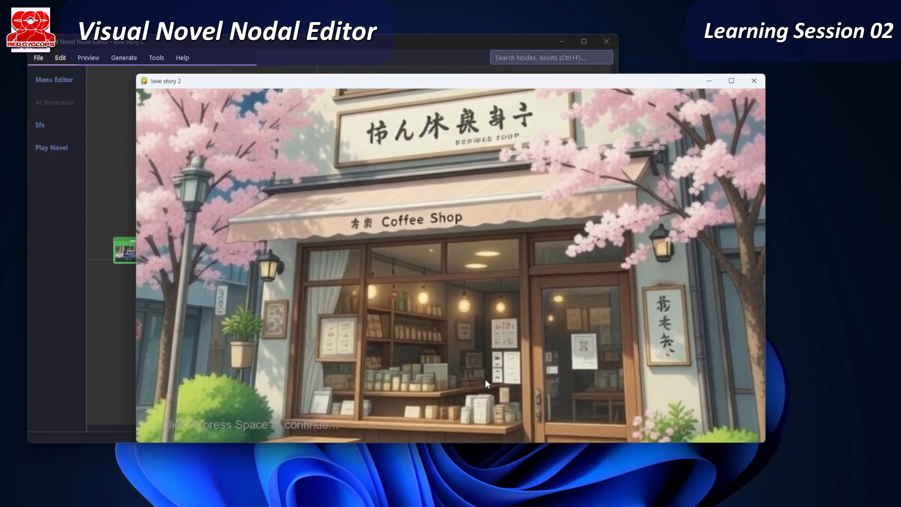
{"action": "left_click", "coordinate": [485, 380]}
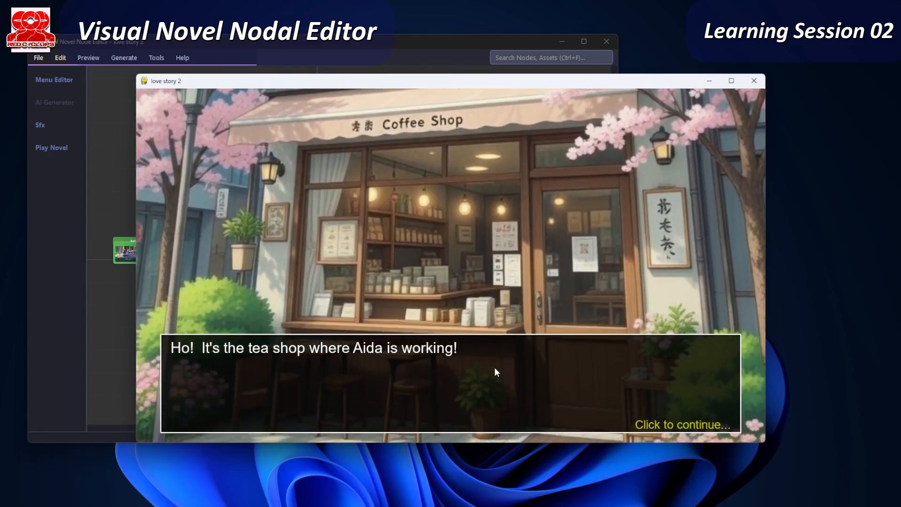
{"action": "left_click", "coordinate": [494, 368]}
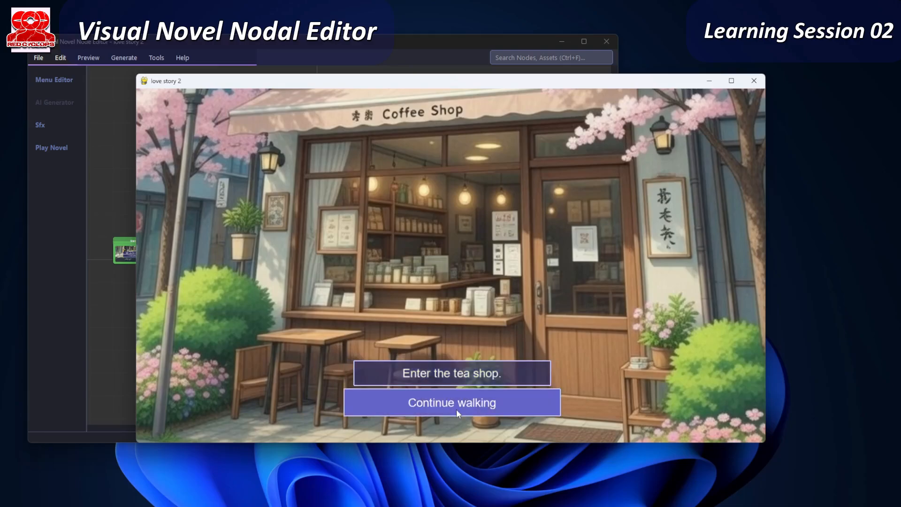
{"action": "left_click", "coordinate": [459, 374]}
- Advance the tea shop dialogue between Aida and Jude and choose "I really want to! I'm serious, we must talk."
{"action": "left_click", "coordinate": [496, 344]}
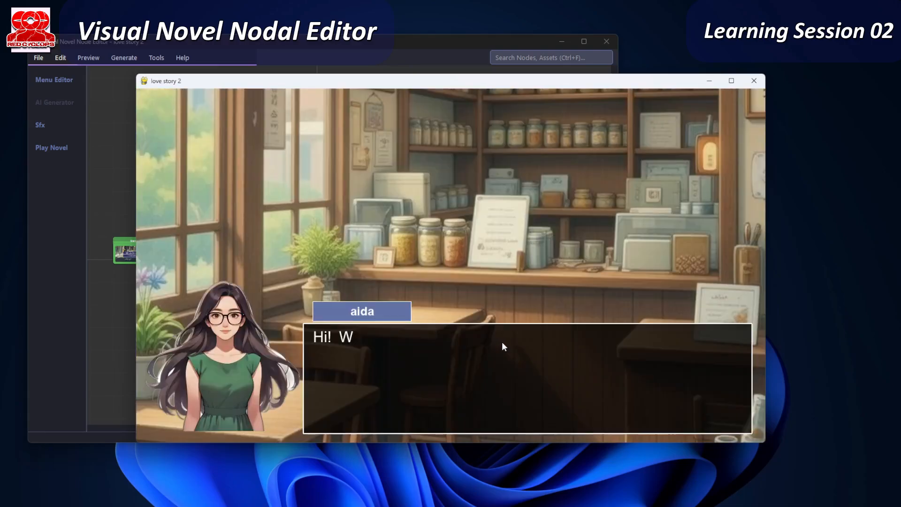
{"action": "left_click", "coordinate": [493, 383]}
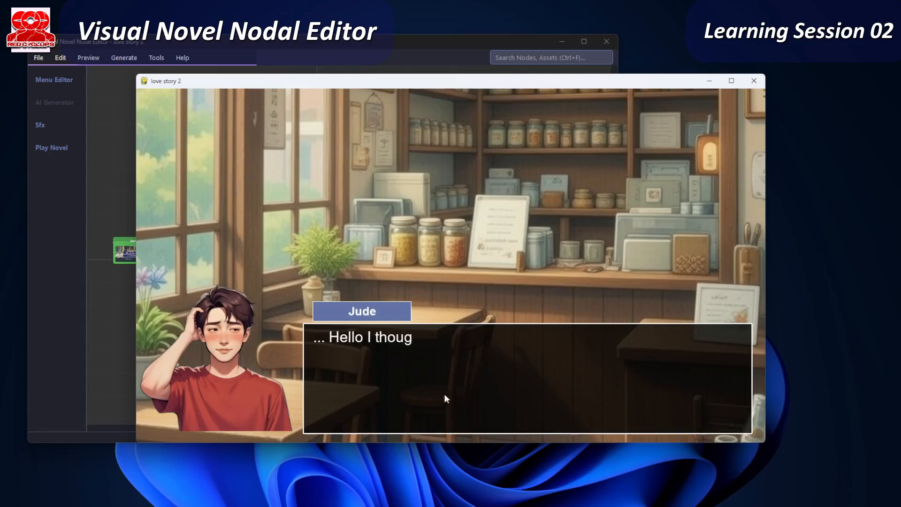
{"action": "left_click", "coordinate": [493, 375]}
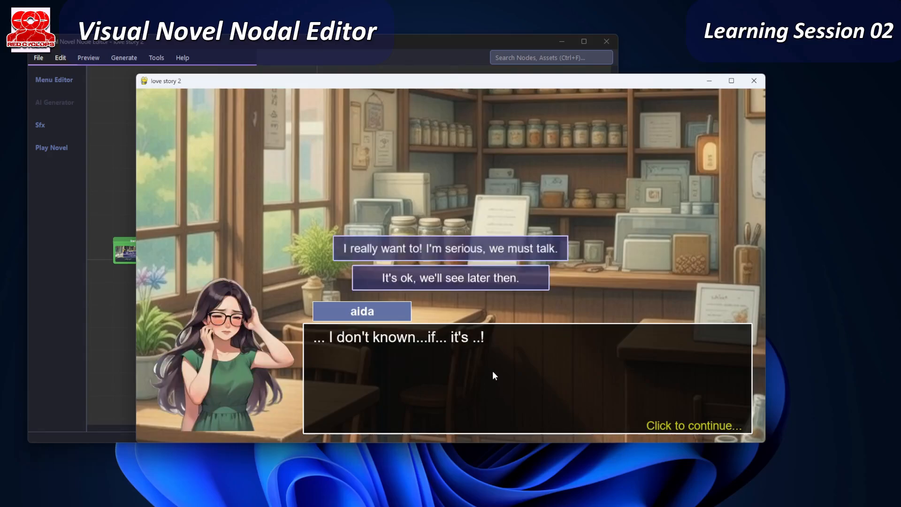
{"action": "left_click", "coordinate": [513, 248]}
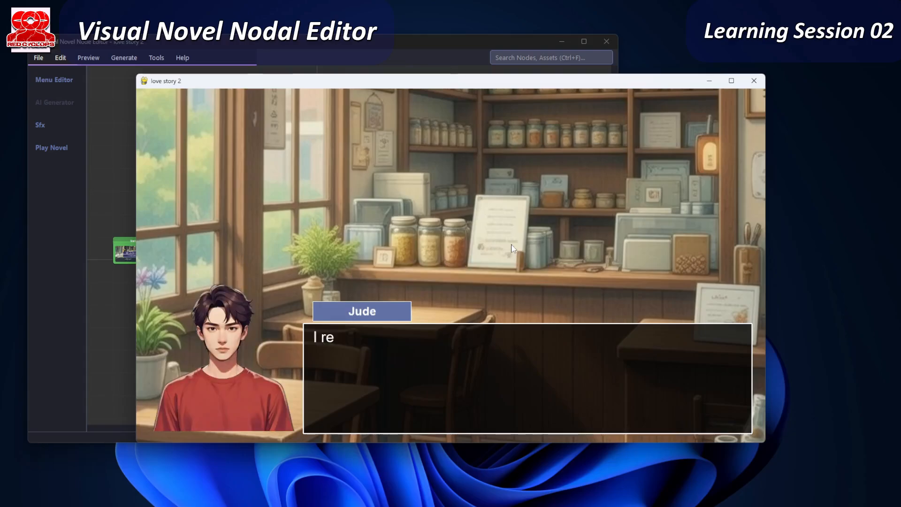
- Advance through the rest of the serious branch and the garden bench scene
{"action": "left_click", "coordinate": [511, 366]}
{"action": "left_click", "coordinate": [443, 371]}
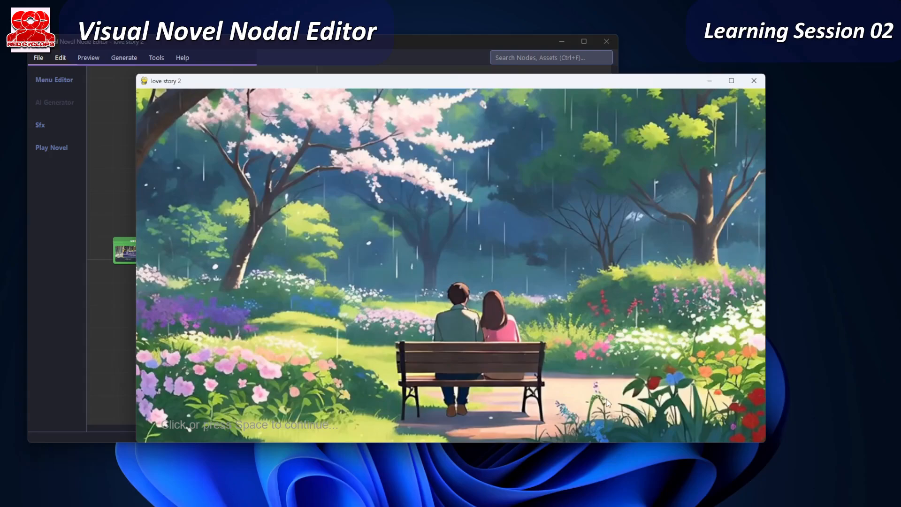
{"action": "left_click", "coordinate": [541, 327]}
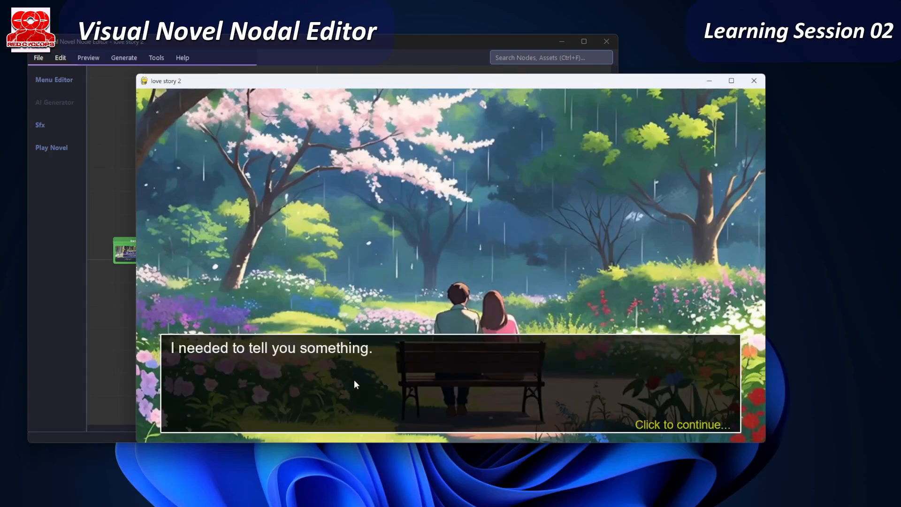
{"action": "left_click", "coordinate": [370, 370]}
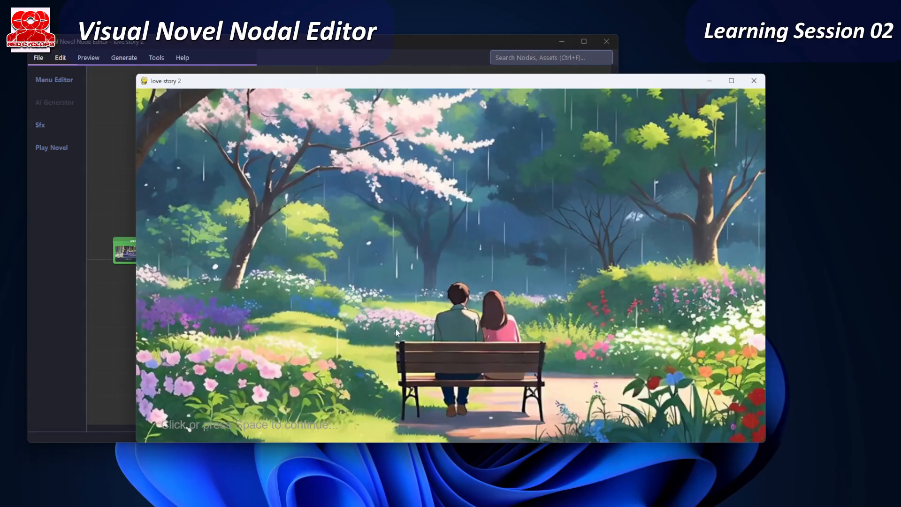
- Advance the garden bench scene to the ending screen and close the playtest of the novel
{"action": "left_click", "coordinate": [492, 348]}
{"action": "left_click", "coordinate": [530, 358]}
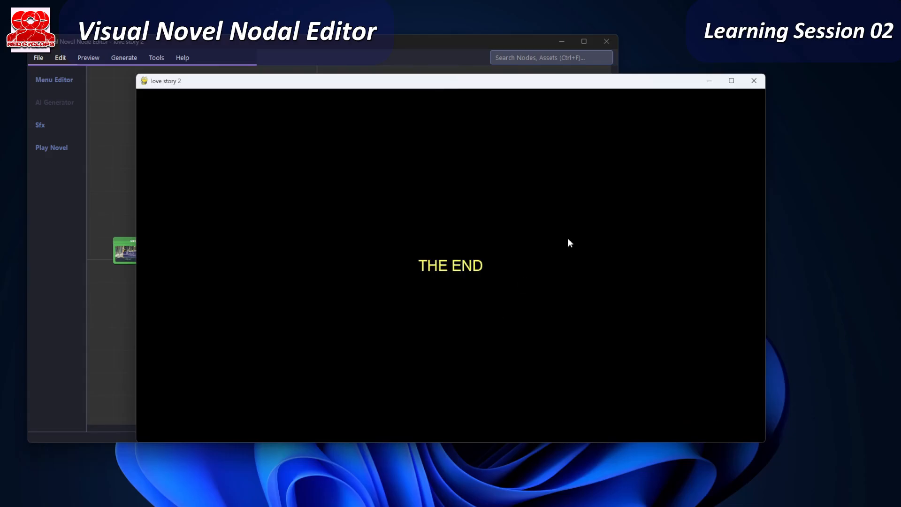
{"action": "left_click", "coordinate": [753, 80]}
{"action": "left_click", "coordinate": [417, 306]}
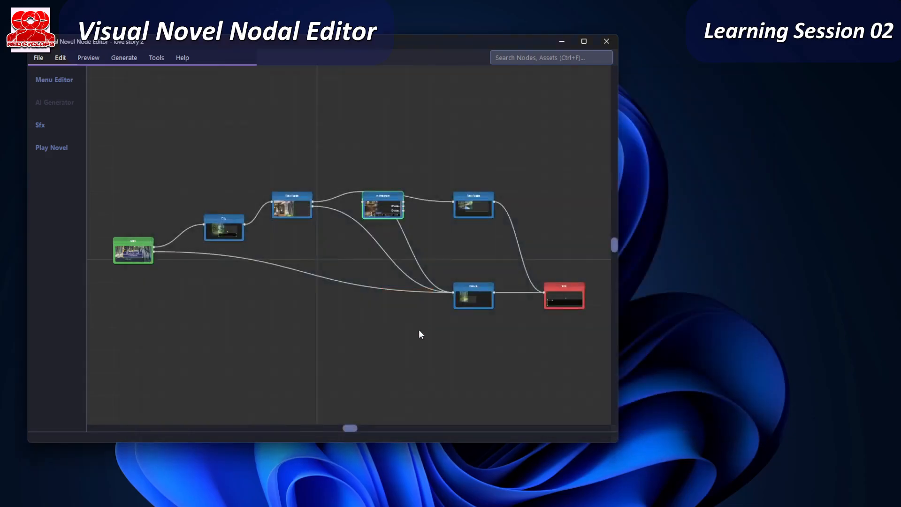
- Reposition the node editor window on the desktop and save the love story 2 project
{"action": "left_click_drag", "start_coordinate": [430, 44], "coordinate": [503, 81]}
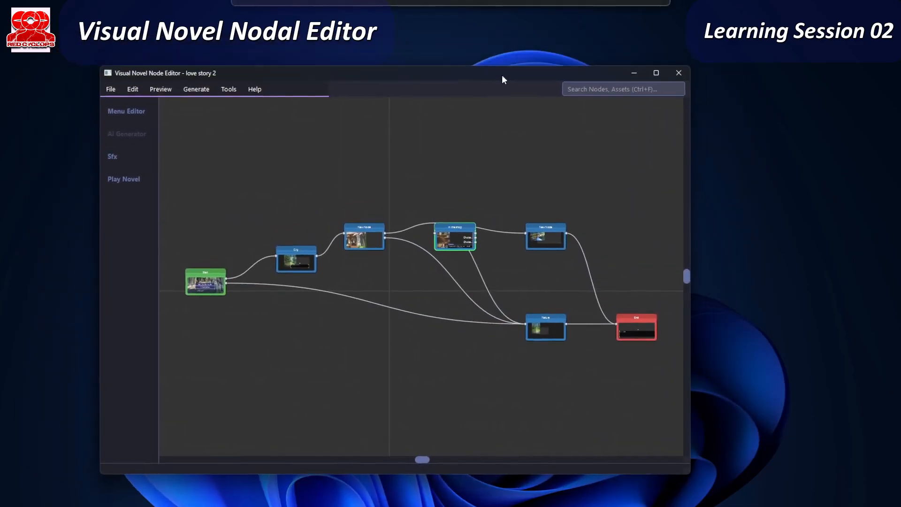
{"action": "left_click", "coordinate": [110, 90]}
{"action": "left_click", "coordinate": [128, 135]}
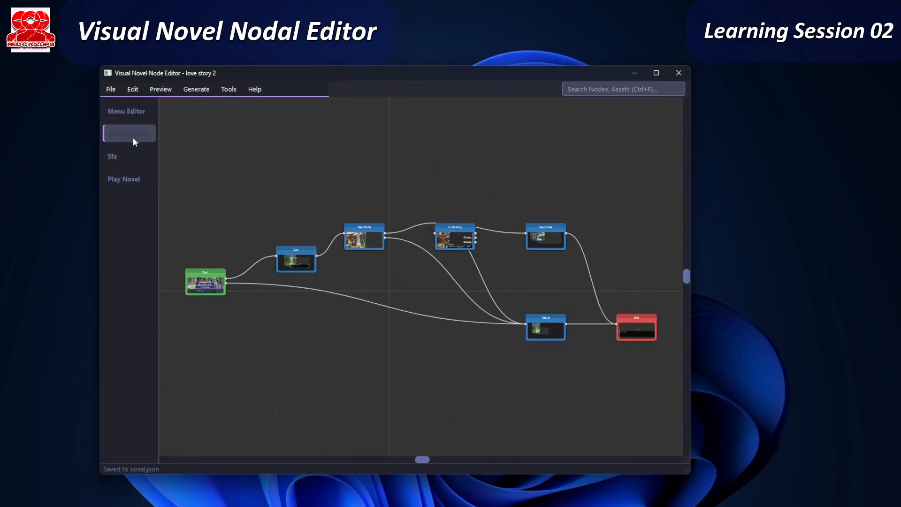
- Align the two scene nodes following the start node in a row, then group all three and move the group slightly upward
{"action": "left_click_drag", "start_coordinate": [301, 268], "coordinate": [306, 248]}
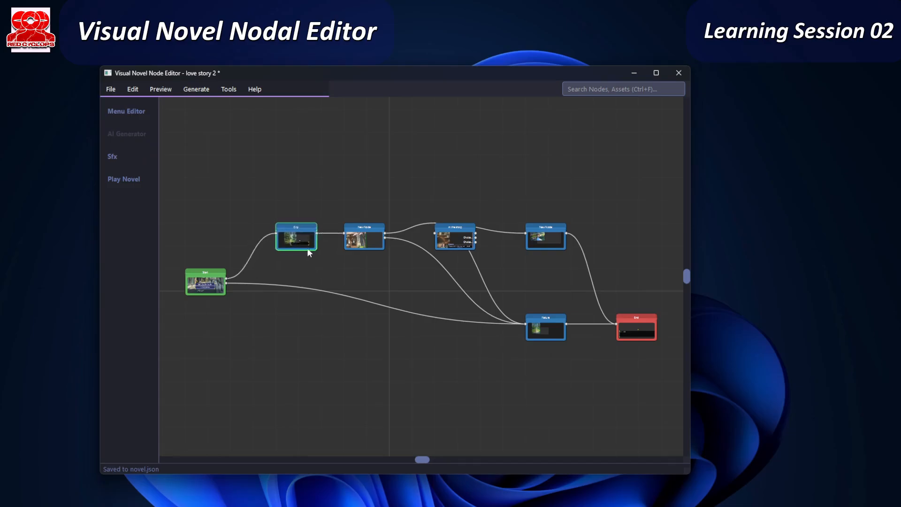
{"action": "left_click", "coordinate": [367, 249]}
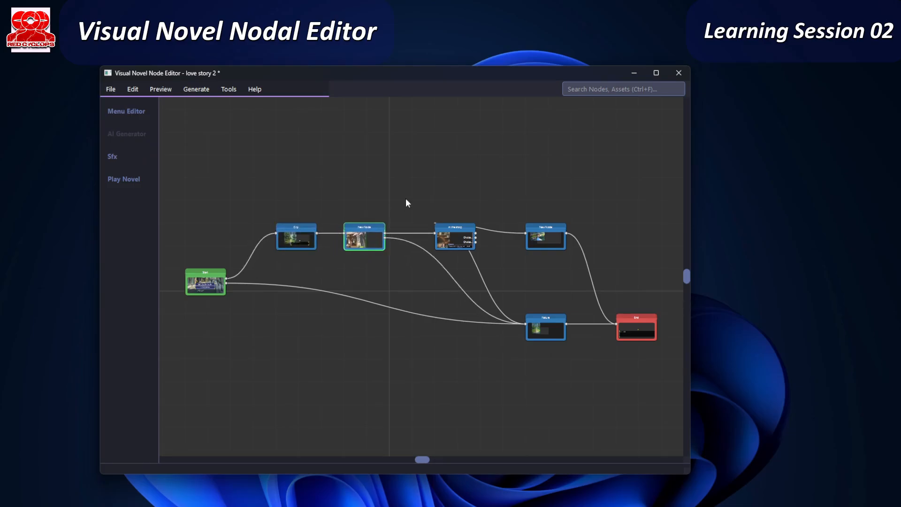
{"action": "left_click_drag", "start_coordinate": [399, 182], "coordinate": [165, 341]}
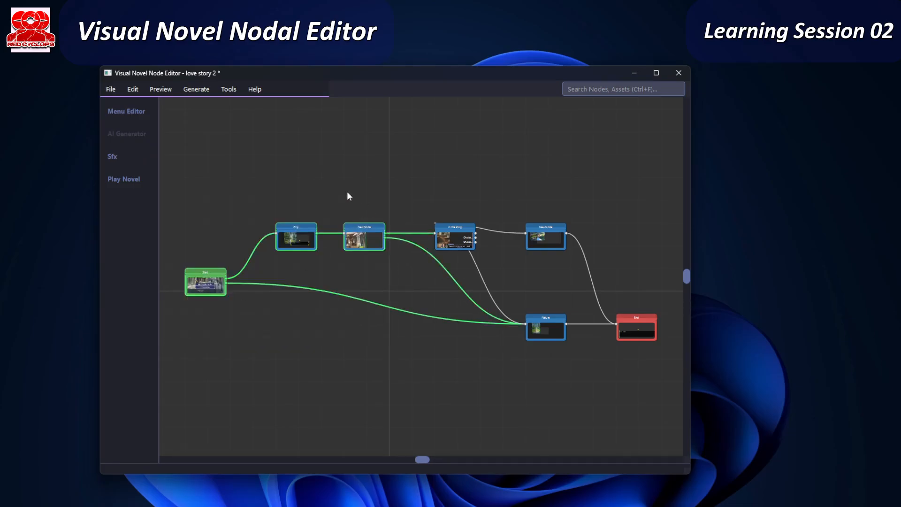
{"action": "right_click", "coordinate": [308, 230]}
{"action": "left_click", "coordinate": [356, 237]}
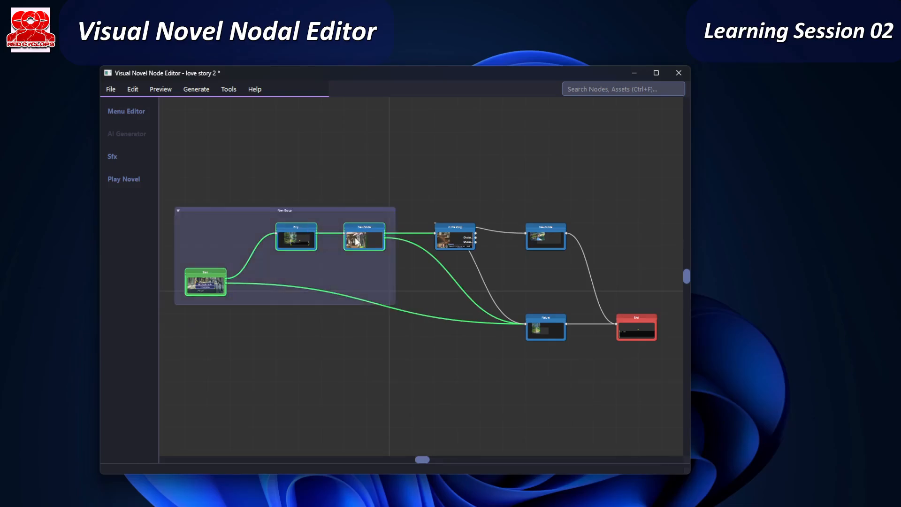
{"action": "left_click_drag", "start_coordinate": [245, 216], "coordinate": [248, 186]}
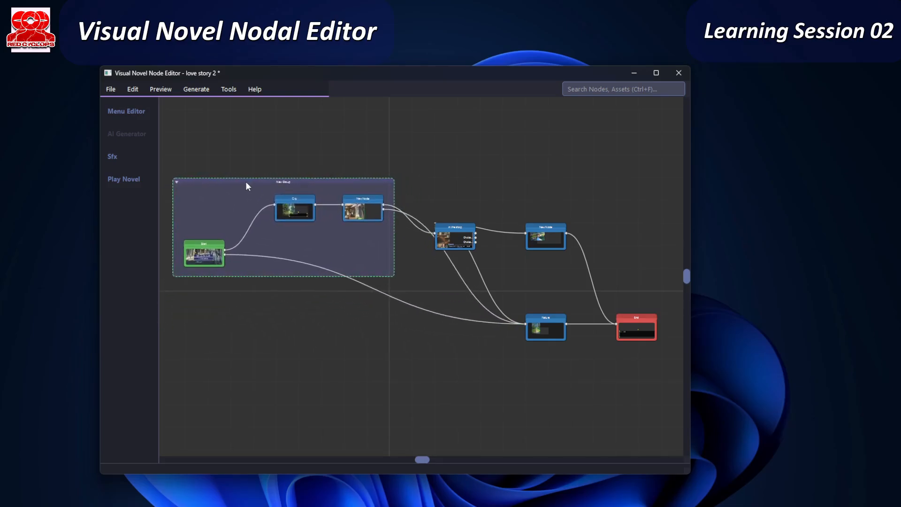
- Group the tea shop dialogue node with the scene node it leads to, and move the group up and to the right
{"action": "left_click_drag", "start_coordinate": [427, 188], "coordinate": [574, 285]}
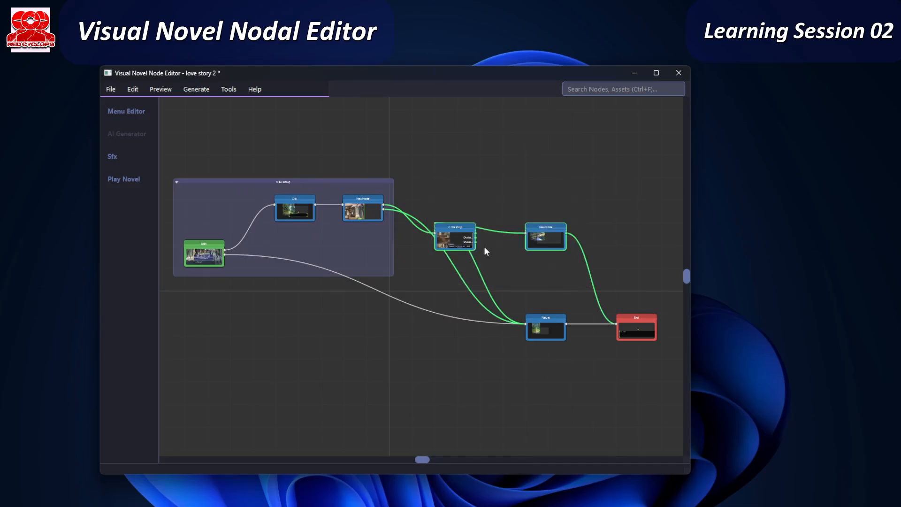
{"action": "left_click", "coordinate": [503, 252]}
{"action": "left_click", "coordinate": [435, 215]}
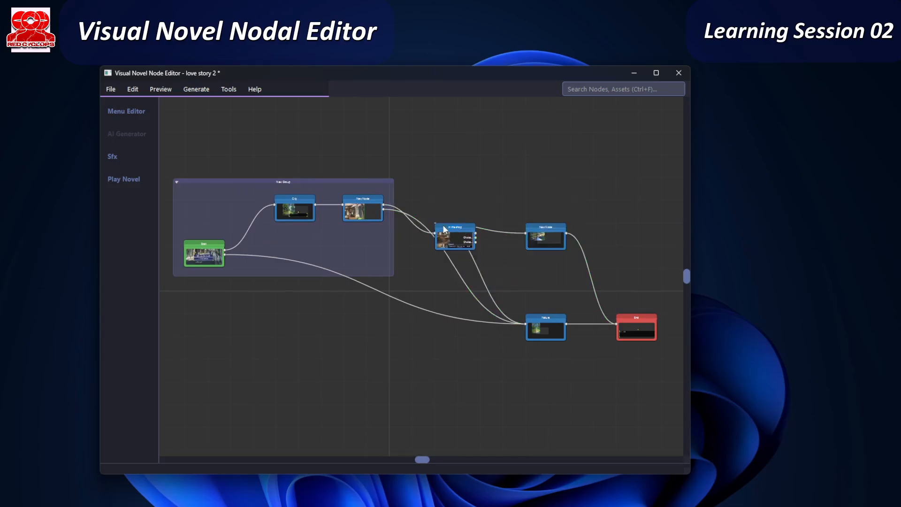
{"action": "left_click", "coordinate": [452, 236]}
{"action": "right_click", "coordinate": [558, 231]}
{"action": "left_click_drag", "start_coordinate": [418, 190], "coordinate": [608, 258]}
{"action": "right_click", "coordinate": [554, 226]}
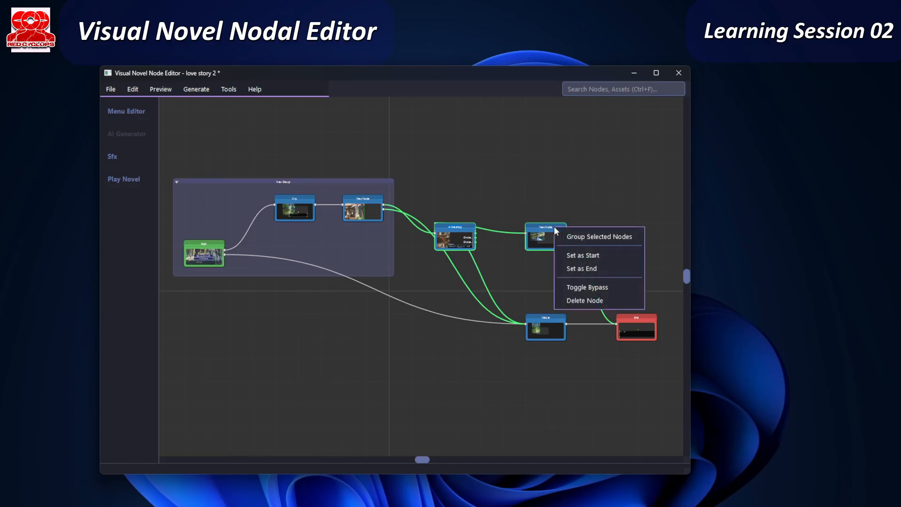
{"action": "left_click", "coordinate": [586, 238]}
{"action": "left_click_drag", "start_coordinate": [510, 210], "coordinate": [543, 200]}
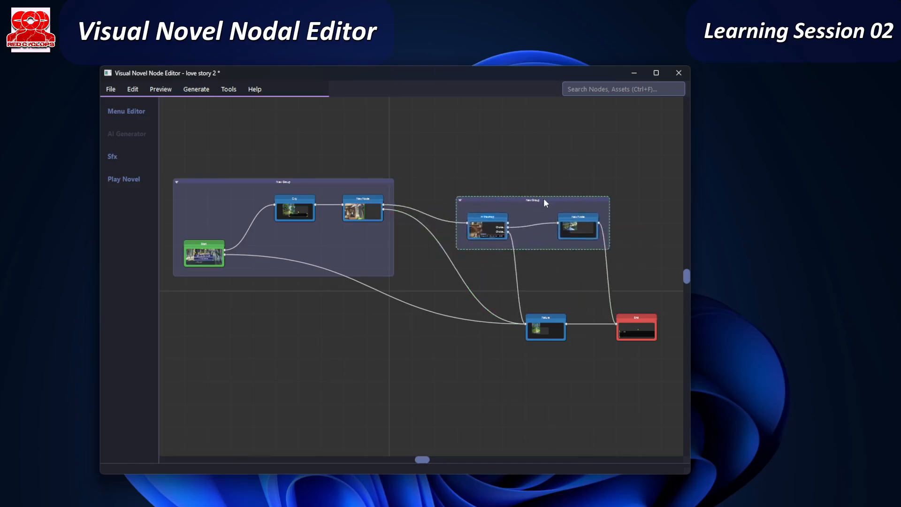
- Collapse and re-expand both node groups, repositioning them on the canvas with more space between them
{"action": "left_click", "coordinate": [459, 201]}
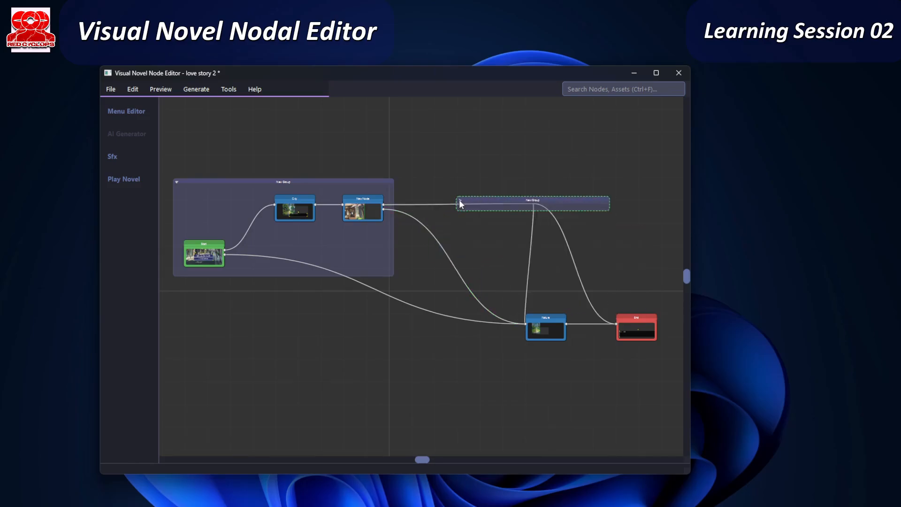
{"action": "left_click", "coordinate": [176, 182]}
{"action": "left_click_drag", "start_coordinate": [327, 185], "coordinate": [336, 158]}
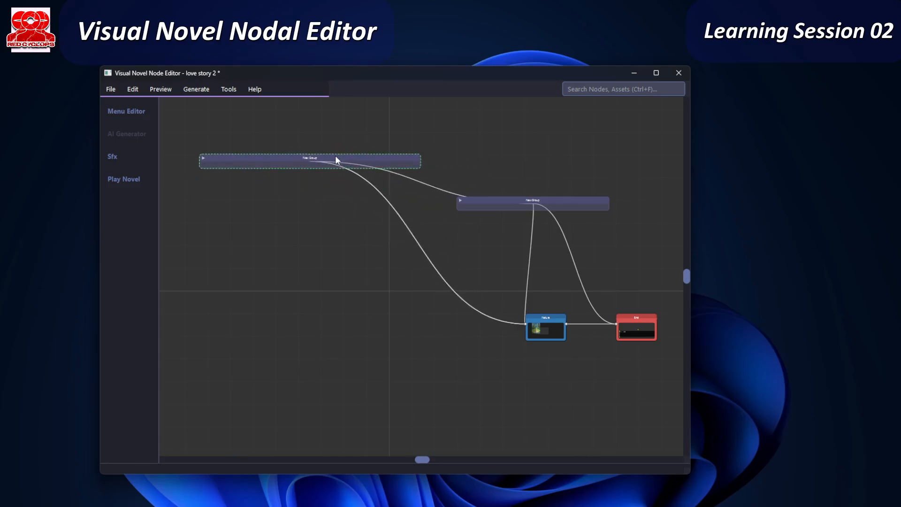
{"action": "left_click_drag", "start_coordinate": [486, 199], "coordinate": [528, 206]}
{"action": "left_click", "coordinate": [501, 207]}
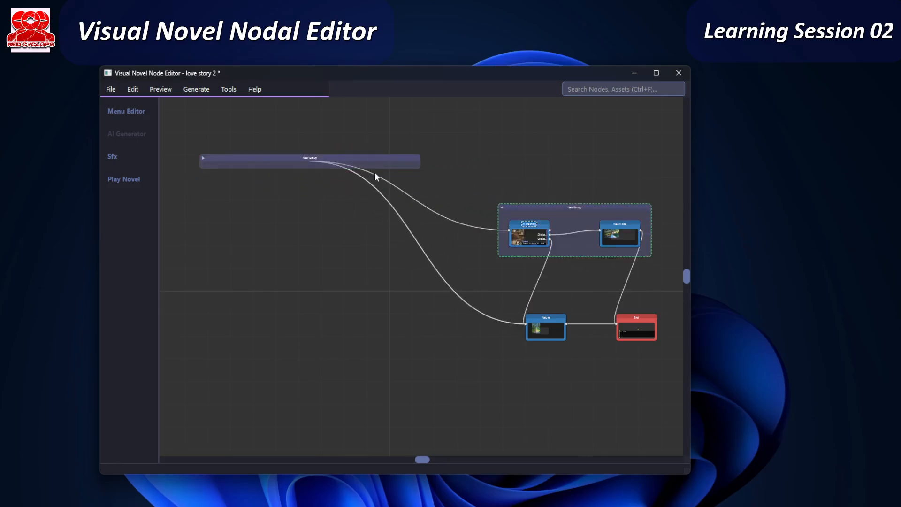
{"action": "left_click", "coordinate": [203, 157]}
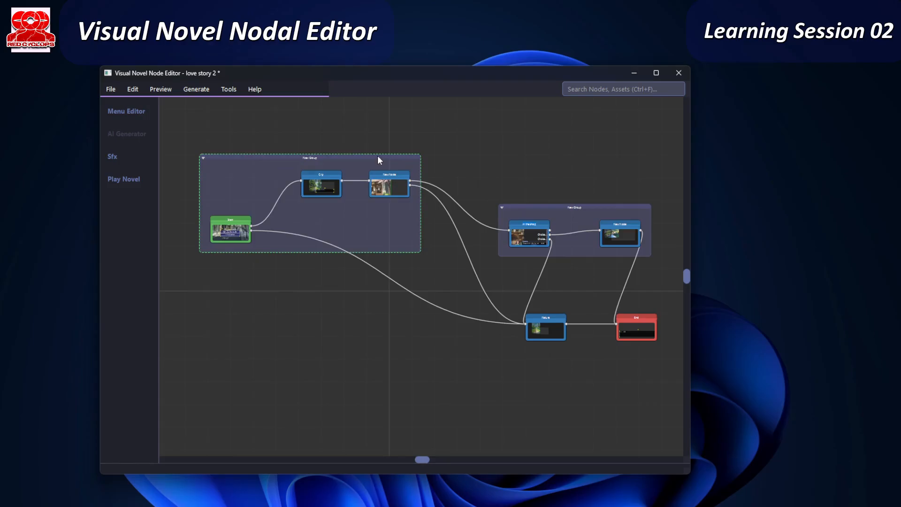
{"action": "left_click_drag", "start_coordinate": [377, 156], "coordinate": [367, 160]}
{"action": "left_click_drag", "start_coordinate": [553, 207], "coordinate": [543, 203]}
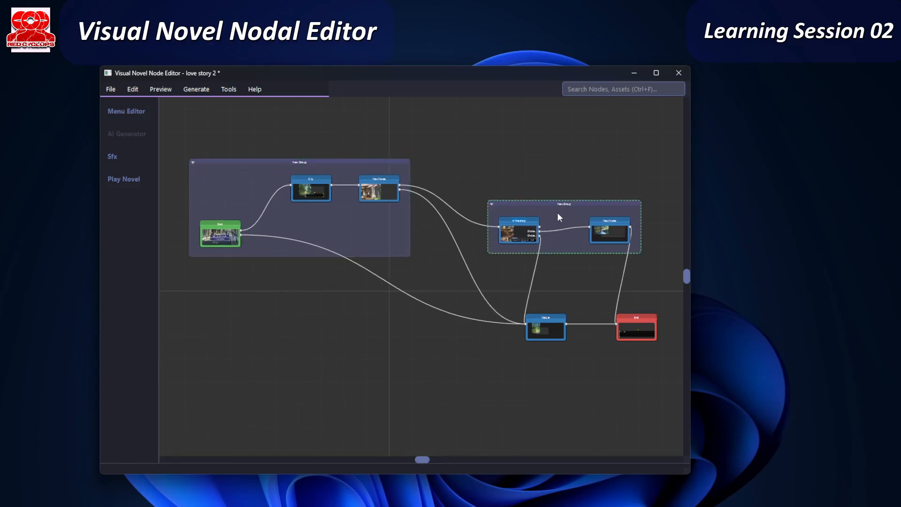
- Change the color of the group containing the tea shop dialogue node to green
{"action": "right_click", "coordinate": [557, 216]}
{"action": "left_click", "coordinate": [593, 223]}
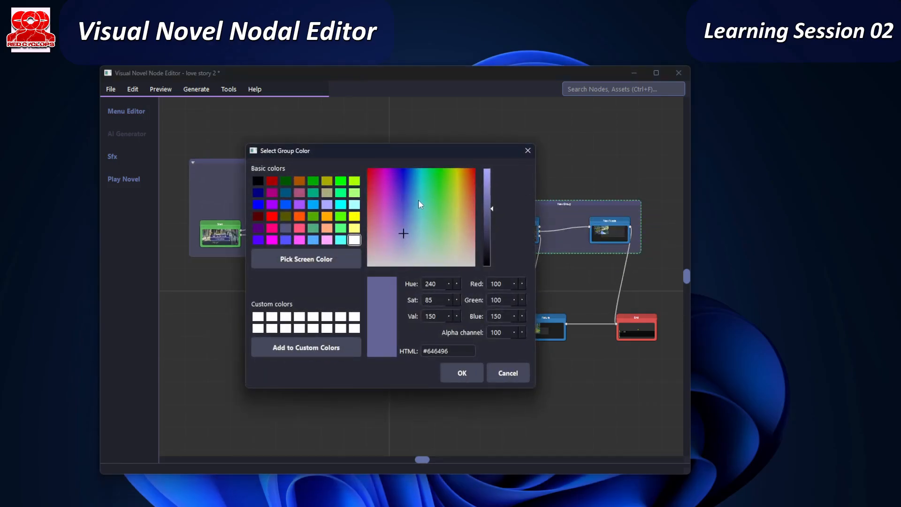
{"action": "left_click_drag", "start_coordinate": [418, 202], "coordinate": [490, 190]}
{"action": "left_click", "coordinate": [463, 373]}
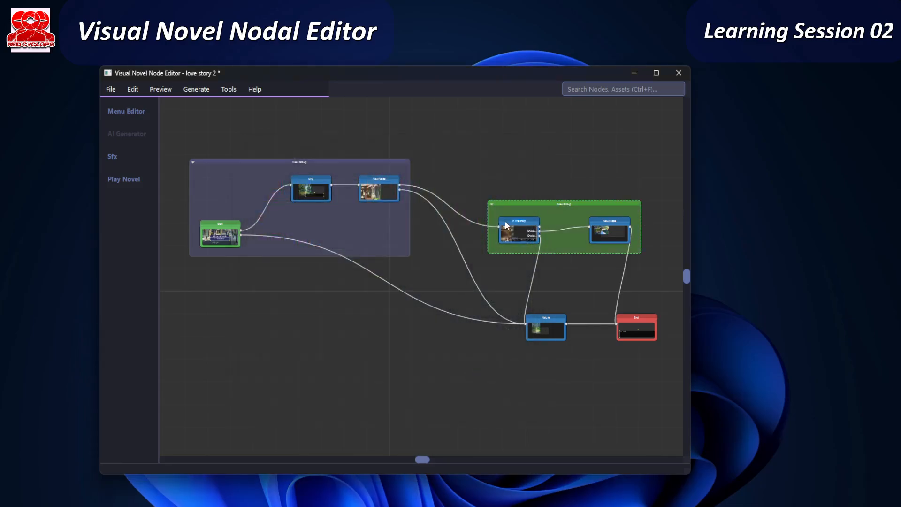
- Change the color of the group containing the start node to an orange-brown
{"action": "left_click", "coordinate": [275, 176]}
{"action": "right_click", "coordinate": [238, 177]}
{"action": "left_click", "coordinate": [265, 183]}
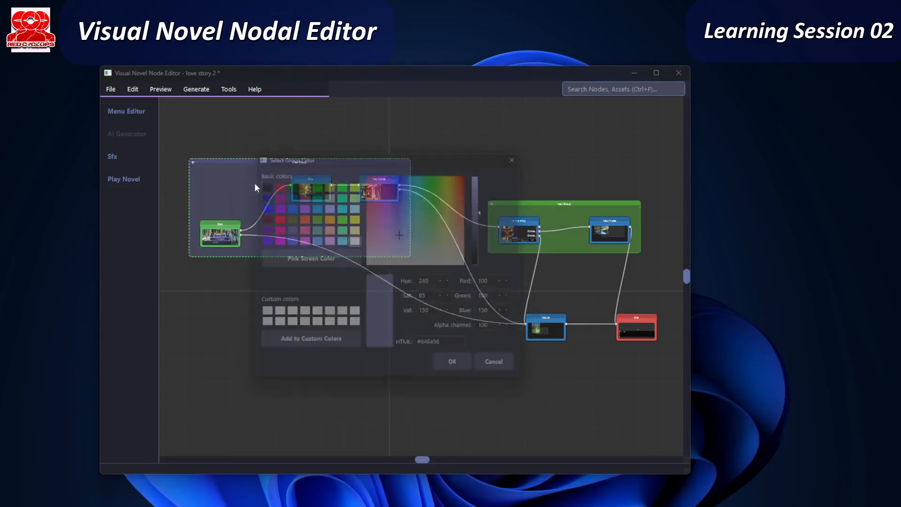
{"action": "left_click_drag", "start_coordinate": [401, 227], "coordinate": [461, 208]}
{"action": "left_click", "coordinate": [461, 372]}
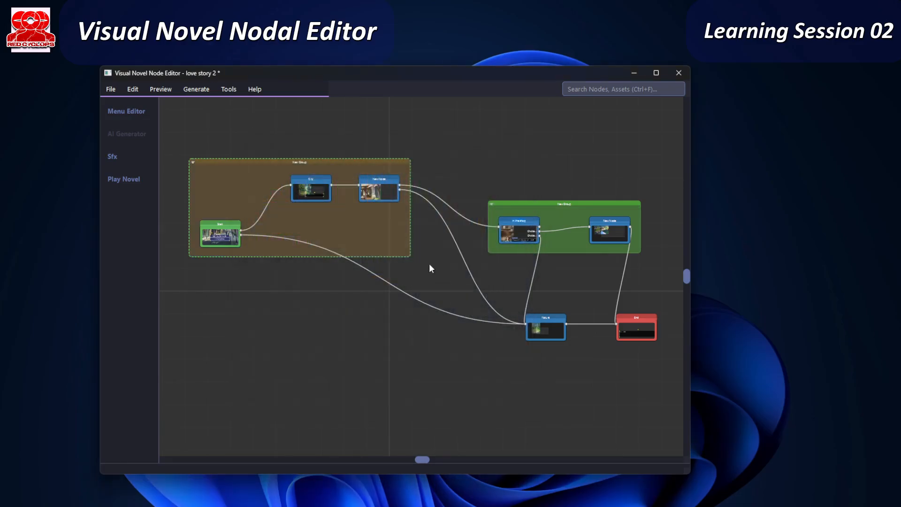
- Delete the orange-brown group around the start node while keeping its nodes
{"action": "right_click", "coordinate": [265, 171]}
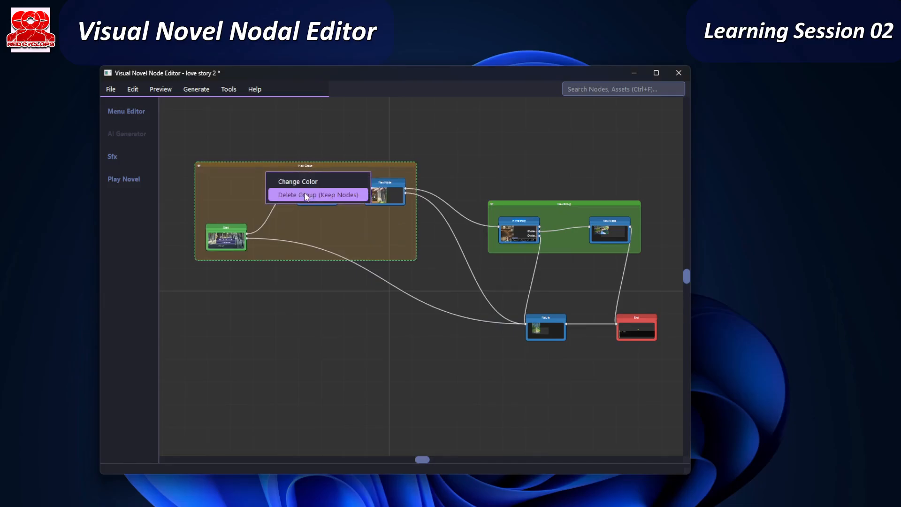
{"action": "left_click", "coordinate": [521, 208]}
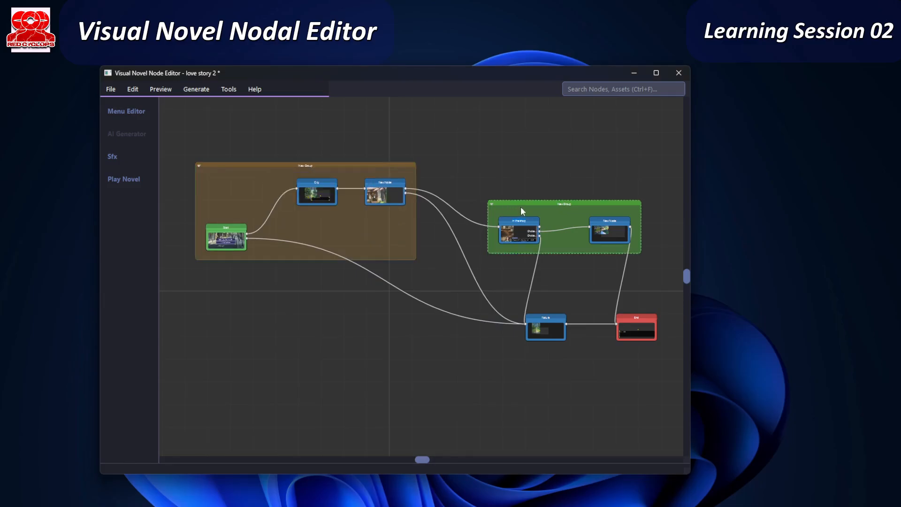
{"action": "right_click", "coordinate": [316, 224]}
{"action": "left_click", "coordinate": [354, 245]}
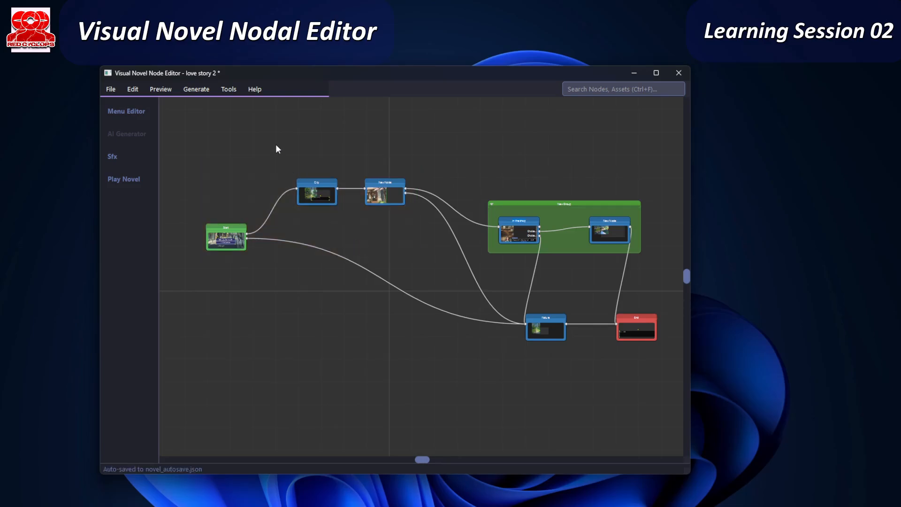
- Group only the two scene nodes after the start node and move the group slightly upward
{"action": "left_click_drag", "start_coordinate": [275, 145], "coordinate": [412, 219]}
{"action": "right_click", "coordinate": [377, 188]}
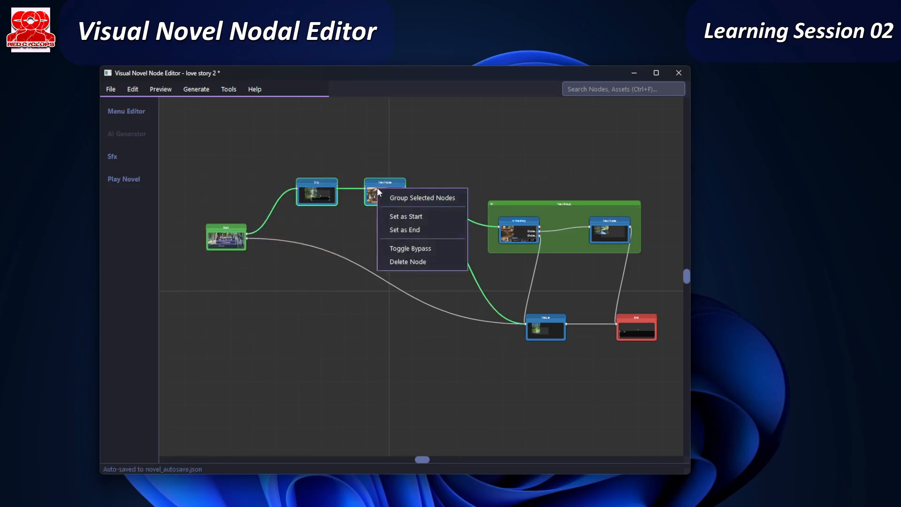
{"action": "left_click", "coordinate": [403, 197]}
{"action": "left_click_drag", "start_coordinate": [362, 162], "coordinate": [369, 153]}
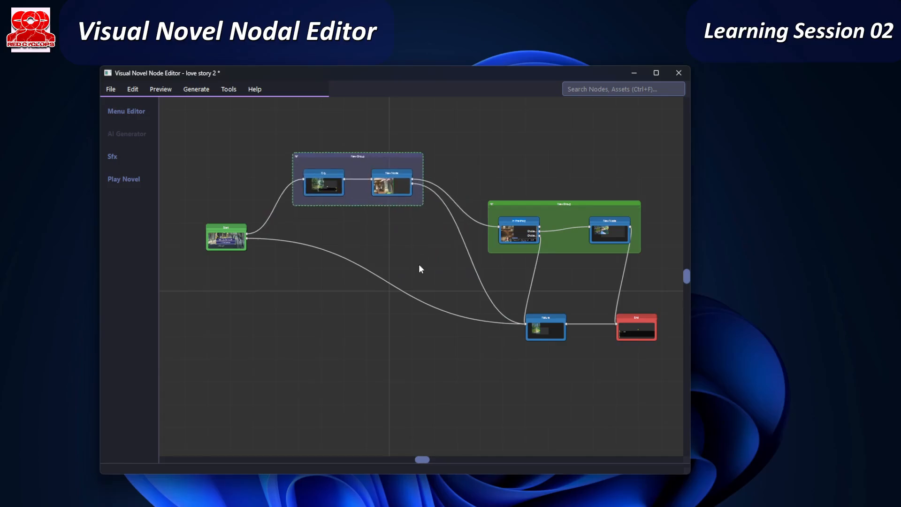
- Save the love story 2 project, then close the editor and the project launcher
{"action": "left_click", "coordinate": [107, 88]}
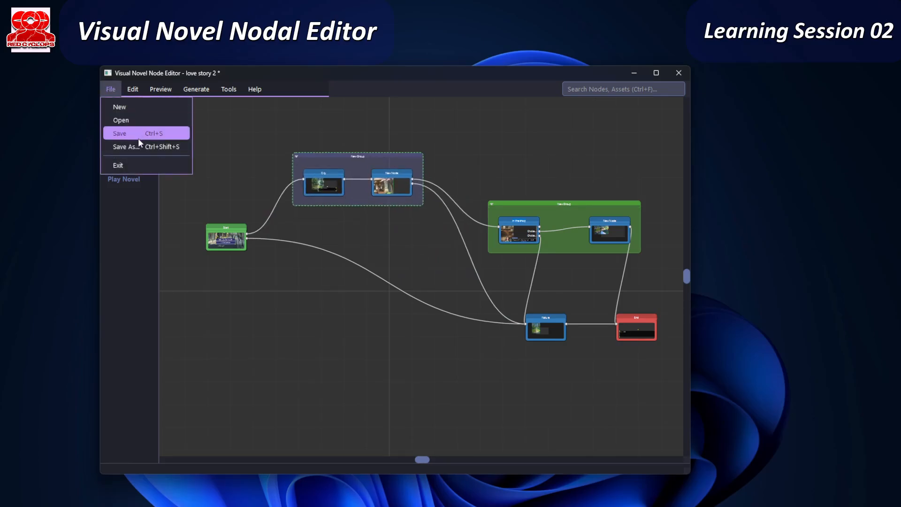
{"action": "left_click", "coordinate": [137, 135]}
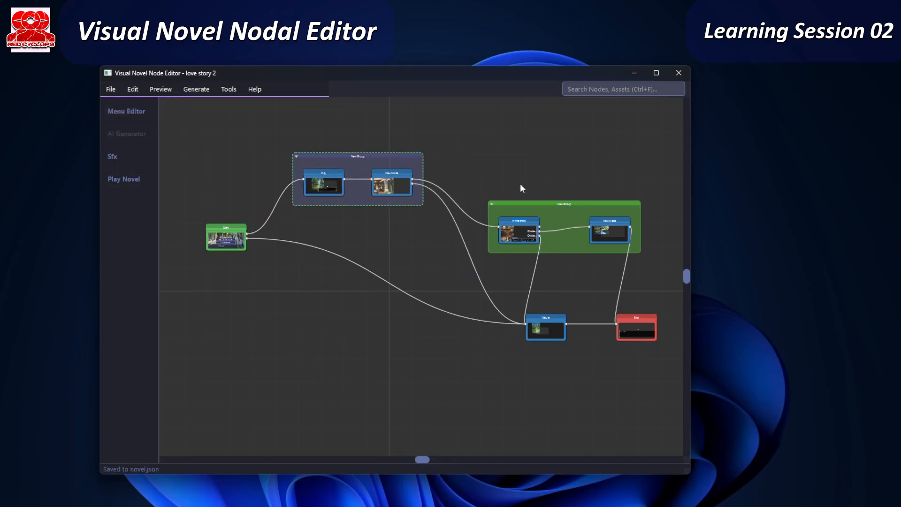
{"action": "left_click", "coordinate": [684, 74]}
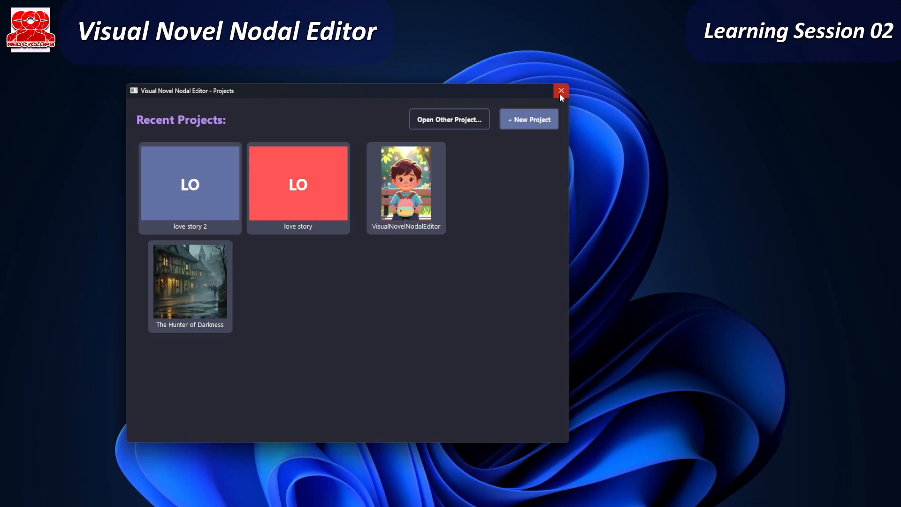
{"action": "left_click", "coordinate": [561, 91]}
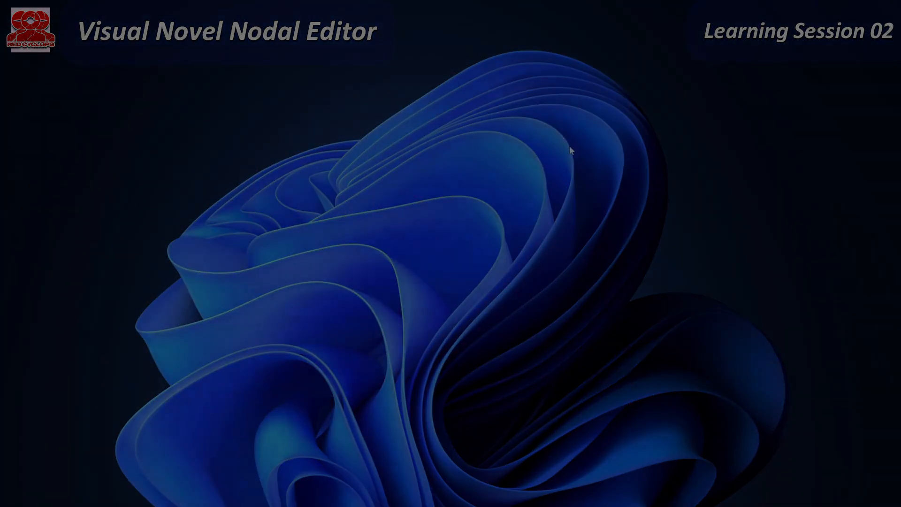